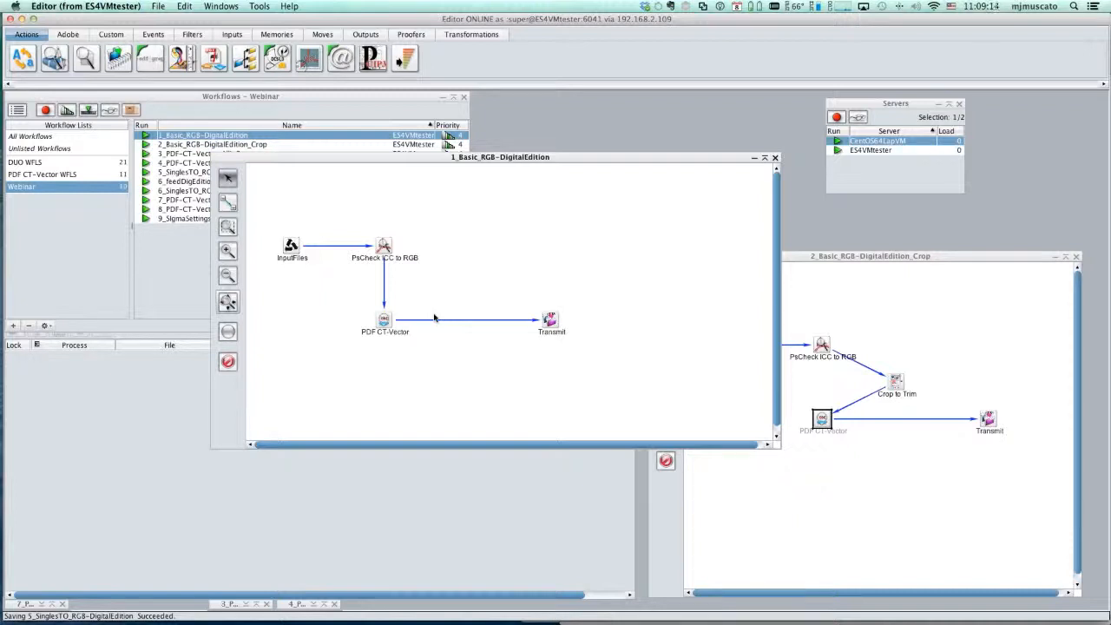
- Examine the PsCheck ICC to RGB tool's ICC profiles for vector and raster elements in the 1_Basic_RGB-DigitalEdition workflow
{"action": "left_click", "coordinate": [385, 247]}
{"action": "double_click", "coordinate": [386, 247]}
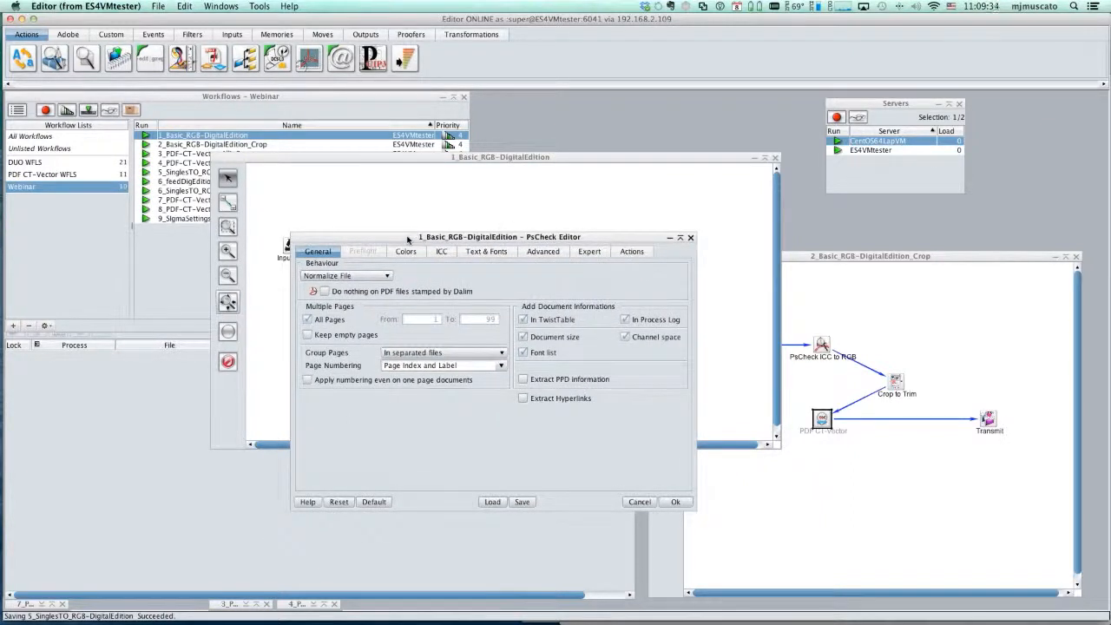
{"action": "left_click_drag", "start_coordinate": [407, 239], "coordinate": [590, 191]}
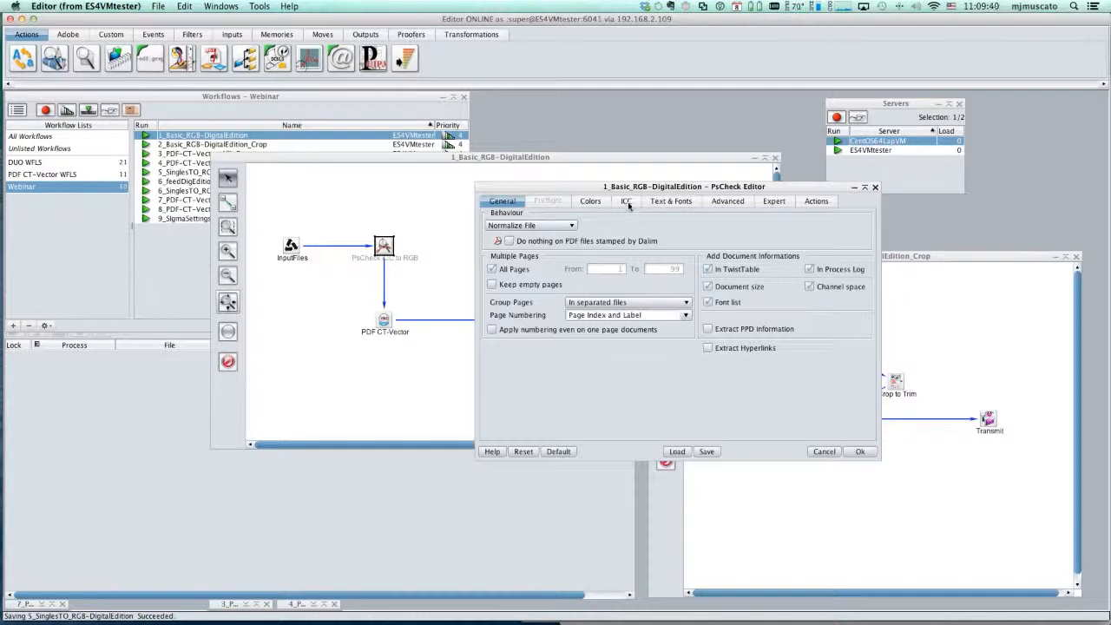
{"action": "left_click", "coordinate": [627, 202]}
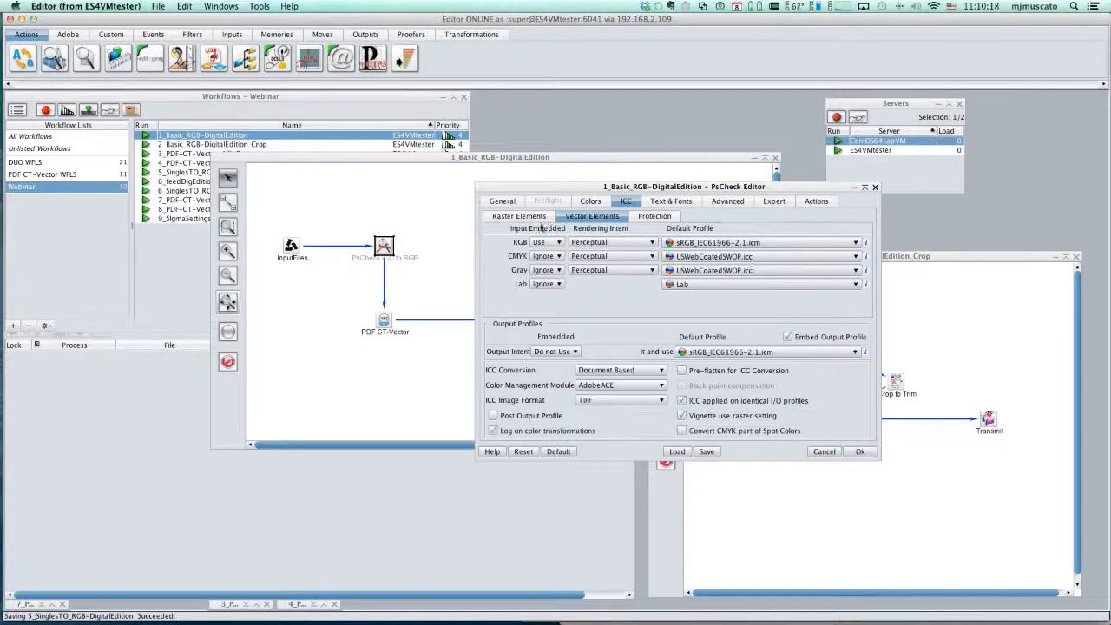
{"action": "left_click", "coordinate": [514, 217]}
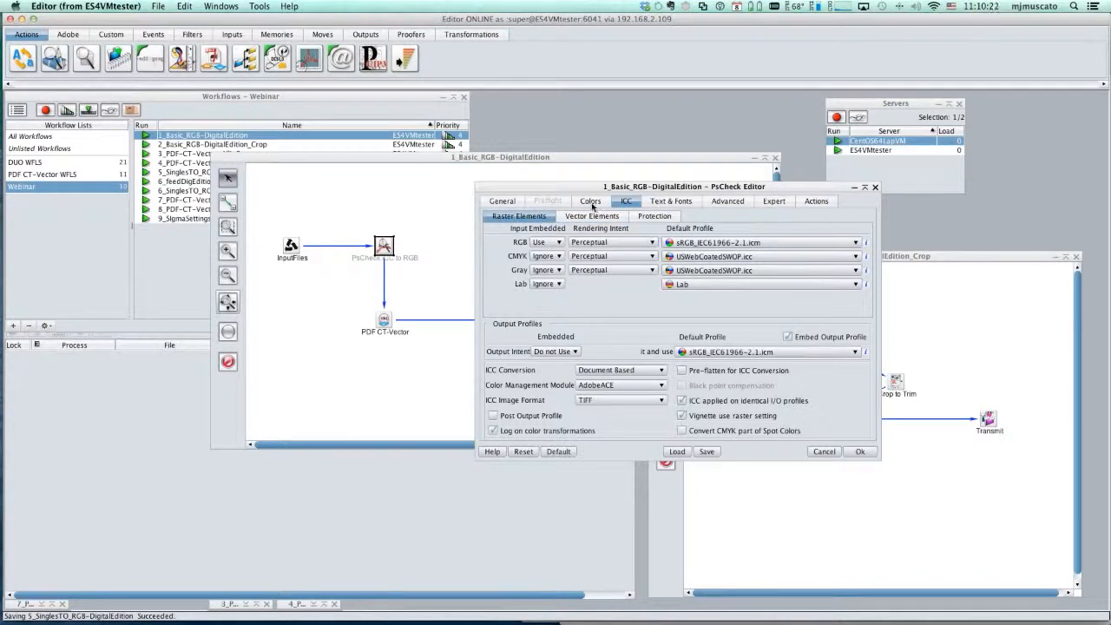
- Review the PsCheck color space conversion and the ICC vector, protection and raster settings, and accept the editor's settings
{"action": "left_click", "coordinate": [592, 204]}
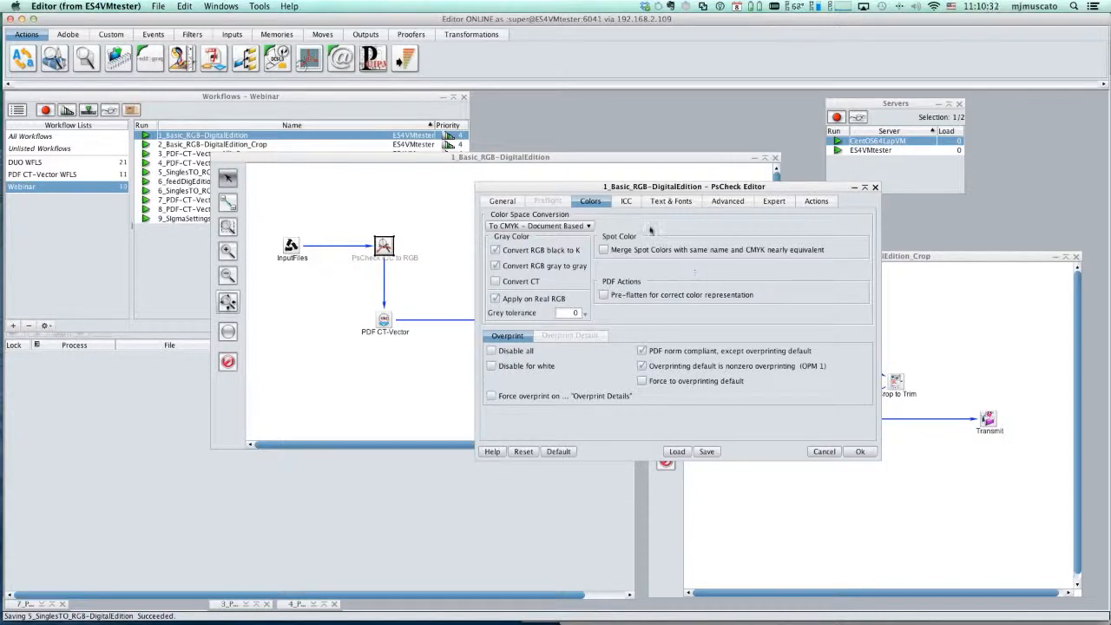
{"action": "left_click", "coordinate": [625, 201]}
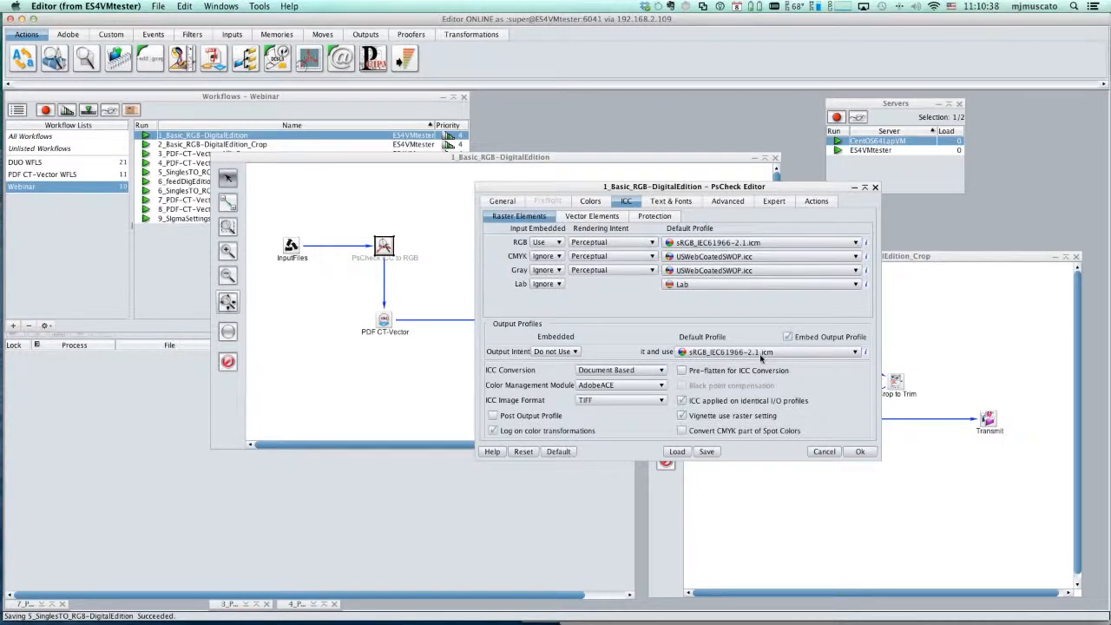
{"action": "left_click", "coordinate": [604, 216]}
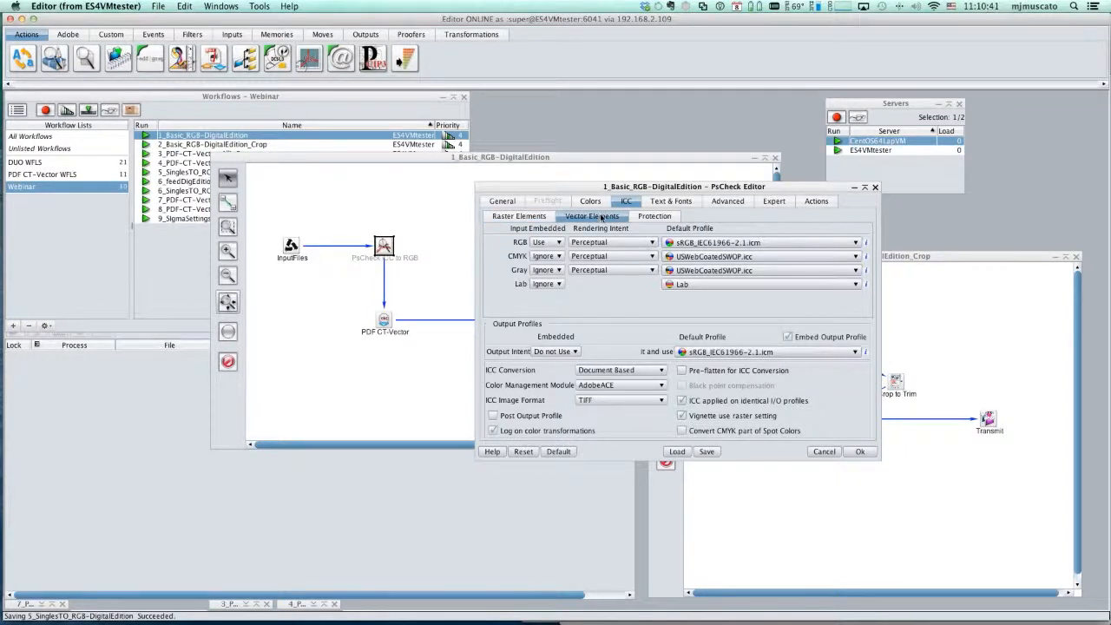
{"action": "left_click", "coordinate": [655, 217]}
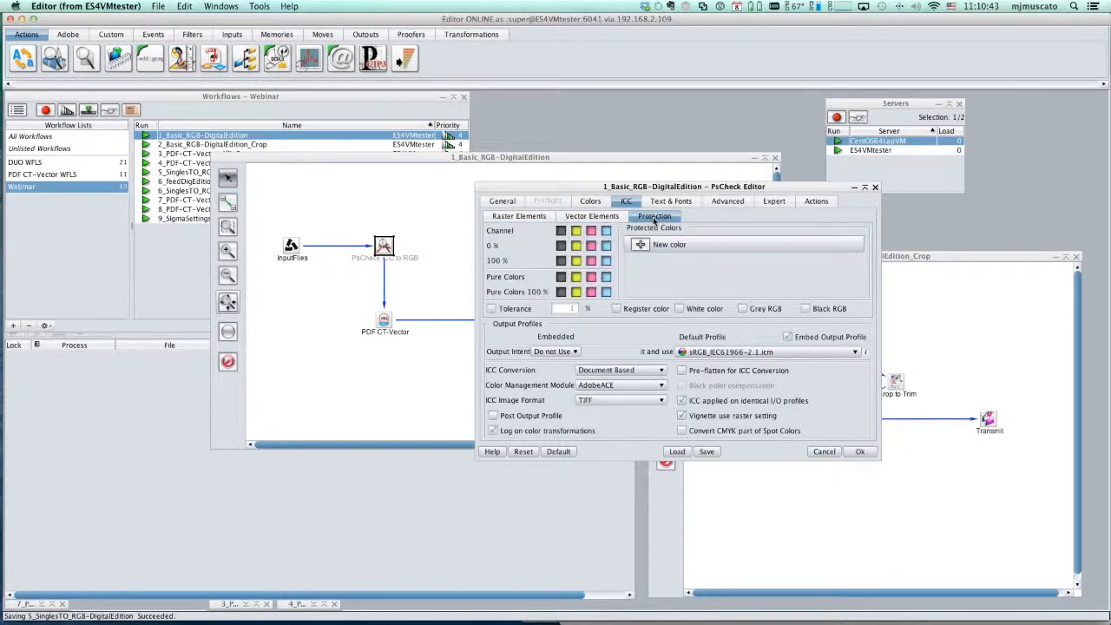
{"action": "left_click", "coordinate": [591, 217]}
{"action": "left_click", "coordinate": [519, 216]}
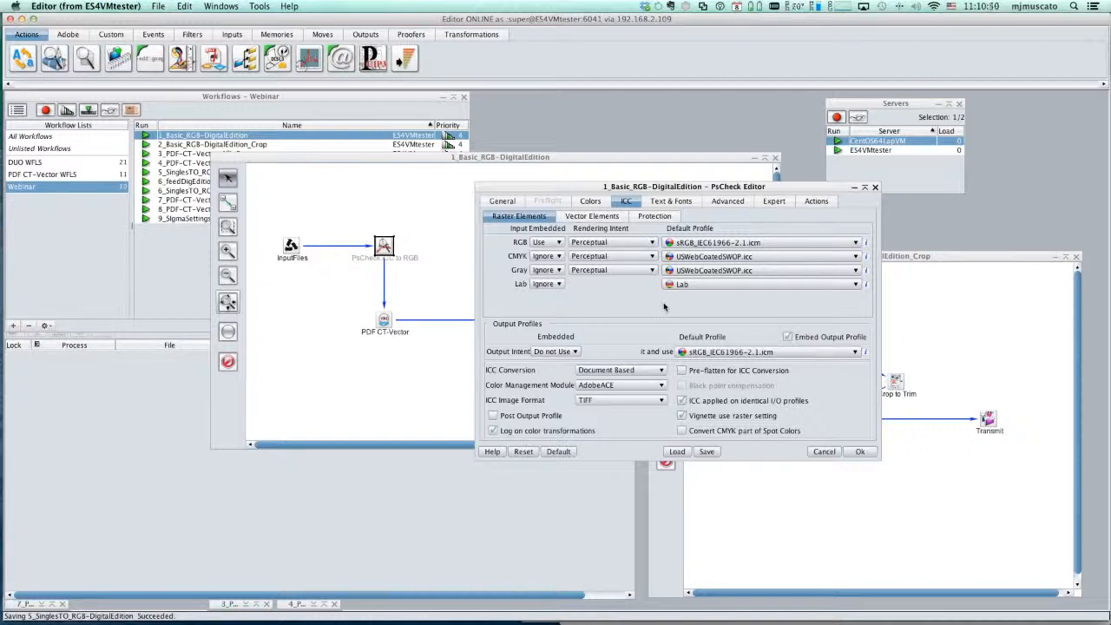
{"action": "left_click", "coordinate": [857, 452]}
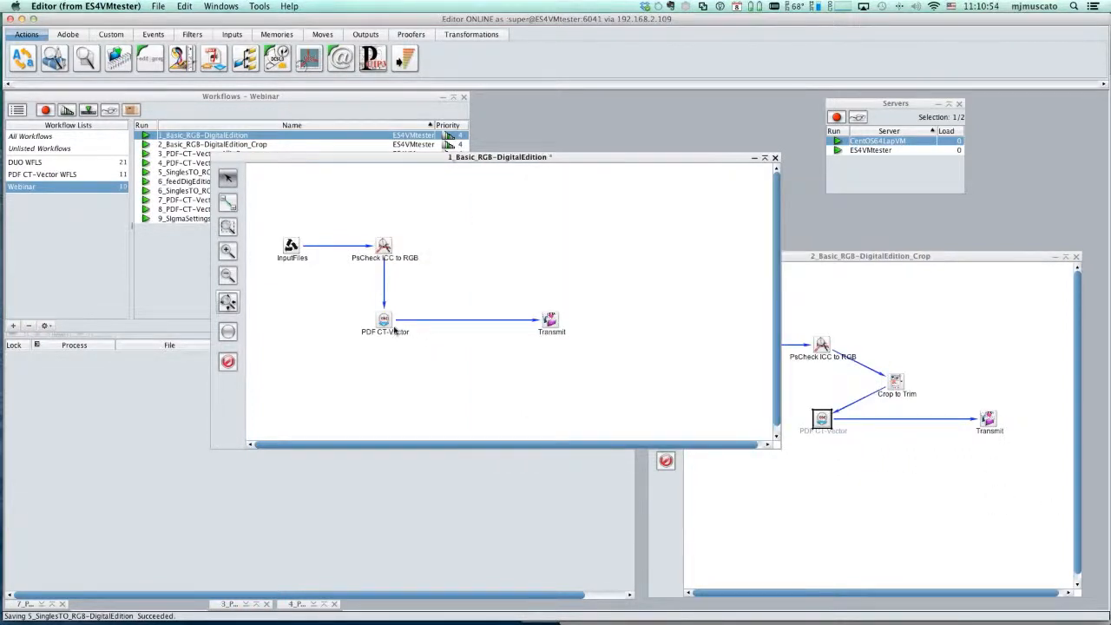
- Examine the Standard and Expert output settings of the PDF CT-Vector tool, including format, resolution, compression and color profile embedding
{"action": "double_click", "coordinate": [385, 321]}
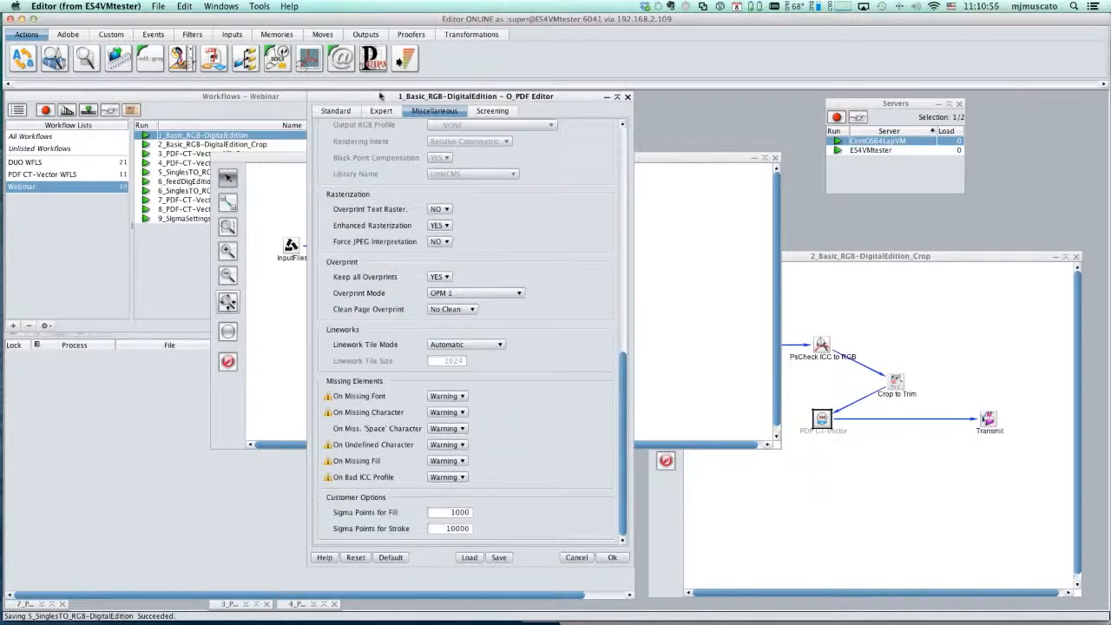
{"action": "left_click", "coordinate": [349, 112]}
{"action": "left_click_drag", "start_coordinate": [355, 95], "coordinate": [429, 104]}
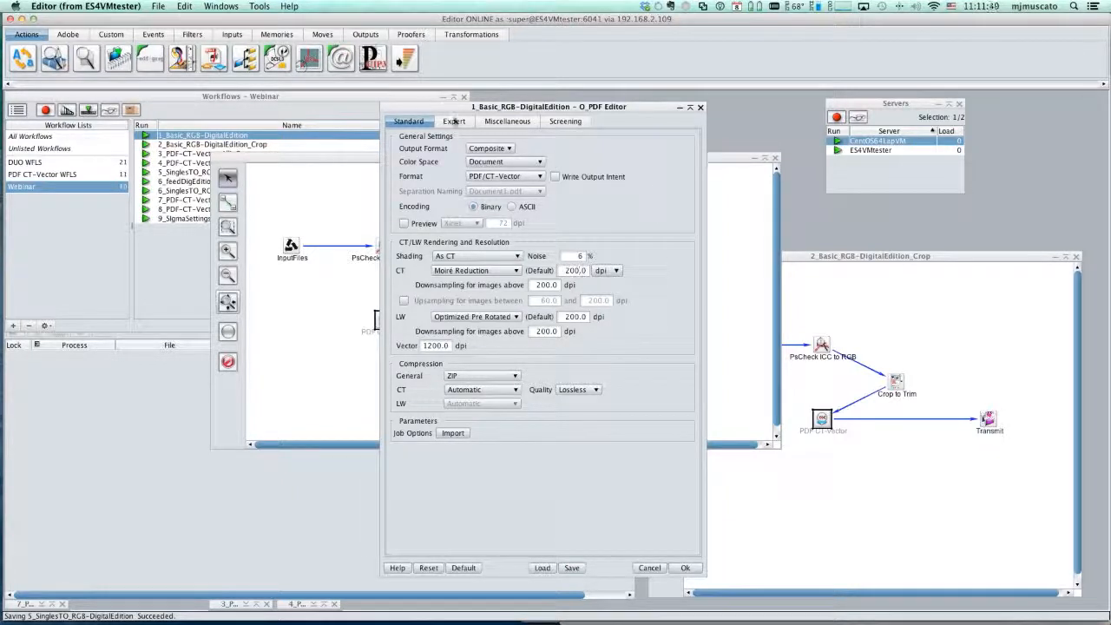
{"action": "left_click", "coordinate": [453, 121]}
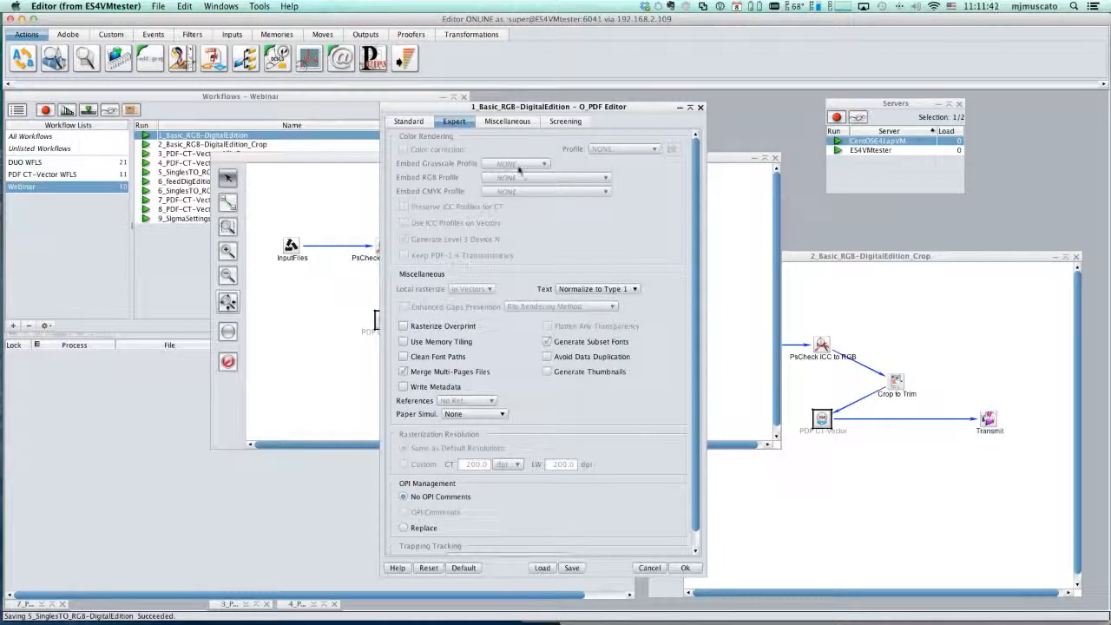
{"action": "left_click", "coordinate": [408, 121]}
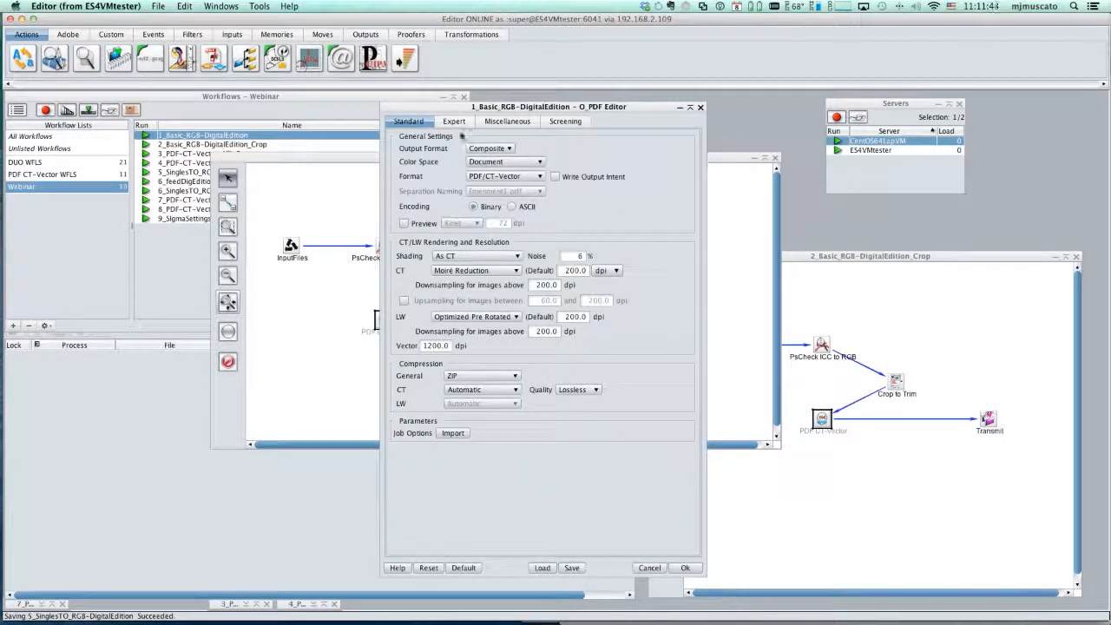
{"action": "left_click", "coordinate": [453, 122]}
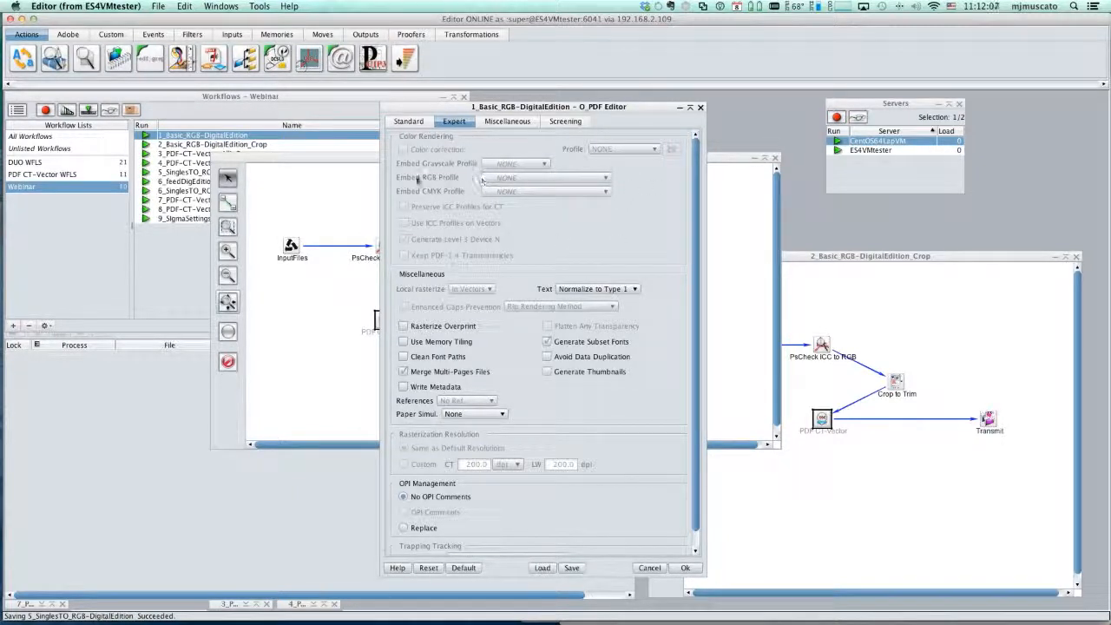
{"action": "mouse_move", "coordinate": [418, 179]}
- Review the PDF CT-Vector tool's Miscellaneous options, including document information and missing-element handling, and its Screening settings
{"action": "left_click", "coordinate": [515, 121]}
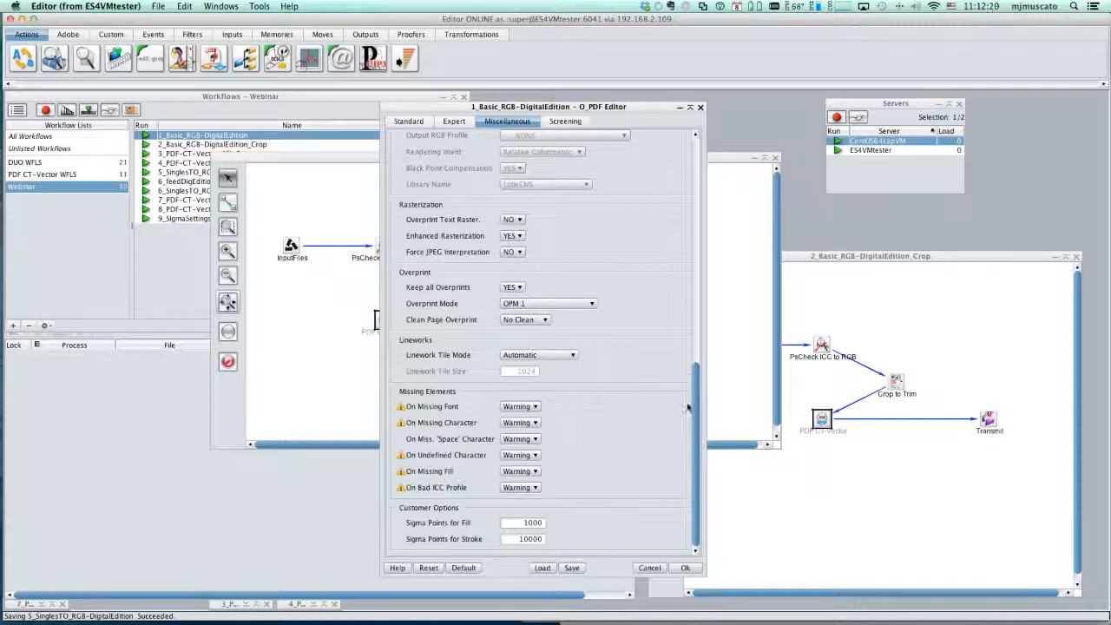
{"action": "left_click_drag", "start_coordinate": [696, 407], "coordinate": [688, 178]}
{"action": "scroll", "coordinate": [688, 178], "scroll_direction": "down", "scroll_amount": 15}
{"action": "scroll", "coordinate": [693, 395], "scroll_direction": "up", "scroll_amount": 5}
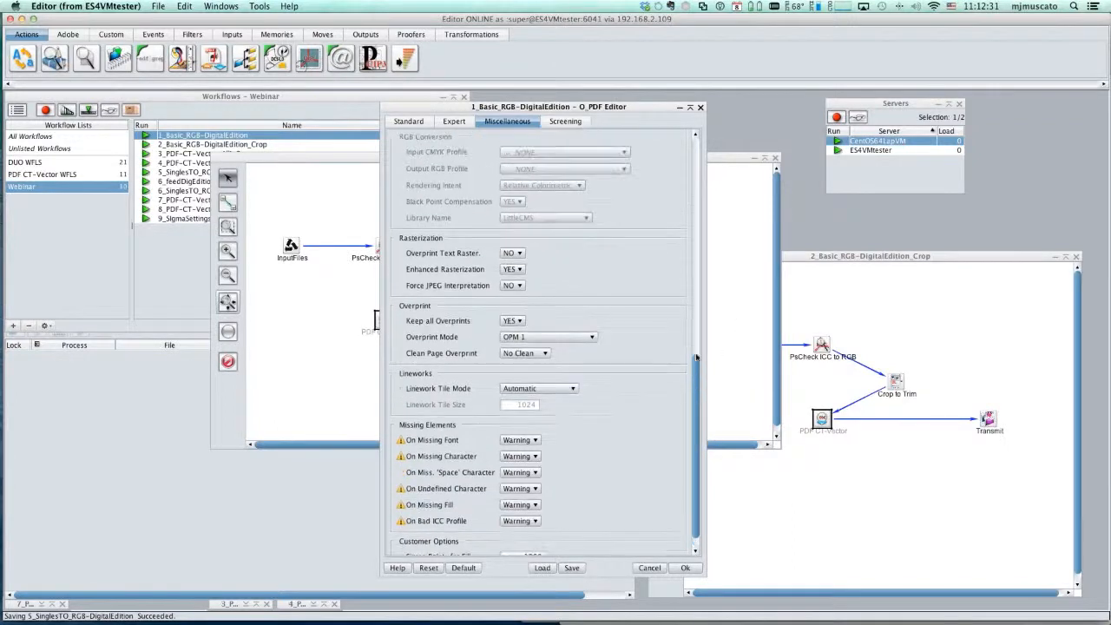
{"action": "left_click", "coordinate": [556, 122]}
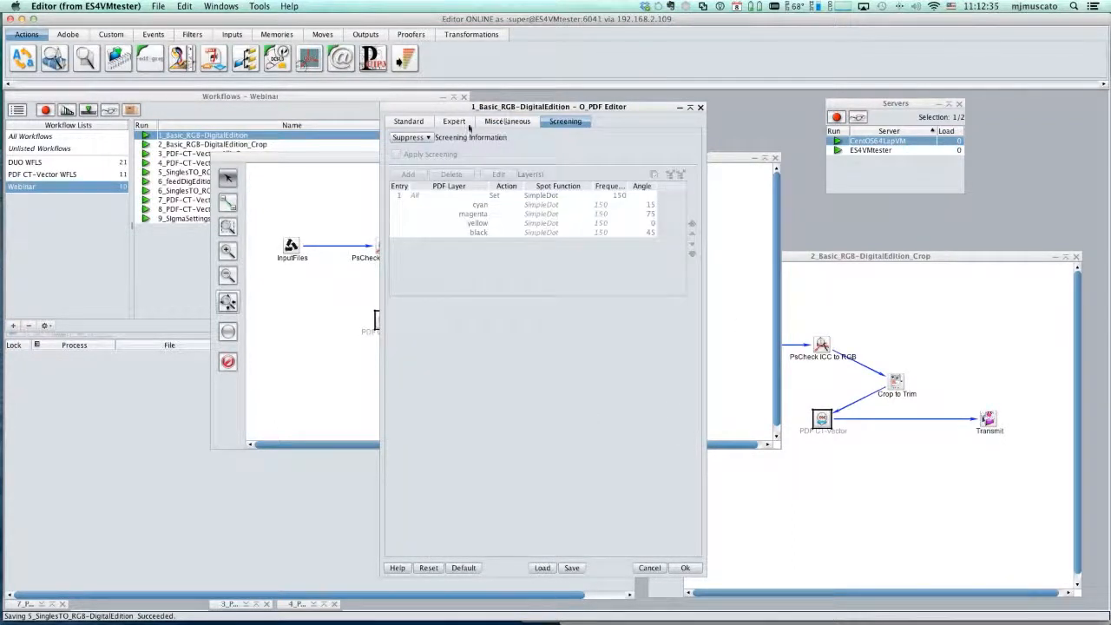
{"action": "left_click", "coordinate": [518, 126]}
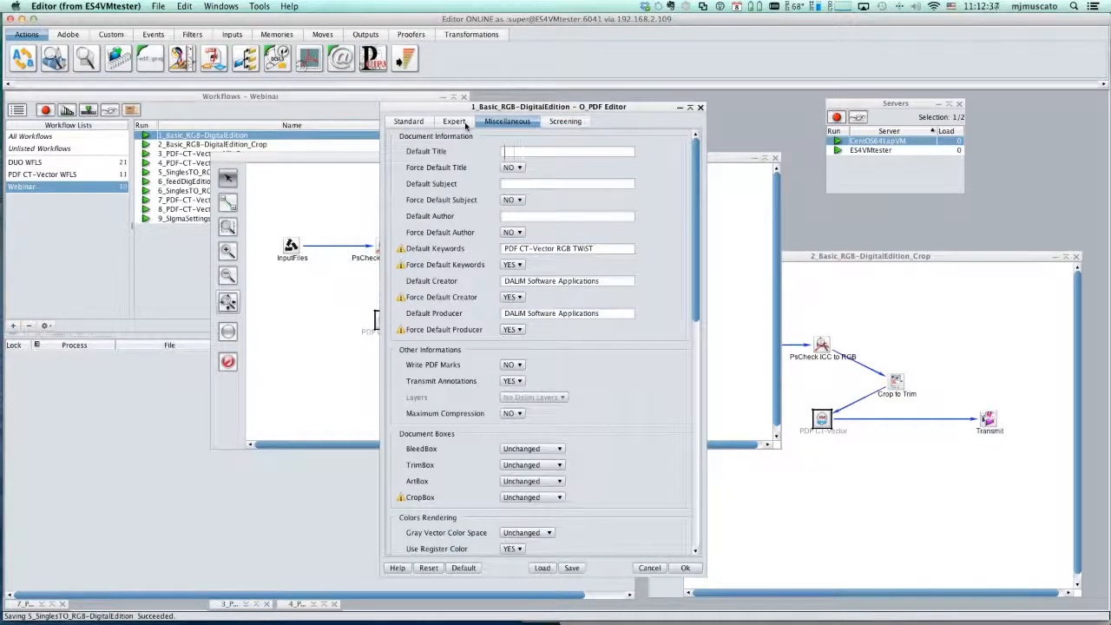
{"action": "left_click", "coordinate": [563, 127]}
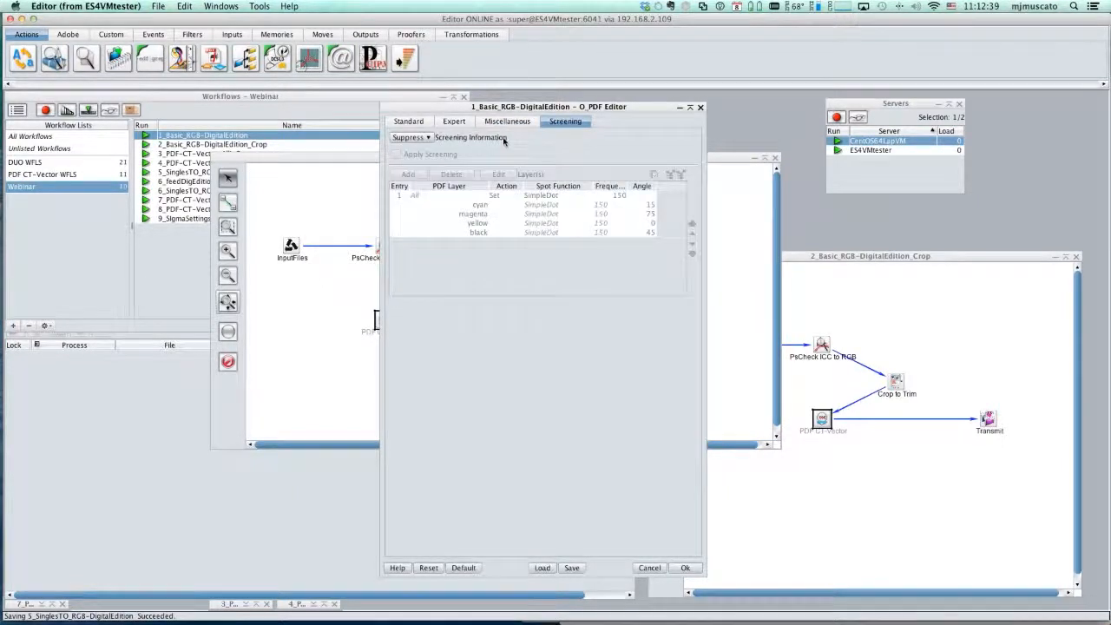
- Recheck the PDF CT-Vector tool's Standard settings and its Expert Merge Multi-Pages Files option, and accept the editor's settings
{"action": "left_click", "coordinate": [417, 121]}
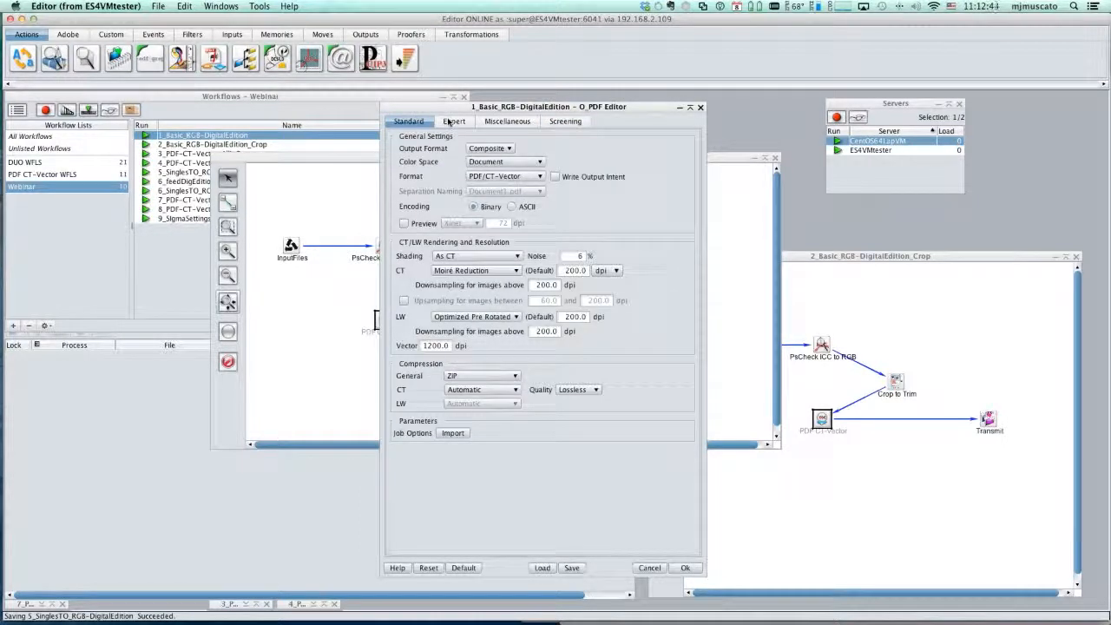
{"action": "left_click", "coordinate": [451, 121]}
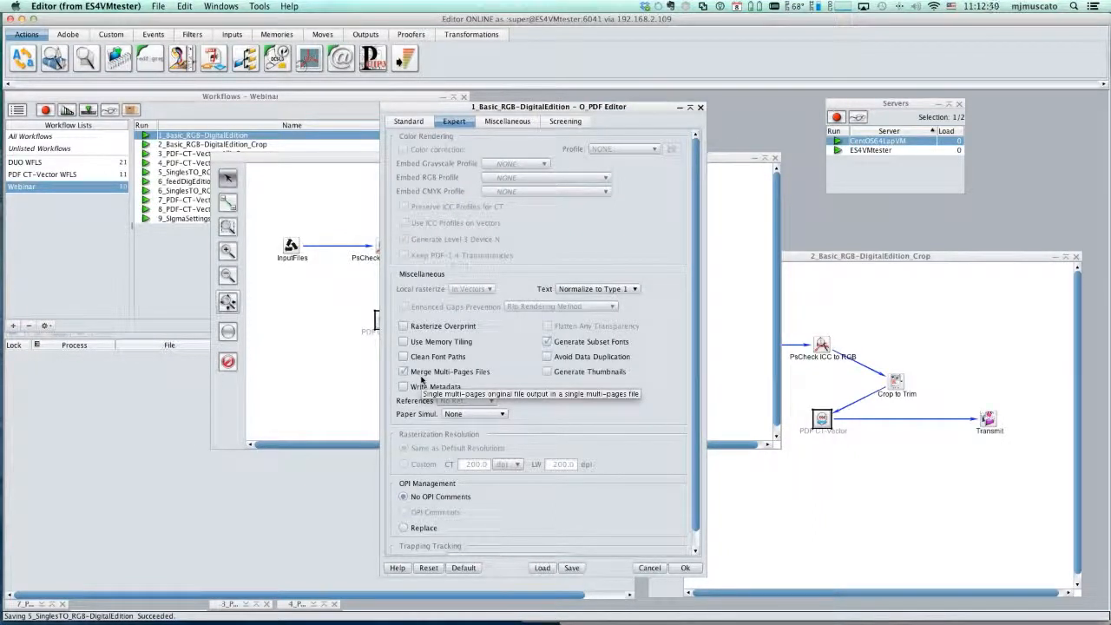
{"action": "left_click", "coordinate": [685, 568]}
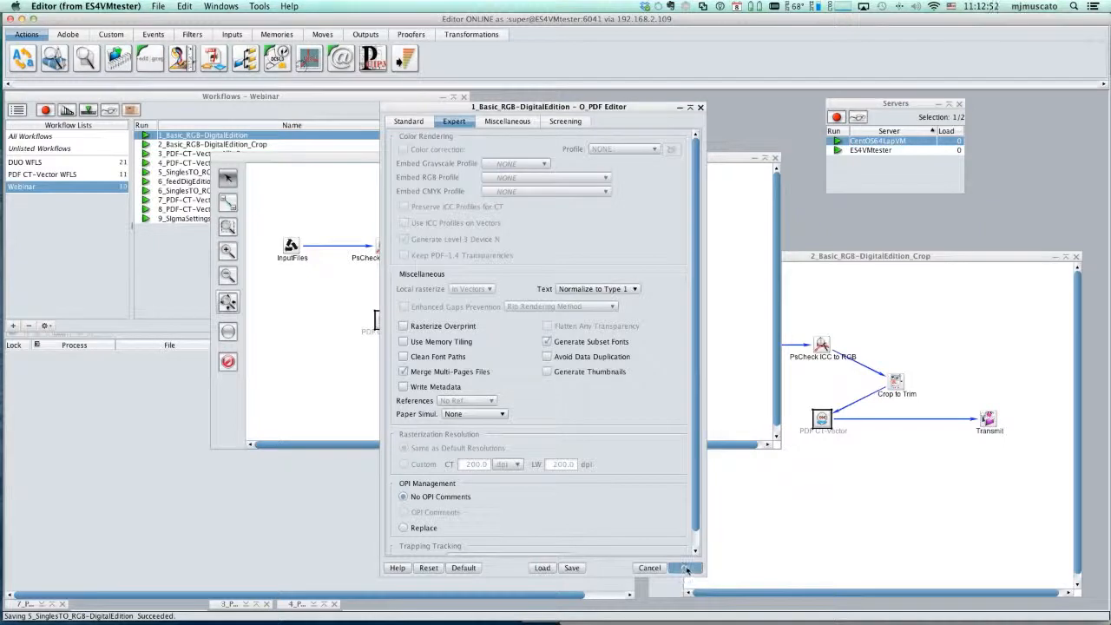
{"action": "left_click", "coordinate": [508, 364]}
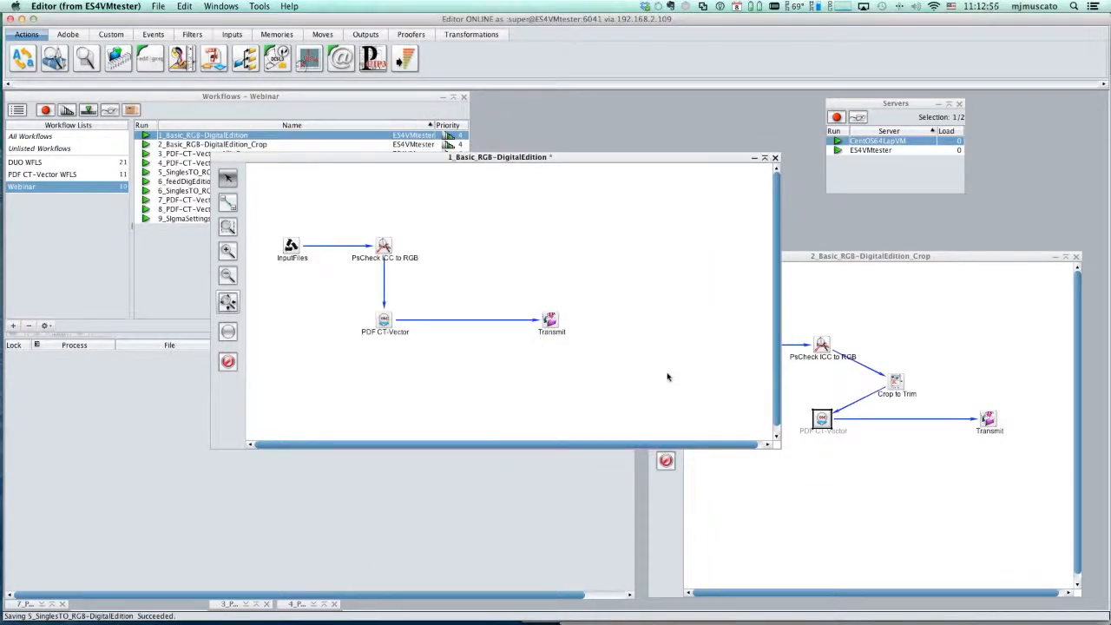
- Preview 14FLR0049628.p1.pdf from Finder, open it in Adobe Acrobat Pro, inspect its wireframe structure, and close it
{"action": "key", "text": "super+Tab"}
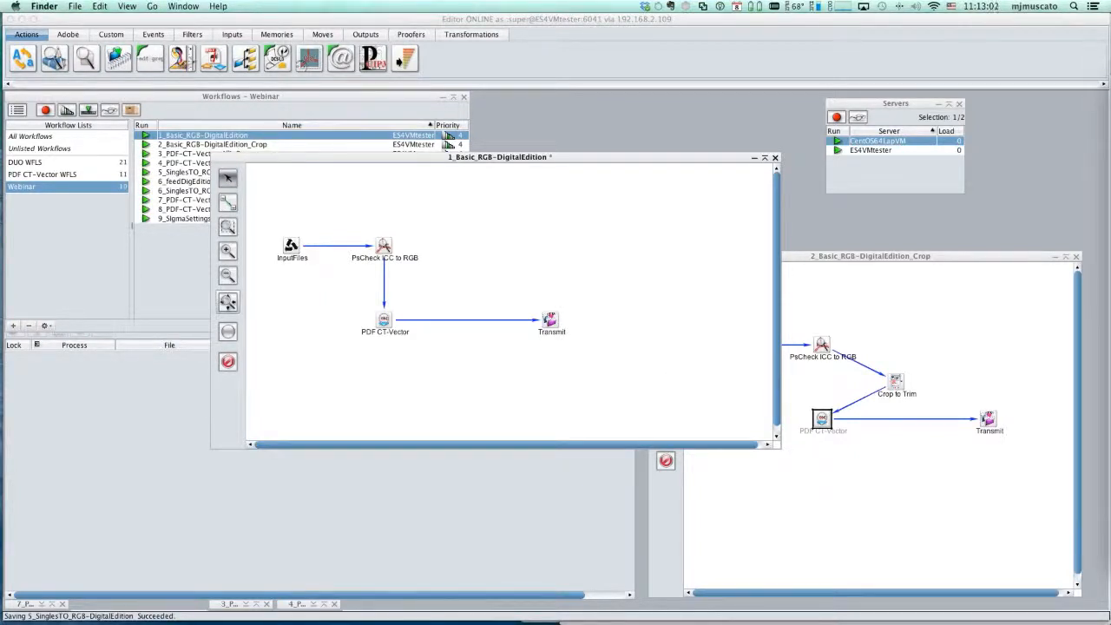
{"action": "key", "text": "space"}
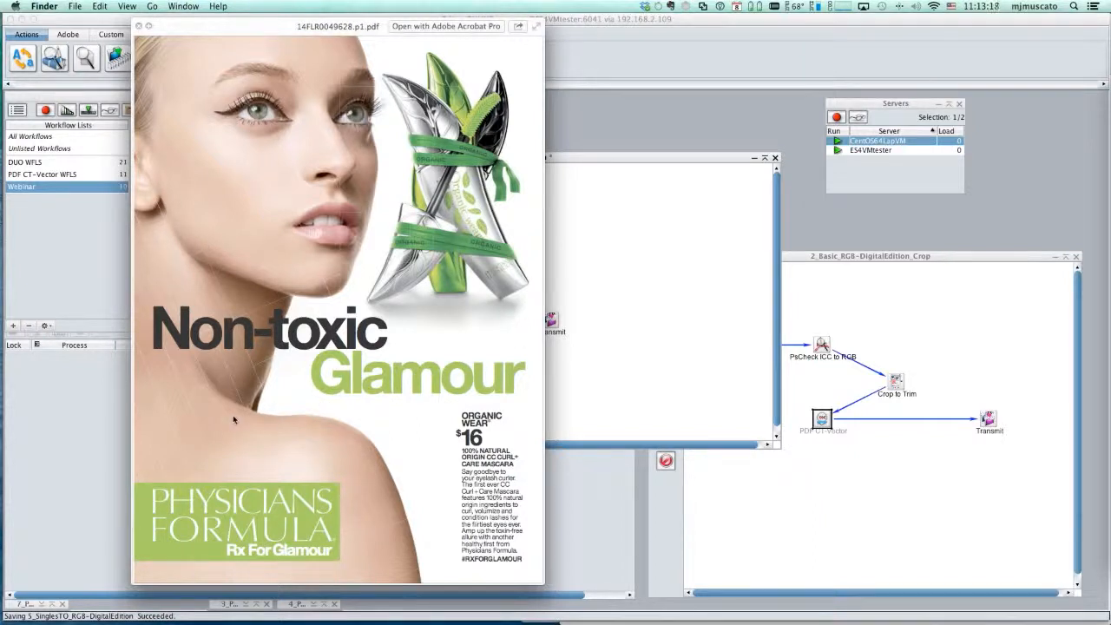
{"action": "left_click", "coordinate": [419, 26]}
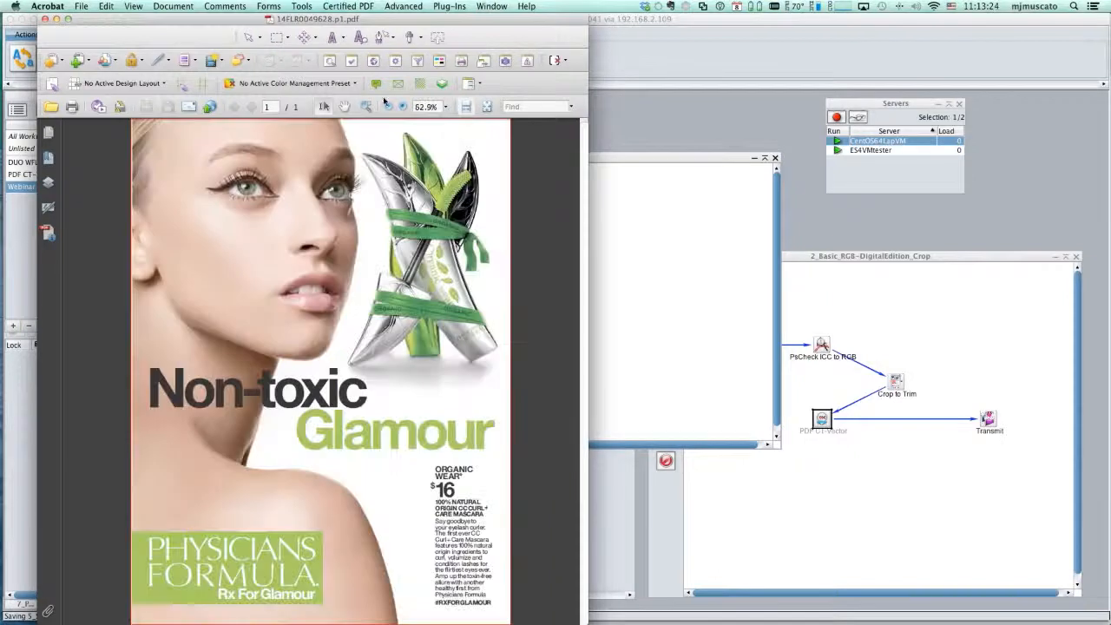
{"action": "left_click", "coordinate": [397, 83]}
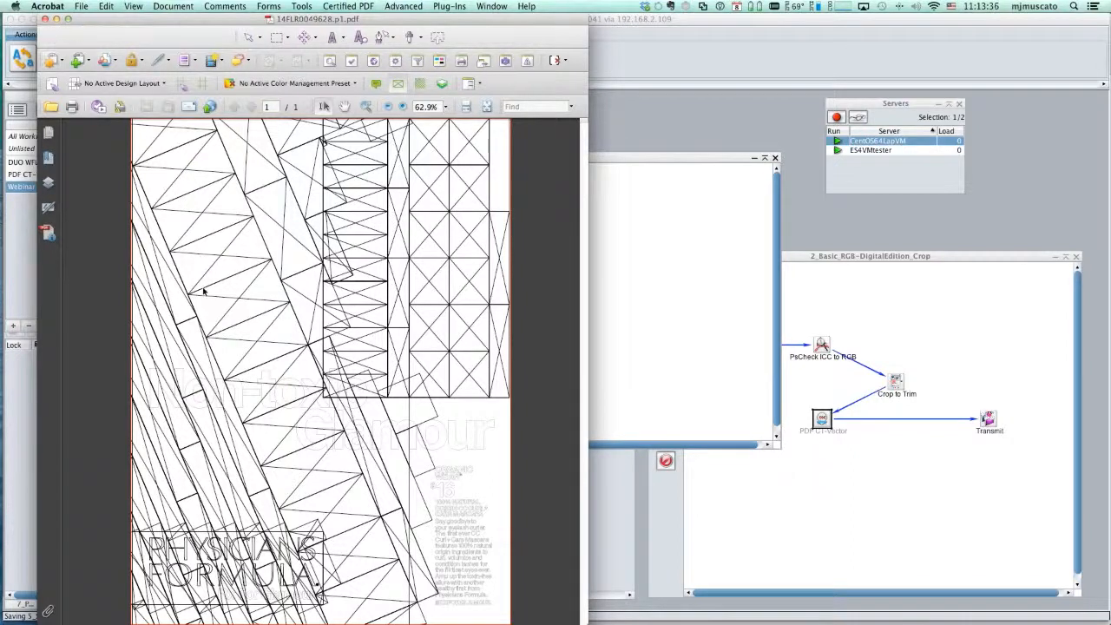
{"action": "left_click", "coordinate": [45, 20]}
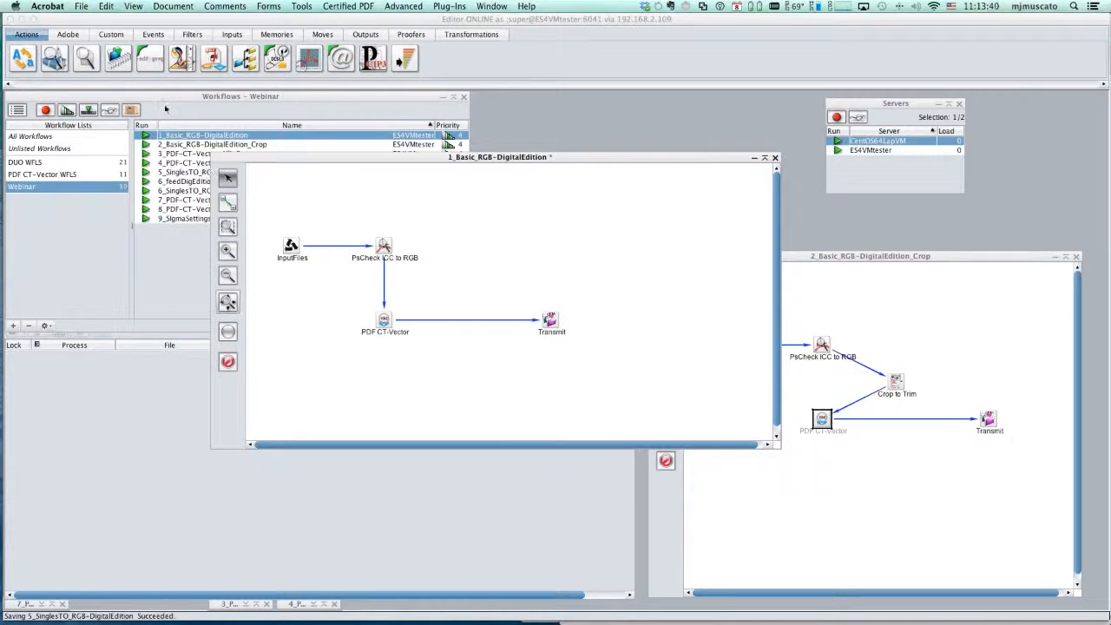
- Submit 14FLR0049628.p1.pdf from Finder to the 1_Basic_RGB-DigitalEdition workflow and bring the Processes window forward
{"action": "left_click", "coordinate": [165, 109]}
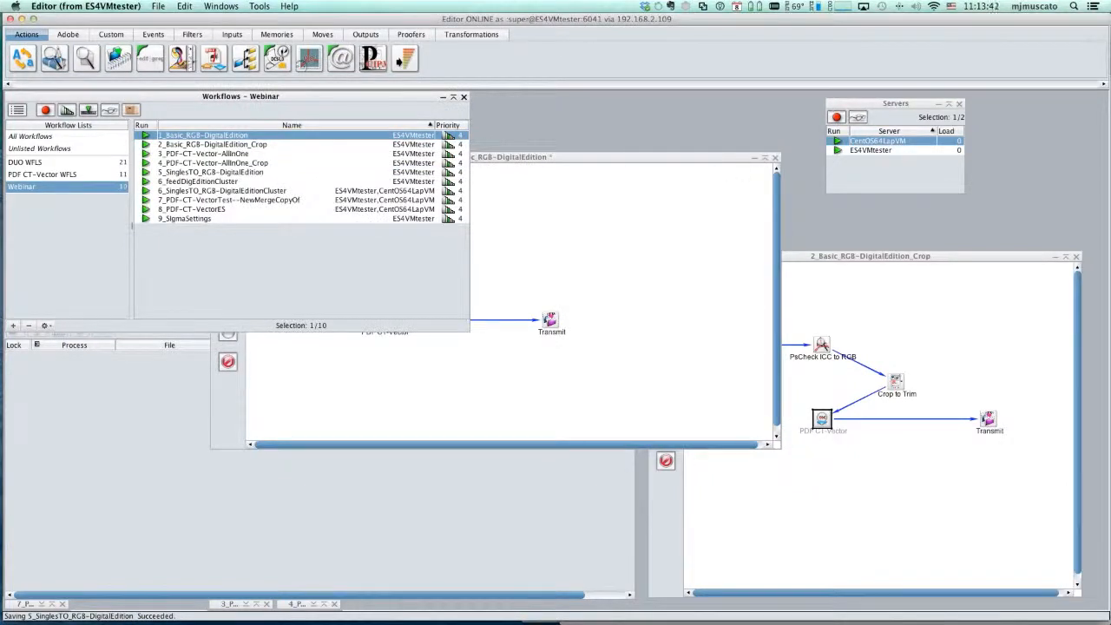
{"action": "key", "text": "super+Tab"}
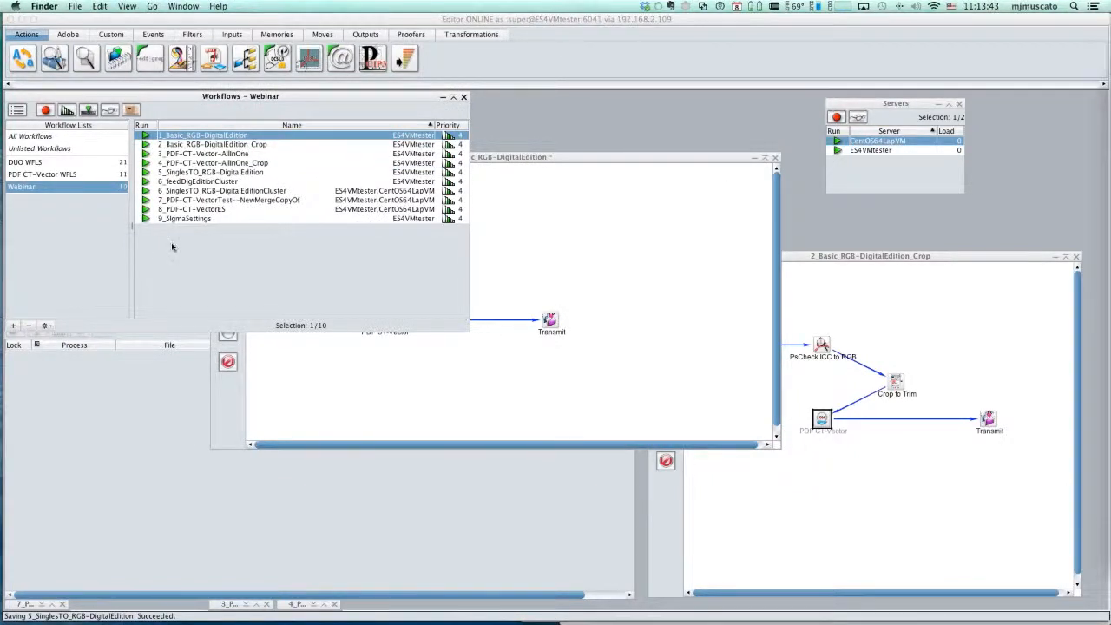
{"action": "left_click_drag", "start_coordinate": [172, 247], "coordinate": [224, 137]}
{"action": "left_click", "coordinate": [119, 431]}
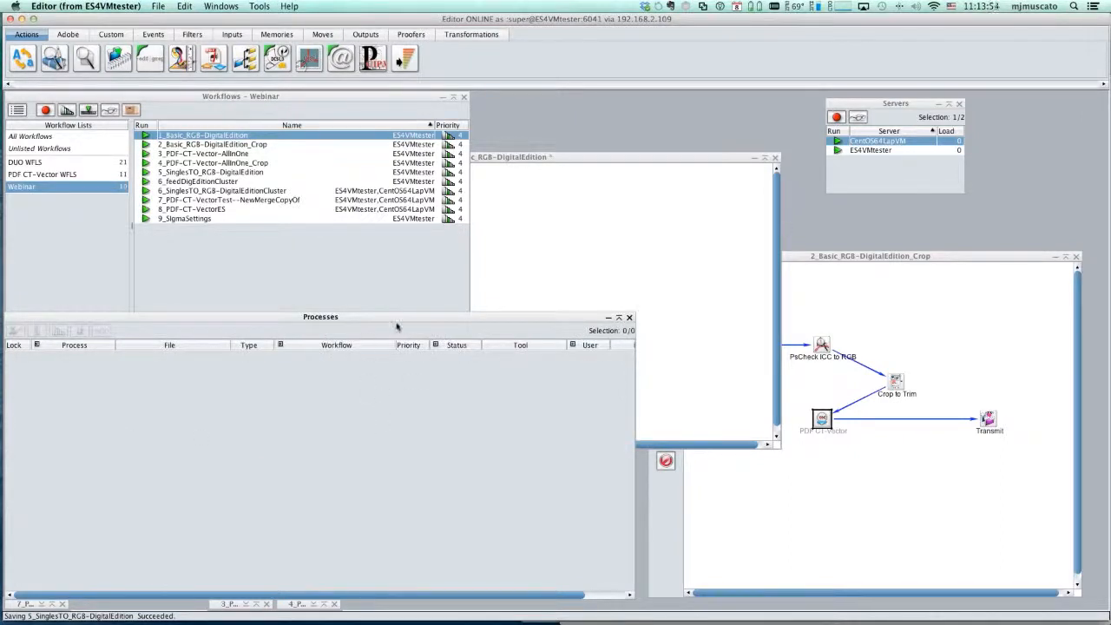
{"action": "left_click_drag", "start_coordinate": [393, 321], "coordinate": [402, 317]}
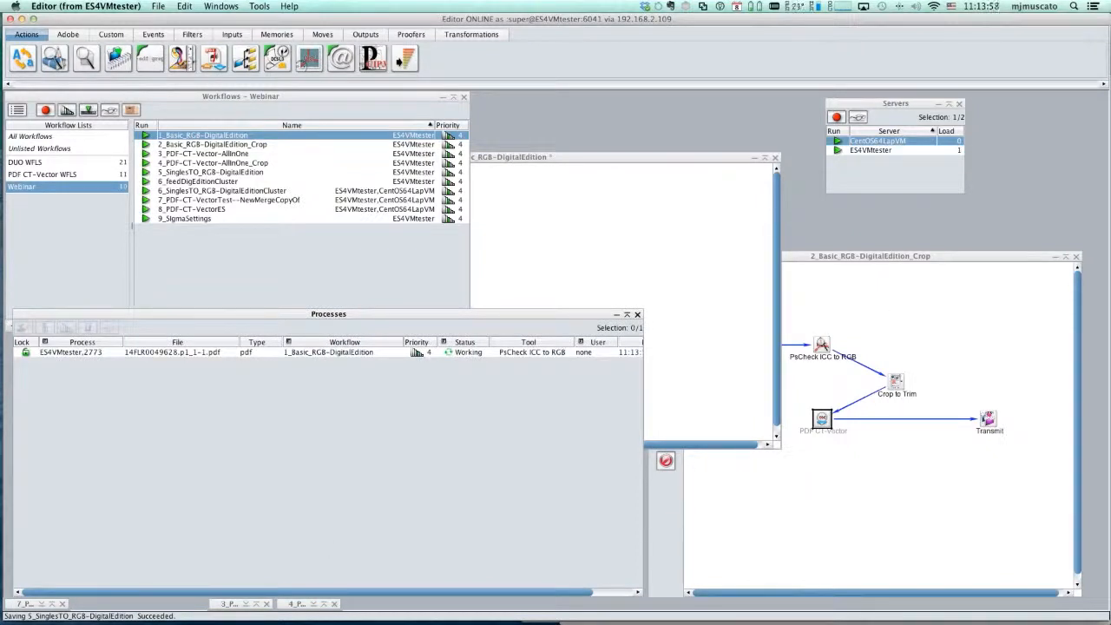
- Open the processed 14FLR0049628.p1_1-1.pdf from the 1_Basic_RGB-DigitalEdition output folder, inspect its wireframe structure, and close it
{"action": "key", "text": "super+Tab"}
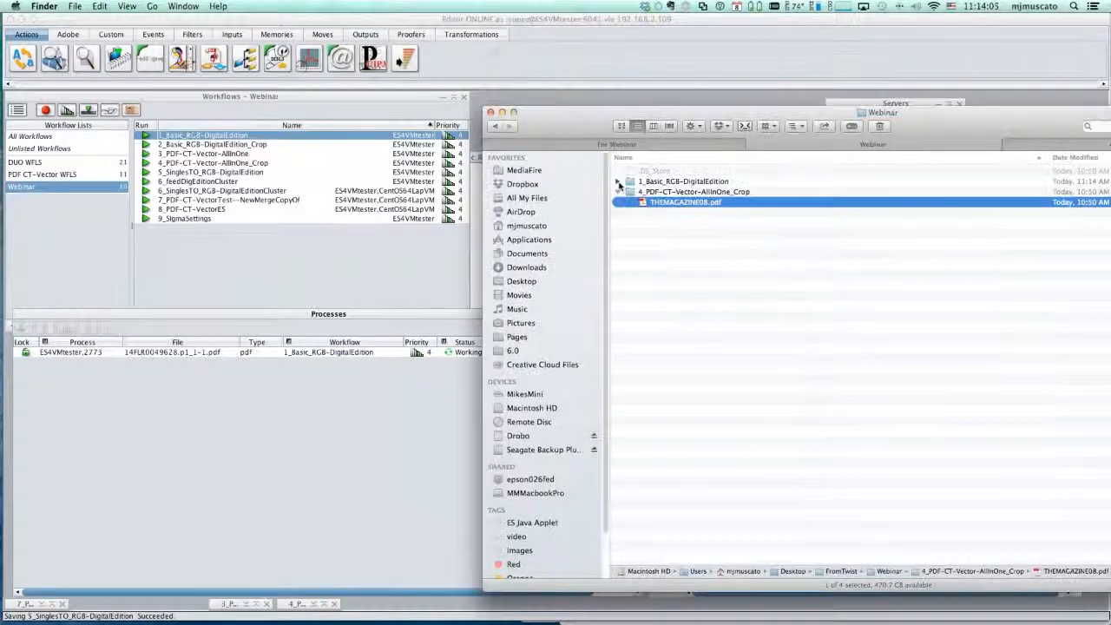
{"action": "left_click", "coordinate": [617, 181]}
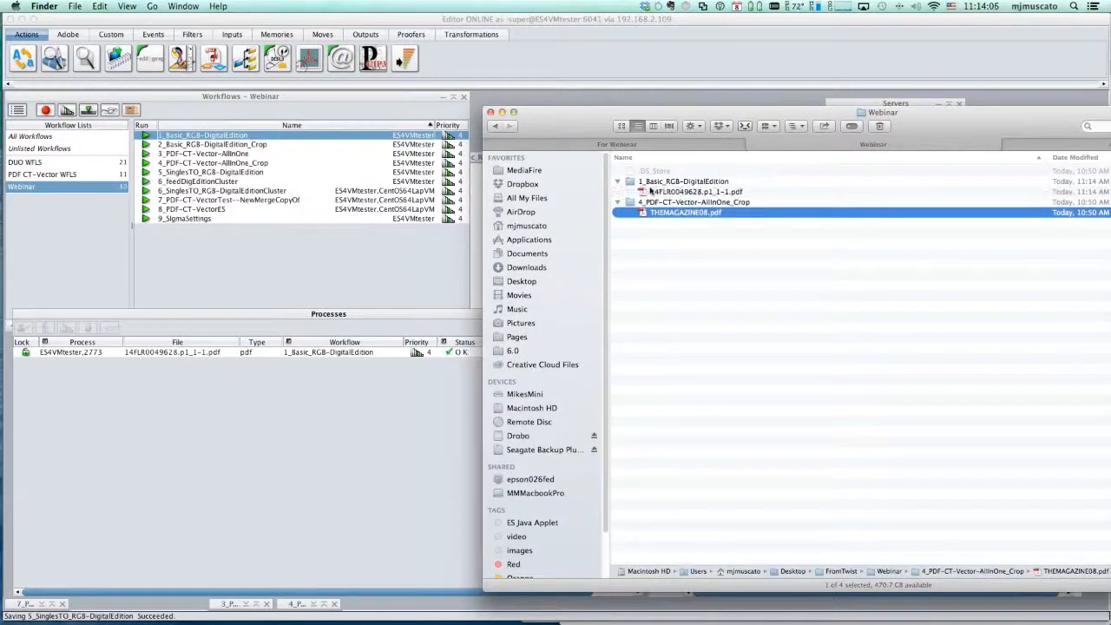
{"action": "double_click", "coordinate": [629, 192]}
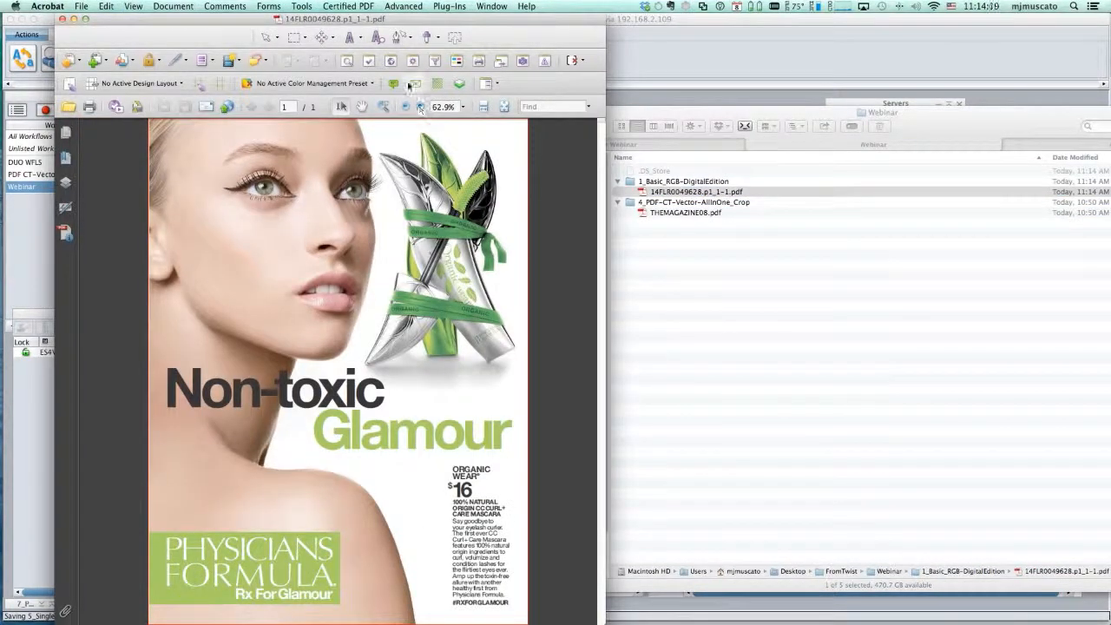
{"action": "left_click", "coordinate": [415, 85]}
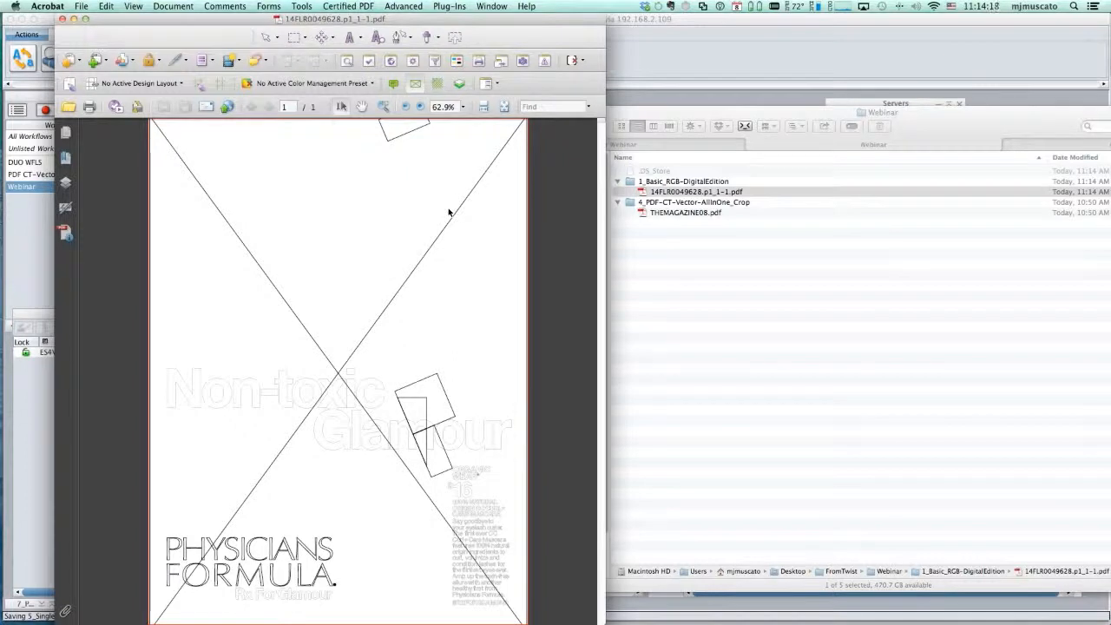
{"action": "left_click", "coordinate": [415, 83]}
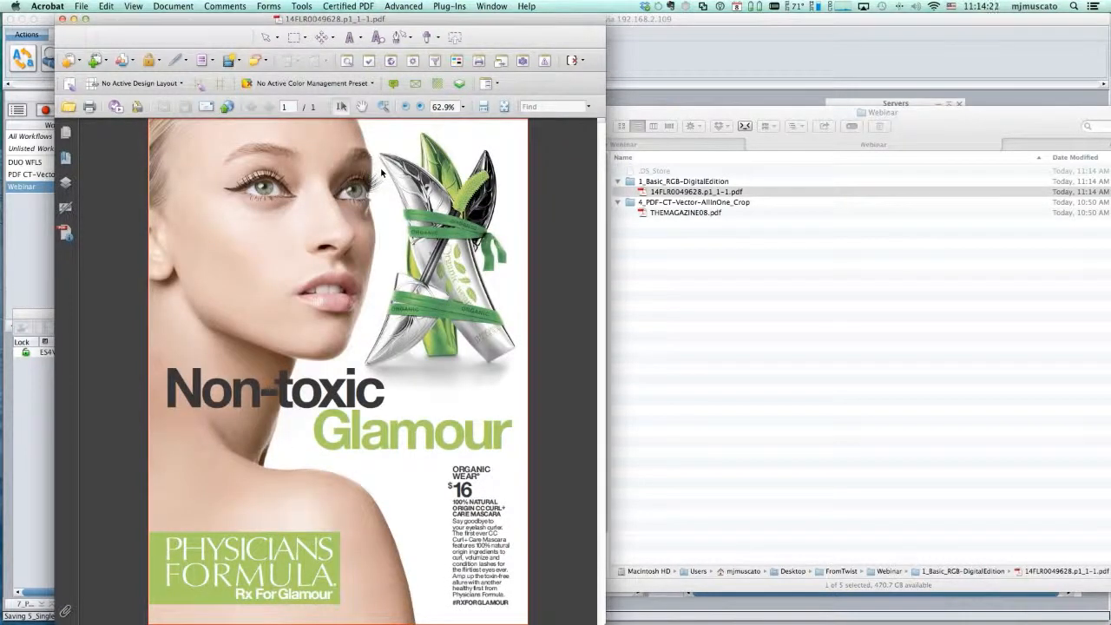
{"action": "left_click", "coordinate": [61, 18]}
{"action": "left_click", "coordinate": [537, 116]}
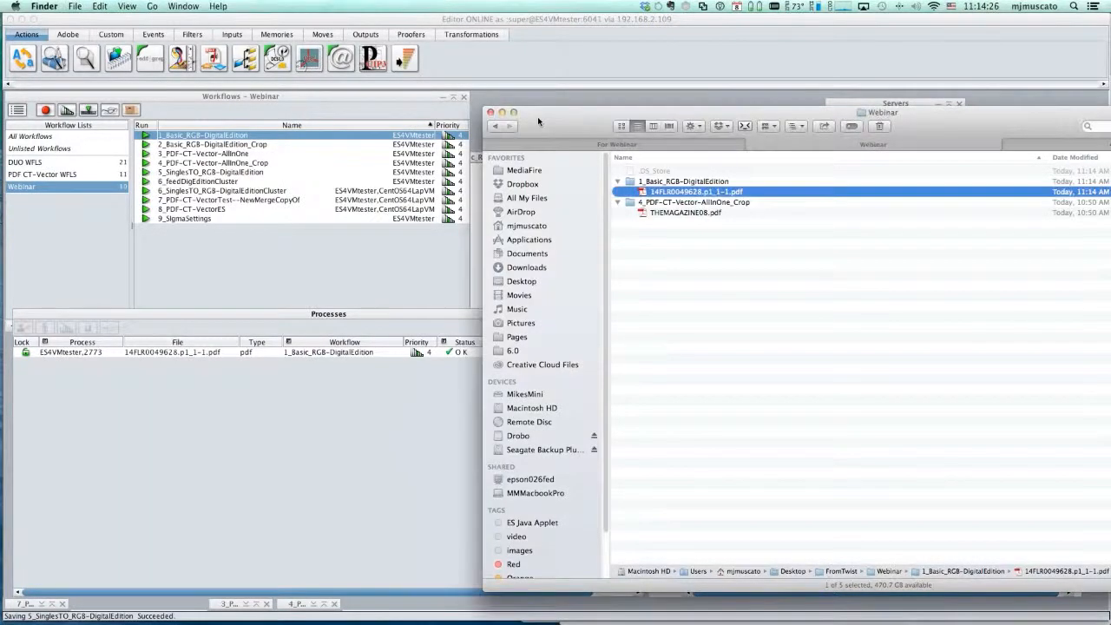
{"action": "left_click", "coordinate": [490, 112]}
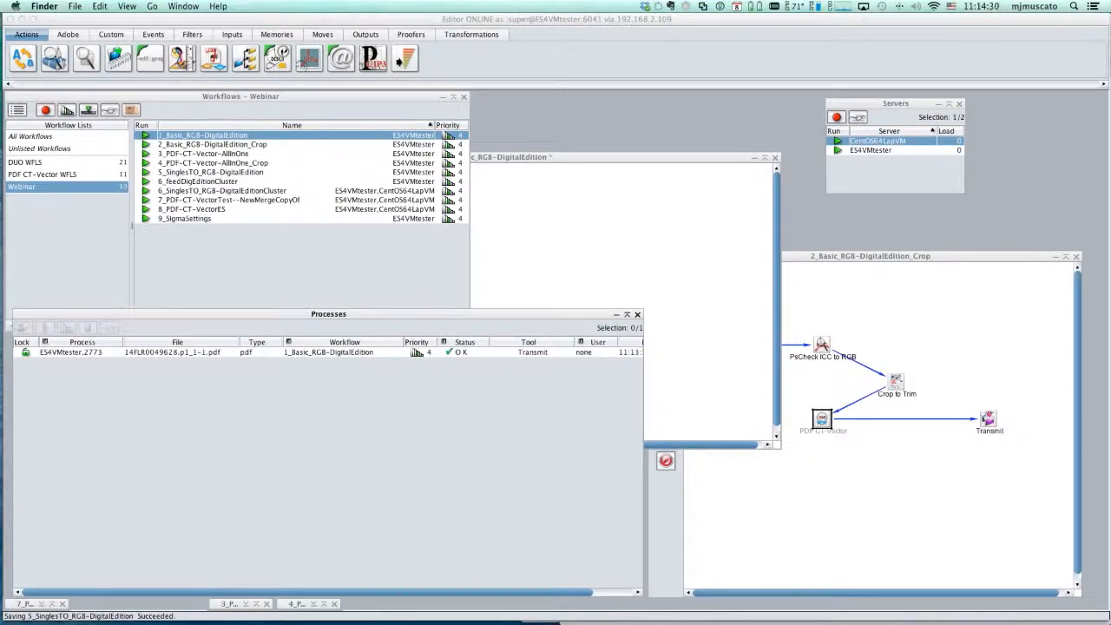
- Submit ES_Leaflet.pdf from Finder to the 1_Basic_RGB-DigitalEdition workflow and open the processed PDF in Acrobat, fitted to the page
{"action": "key", "text": "super+n"}
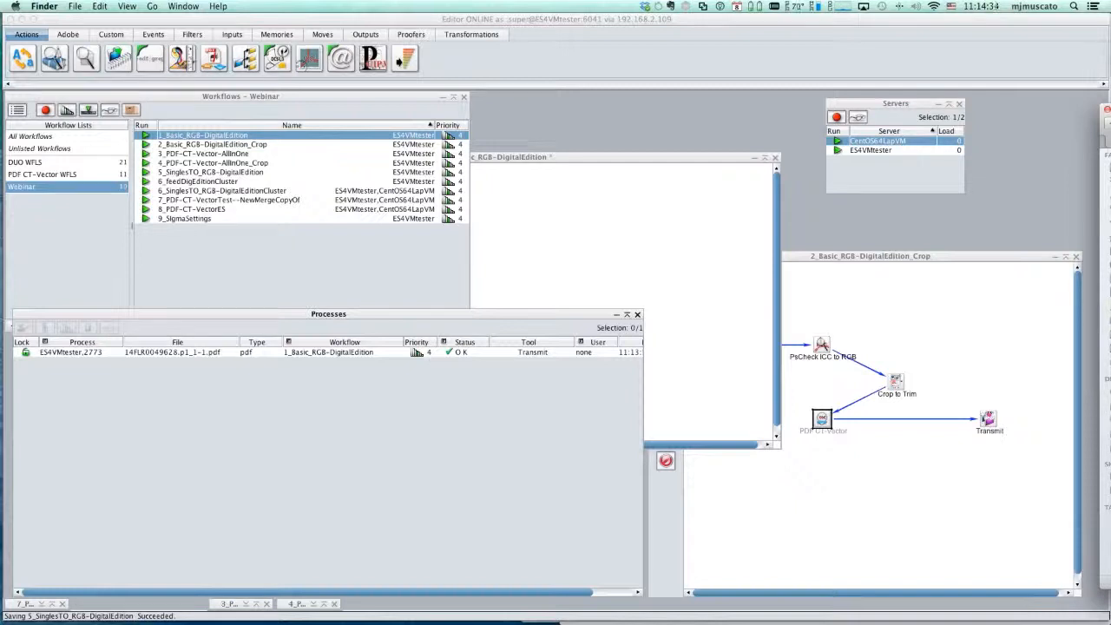
{"action": "left_click_drag", "start_coordinate": [1108, 200], "coordinate": [219, 137]}
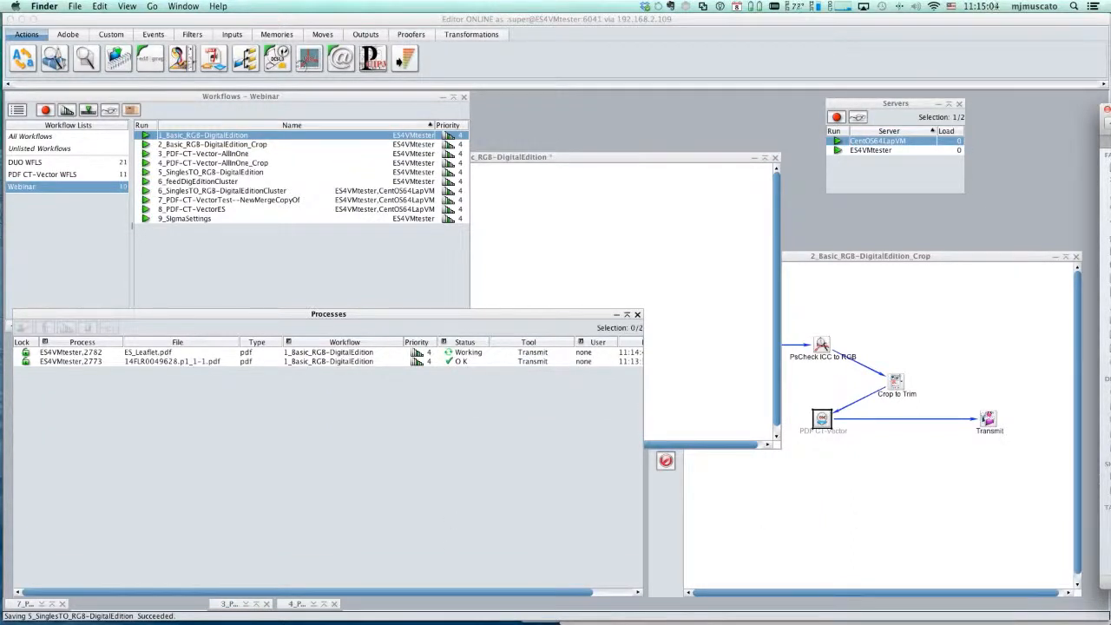
{"action": "left_click_drag", "start_coordinate": [1110, 111], "coordinate": [754, 106]}
{"action": "double_click", "coordinate": [422, 189]}
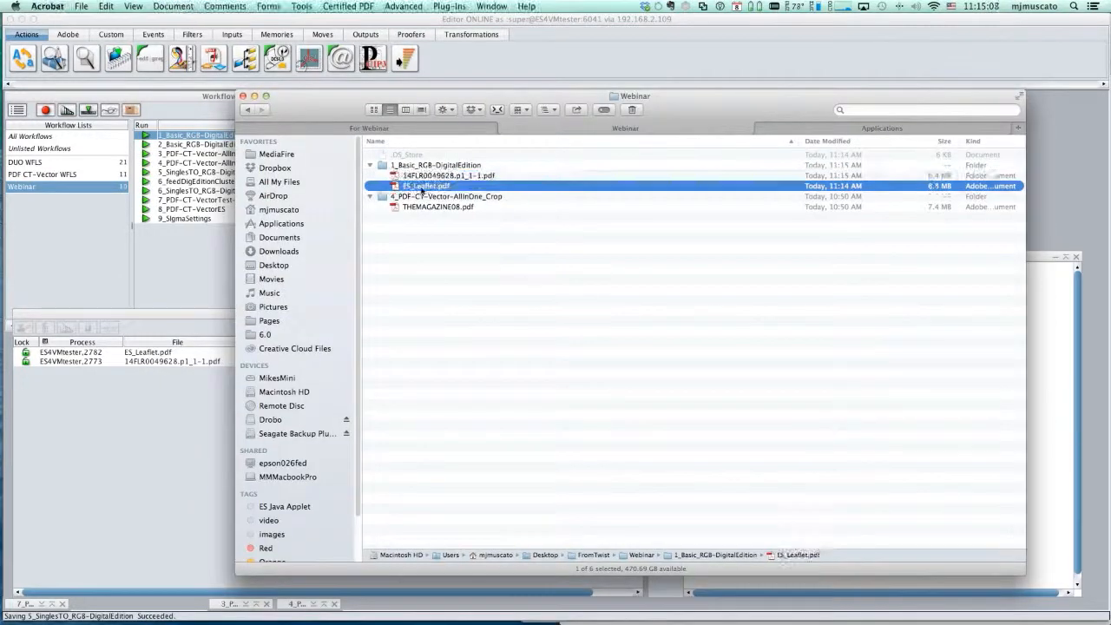
{"action": "key", "text": "super+0"}
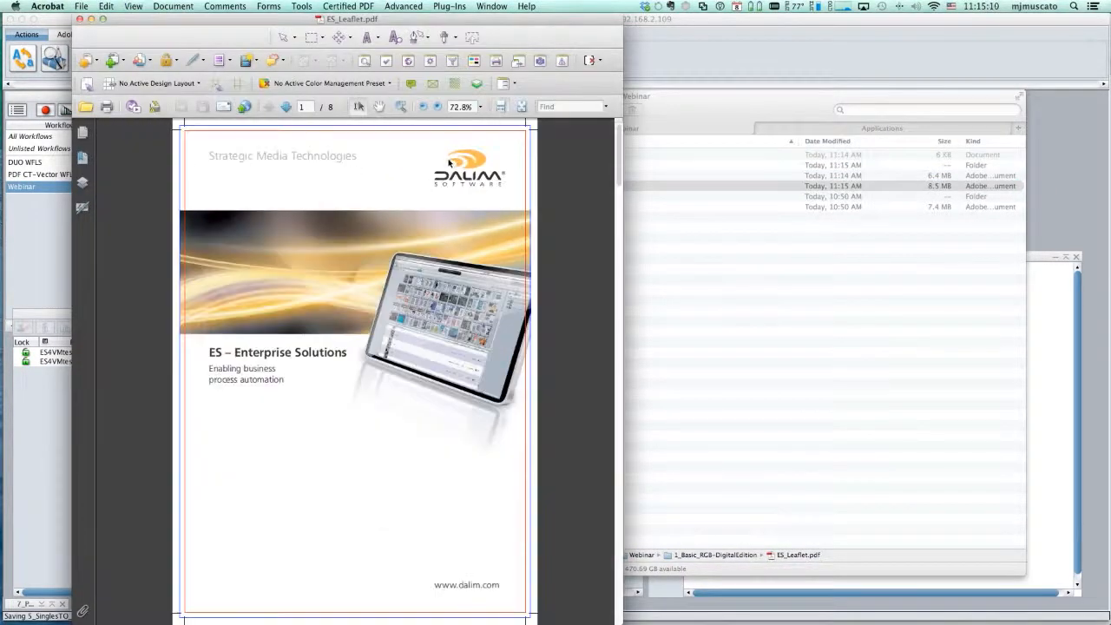
- Open Output Preview for the processed ES_Leaflet.pdf beside the page and show only its DeviceCMYK content
{"action": "left_click", "coordinate": [410, 5]}
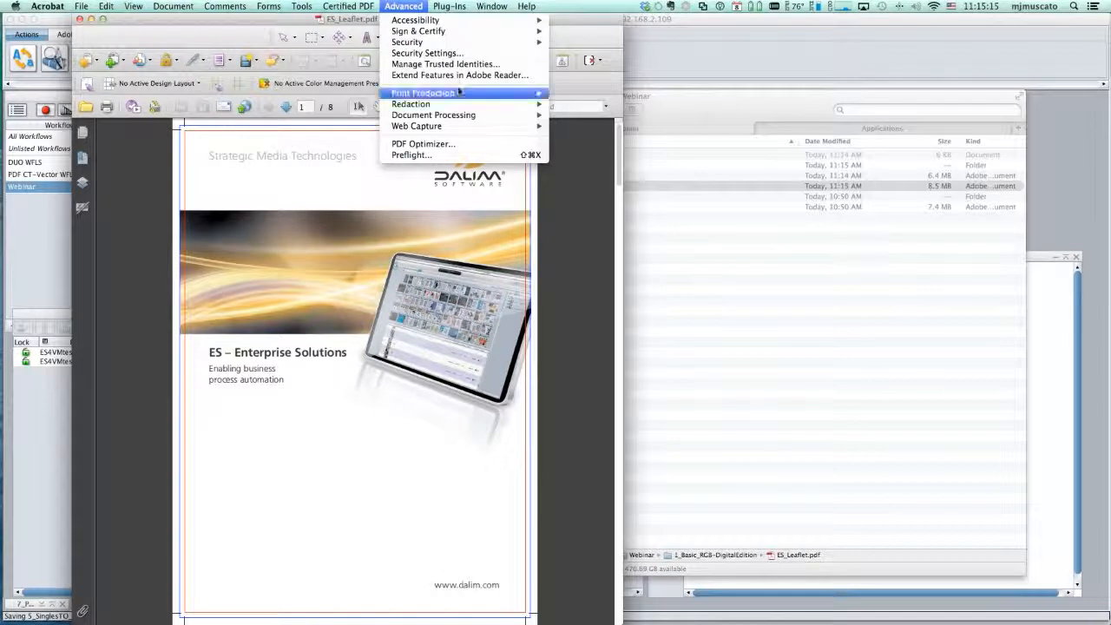
{"action": "mouse_move", "coordinate": [469, 93]}
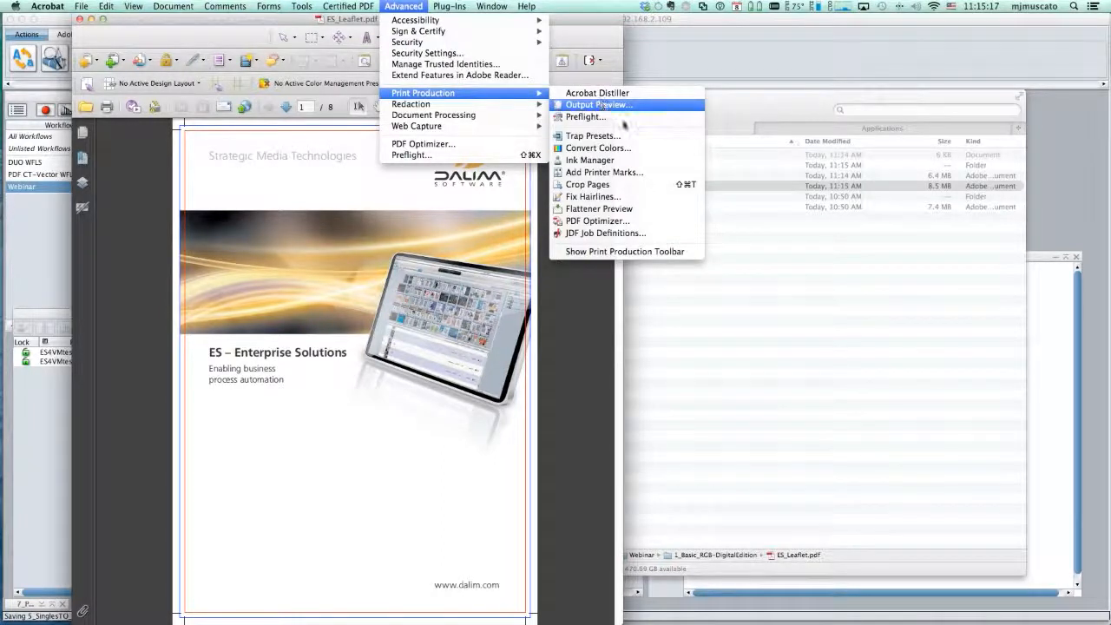
{"action": "left_click", "coordinate": [601, 104]}
{"action": "left_click_drag", "start_coordinate": [520, 137], "coordinate": [766, 133]}
{"action": "left_click", "coordinate": [742, 202]}
{"action": "left_click", "coordinate": [737, 212]}
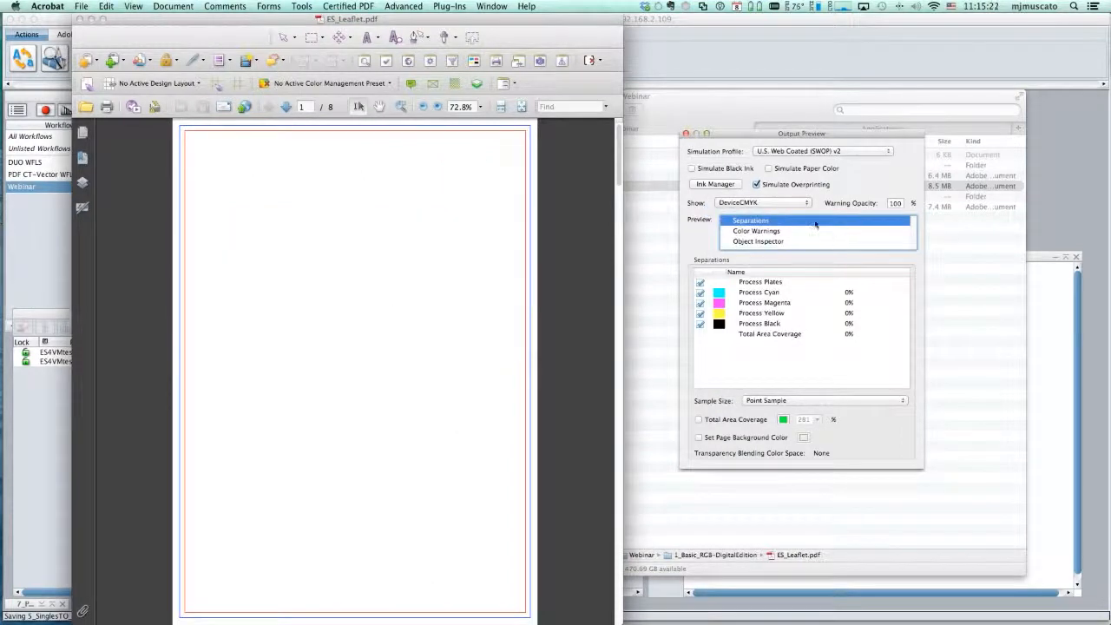
- Check the leaflet's Not DeviceCMYK and RGB content in Output Preview, and close the PDF and its Finder window
{"action": "left_click", "coordinate": [769, 203]}
{"action": "left_click", "coordinate": [772, 212]}
{"action": "left_click", "coordinate": [770, 202]}
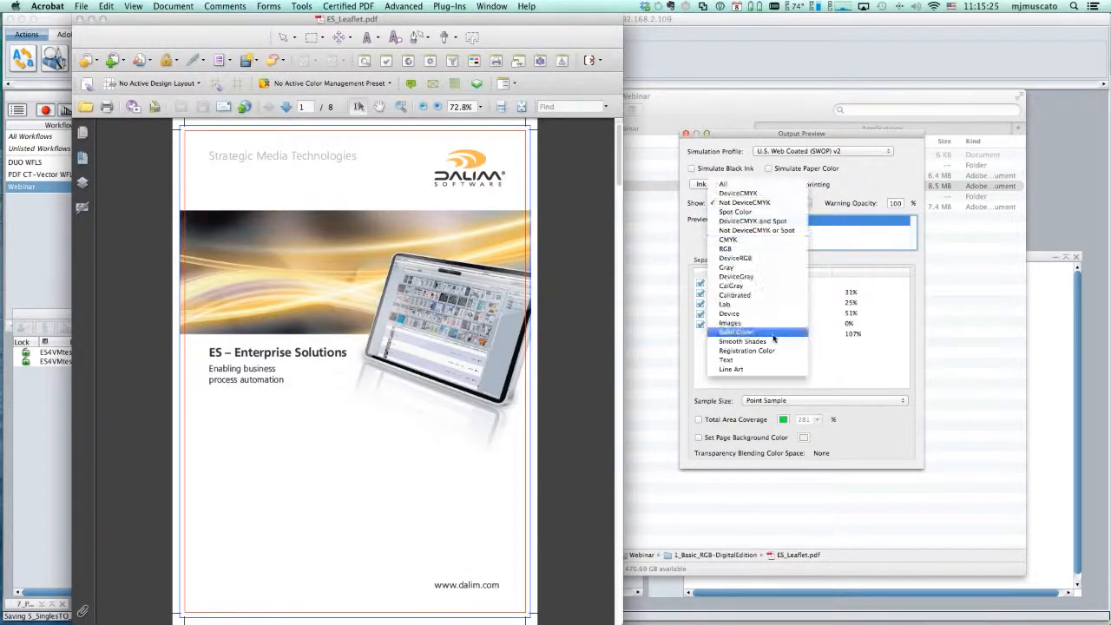
{"action": "left_click", "coordinate": [737, 248]}
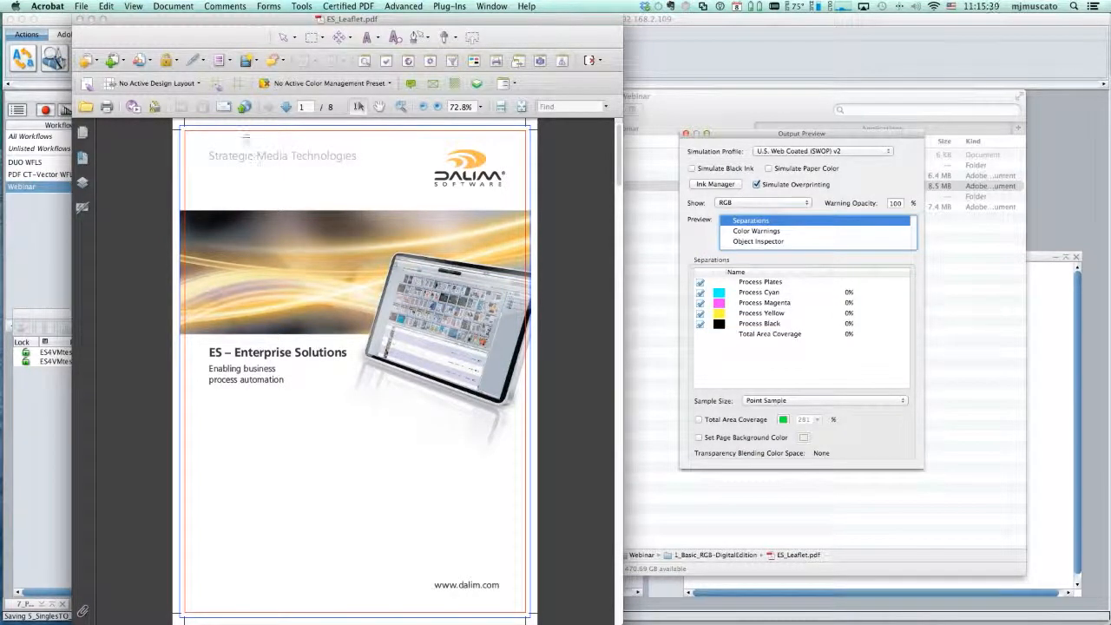
{"action": "left_click", "coordinate": [90, 20]}
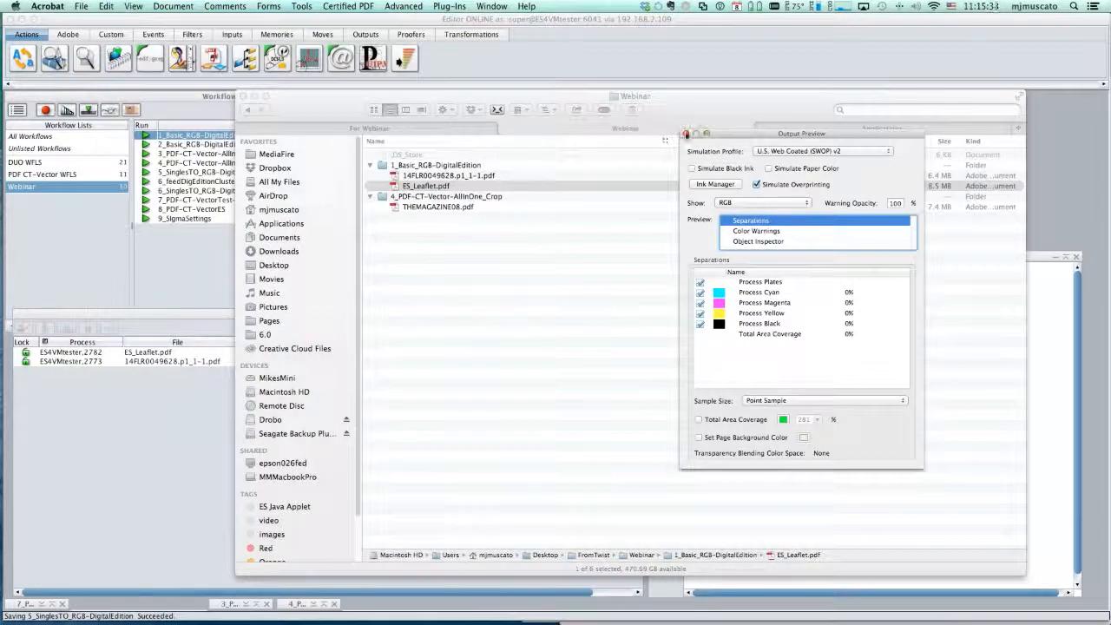
{"action": "left_click_drag", "start_coordinate": [332, 100], "coordinate": [398, 103]}
{"action": "key", "text": "cmd+w"}
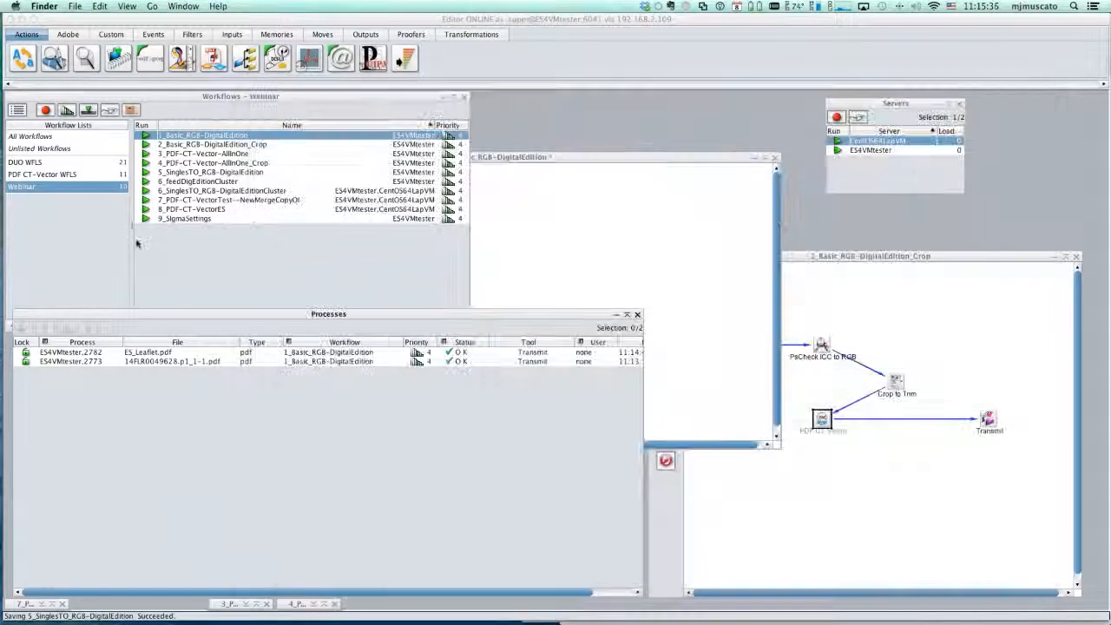
- Review the Crop to Trim tool's settings in the 2_Basic_RGB-DigitalEdition_Crop workflow, and close the workflow without changes
{"action": "left_click", "coordinate": [247, 144]}
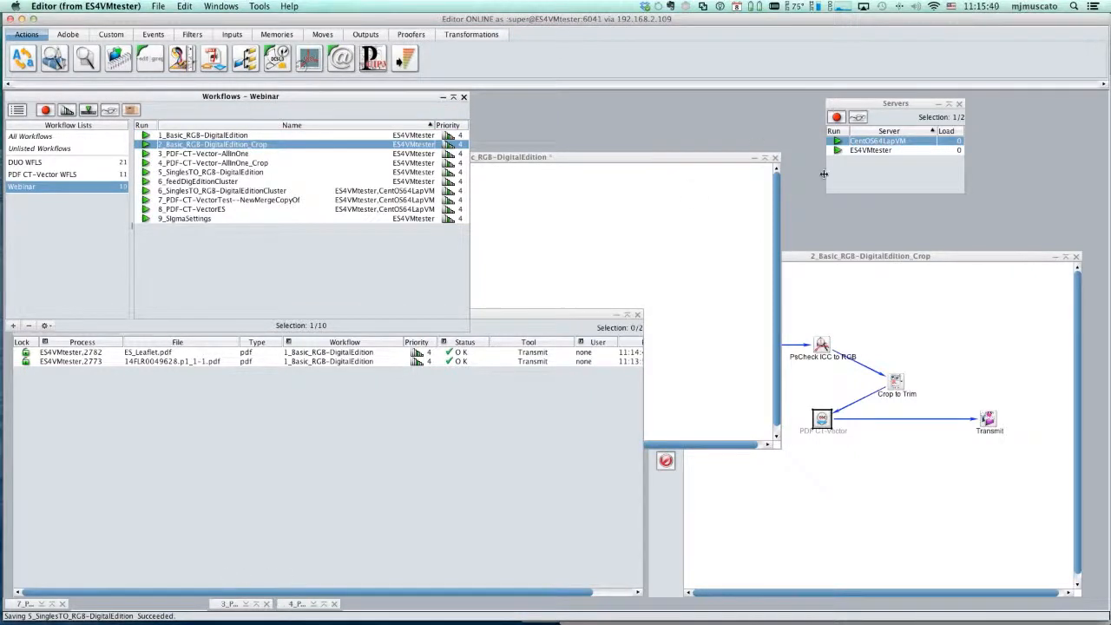
{"action": "left_click", "coordinate": [960, 306]}
{"action": "left_click_drag", "start_coordinate": [772, 257], "coordinate": [393, 216]}
{"action": "double_click", "coordinate": [516, 341]}
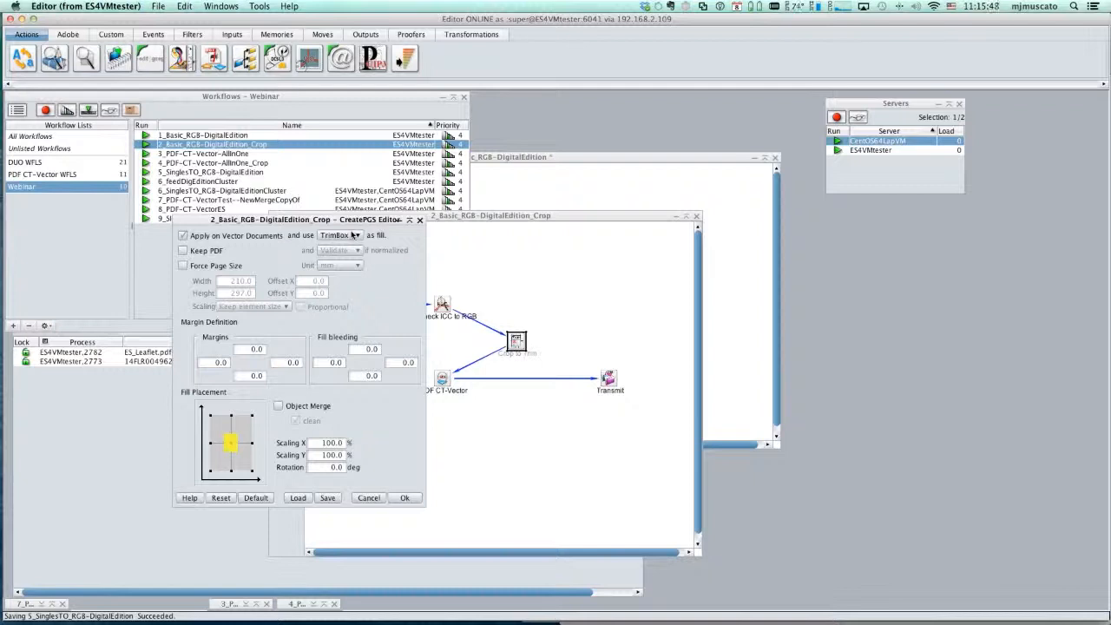
{"action": "left_click", "coordinate": [369, 497]}
{"action": "left_click", "coordinate": [696, 216]}
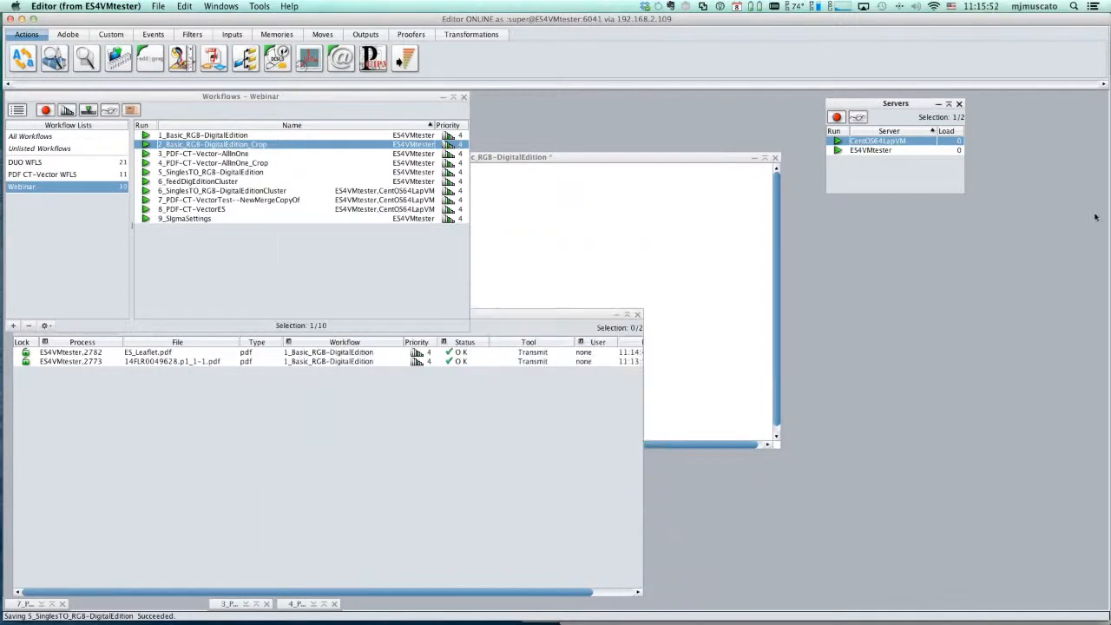
- Submit ES_Leaflet.pdf from Finder to the 2_Basic_RGB-DigitalEdition_Crop workflow and bring the Processes window forward
{"action": "key", "text": "super+Tab"}
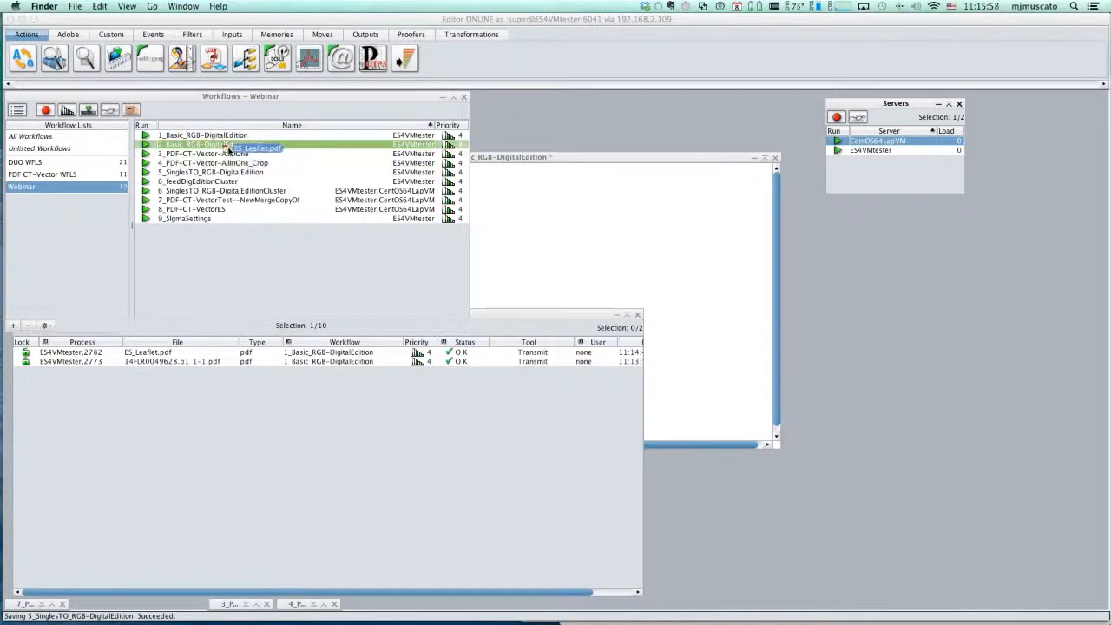
{"action": "left_click_drag", "start_coordinate": [230, 148], "coordinate": [231, 146]}
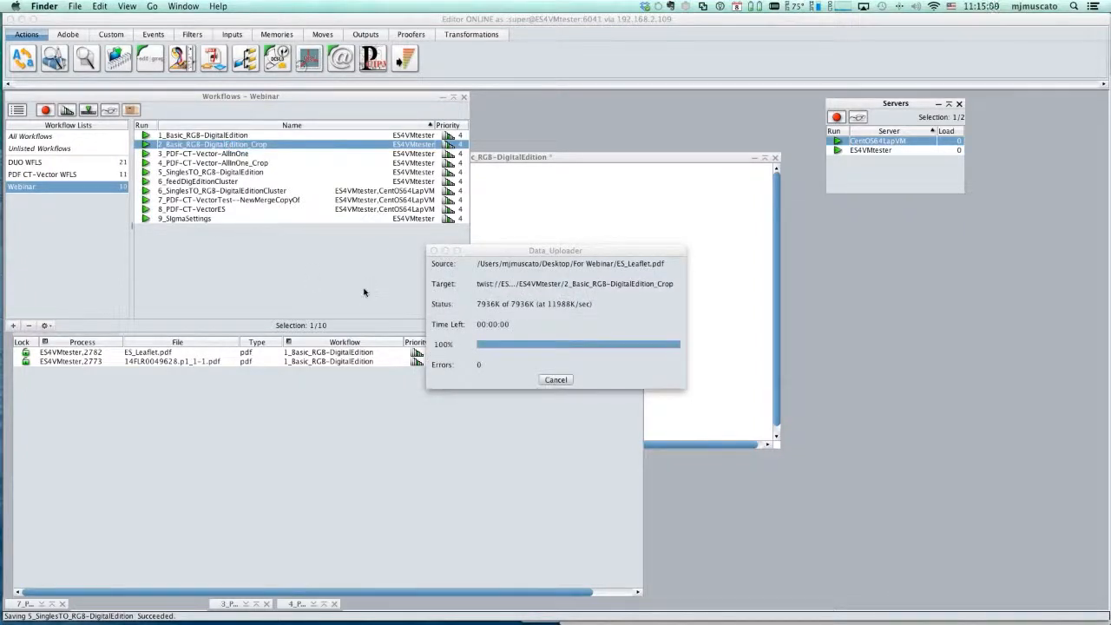
{"action": "left_click", "coordinate": [503, 444]}
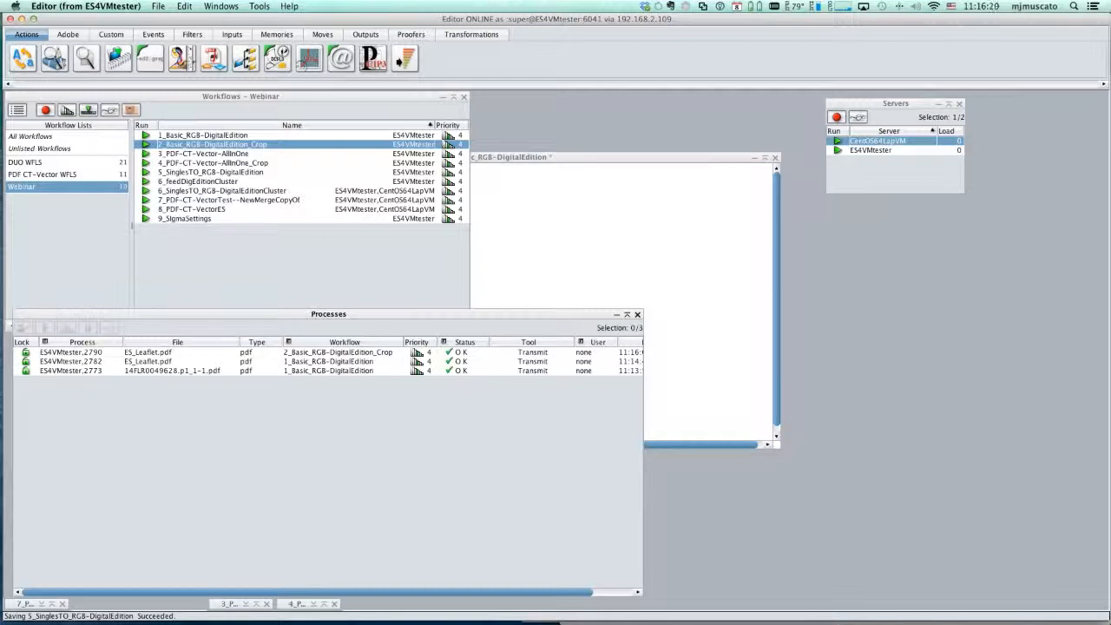
- Open the cropped ES_Leaflet.pdf from the 2_Basic_RGB-DigitalEdition_Crop output folder, page through to page 5, and close it
{"action": "key", "text": "super+Tab"}
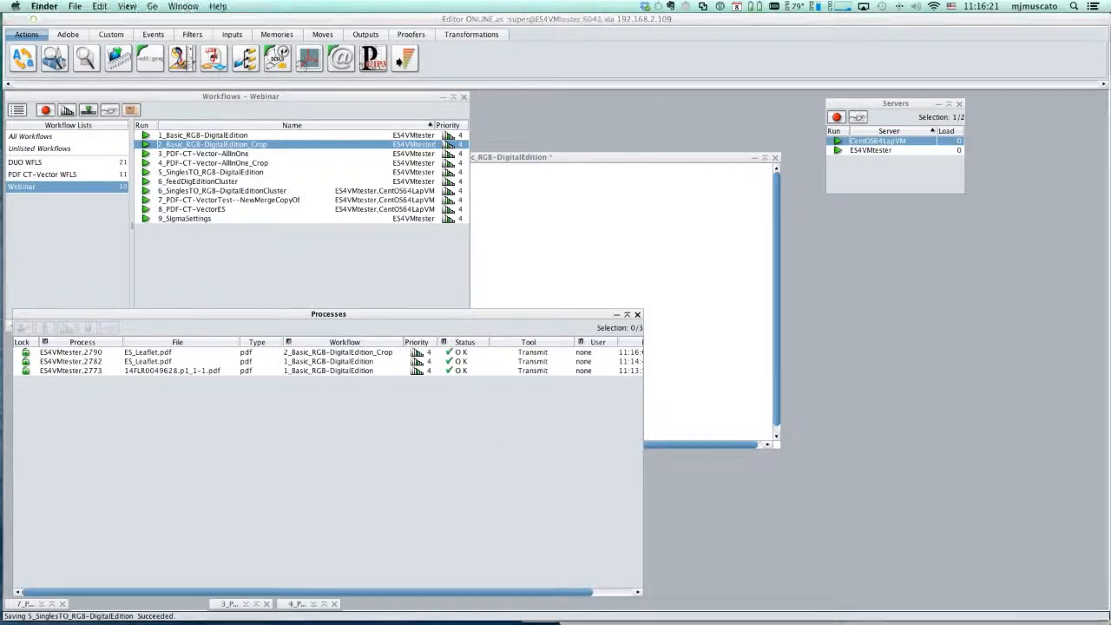
{"action": "left_click_drag", "start_coordinate": [1110, 186], "coordinate": [1066, 196]}
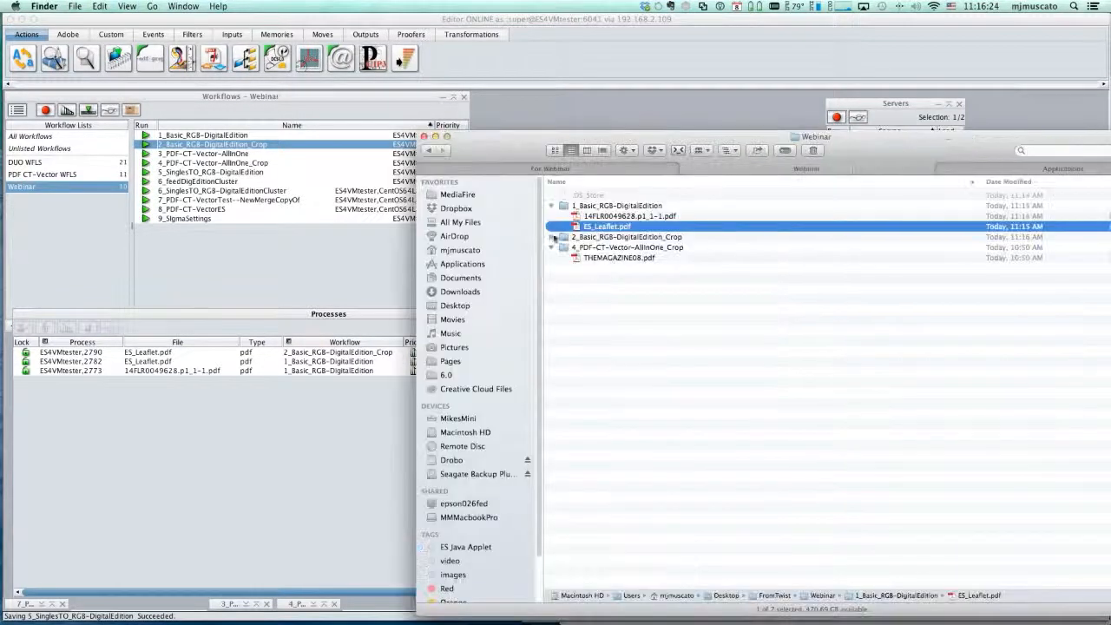
{"action": "left_click", "coordinate": [551, 237]}
{"action": "double_click", "coordinate": [618, 247]}
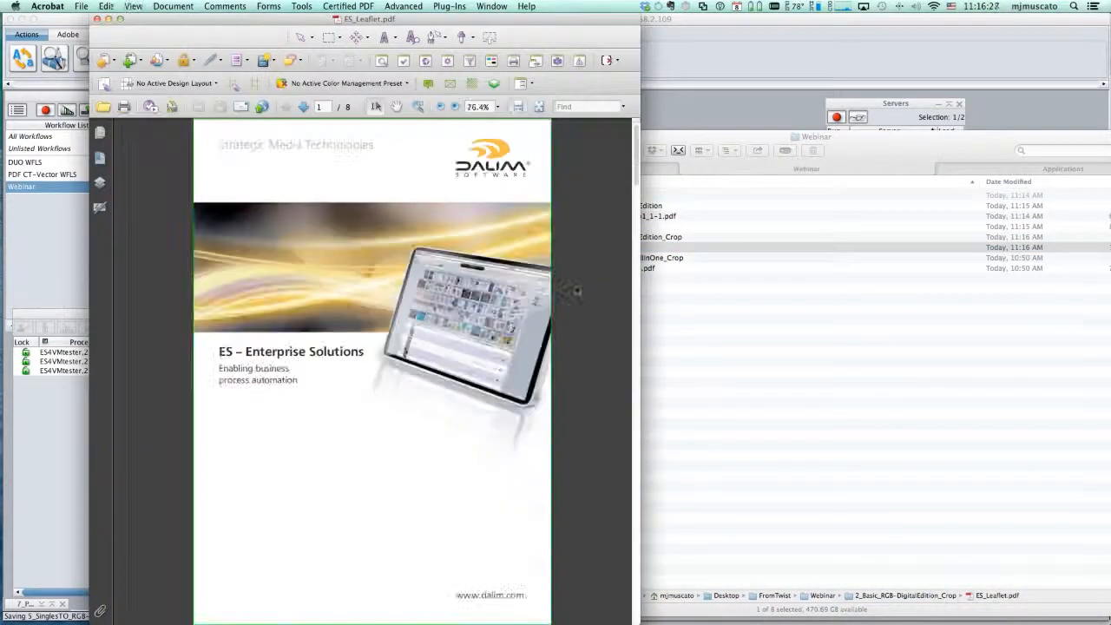
{"action": "left_click", "coordinate": [302, 106]}
{"action": "left_click", "coordinate": [303, 106]}
{"action": "left_click", "coordinate": [303, 105]}
{"action": "left_click", "coordinate": [303, 106]}
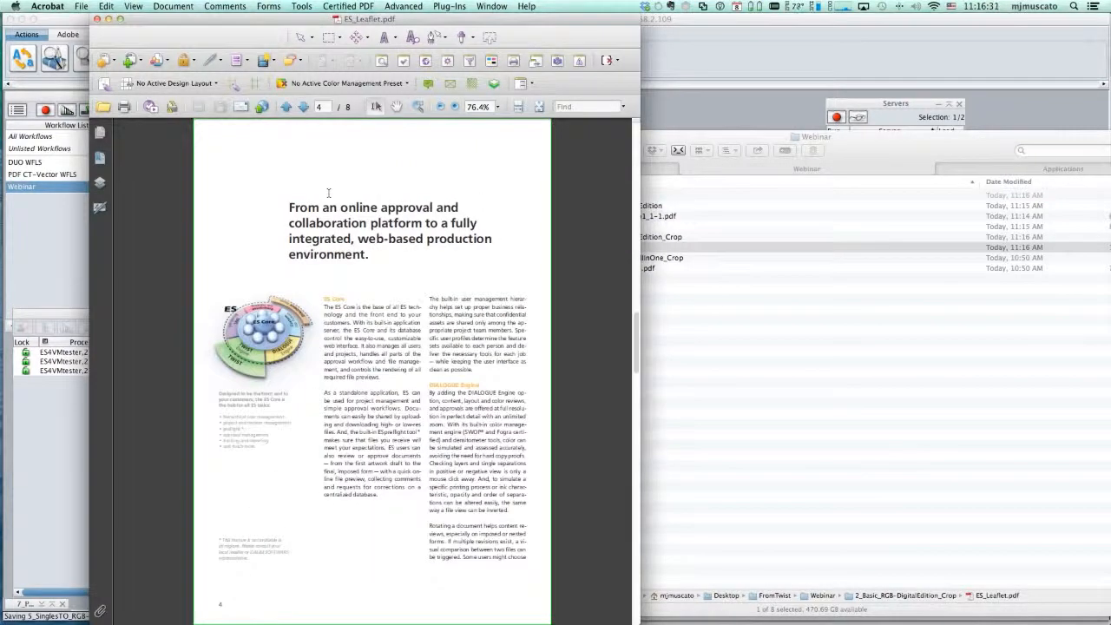
{"action": "left_click", "coordinate": [303, 106]}
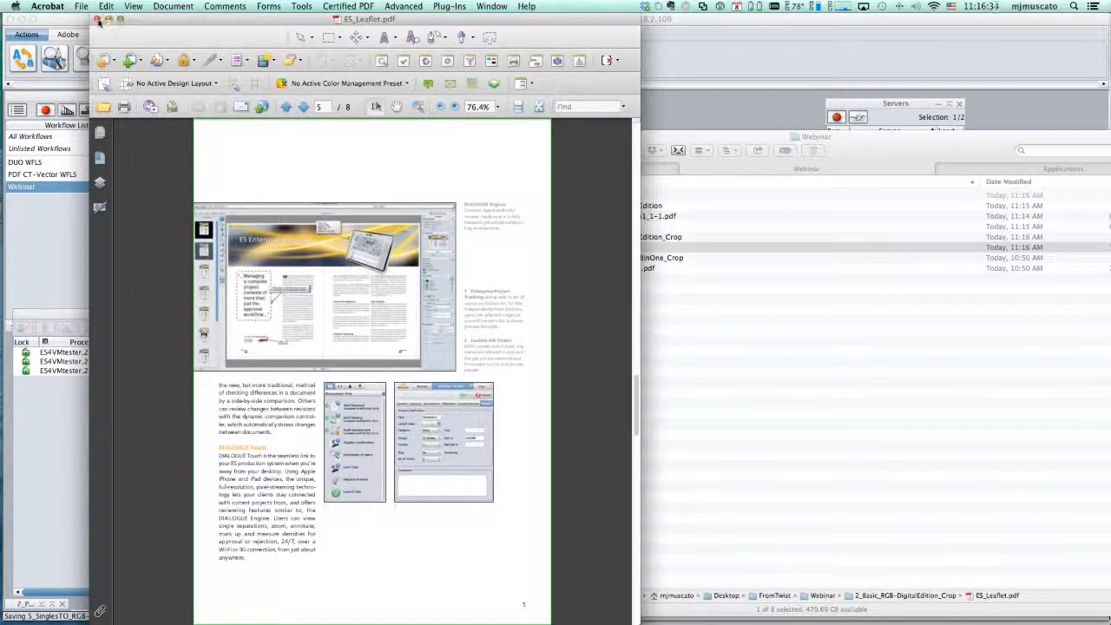
{"action": "left_click", "coordinate": [98, 18]}
{"action": "left_click", "coordinate": [511, 146]}
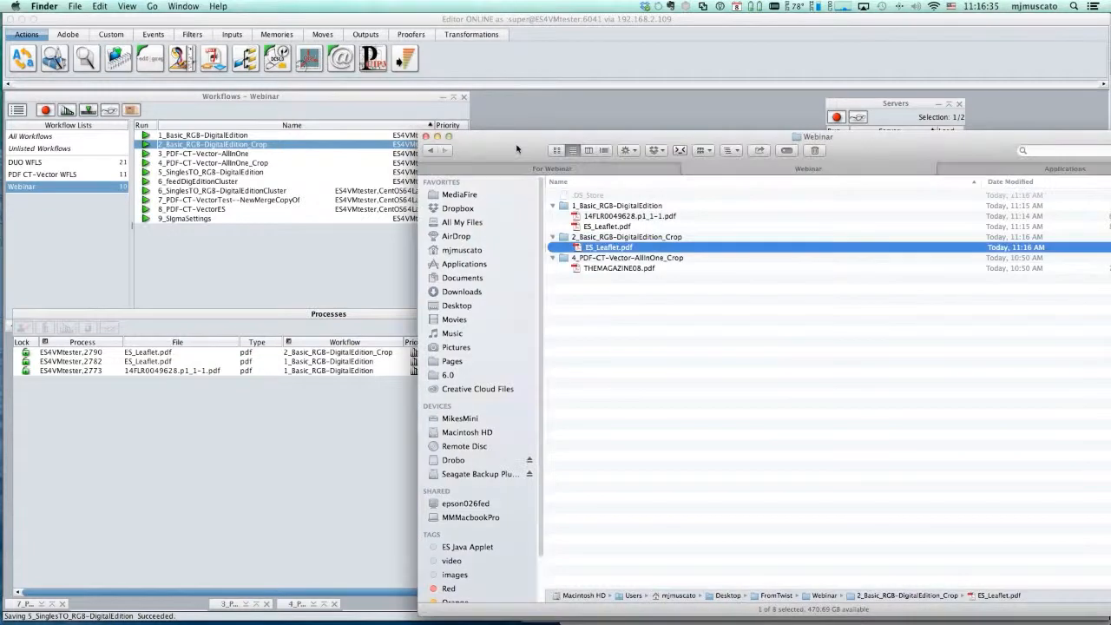
{"action": "key", "text": "super+h"}
- Open the 3_PDF-CT-Vector-AllInOne workflow and move its window clear of the workflow list
{"action": "left_click", "coordinate": [243, 157]}
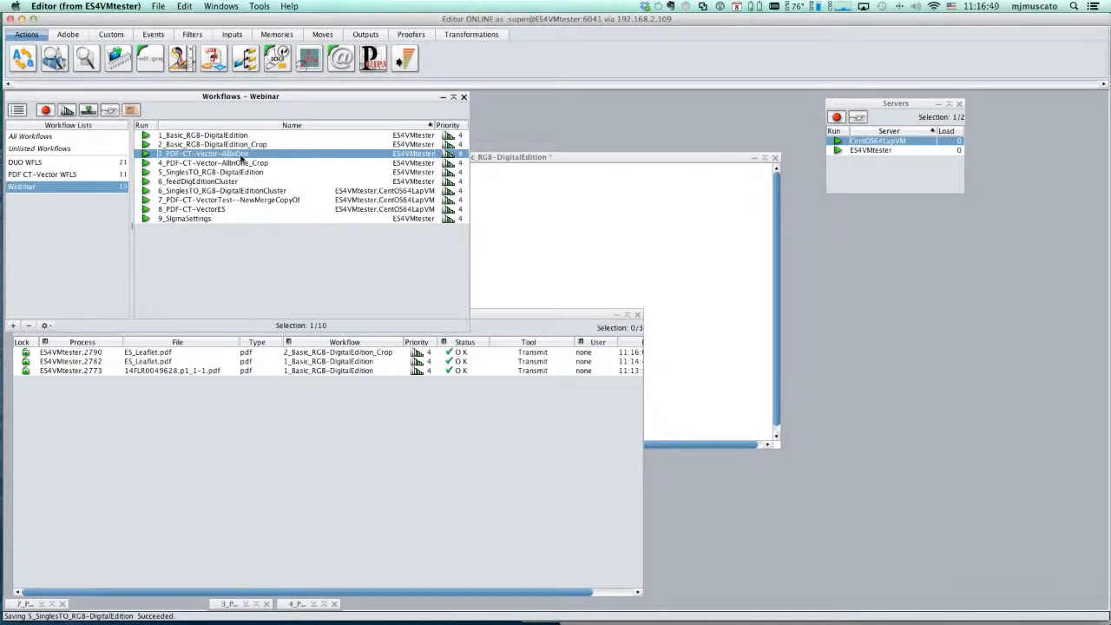
{"action": "double_click", "coordinate": [243, 156]}
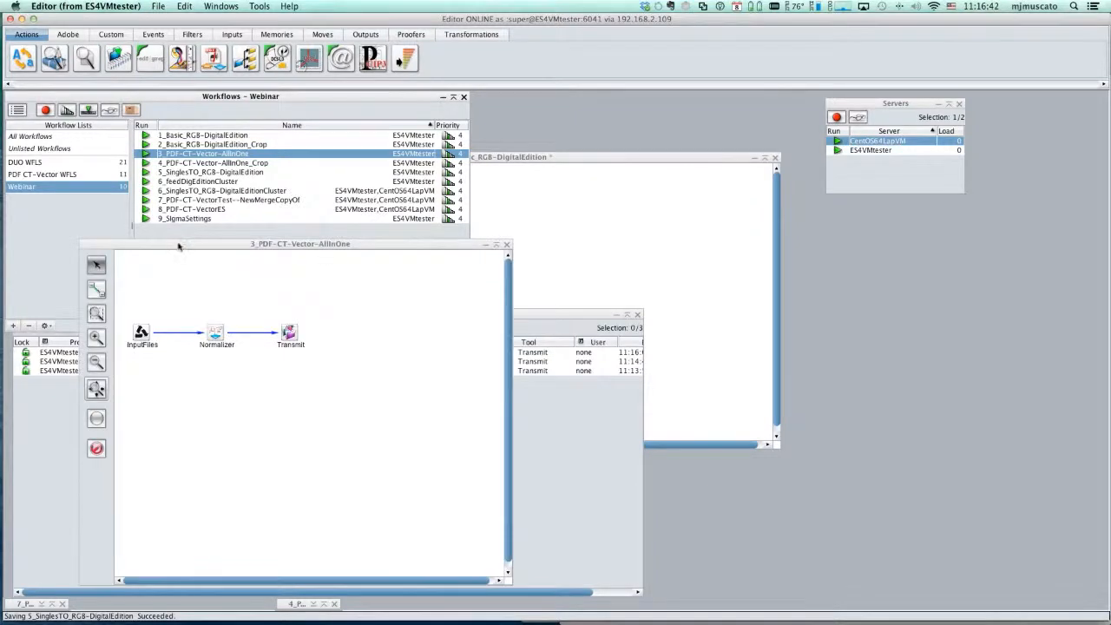
{"action": "left_click_drag", "start_coordinate": [182, 247], "coordinate": [602, 209]}
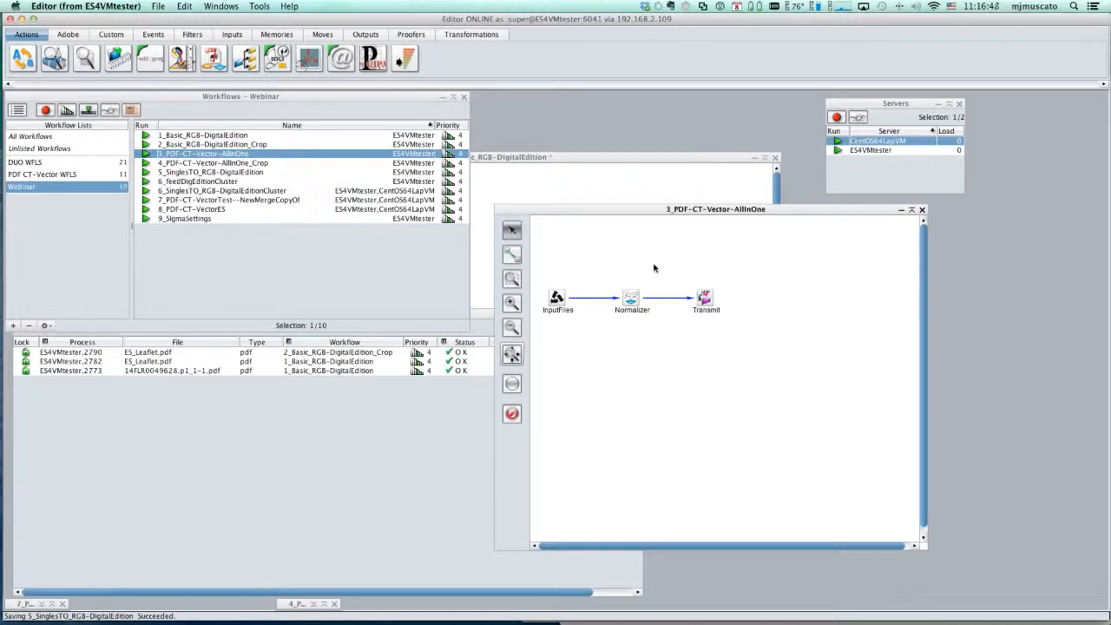
- Review the Normalizer's ICC settings for raster and vector elements and its PDF/CT-Vector output settings, and close both editors without changes
{"action": "left_click", "coordinate": [636, 298]}
{"action": "double_click", "coordinate": [631, 298]}
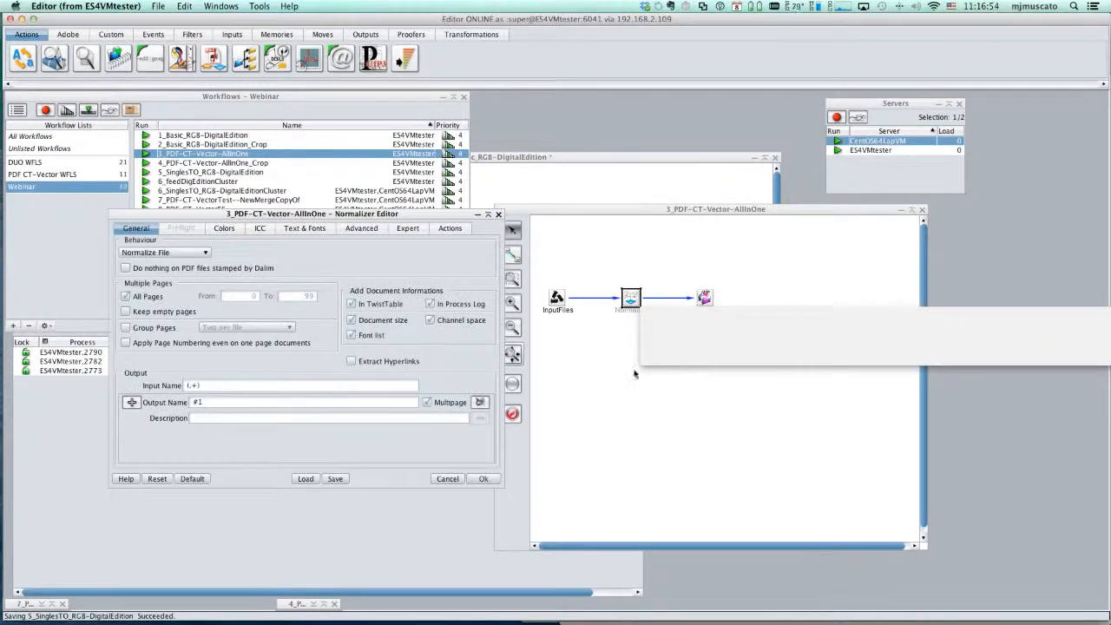
{"action": "left_click", "coordinate": [260, 227]}
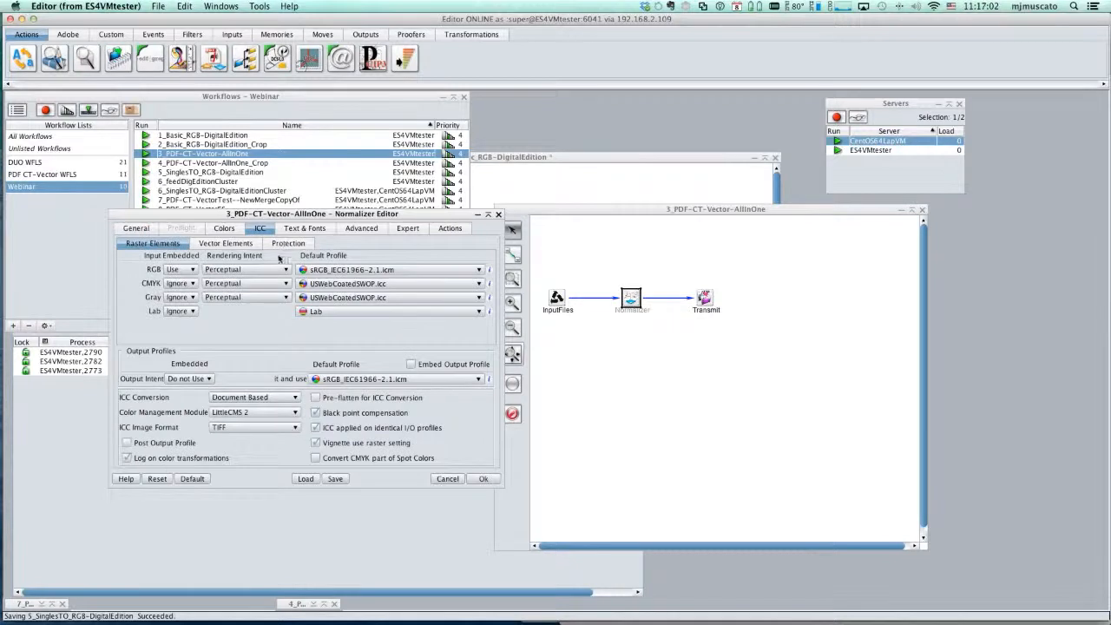
{"action": "left_click", "coordinate": [225, 243]}
{"action": "left_click", "coordinate": [123, 229]}
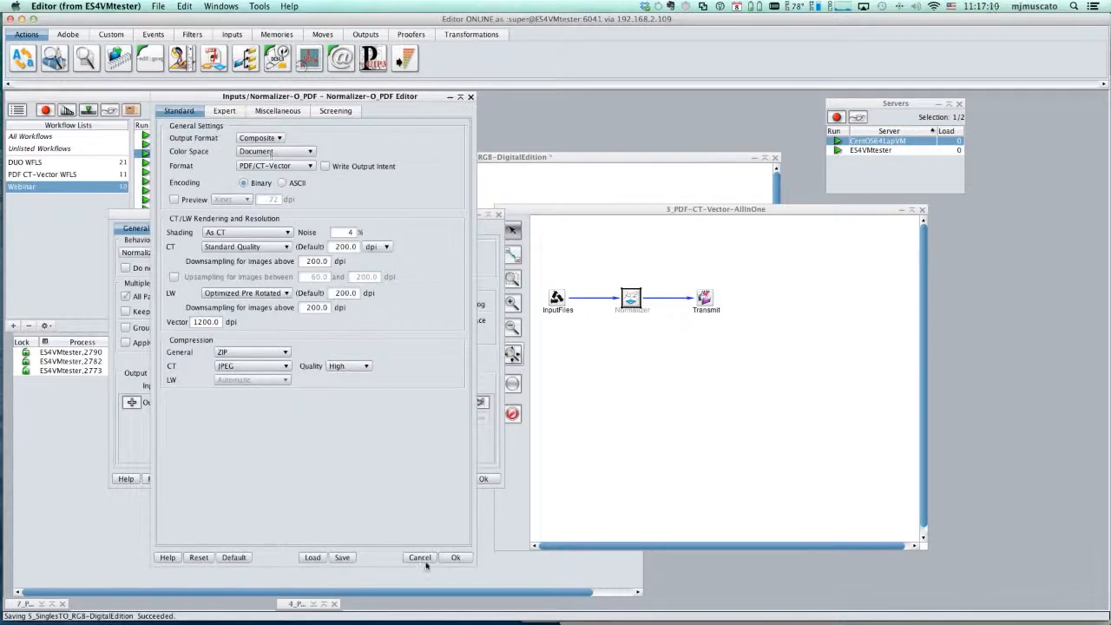
{"action": "left_click", "coordinate": [419, 557]}
{"action": "left_click", "coordinate": [451, 478]}
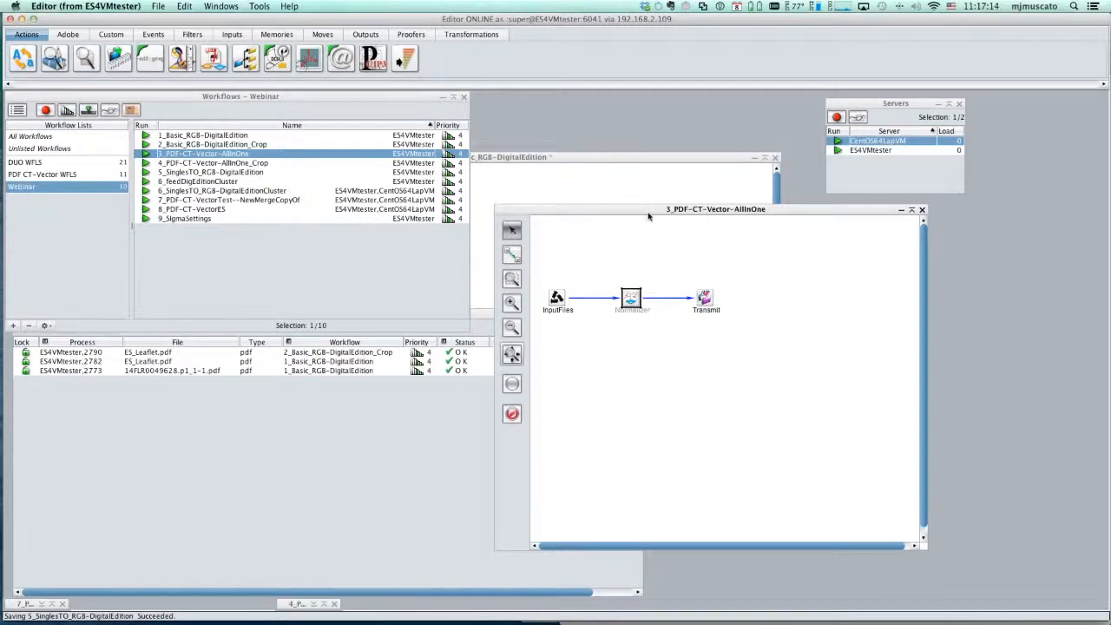
- Submit ES_Leaflet.pdf from Finder to the 3_PDF-CT-Vector-AllInOne workflow and bring the Processes window forward
{"action": "left_click_drag", "start_coordinate": [649, 217], "coordinate": [749, 285]}
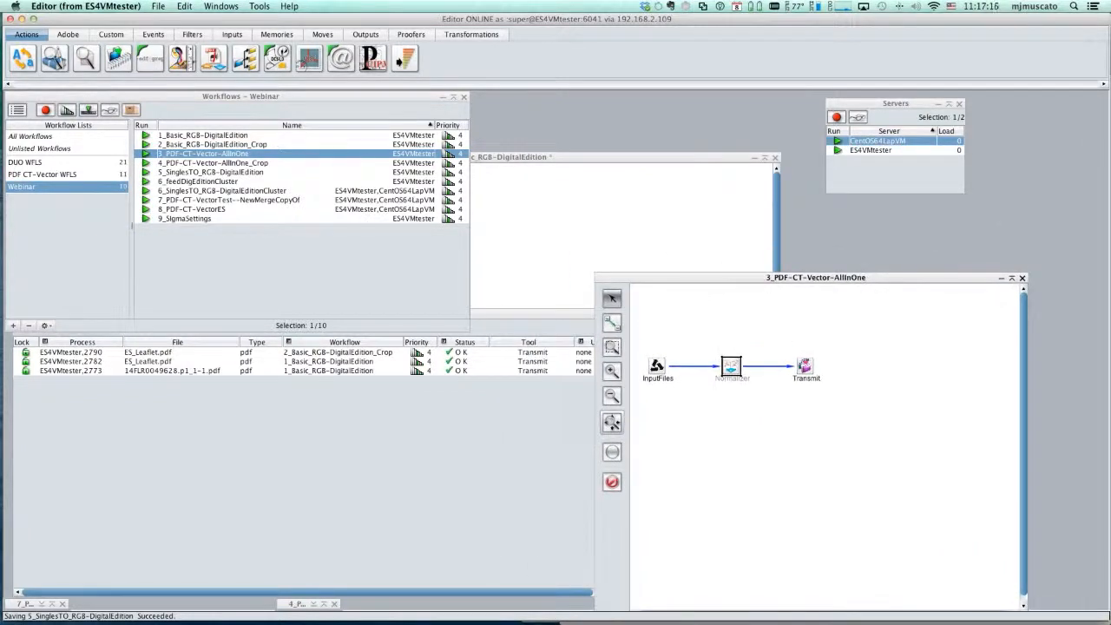
{"action": "key", "text": "super+Tab"}
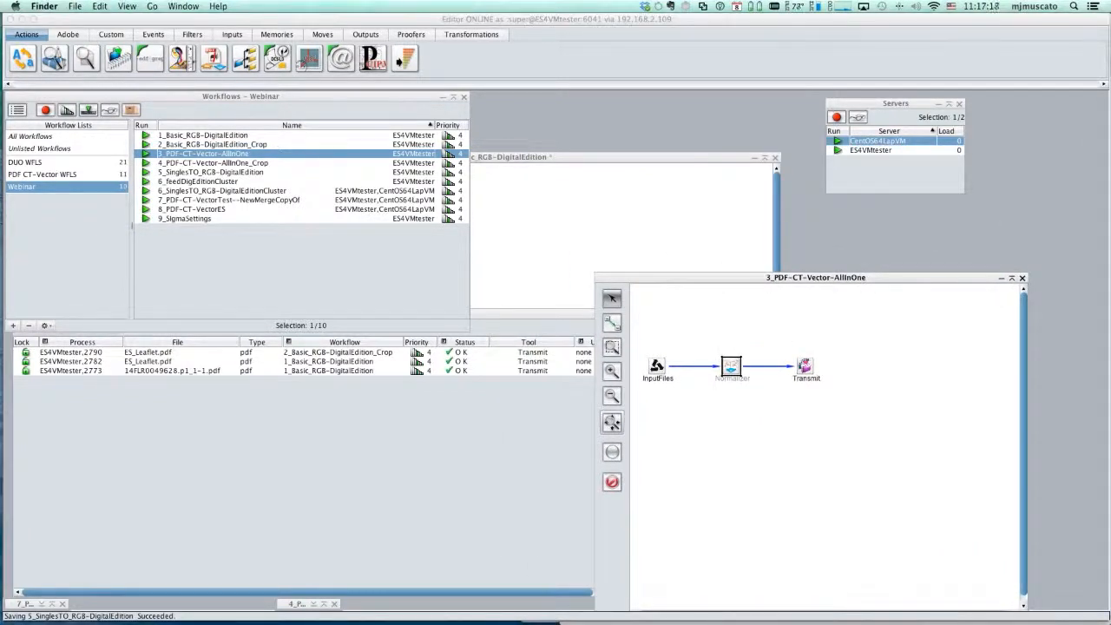
{"action": "left_click_drag", "start_coordinate": [558, 157], "coordinate": [217, 153]}
{"action": "left_click", "coordinate": [355, 421]}
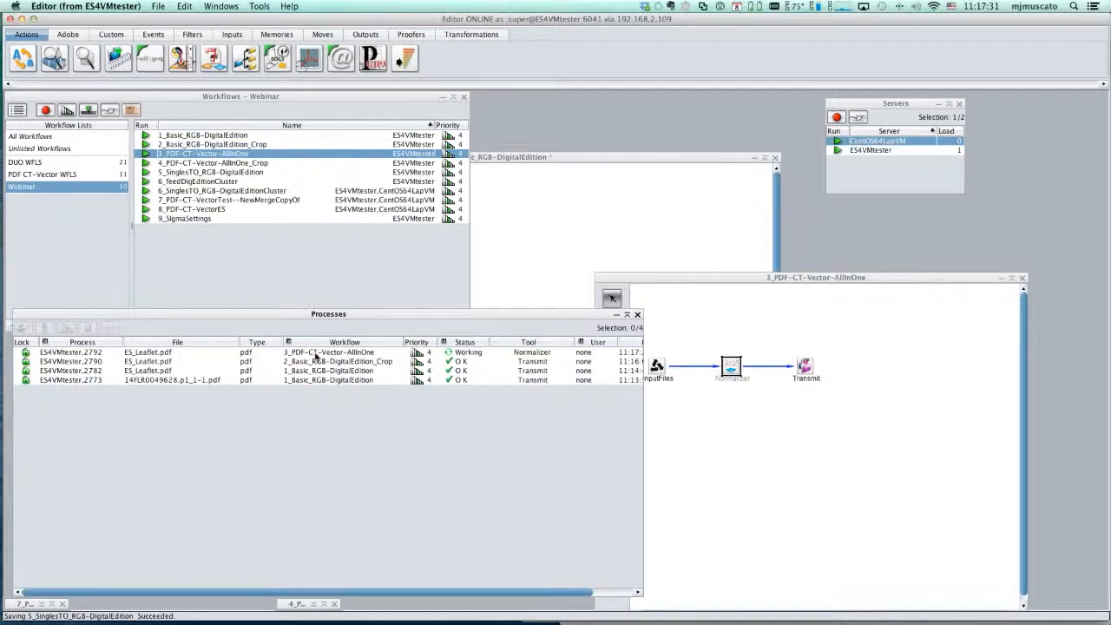
- Examine the Normalizer entries in the process log of the 3_PDF-CT-Vector-AllInOne job, and close the log
{"action": "double_click", "coordinate": [316, 354]}
{"action": "left_click_drag", "start_coordinate": [225, 113], "coordinate": [448, 179]}
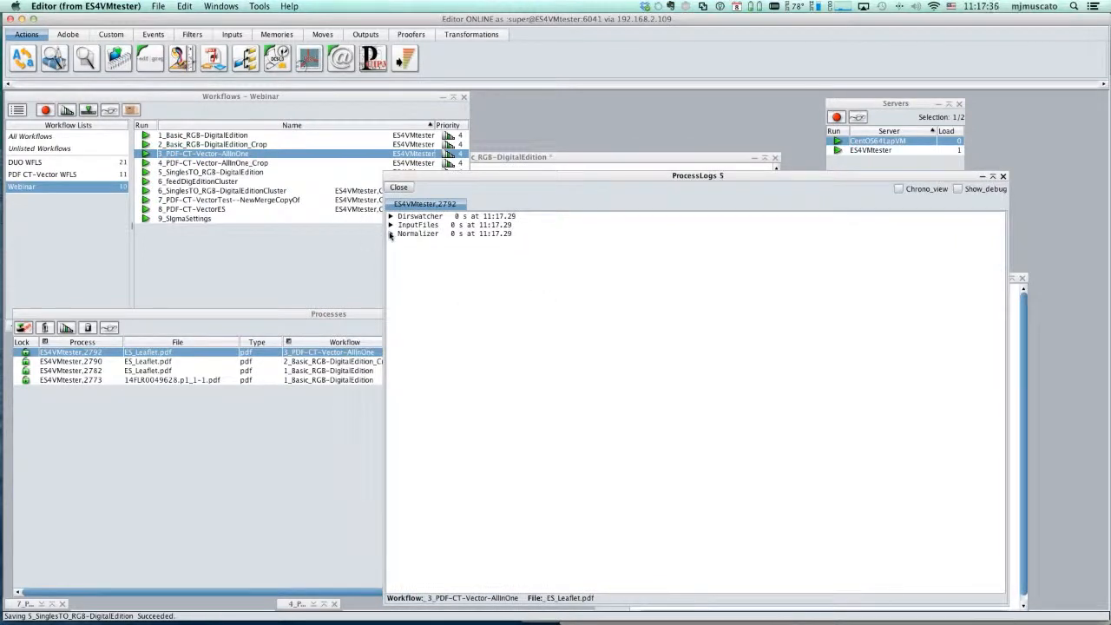
{"action": "left_click", "coordinate": [391, 234]}
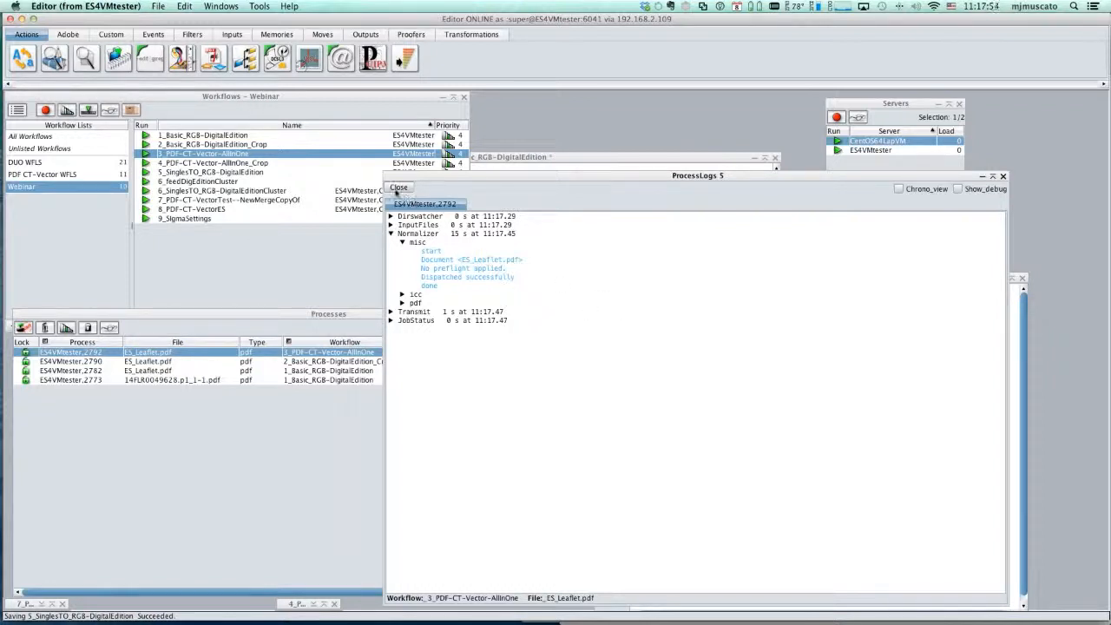
{"action": "left_click", "coordinate": [398, 187]}
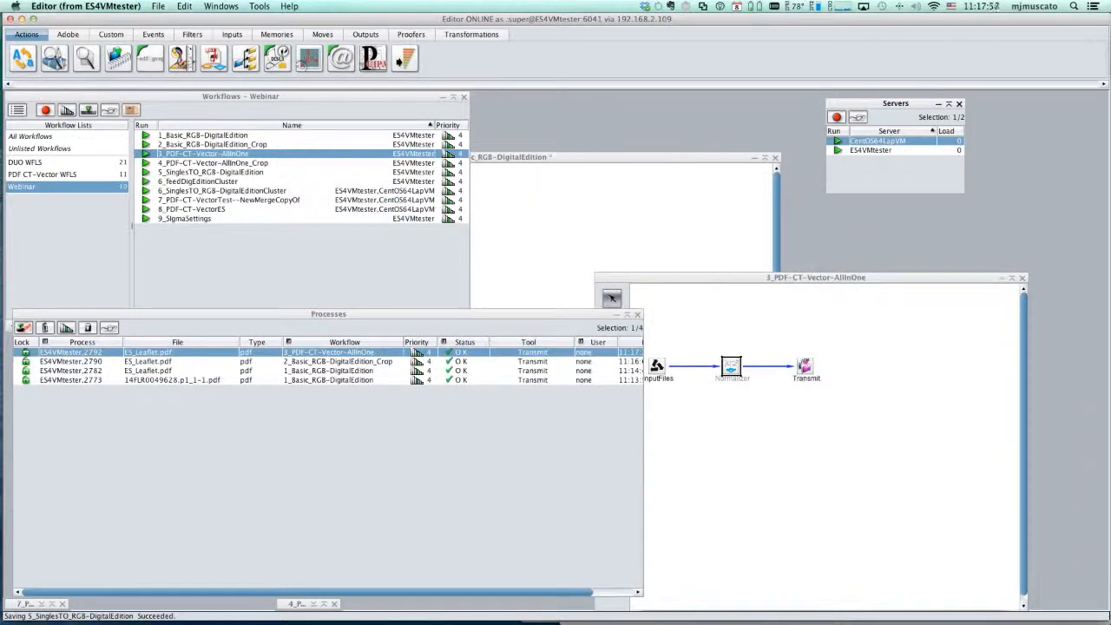
- Preview pages of ES_Leaflet.pdf in the 3_PDF-CT-Vector-AllInOne output folder with Quick Look, and minimize the Finder window
{"action": "left_click_drag", "start_coordinate": [1110, 110], "coordinate": [703, 122]}
{"action": "left_click", "coordinate": [354, 237]}
{"action": "left_click", "coordinate": [427, 249]}
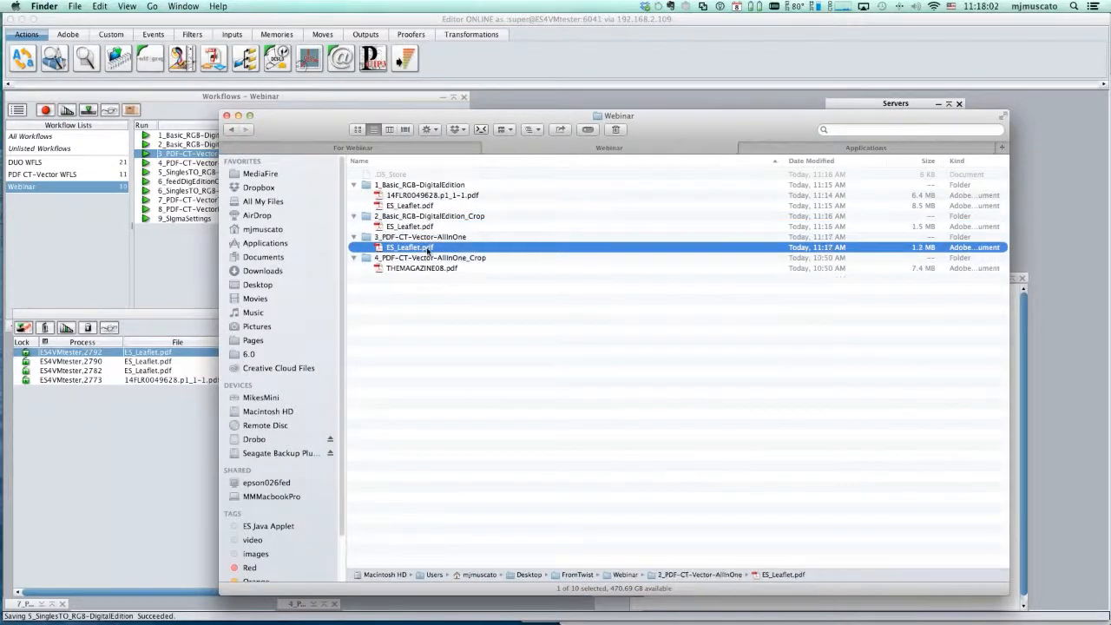
{"action": "key", "text": "space"}
{"action": "left_click", "coordinate": [563, 178]}
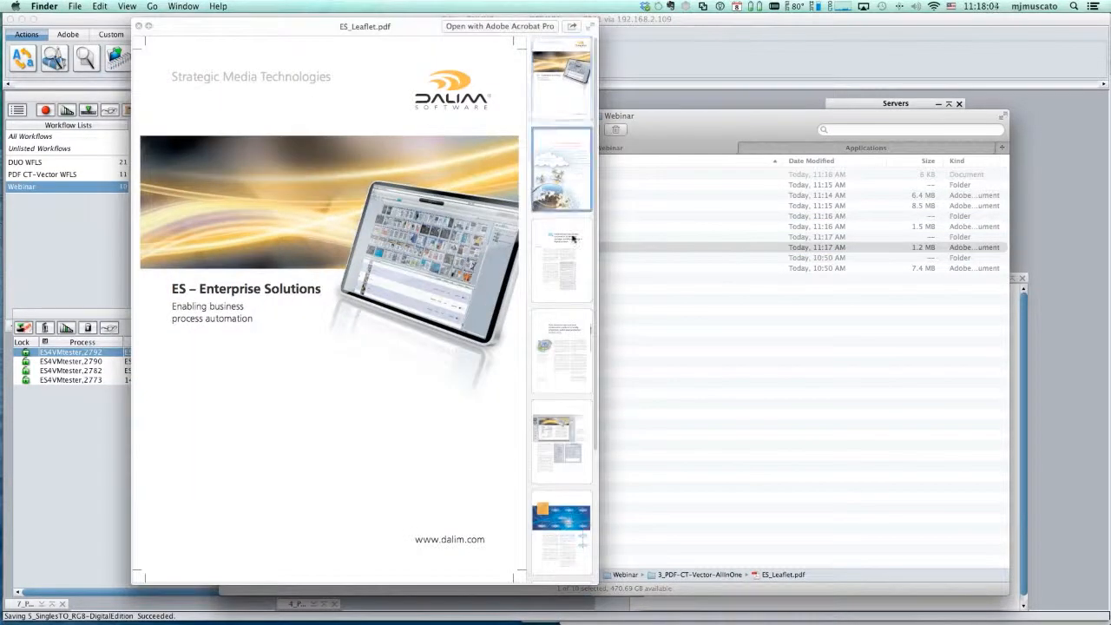
{"action": "left_click", "coordinate": [561, 265]}
{"action": "key", "text": "space"}
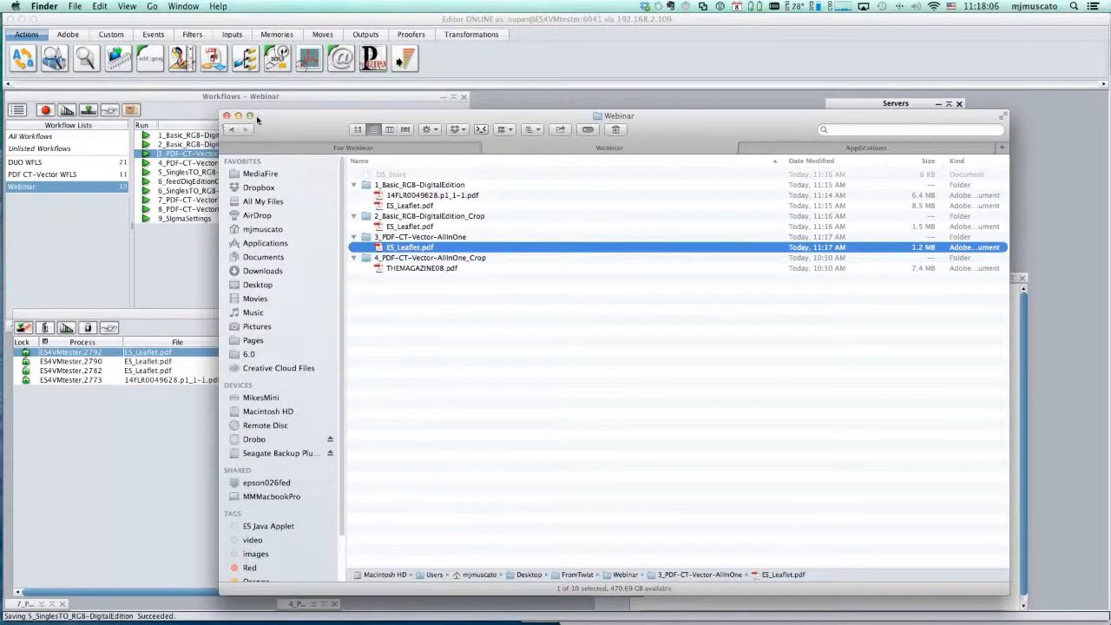
{"action": "left_click", "coordinate": [239, 115]}
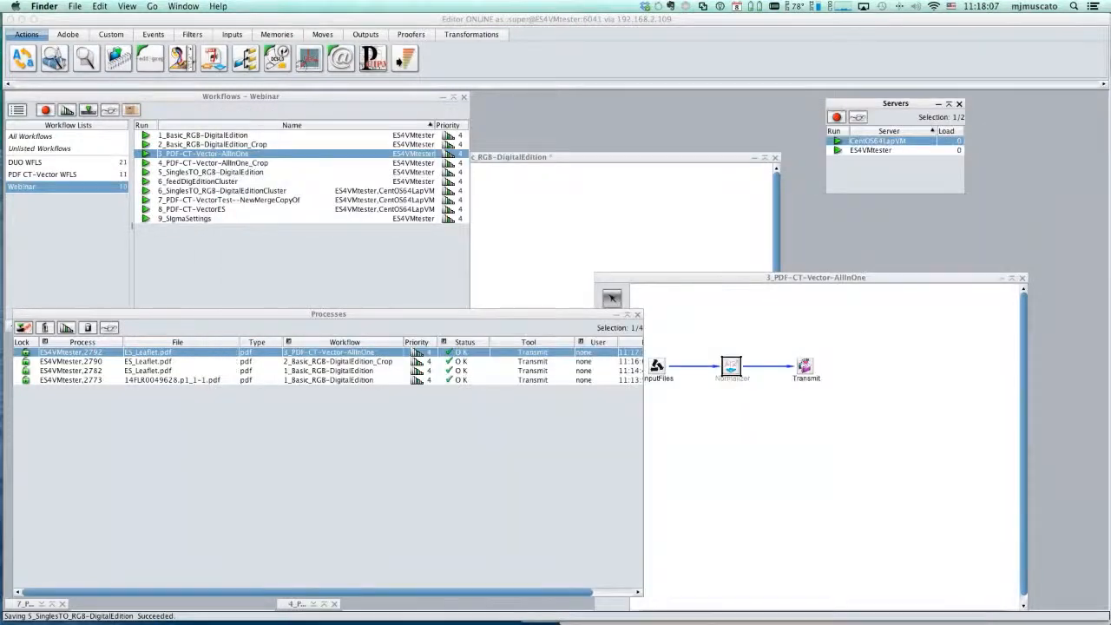
- Close the 3_PDF-CT-Vector-AllInOne workflow and bring up the 4_PDF-CT-Vector-AllInOne_Crop workflow beside the workflow list
{"action": "left_click", "coordinate": [788, 444]}
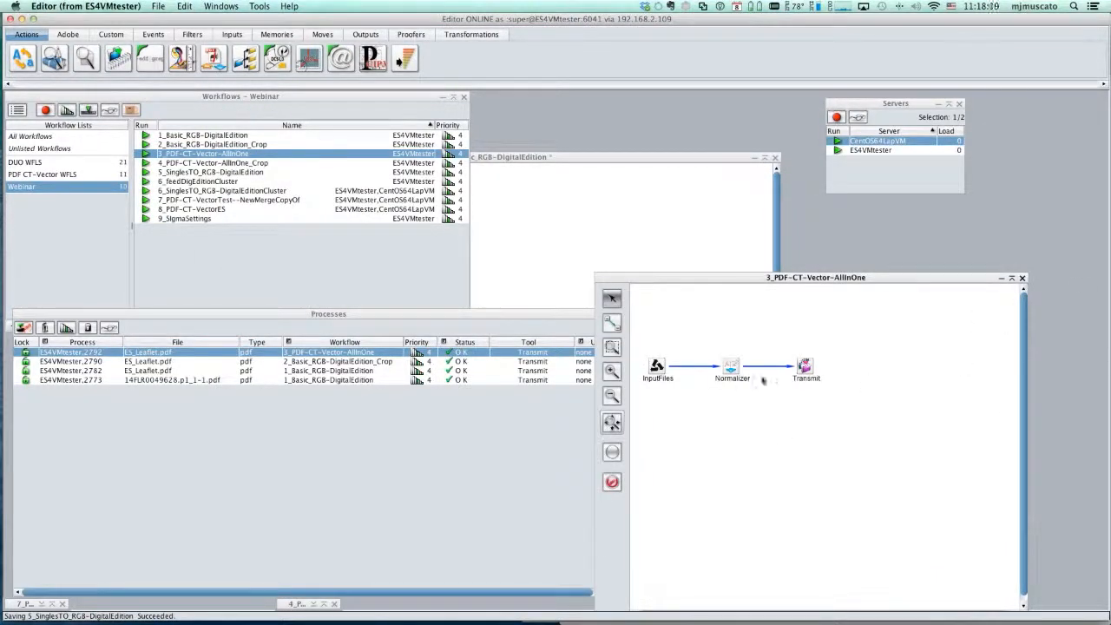
{"action": "left_click", "coordinate": [1021, 278]}
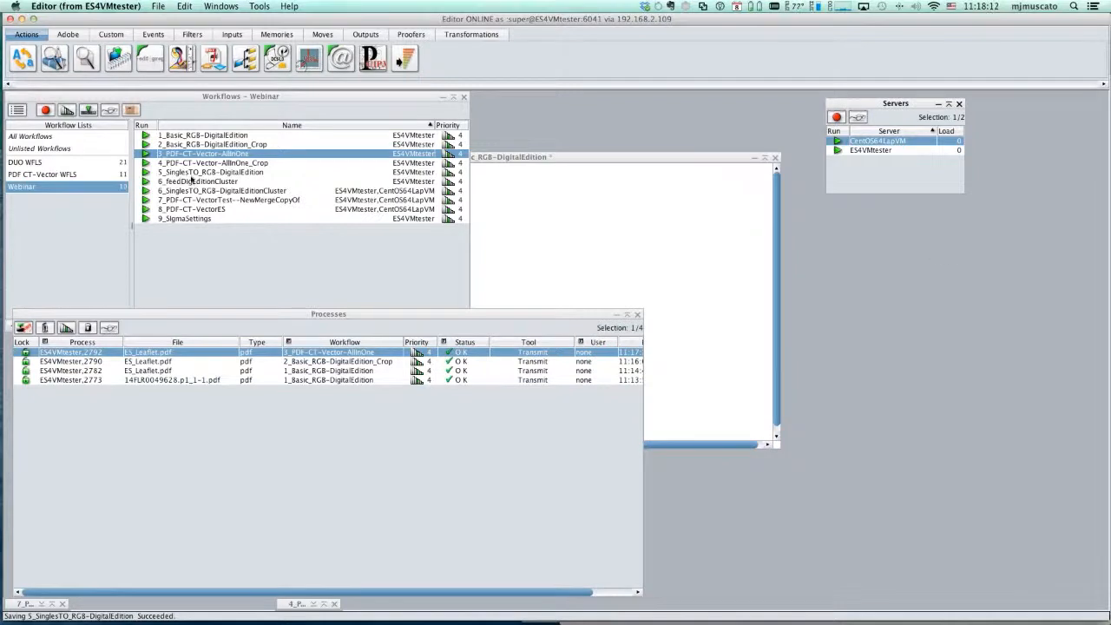
{"action": "left_click", "coordinate": [217, 163]}
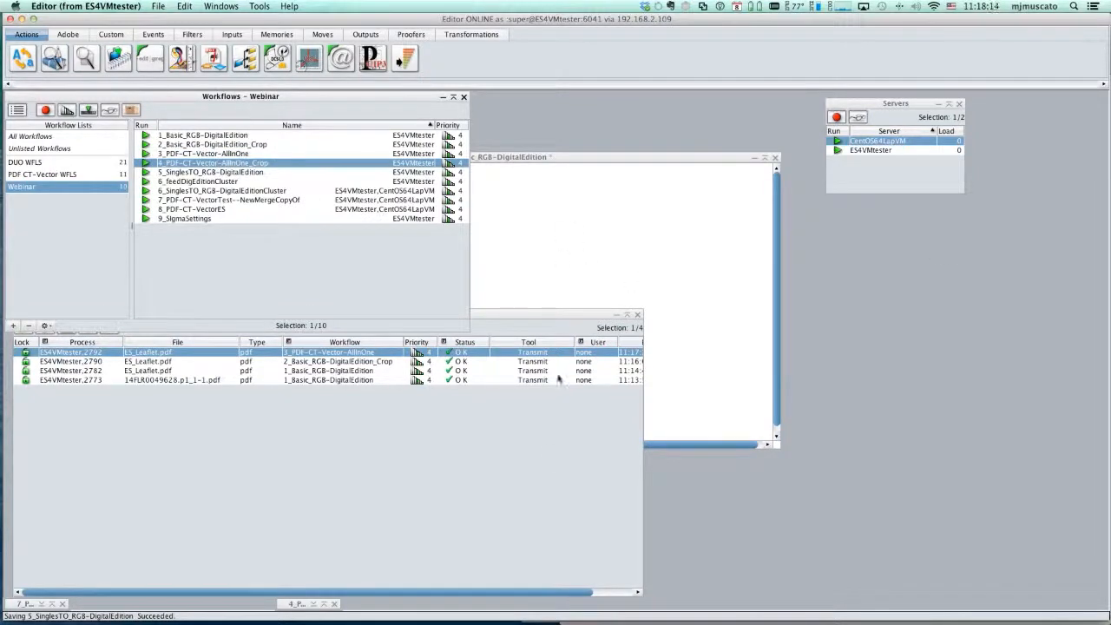
{"action": "left_click", "coordinate": [294, 603]}
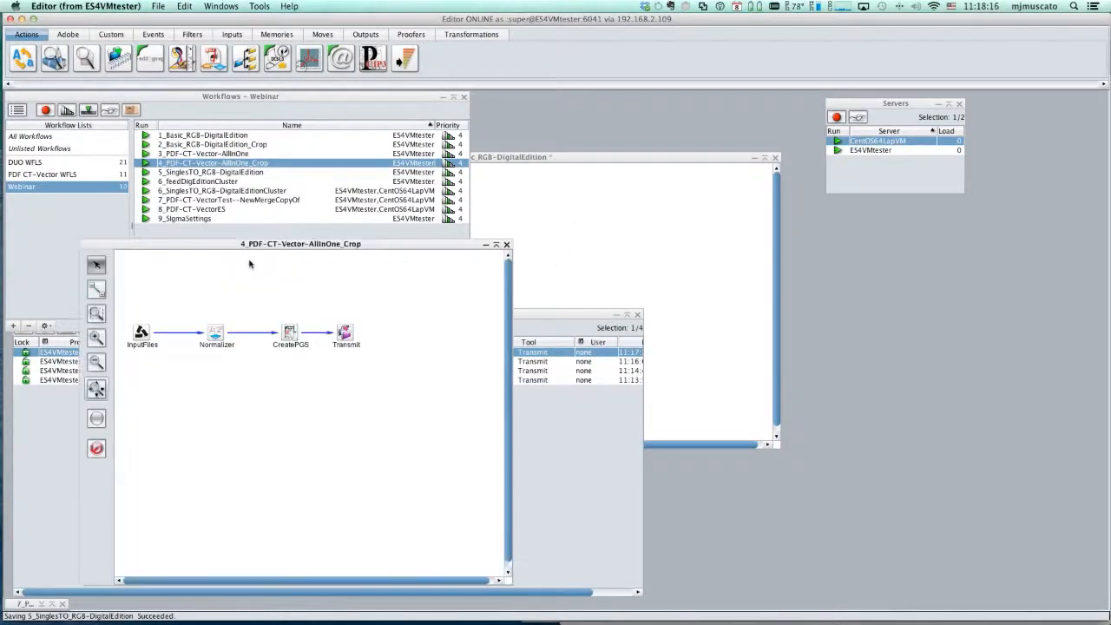
{"action": "left_click_drag", "start_coordinate": [185, 244], "coordinate": [535, 180]}
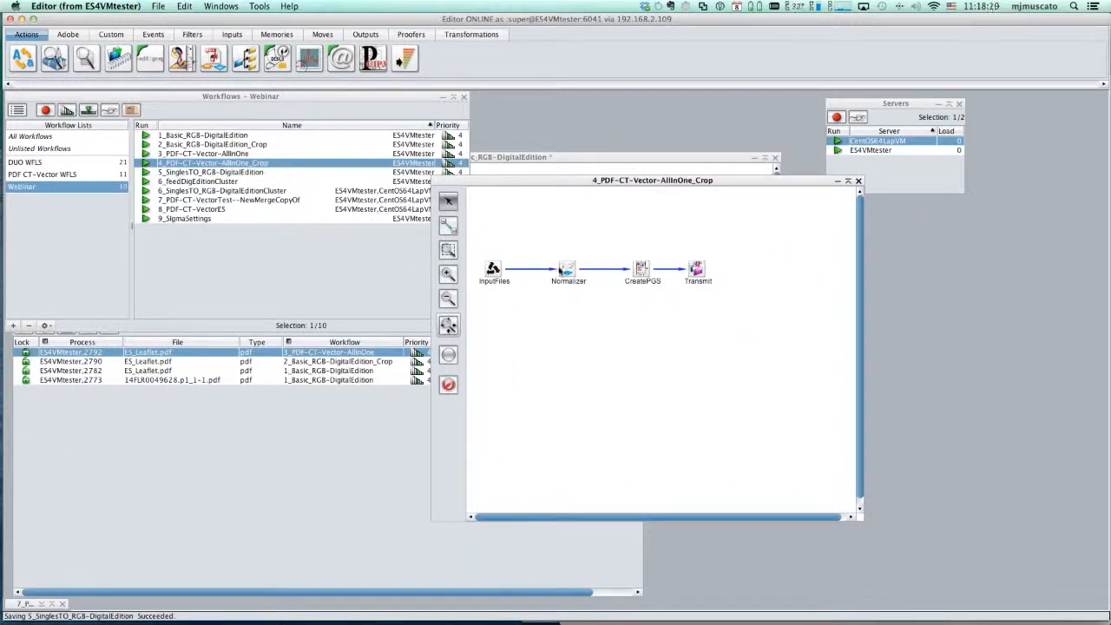
- Review the CreatePGS tool's TrimBox and Keep PDF settings in the 4_PDF-CT-Vector-AllInOne_Crop workflow, and cancel without changes
{"action": "left_click", "coordinate": [567, 270]}
{"action": "left_click", "coordinate": [642, 272]}
{"action": "double_click", "coordinate": [641, 271]}
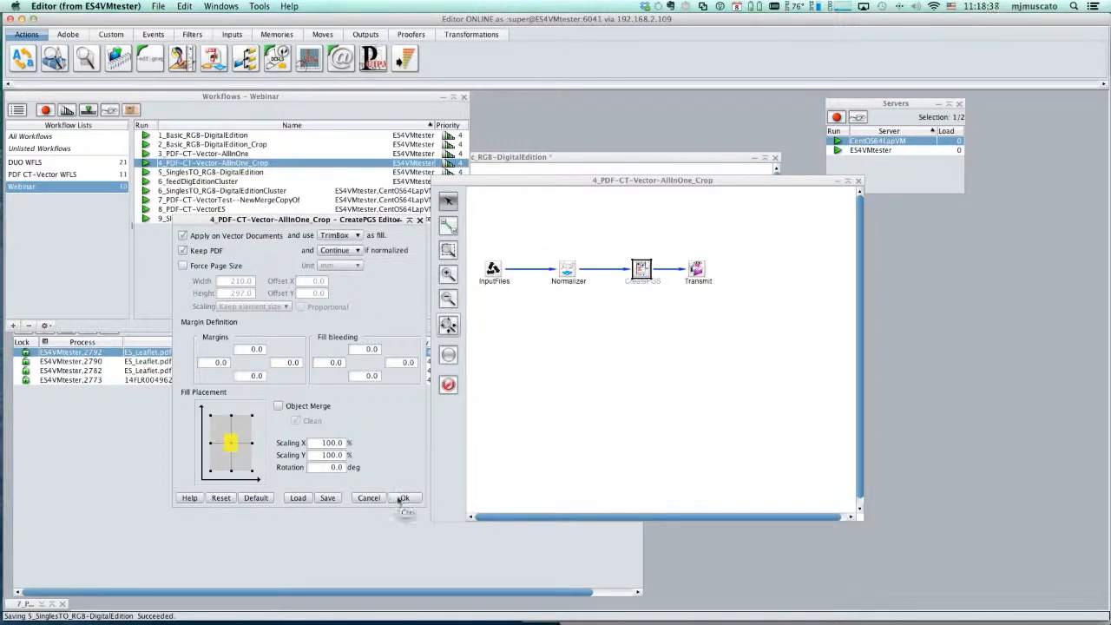
{"action": "left_click", "coordinate": [364, 497]}
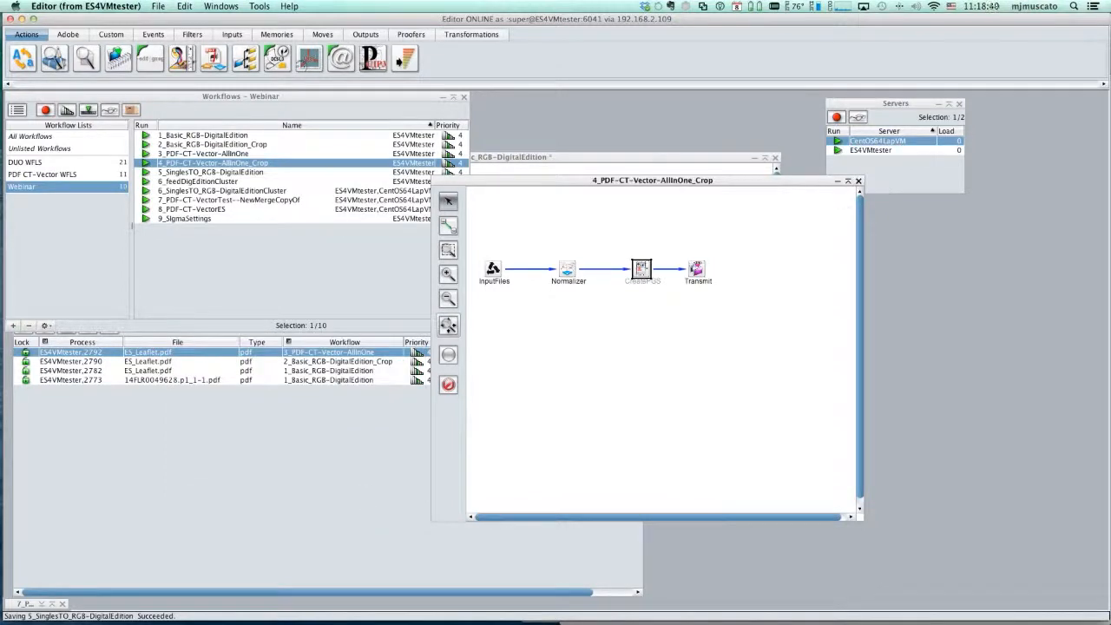
- Submit ES_Leaflet.pdf from Finder to the 4_PDF-CT-Vector-AllInOne_Crop workflow and check the job's process log
{"action": "key", "text": "super+Tab"}
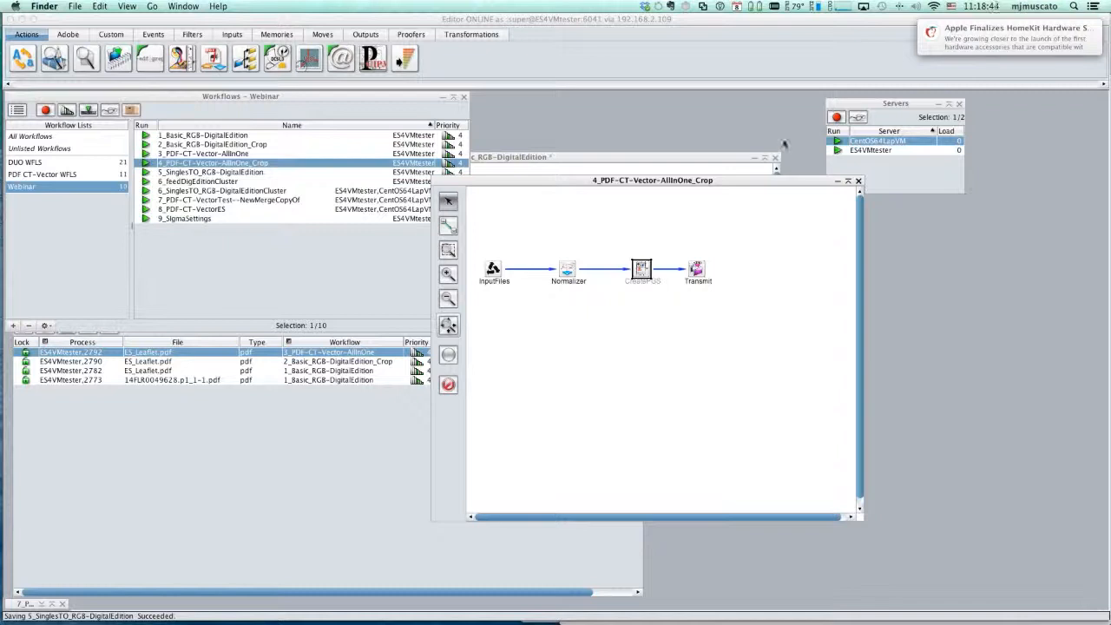
{"action": "left_click_drag", "start_coordinate": [785, 144], "coordinate": [223, 166]}
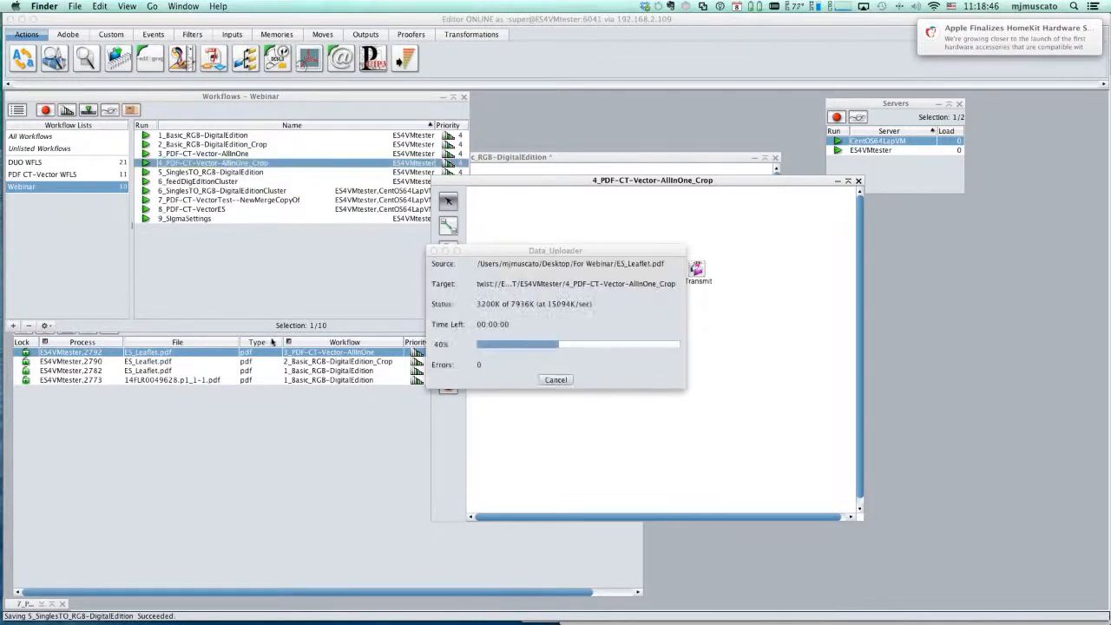
{"action": "left_click", "coordinate": [286, 485]}
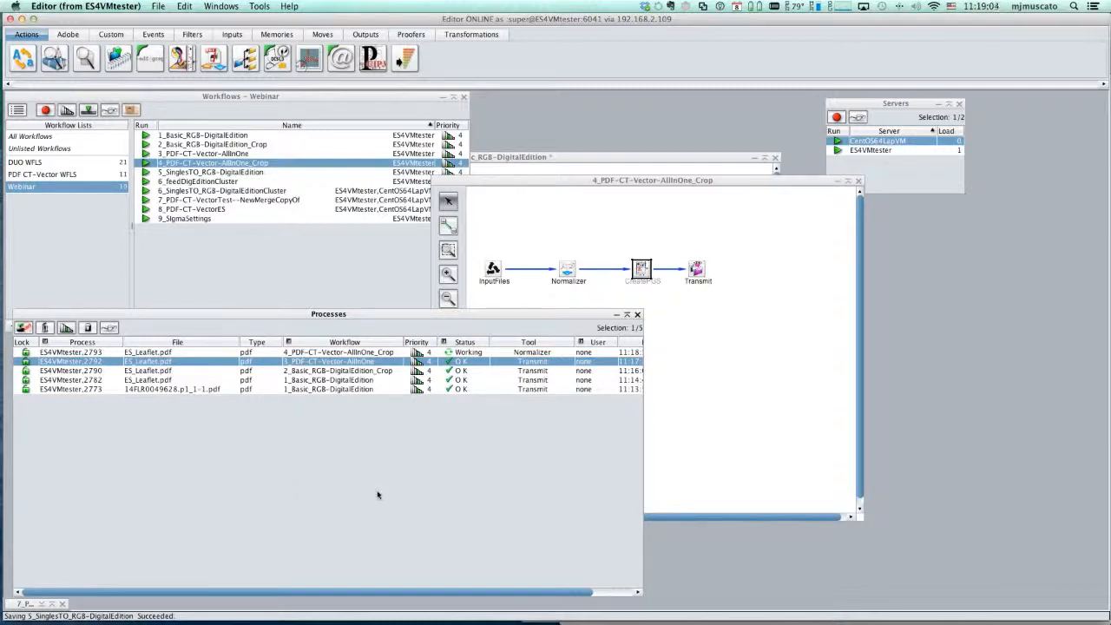
{"action": "double_click", "coordinate": [330, 352]}
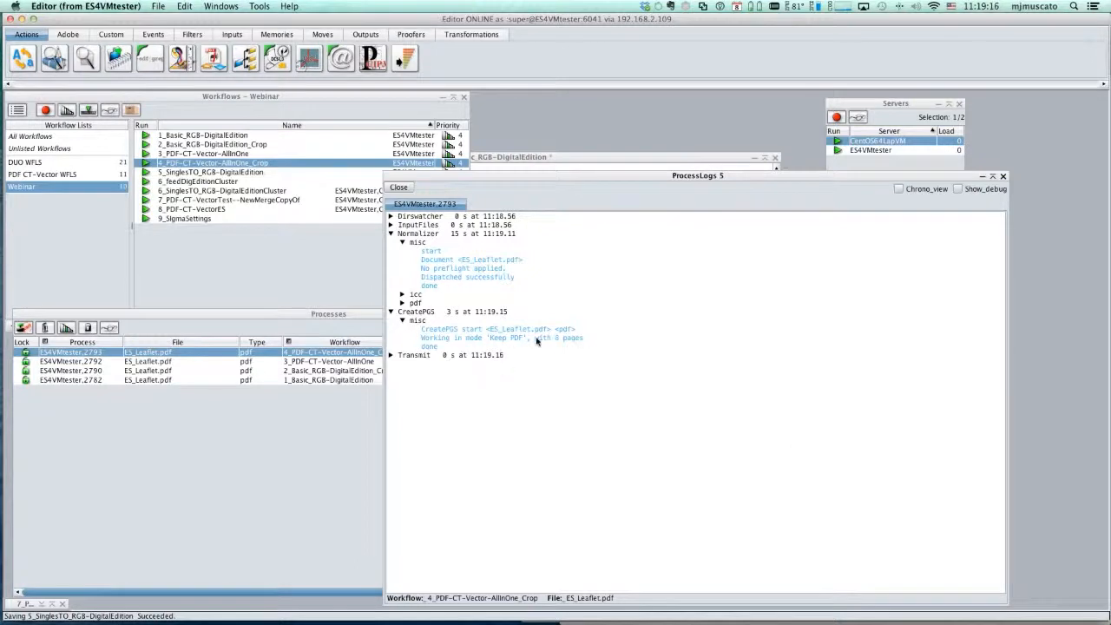
{"action": "left_click", "coordinate": [398, 188]}
- Open ES_Leaflet.pdf from the 4_PDF-CT-Vector-AllInOne_Crop output folder, page through to page 3, and close it and put the Finder window away
{"action": "left_click_drag", "start_coordinate": [1110, 155], "coordinate": [886, 141]}
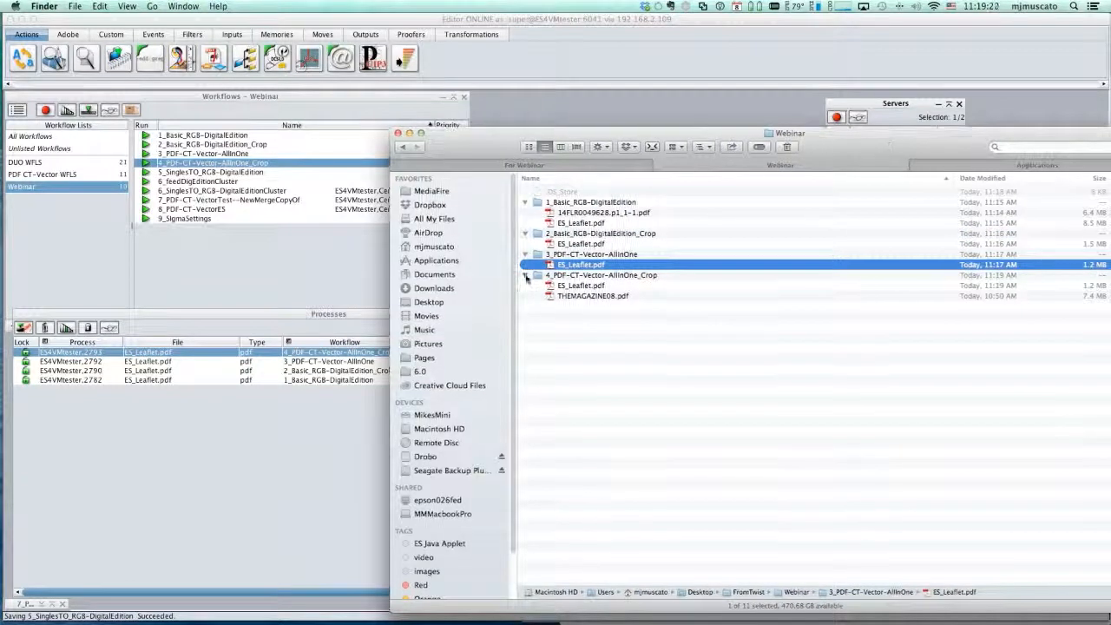
{"action": "double_click", "coordinate": [591, 287]}
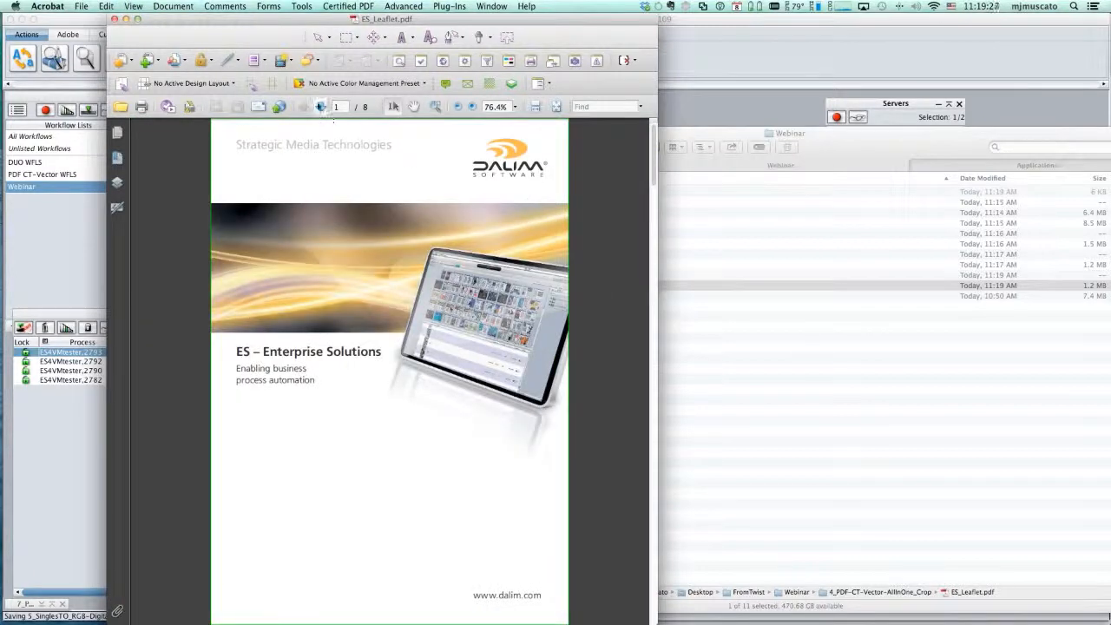
{"action": "left_click", "coordinate": [320, 106]}
{"action": "left_click", "coordinate": [320, 106]}
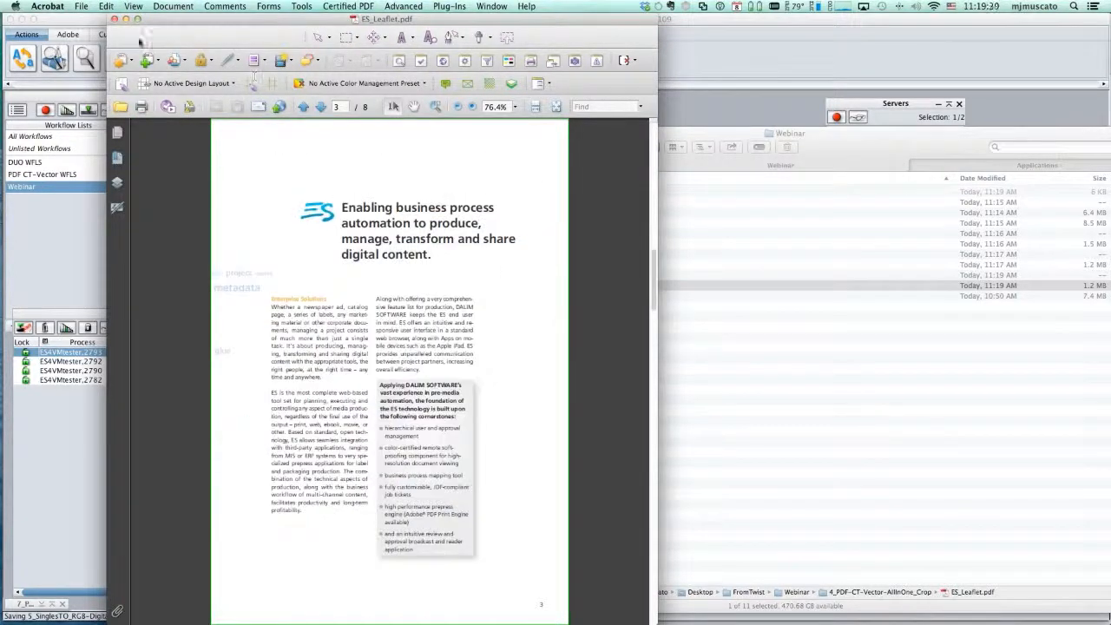
{"action": "left_click", "coordinate": [114, 18]}
{"action": "double_click", "coordinate": [431, 142]}
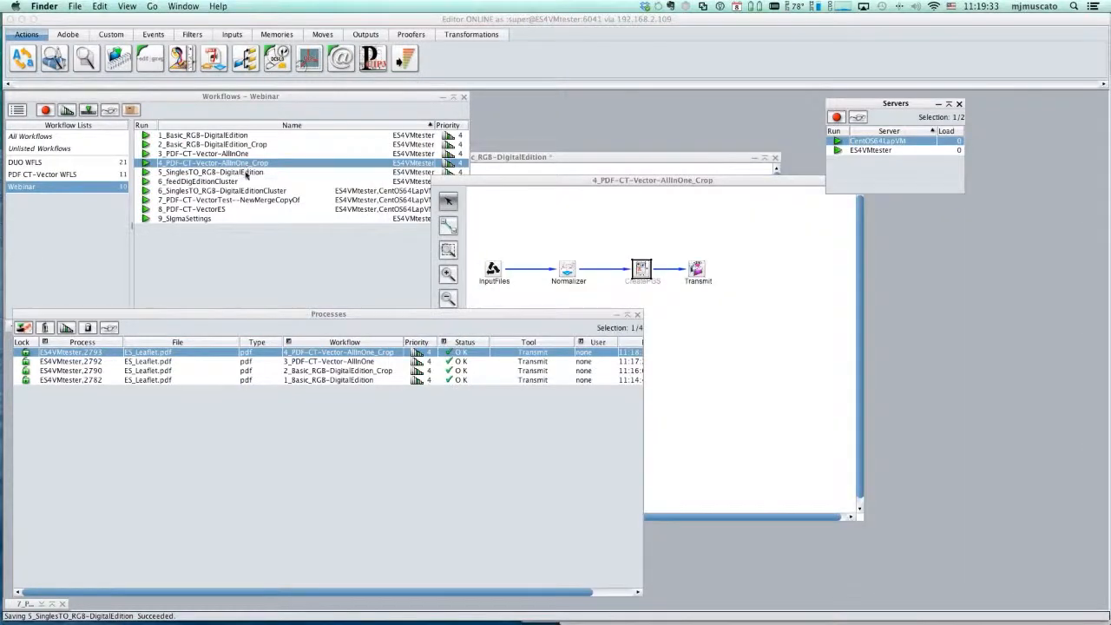
- Select the 5_SinglesTO_RGB-DigitalEdition workflow and switch to the Dalim WEBLiNK page in Safari
{"action": "left_click", "coordinate": [247, 172]}
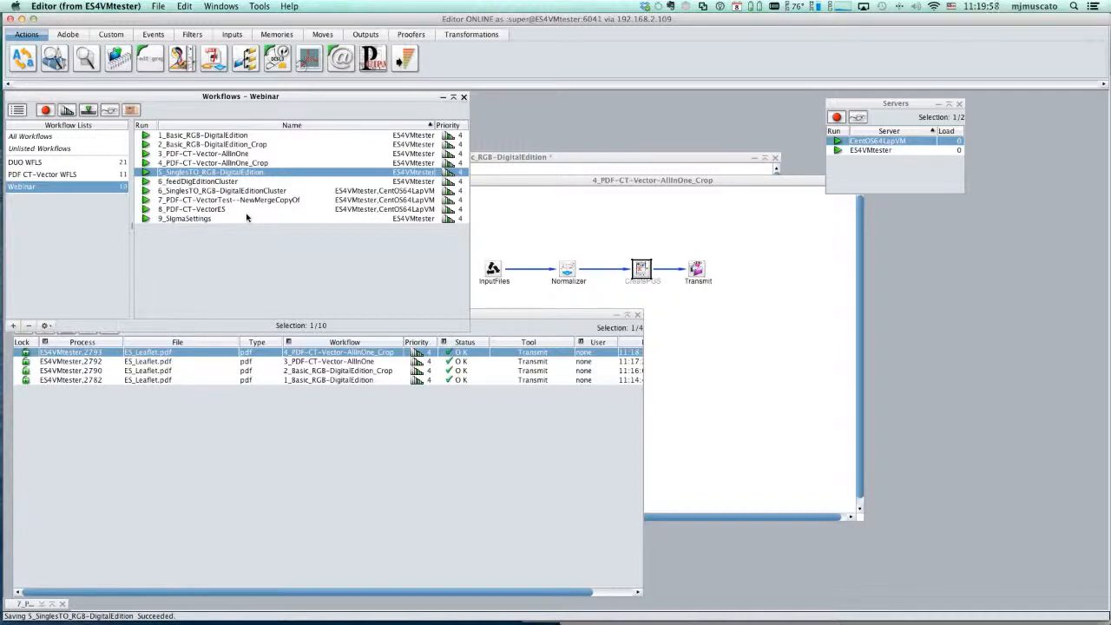
{"action": "key", "text": "super+Tab"}
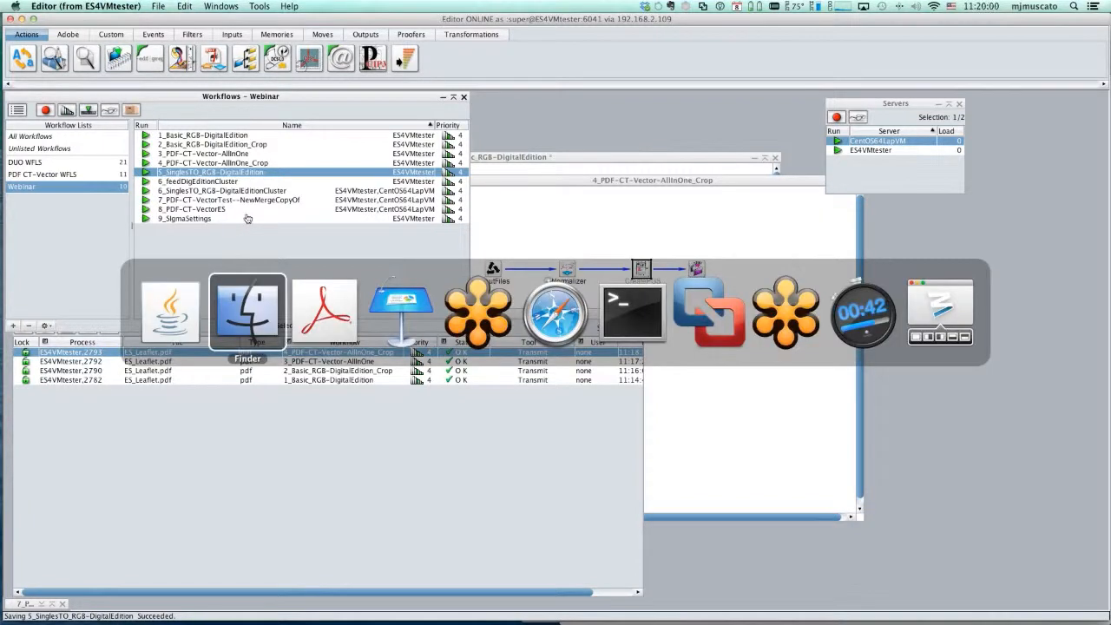
{"action": "left_click", "coordinate": [543, 333]}
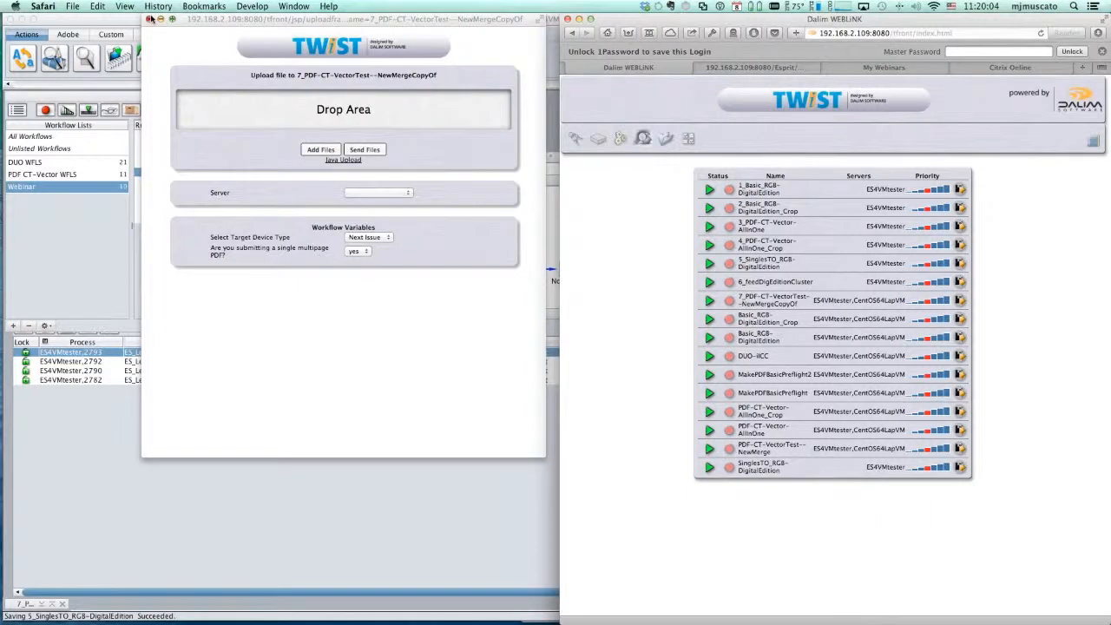
- Submit ES_Leaflet_p1.pdf through ES_Leaflet_p8.pdf from Finder to the 5_SinglesTO_RGB-DigitalEdition workflow via WEBLiNK, and close the upload window
{"action": "left_click", "coordinate": [146, 18]}
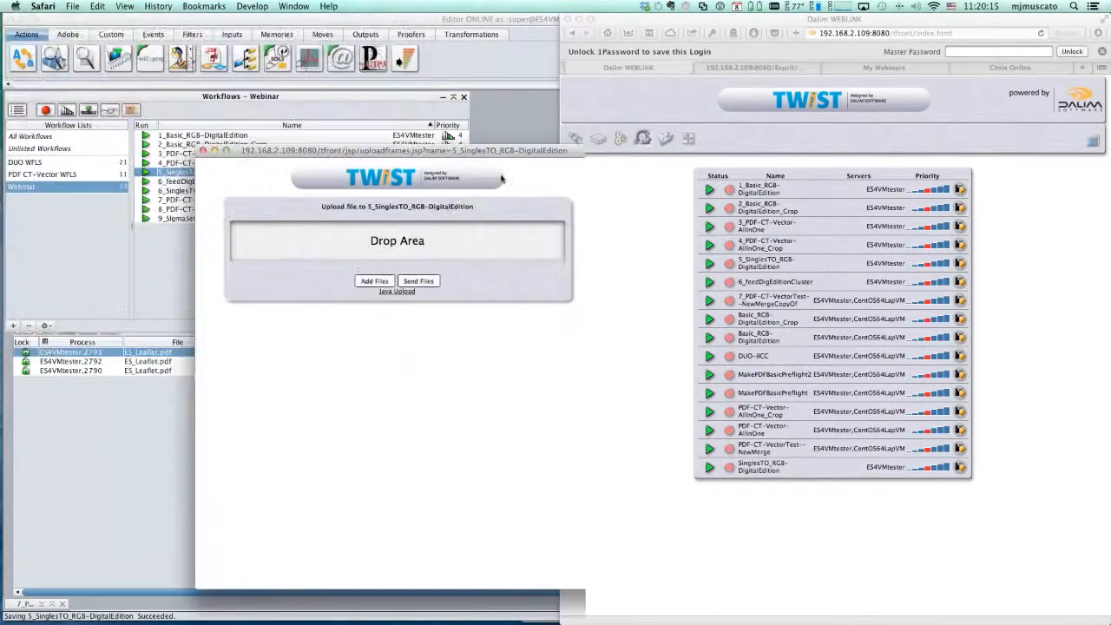
{"action": "left_click_drag", "start_coordinate": [501, 179], "coordinate": [501, 148]}
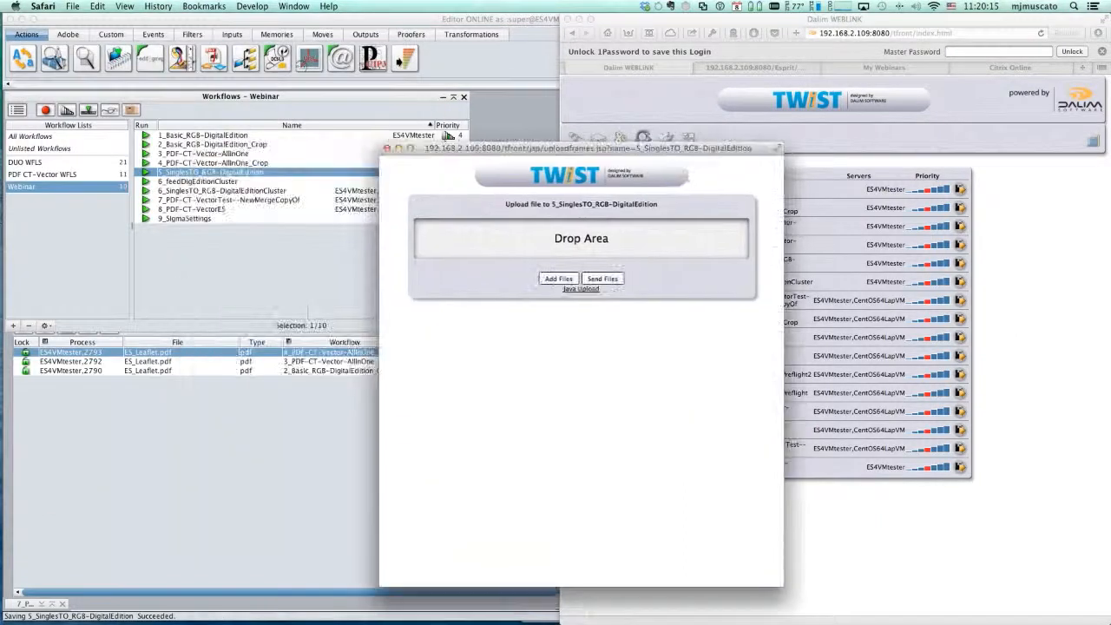
{"action": "key", "text": "super+Tab"}
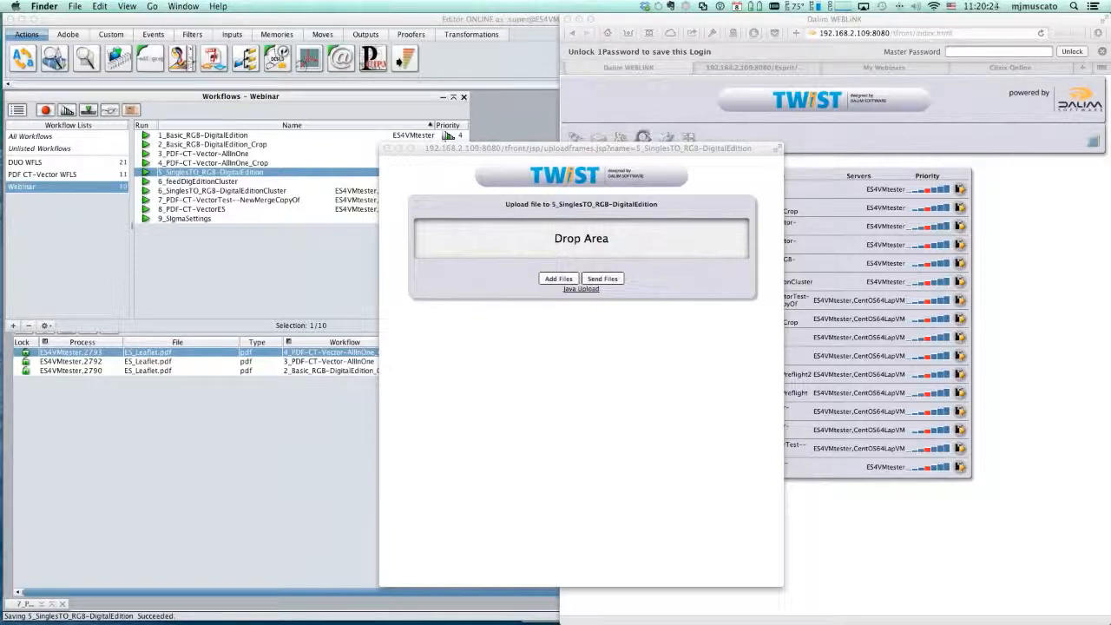
{"action": "left_click_drag", "start_coordinate": [560, 297], "coordinate": [493, 231]}
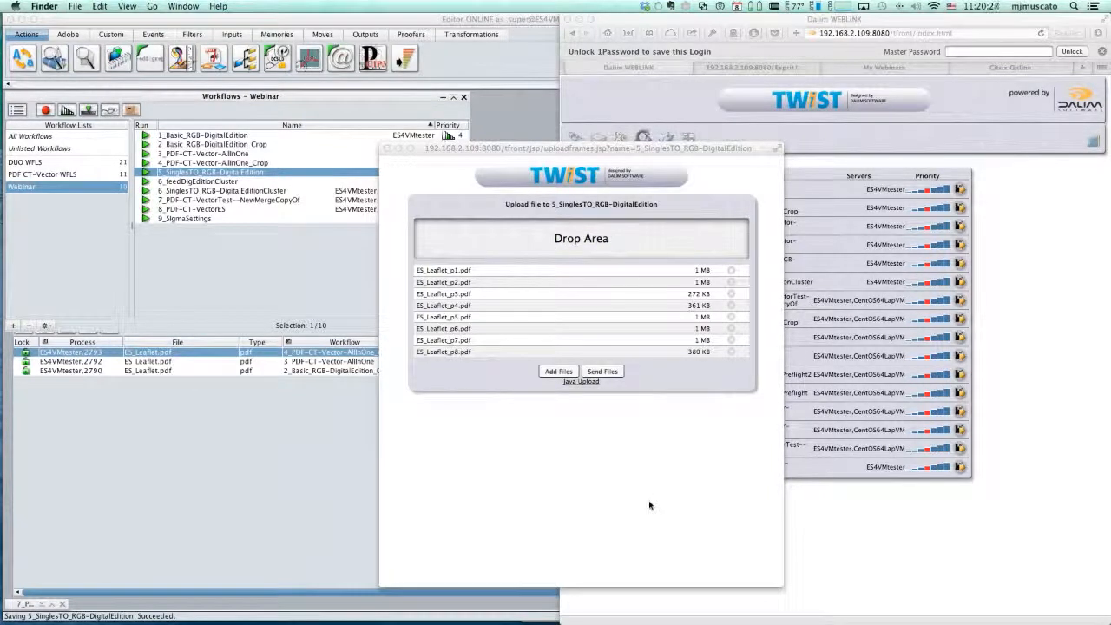
{"action": "left_click", "coordinate": [518, 152]}
{"action": "left_click_drag", "start_coordinate": [518, 152], "coordinate": [520, 145]}
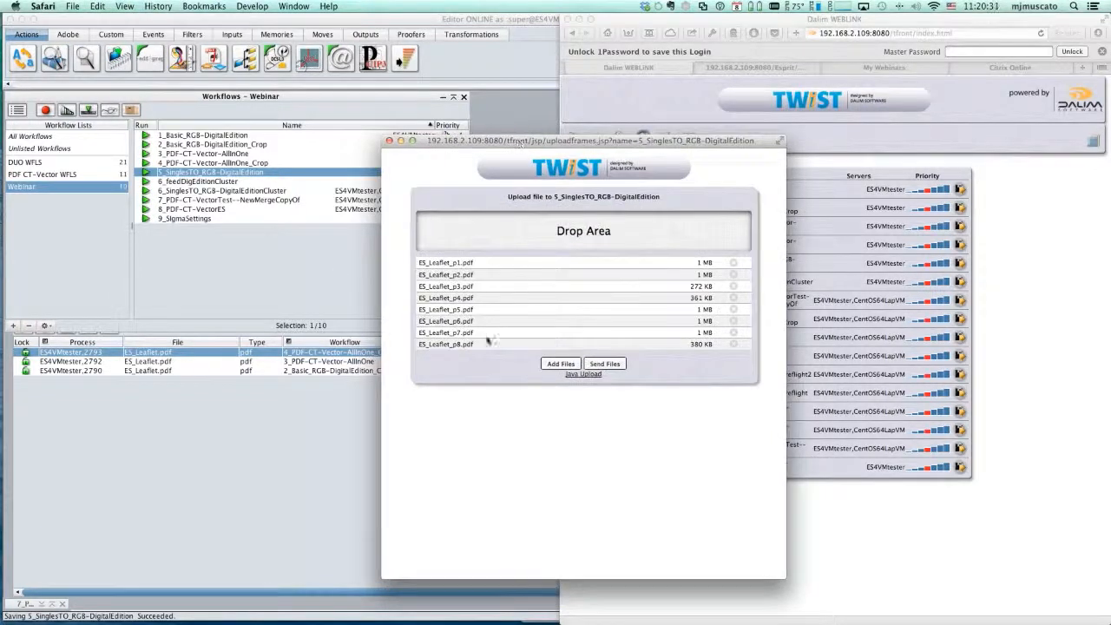
{"action": "left_click", "coordinate": [612, 365]}
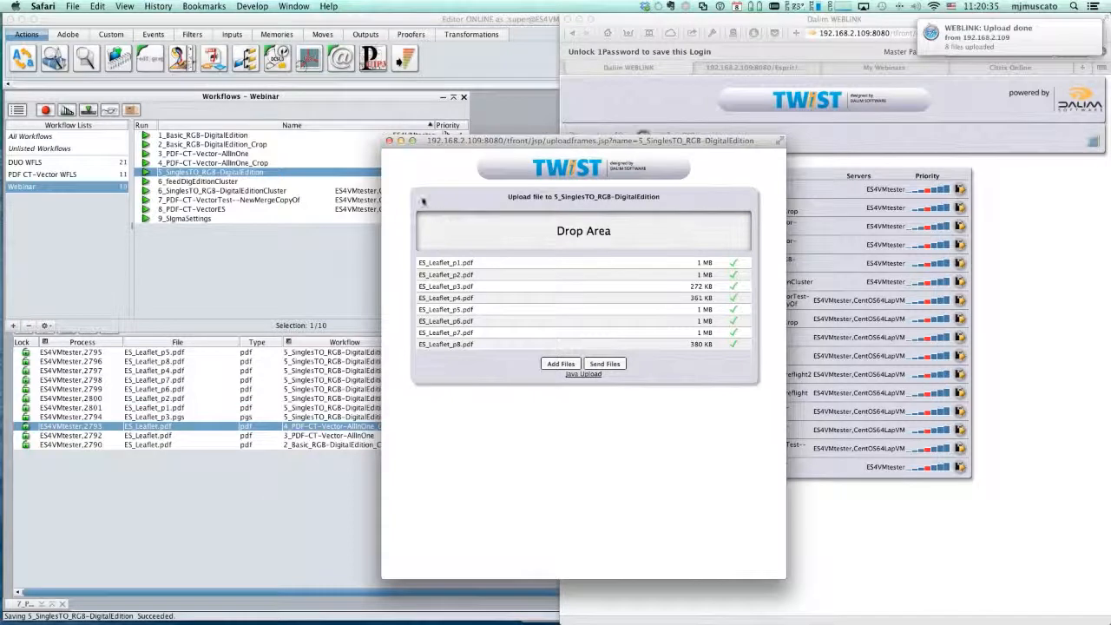
{"action": "left_click", "coordinate": [389, 141]}
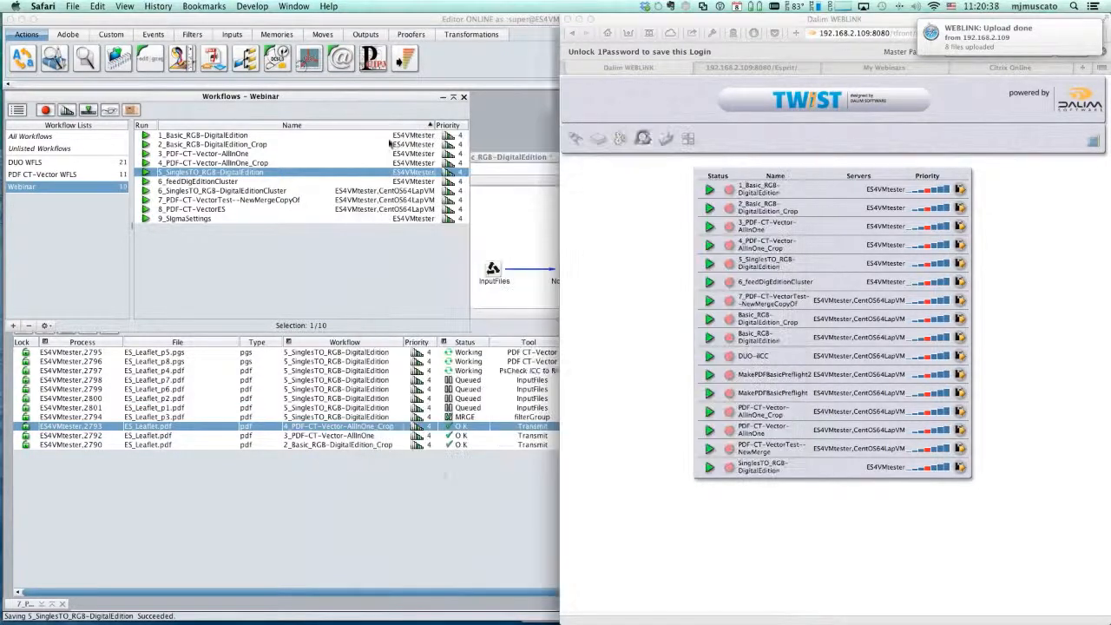
- Check the 5_SinglesTO_RGB-DigitalEdition job in the Editor, and preview the merged ES_Leaflet.pdf from its output folder in Finder
{"action": "left_click", "coordinate": [439, 496]}
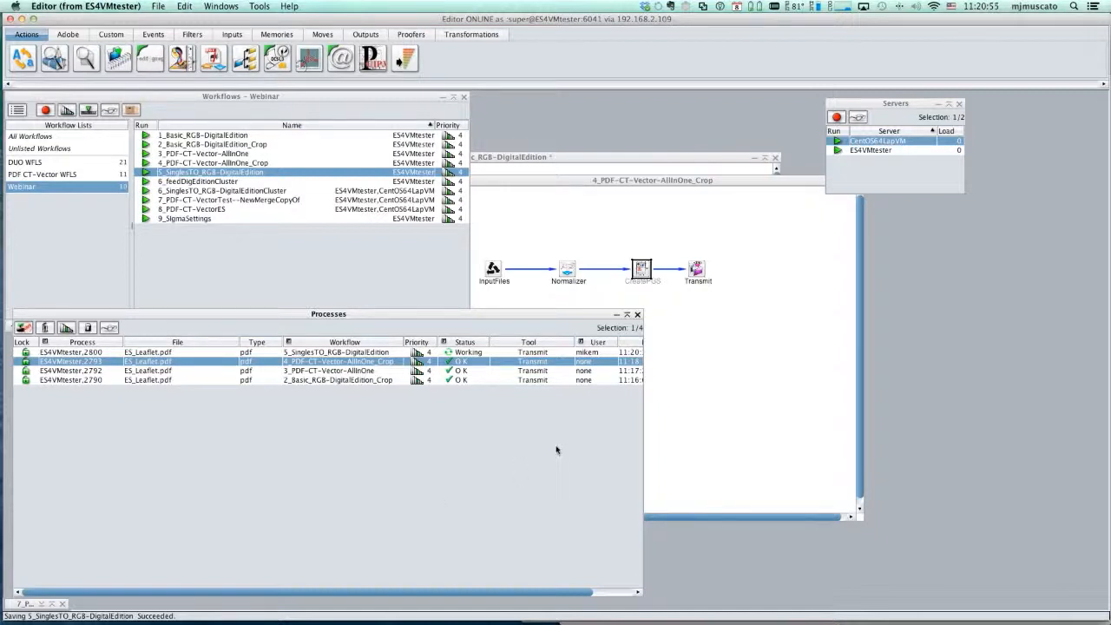
{"action": "left_click", "coordinate": [359, 353]}
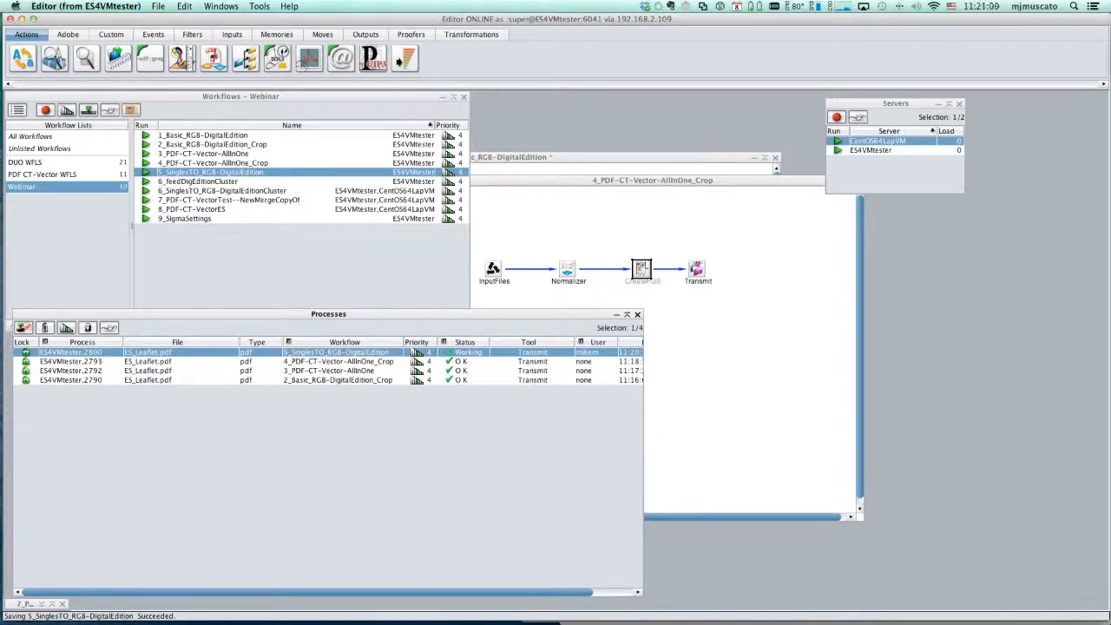
{"action": "key", "text": "super+Tab"}
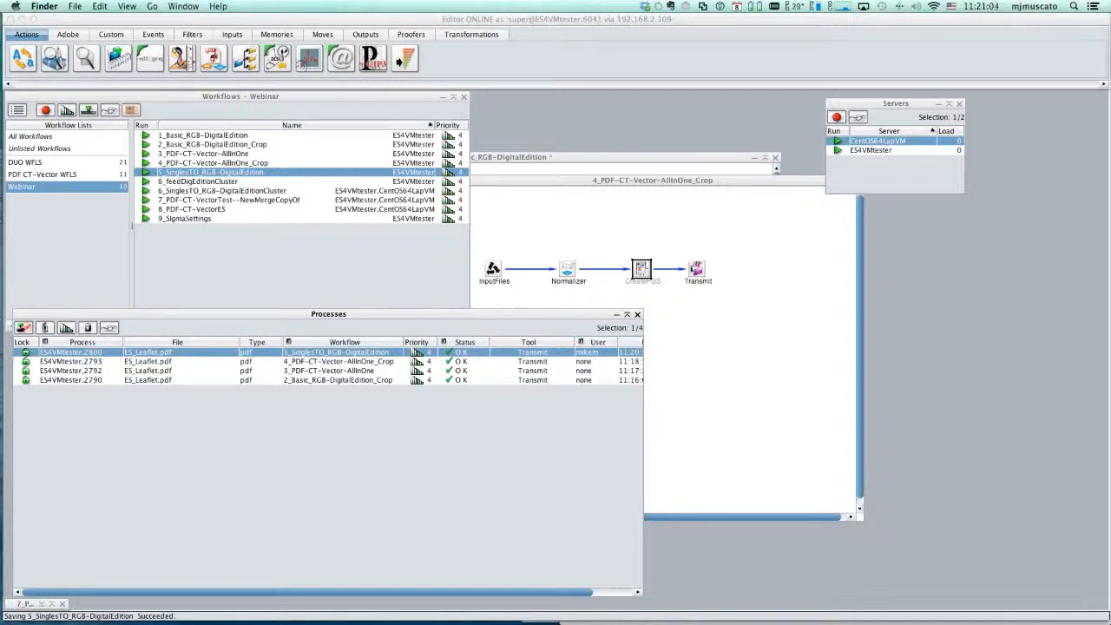
{"action": "left_click_drag", "start_coordinate": [1110, 184], "coordinate": [770, 171]}
{"action": "left_click", "coordinate": [489, 336]}
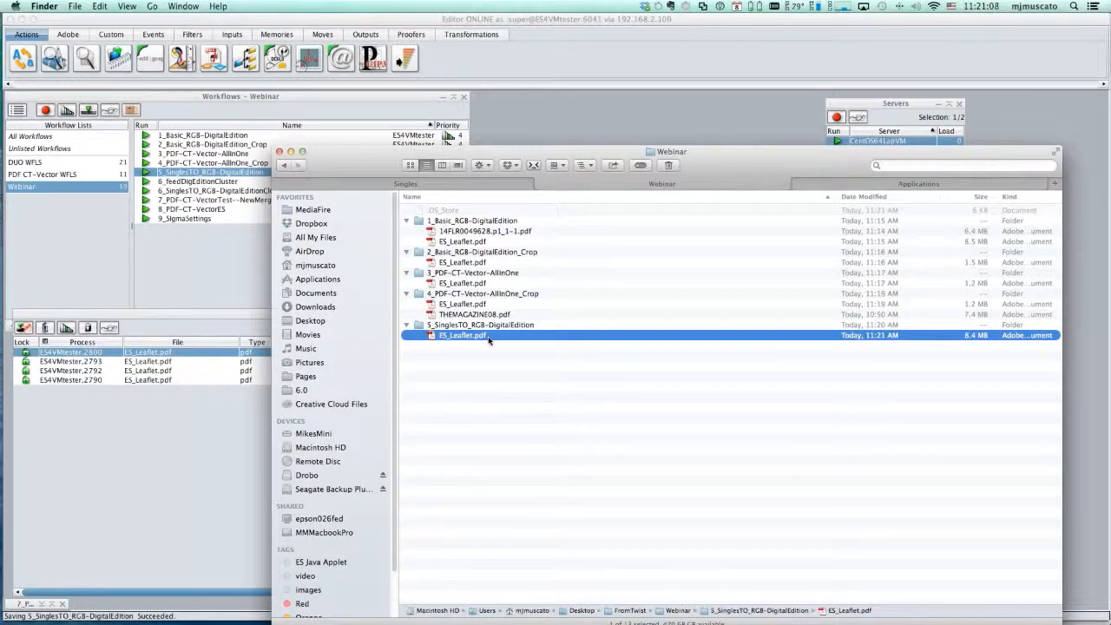
{"action": "key", "text": "space"}
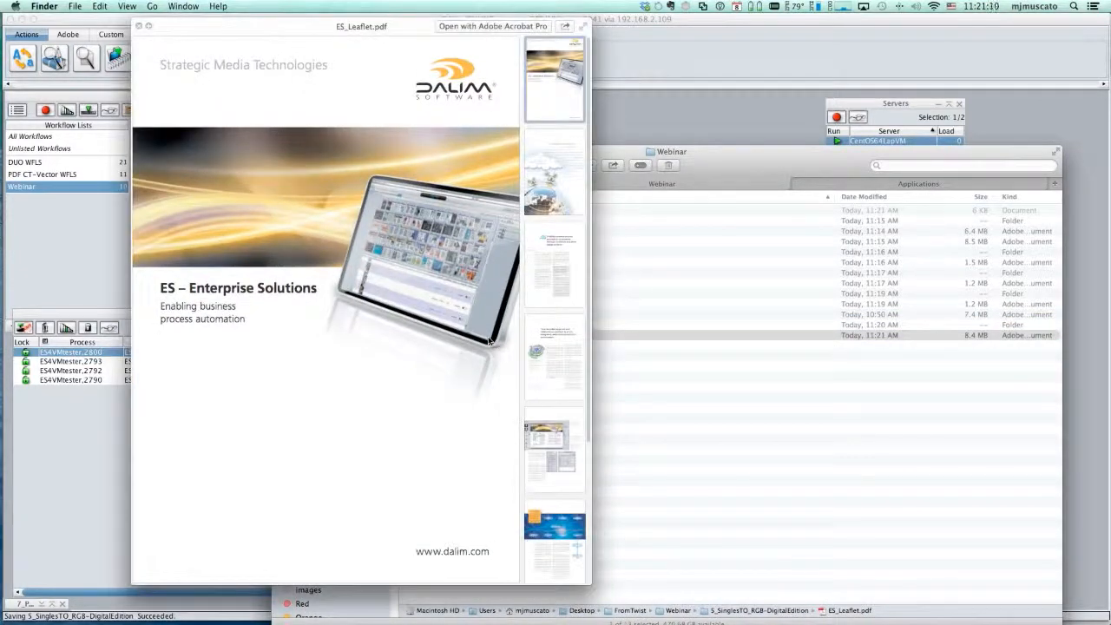
{"action": "left_click", "coordinate": [140, 28]}
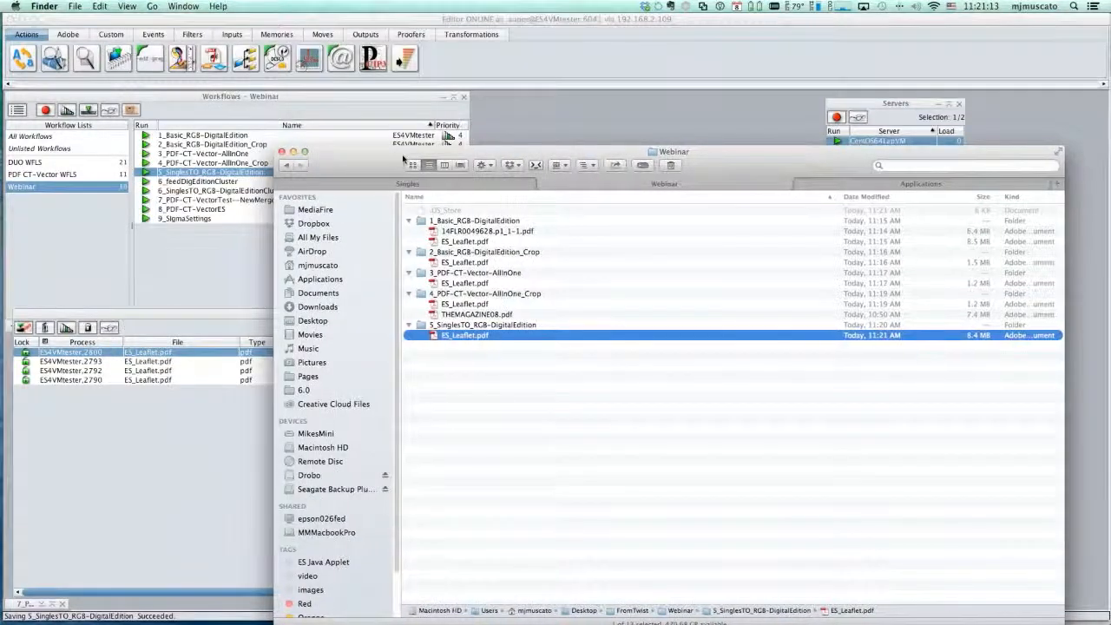
- Return to the Editor, open the 5_SinglesTO_RGB-DigitalEdition workflow diagram, and reposition and enlarge its window to show the whole chain
{"action": "left_click", "coordinate": [177, 238]}
{"action": "double_click", "coordinate": [230, 173]}
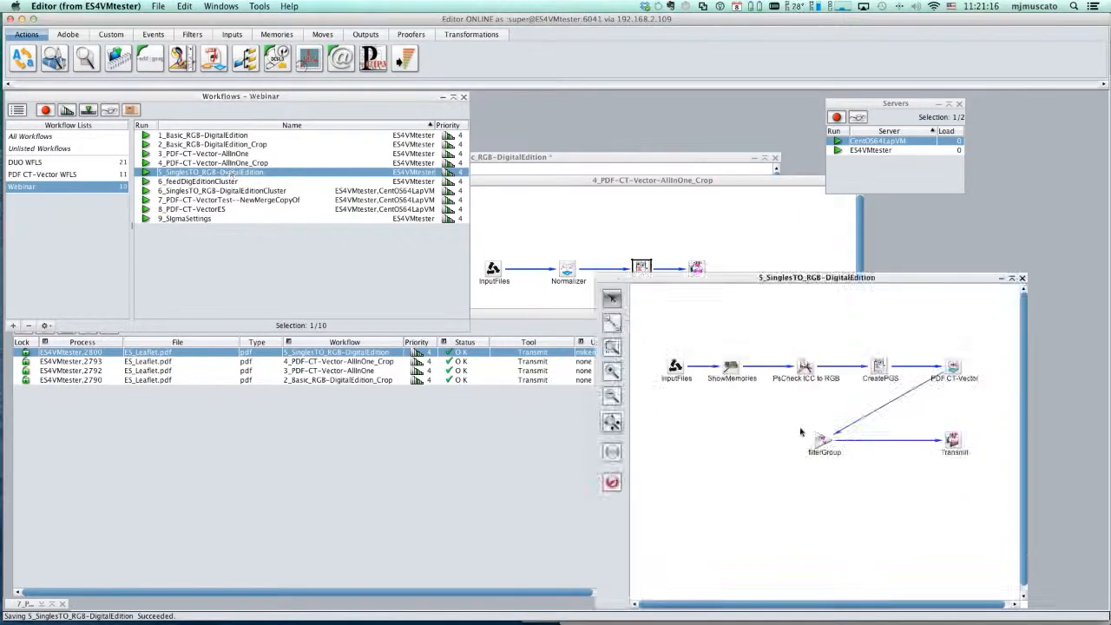
{"action": "left_click_drag", "start_coordinate": [816, 278], "coordinate": [463, 163]}
{"action": "left_click_drag", "start_coordinate": [653, 493], "coordinate": [696, 510]}
- Review the ShowMemories variables in the process log of the 5_SinglesTO_RGB-DigitalEdition job, and close the log
{"action": "left_click", "coordinate": [83, 437]}
{"action": "left_click", "coordinate": [109, 329]}
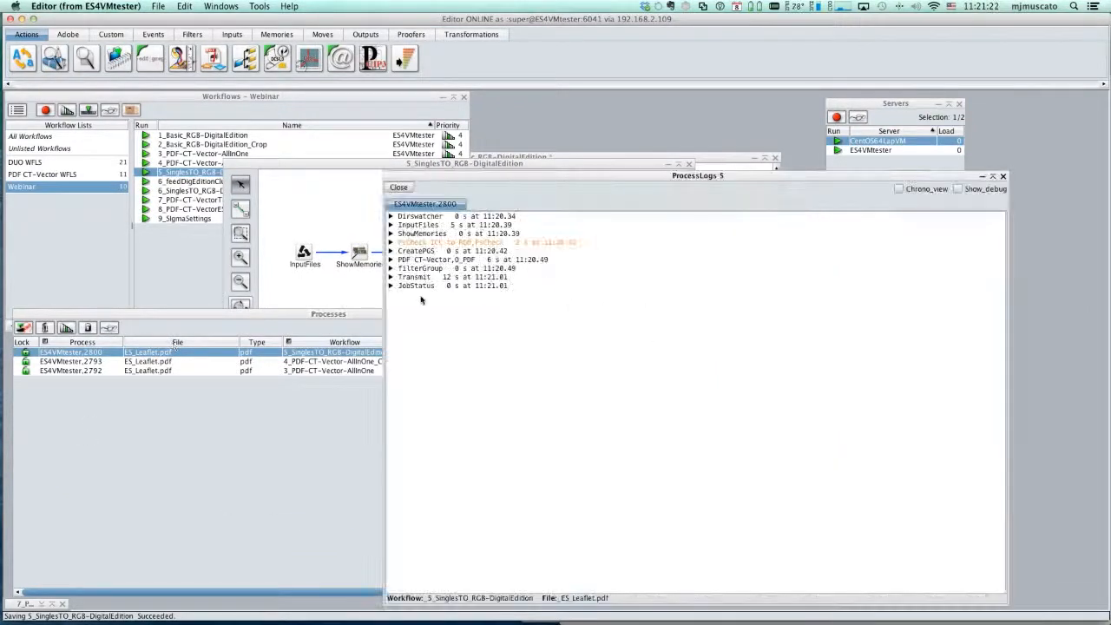
{"action": "left_click", "coordinate": [391, 234]}
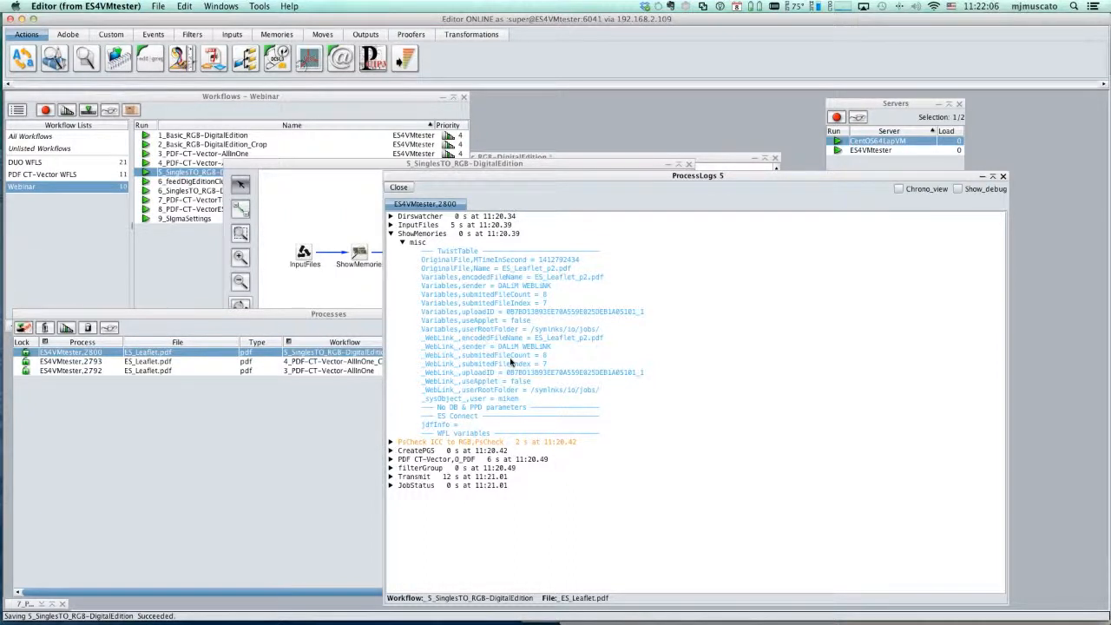
{"action": "left_click", "coordinate": [399, 188]}
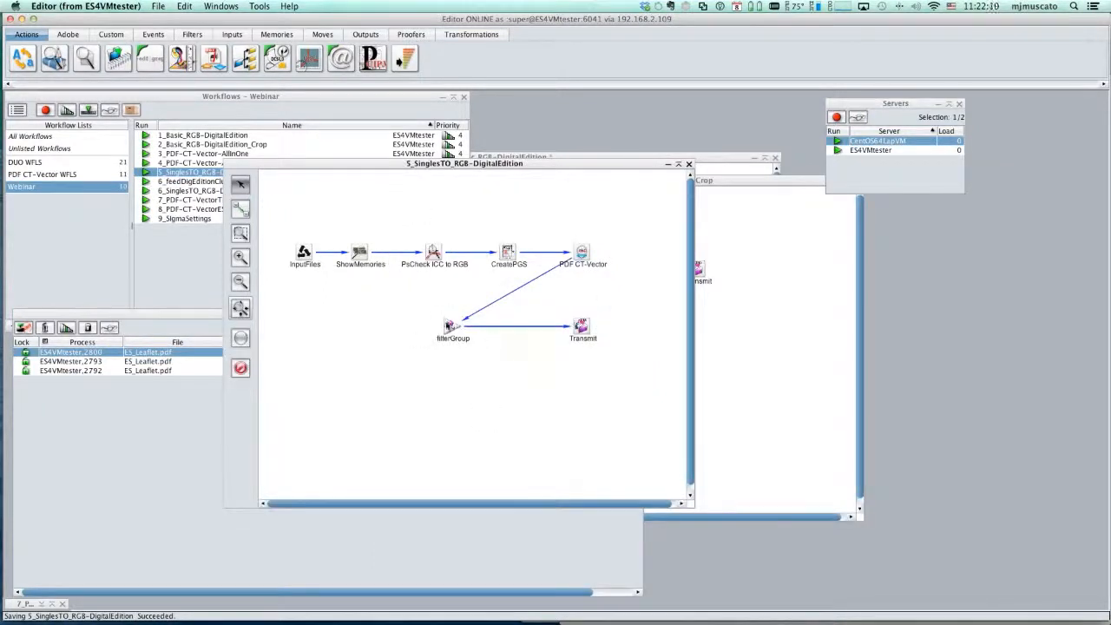
- Review the Number of Files identifier in the 5_SinglesTO_RGB-DigitalEdition workflow's filterGroup tool, and accept the dialog
{"action": "left_click", "coordinate": [448, 326]}
{"action": "double_click", "coordinate": [447, 326]}
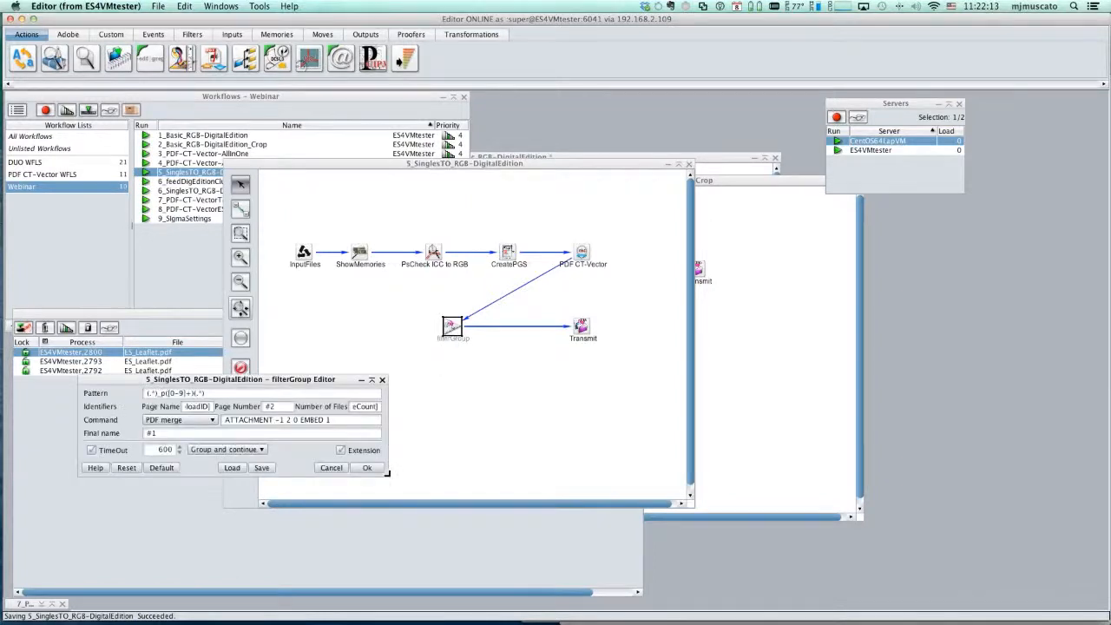
{"action": "left_click_drag", "start_coordinate": [387, 474], "coordinate": [508, 509]}
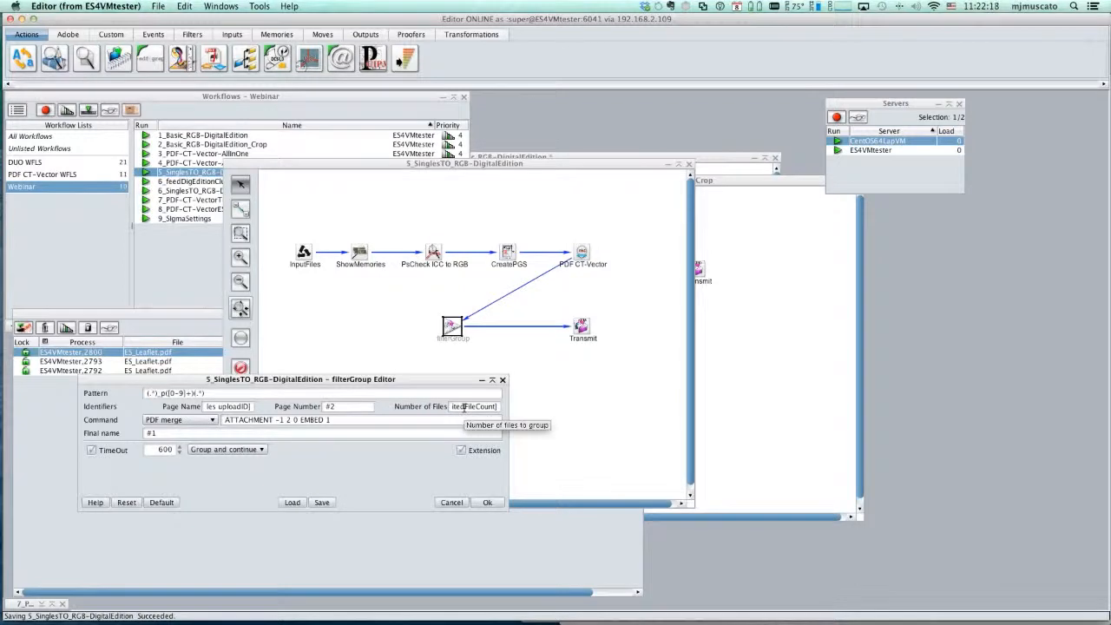
{"action": "left_click_drag", "start_coordinate": [499, 406], "coordinate": [431, 412]}
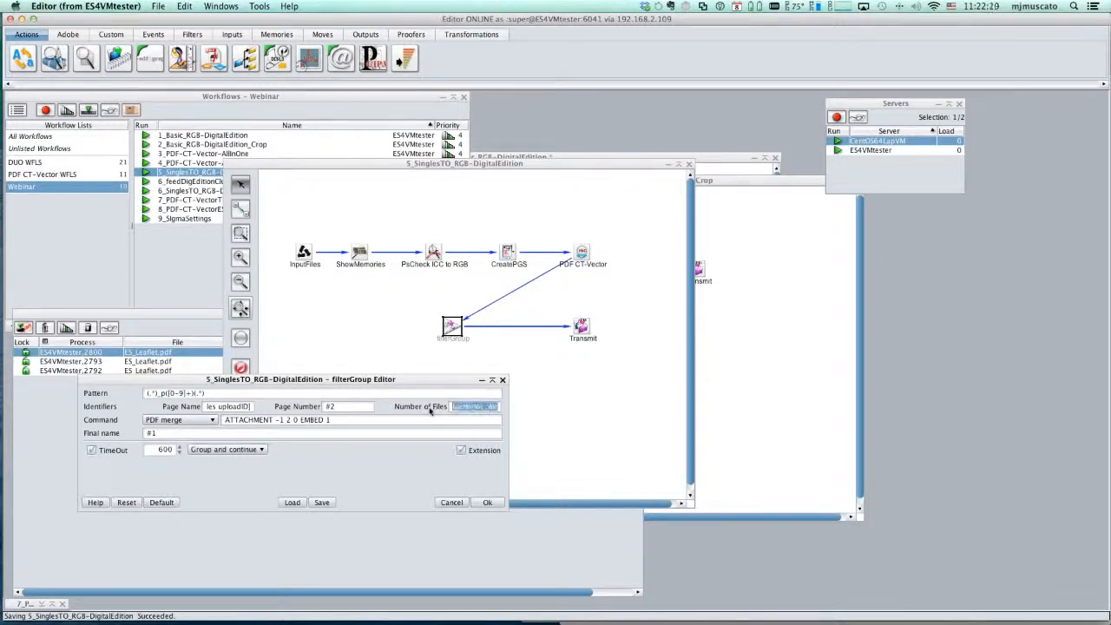
{"action": "left_click", "coordinate": [473, 406]}
{"action": "left_click_drag", "start_coordinate": [469, 408], "coordinate": [498, 406]}
{"action": "key", "text": "super+v"}
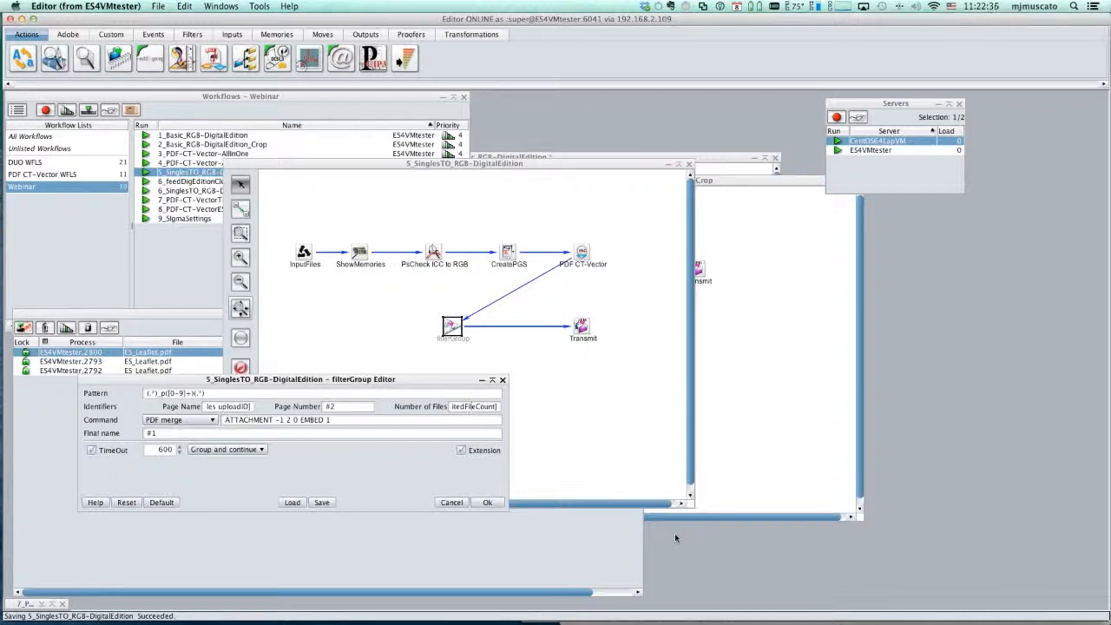
{"action": "left_click", "coordinate": [491, 507]}
- Select the 6_feedDigEditionCluster workflow, submit ES_Leaflet_p1.pdf through ES_Leaflet_p8.pdf to it via WEBLiNK, and move the upload window aside
{"action": "left_click", "coordinate": [174, 181]}
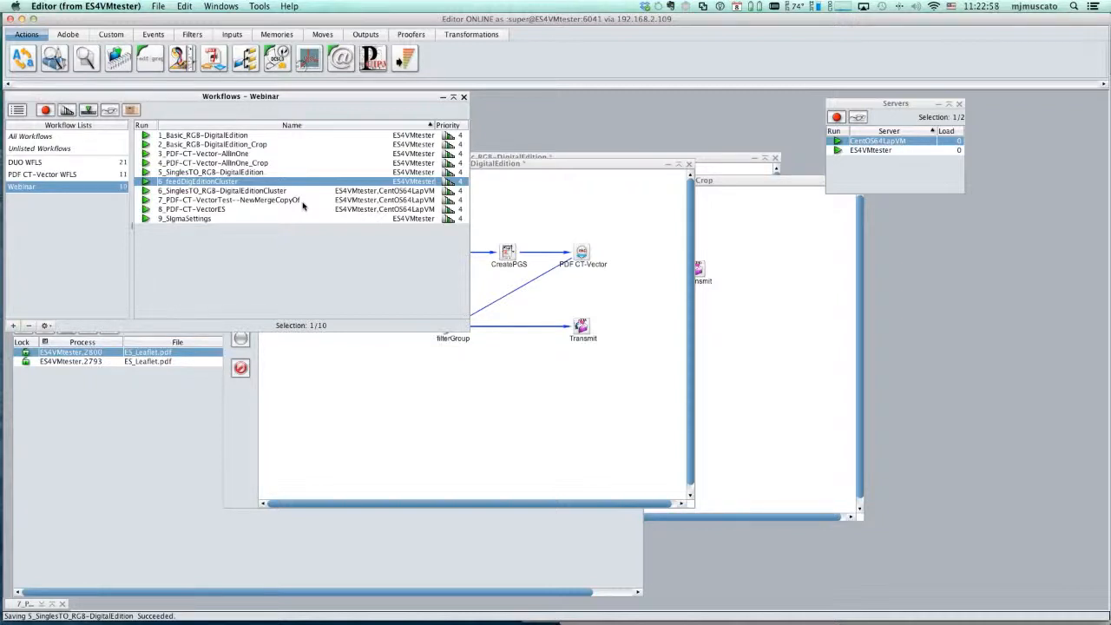
{"action": "key", "text": "super+Tab"}
{"action": "key", "text": "super+Tab"}
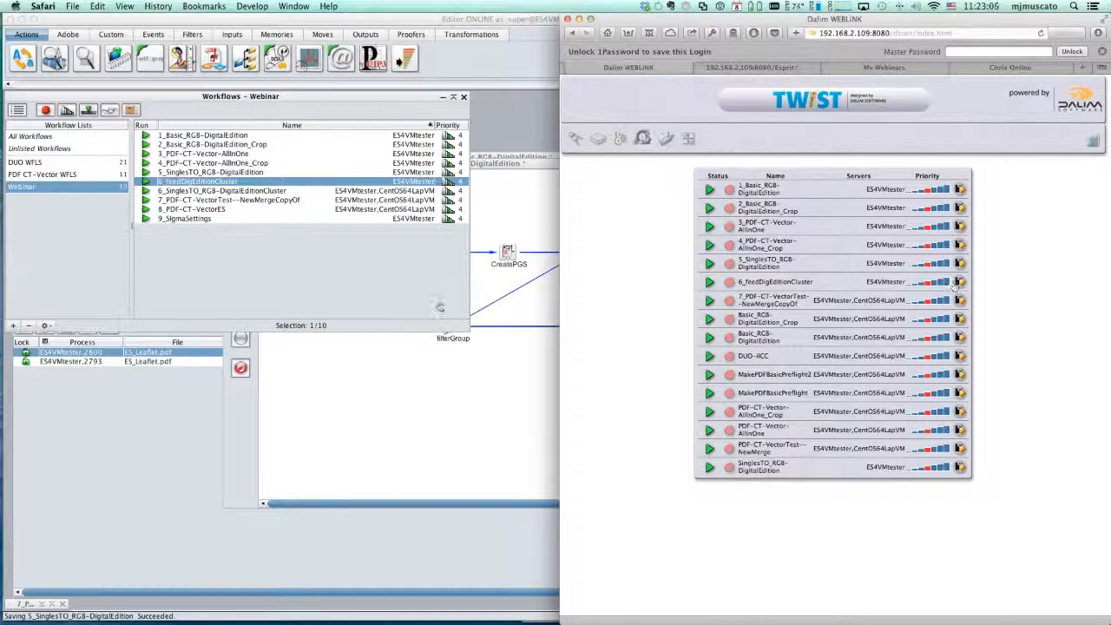
{"action": "left_click", "coordinate": [958, 282]}
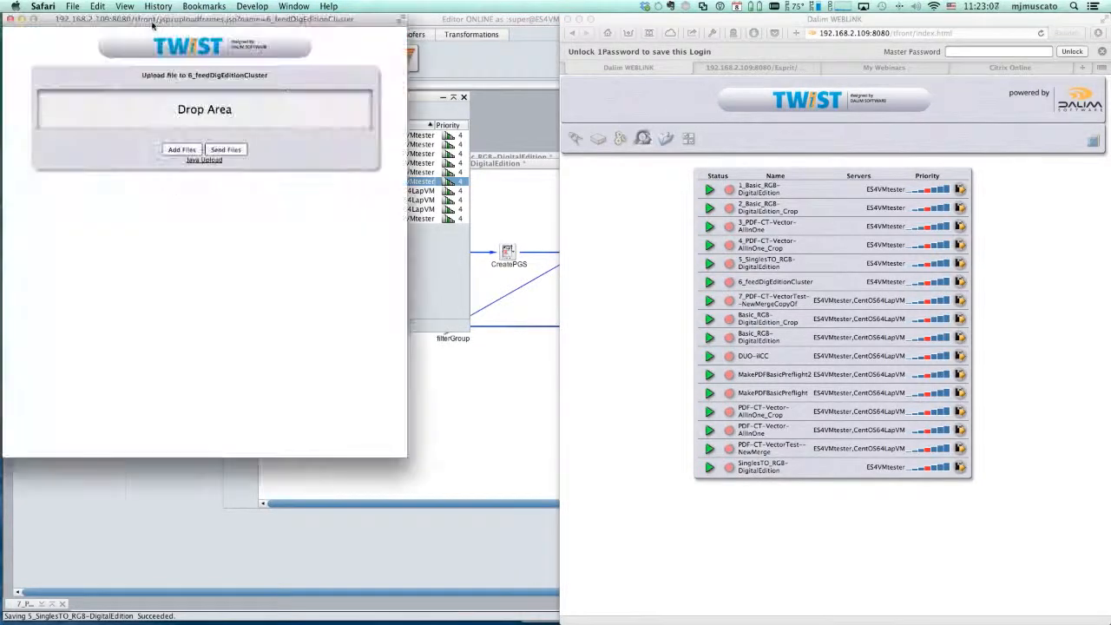
{"action": "left_click_drag", "start_coordinate": [152, 25], "coordinate": [280, 112]}
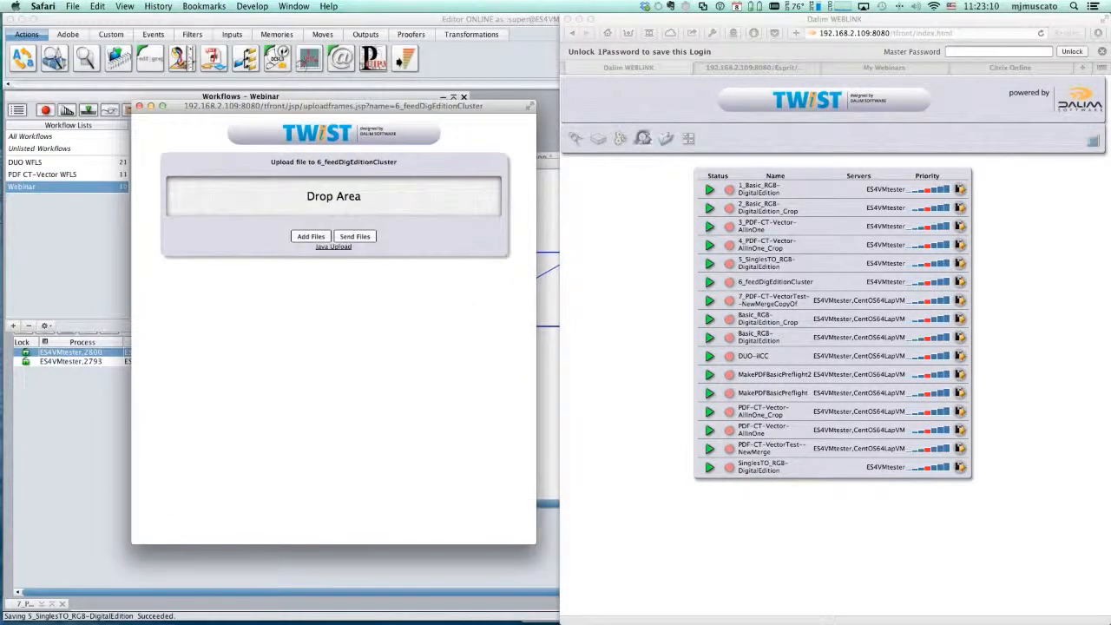
{"action": "key", "text": "super+Tab"}
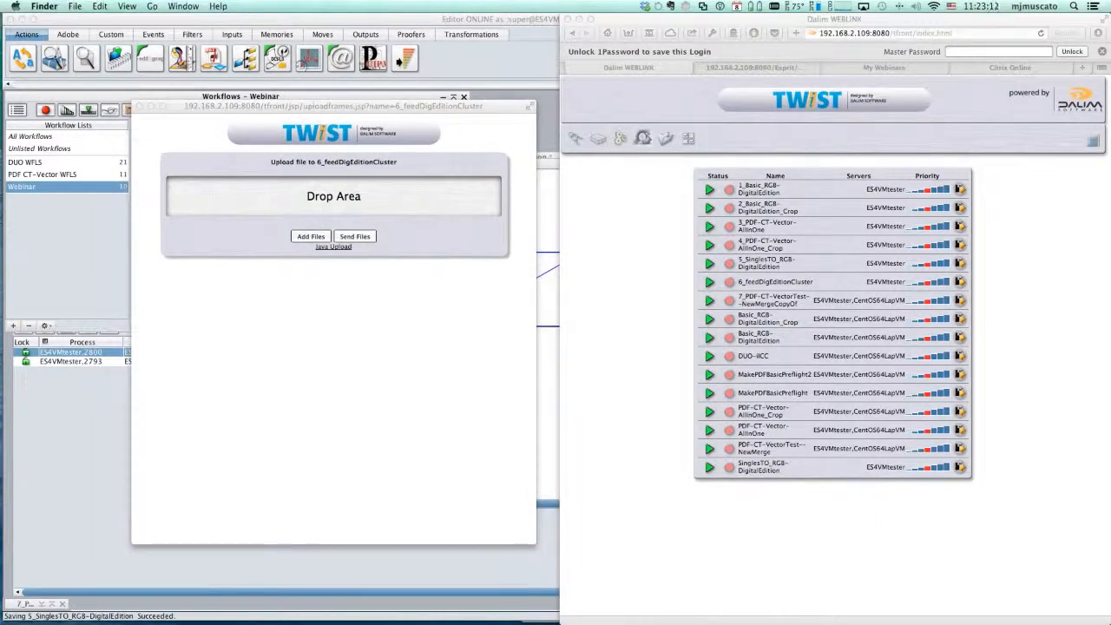
{"action": "left_click_drag", "start_coordinate": [932, 154], "coordinate": [249, 199]}
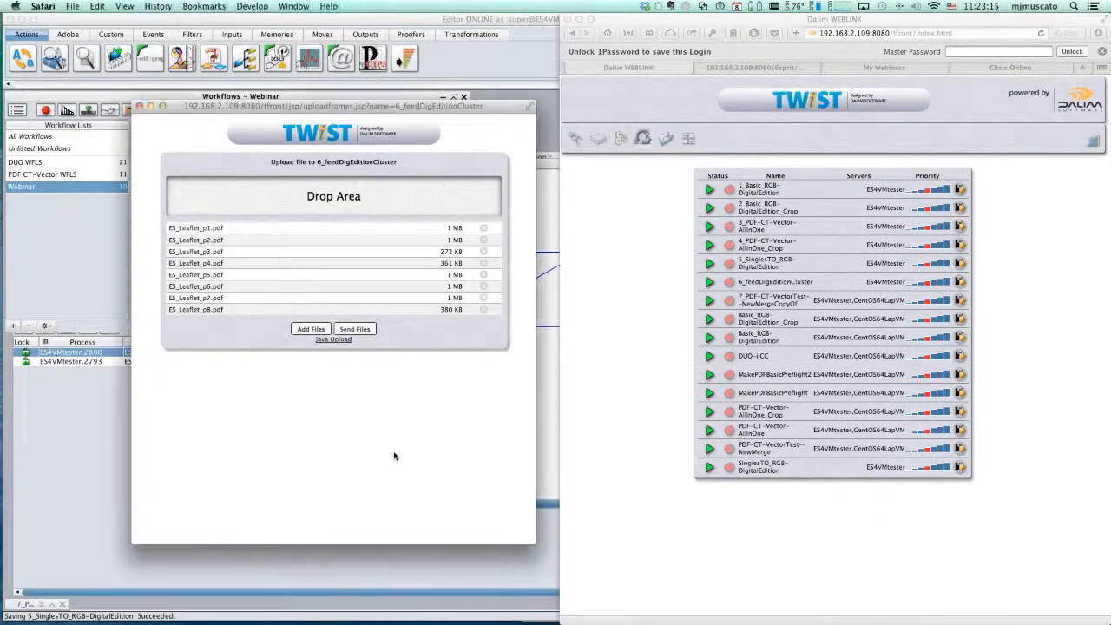
{"action": "left_click", "coordinate": [352, 328]}
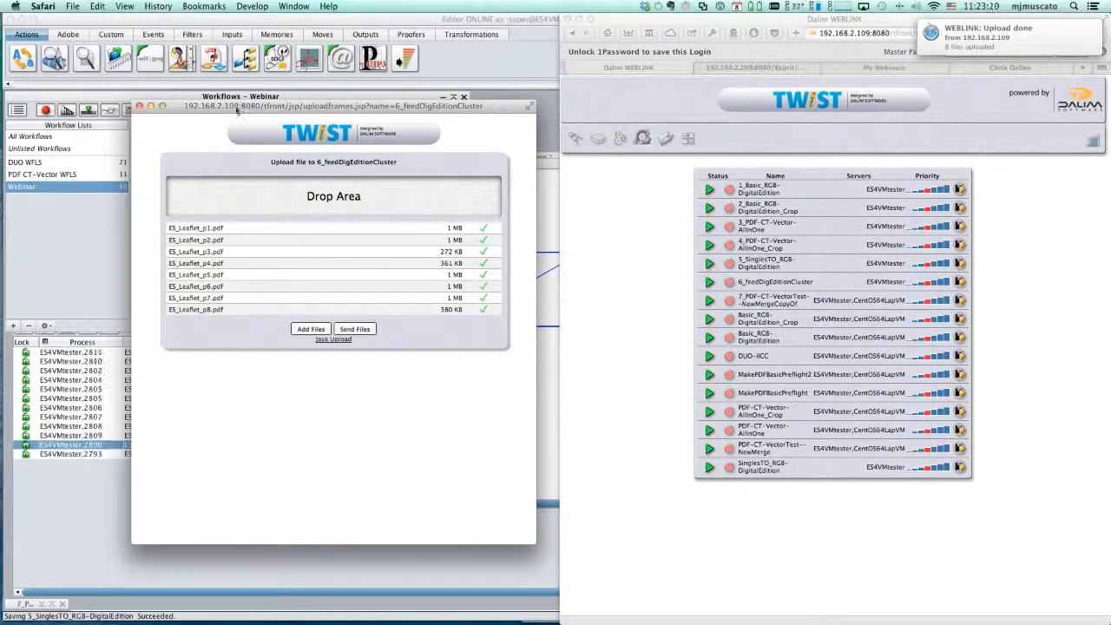
{"action": "left_click_drag", "start_coordinate": [236, 109], "coordinate": [666, 131]}
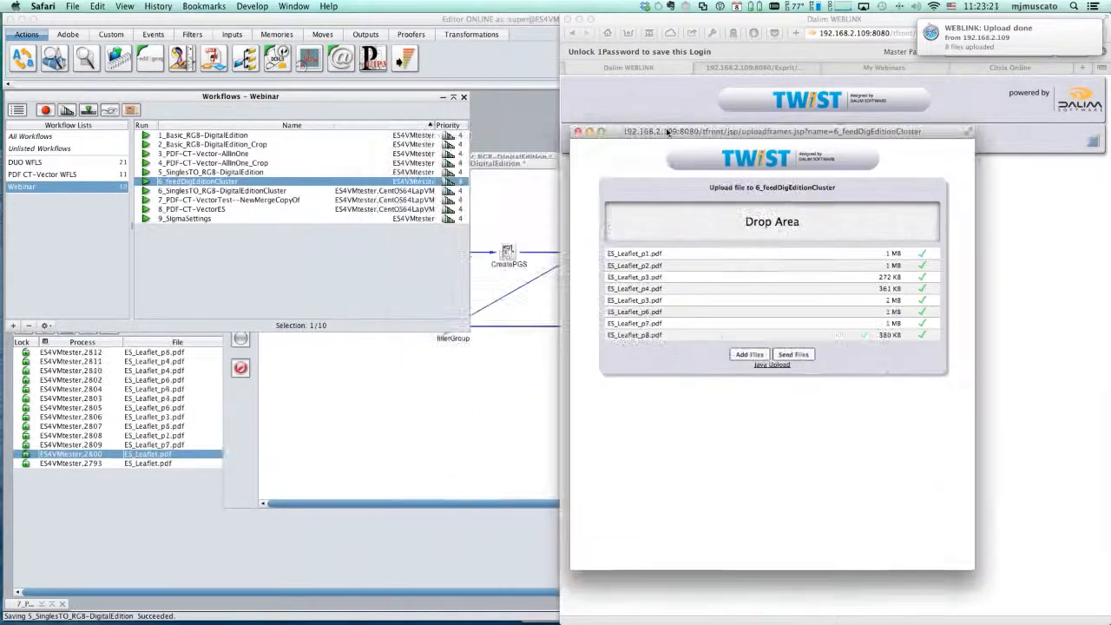
- Examine in the Editor how the 6_SinglesTO_RGB-DigitalEditionCluster page jobs are distributed between the CentOS64LapVM and ES4VMtester servers
{"action": "left_click", "coordinate": [179, 530]}
{"action": "left_click", "coordinate": [179, 530]}
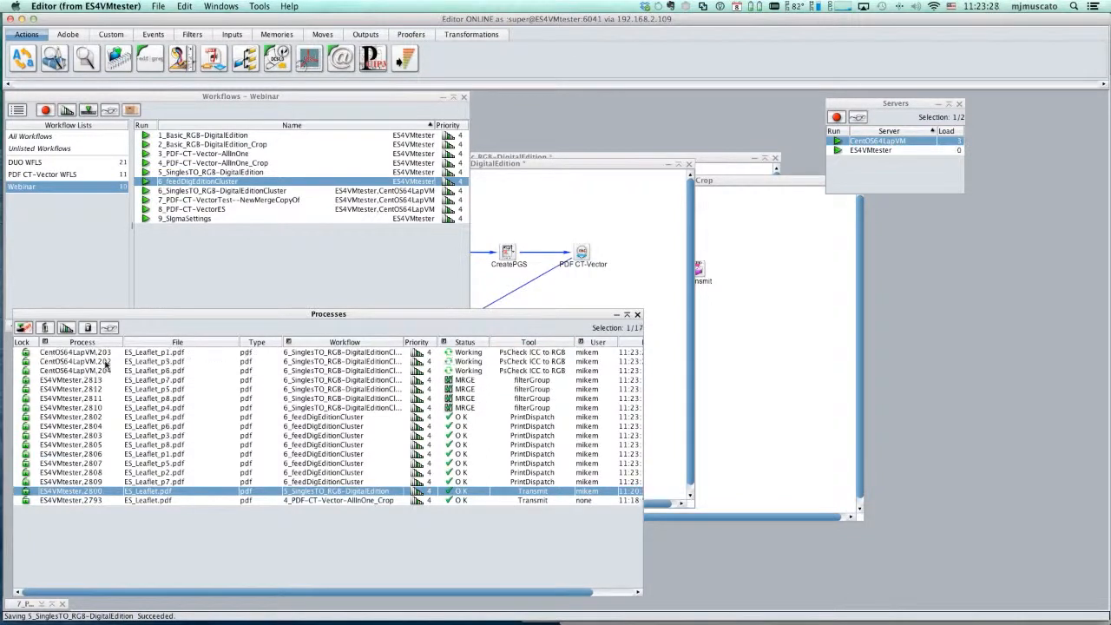
{"action": "left_click", "coordinate": [65, 354]}
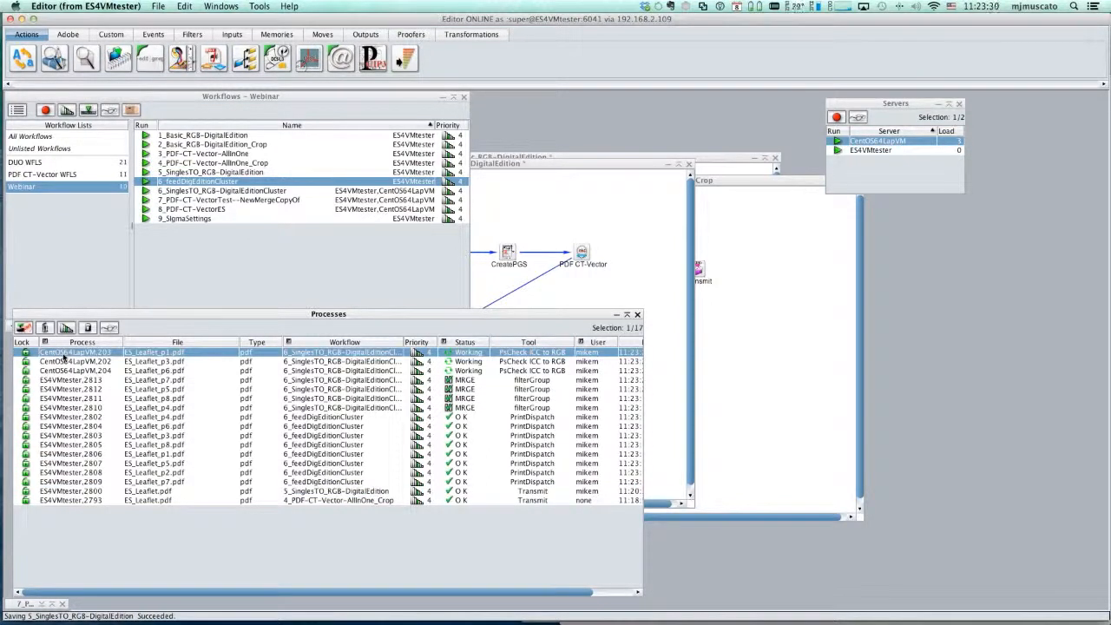
{"action": "left_click", "coordinate": [75, 390]}
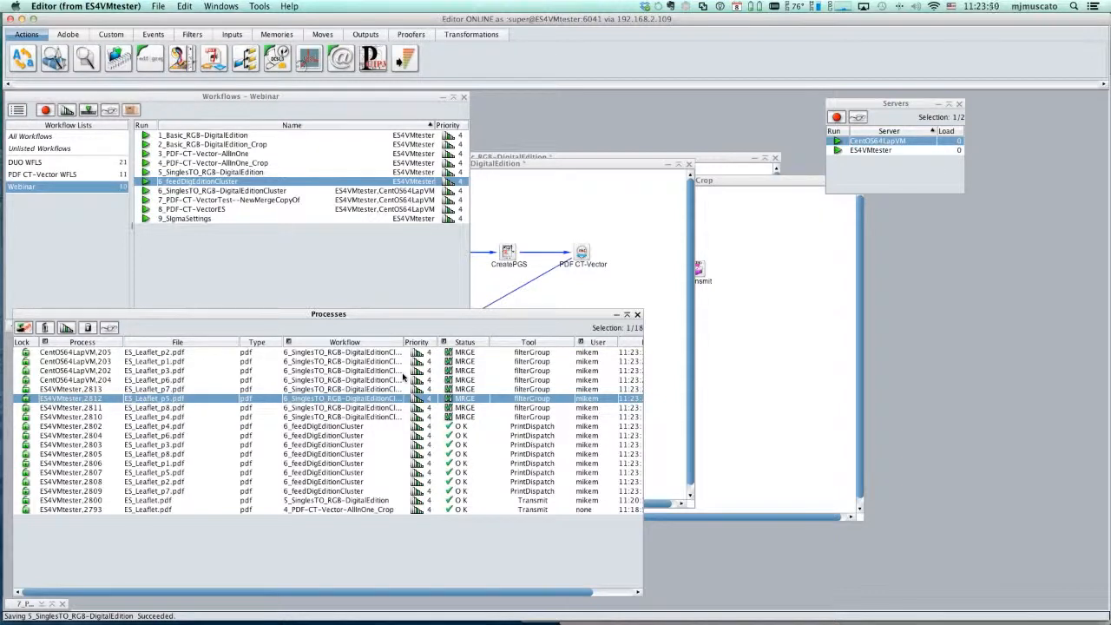
{"action": "left_click", "coordinate": [375, 417]}
{"action": "left_click_drag", "start_coordinate": [374, 417], "coordinate": [369, 390]}
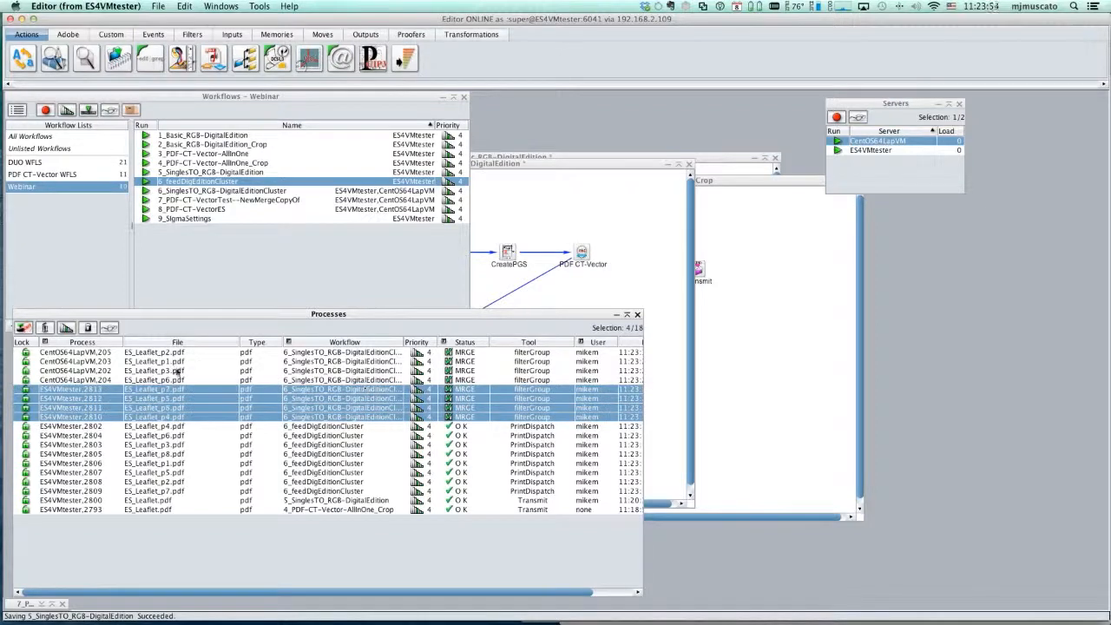
{"action": "left_click_drag", "start_coordinate": [172, 380], "coordinate": [177, 417]}
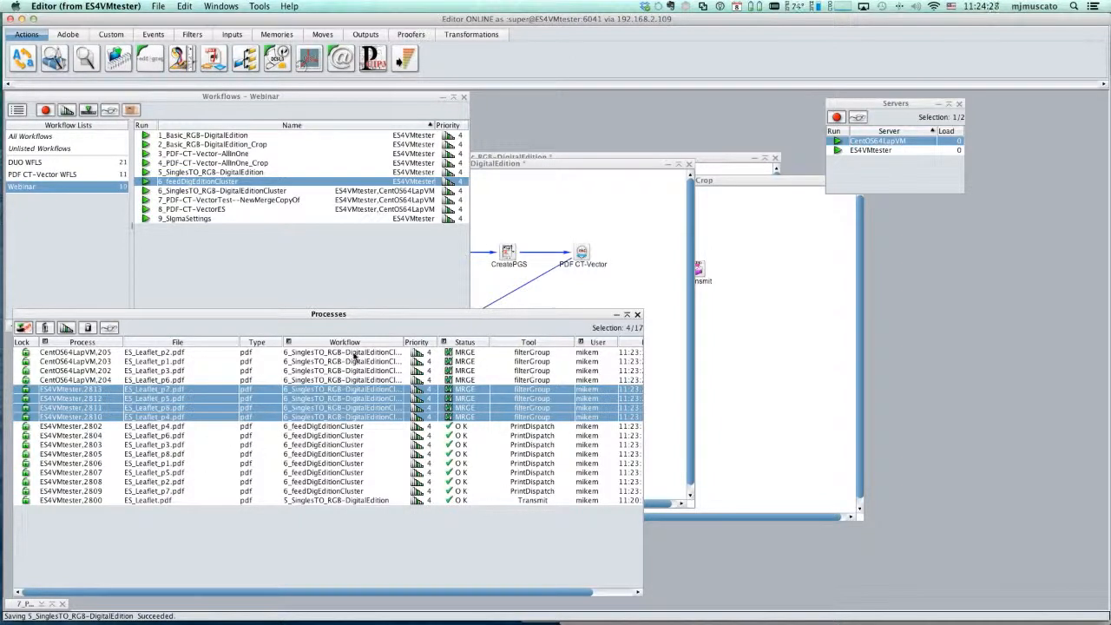
- Delete all finished and merging jobs from the Processes list, and select the 7_PDF-CT-VectorTest--NewMergeCopyOf workflow
{"action": "left_click_drag", "start_coordinate": [354, 356], "coordinate": [356, 522]}
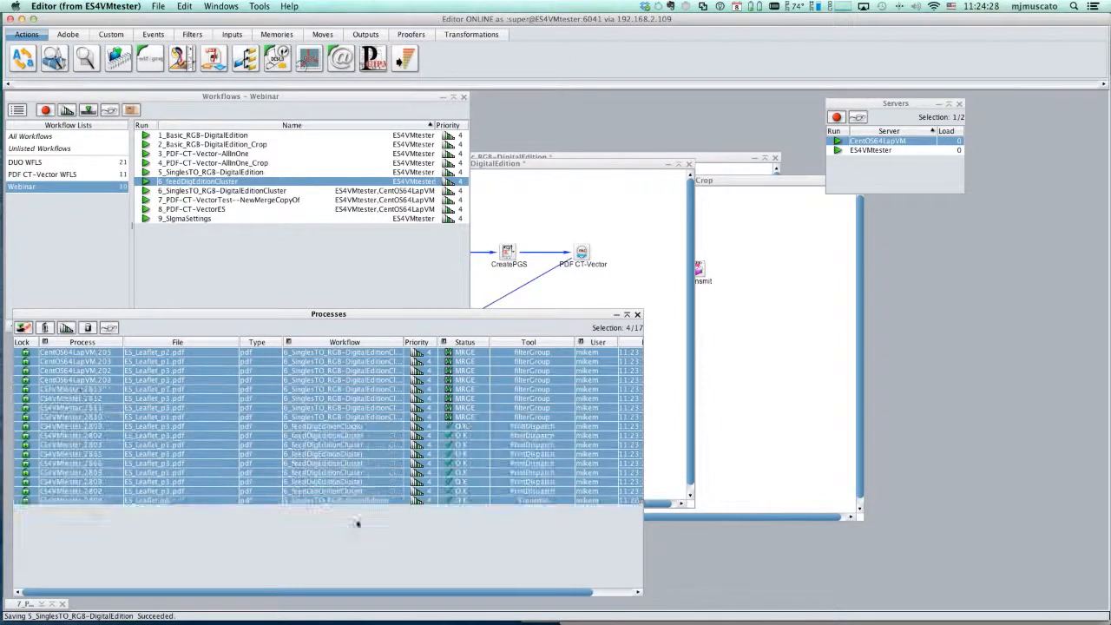
{"action": "left_click", "coordinate": [46, 328]}
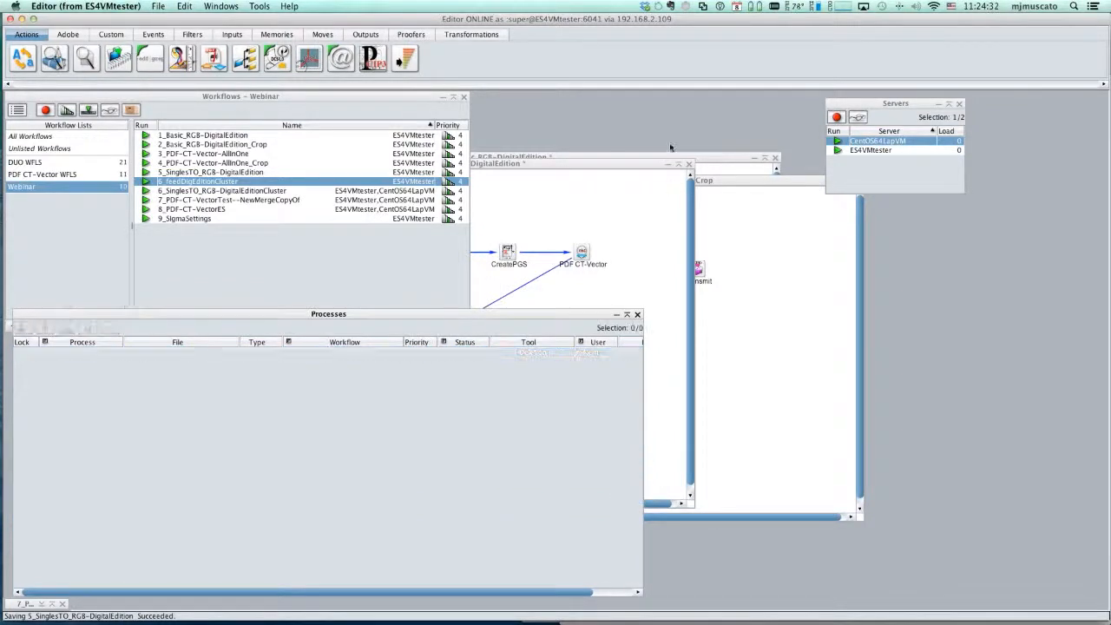
{"action": "left_click", "coordinate": [227, 200]}
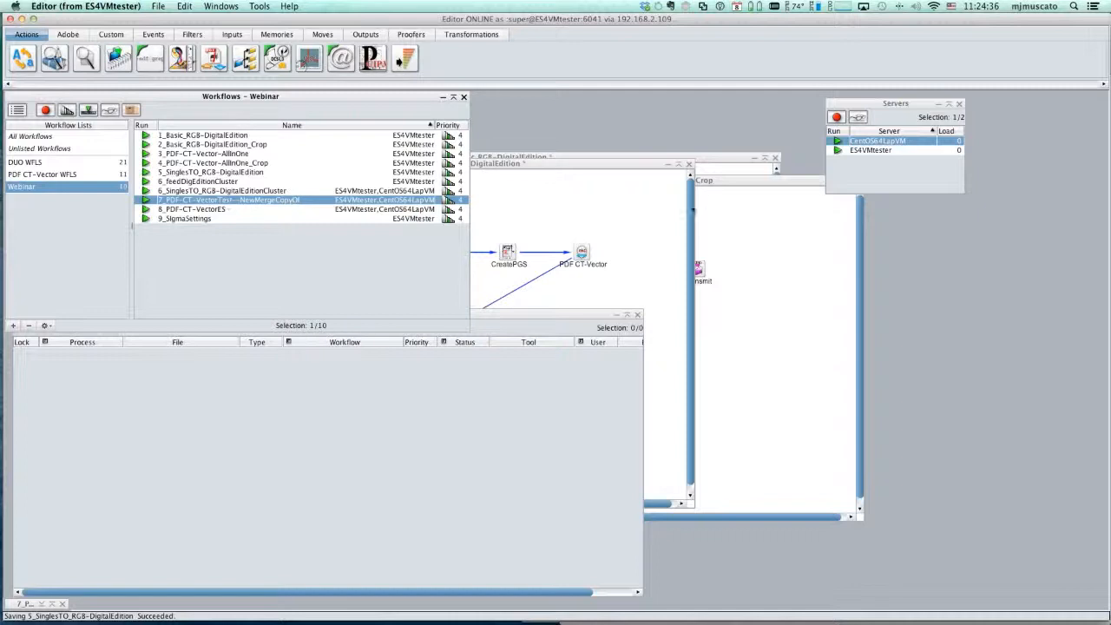
- Close the open 5_SinglesTO_RGB-DigitalEdition, 4_PDF-CT-Vector-AllInOne_Crop and 1_Basic_RGB-DigitalEdition workflow windows, saving the edited ones
{"action": "left_click", "coordinate": [651, 213]}
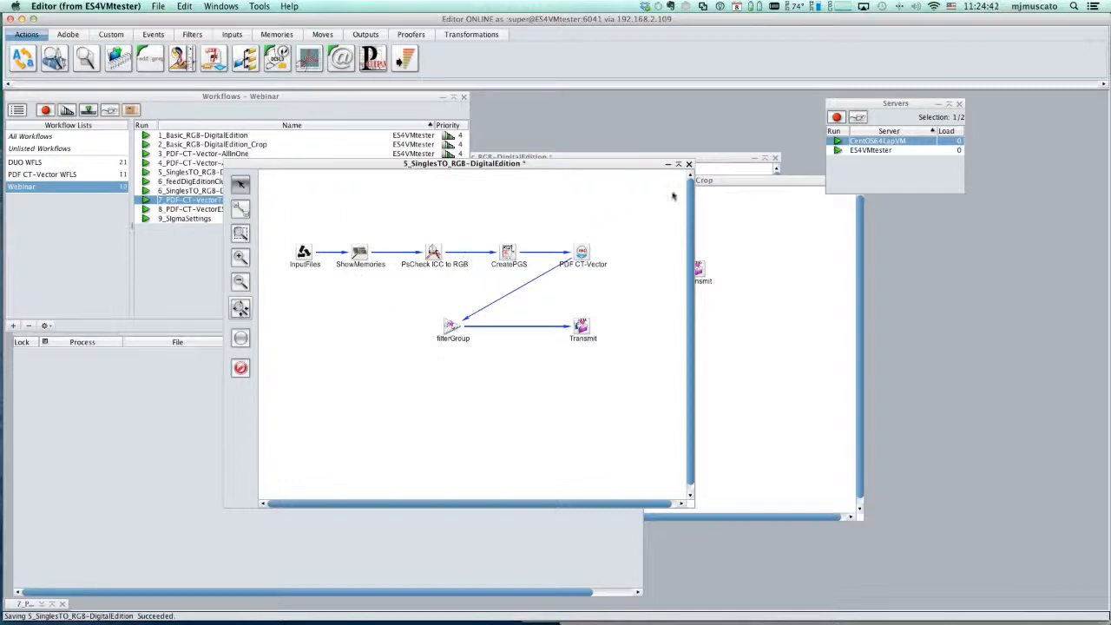
{"action": "left_click", "coordinate": [689, 164]}
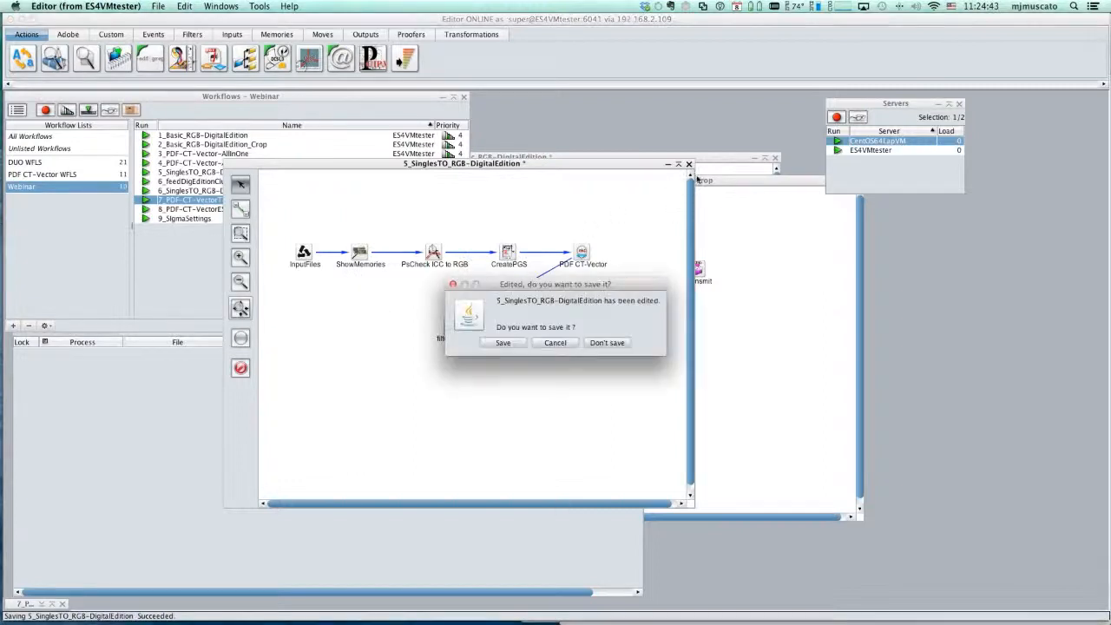
{"action": "left_click", "coordinate": [503, 342]}
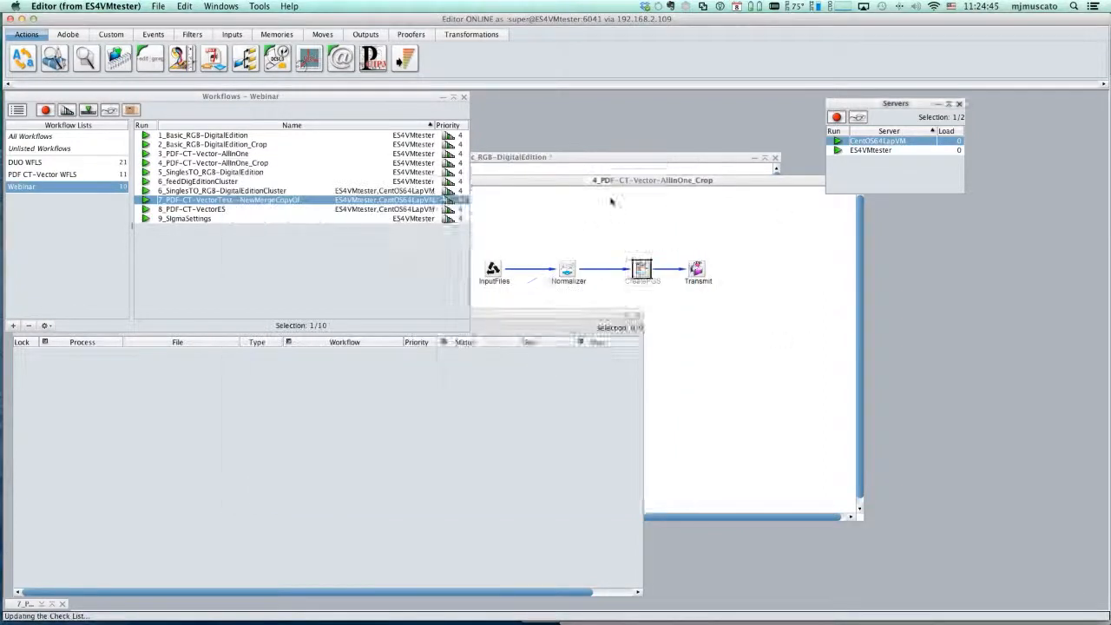
{"action": "left_click", "coordinate": [857, 182]}
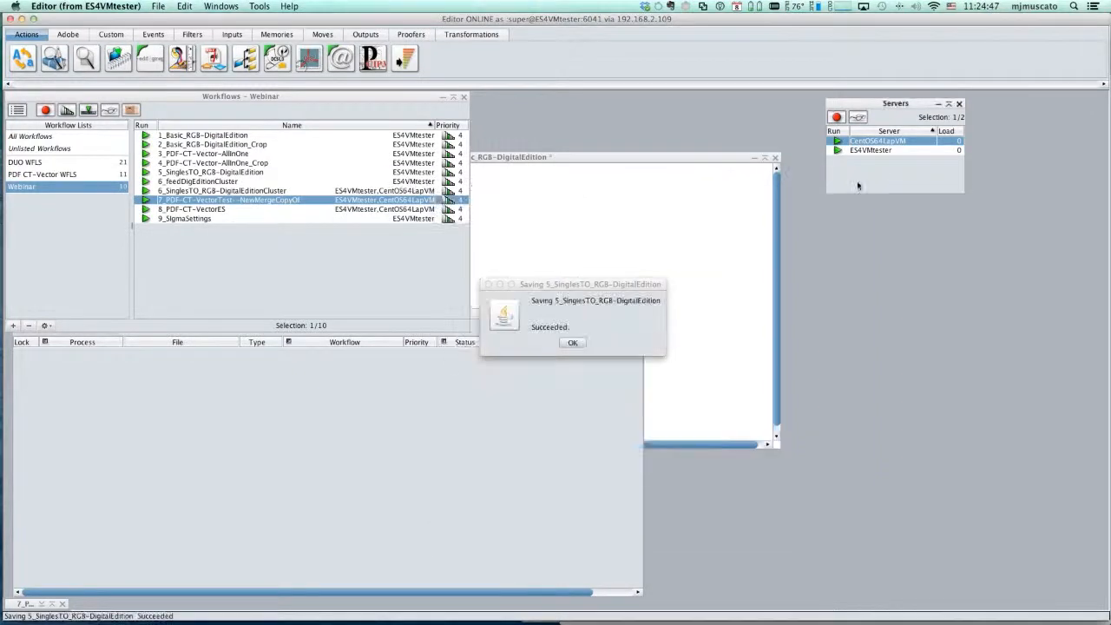
{"action": "left_click", "coordinate": [579, 341]}
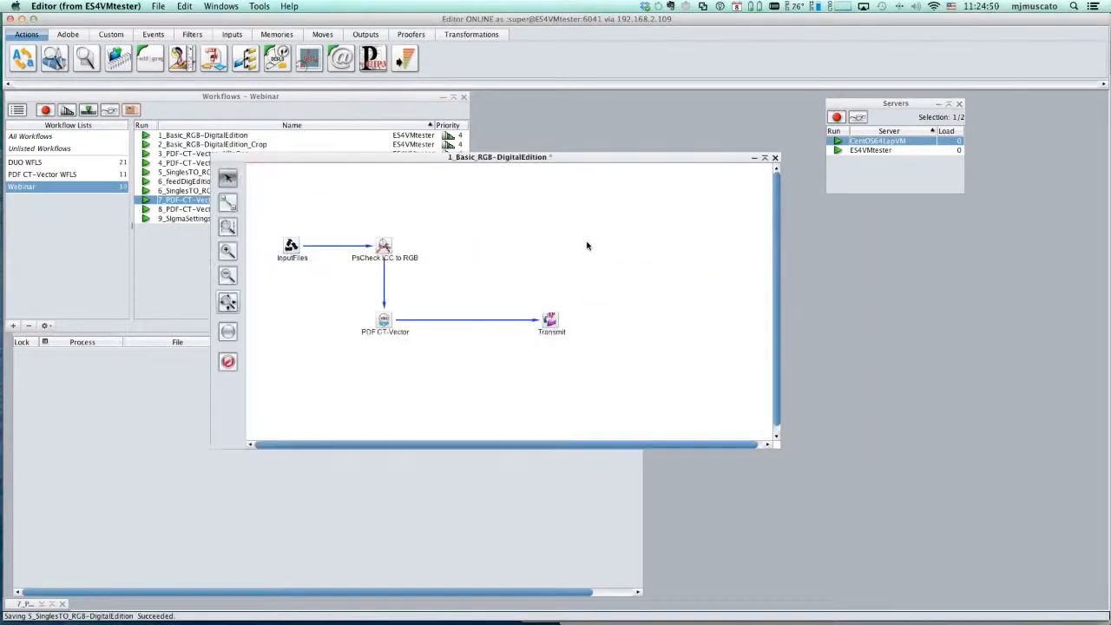
{"action": "left_click", "coordinate": [775, 159]}
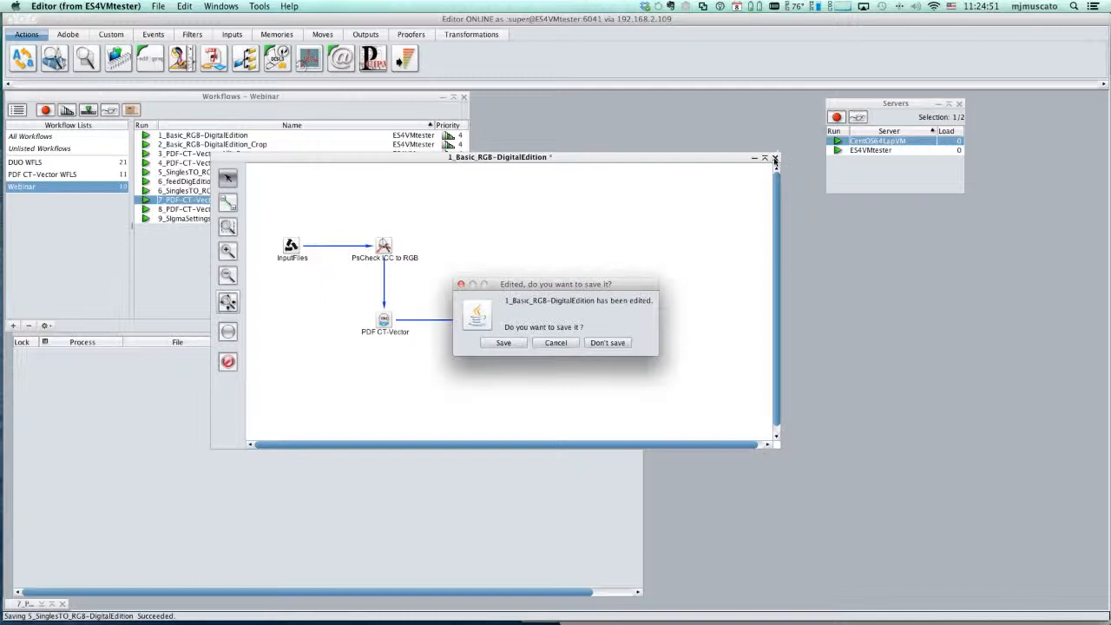
{"action": "left_click", "coordinate": [504, 342]}
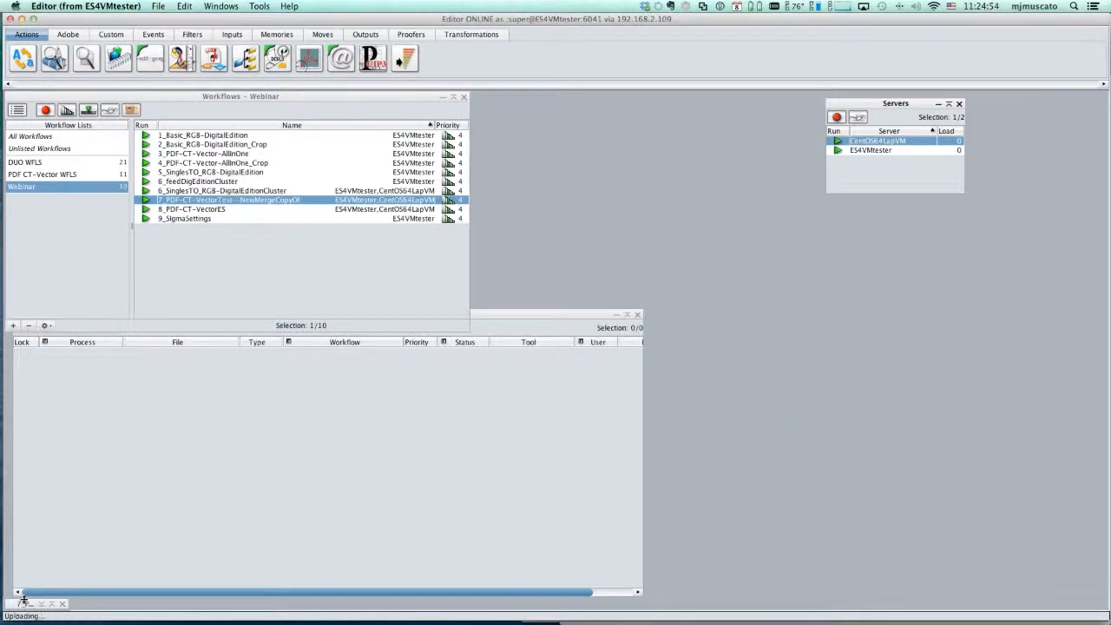
- Restore the minimized 7_PDF-CT-VectorTest--NewMergeCopyOf workflow window, reposition it, and enlarge it
{"action": "left_click", "coordinate": [22, 605]}
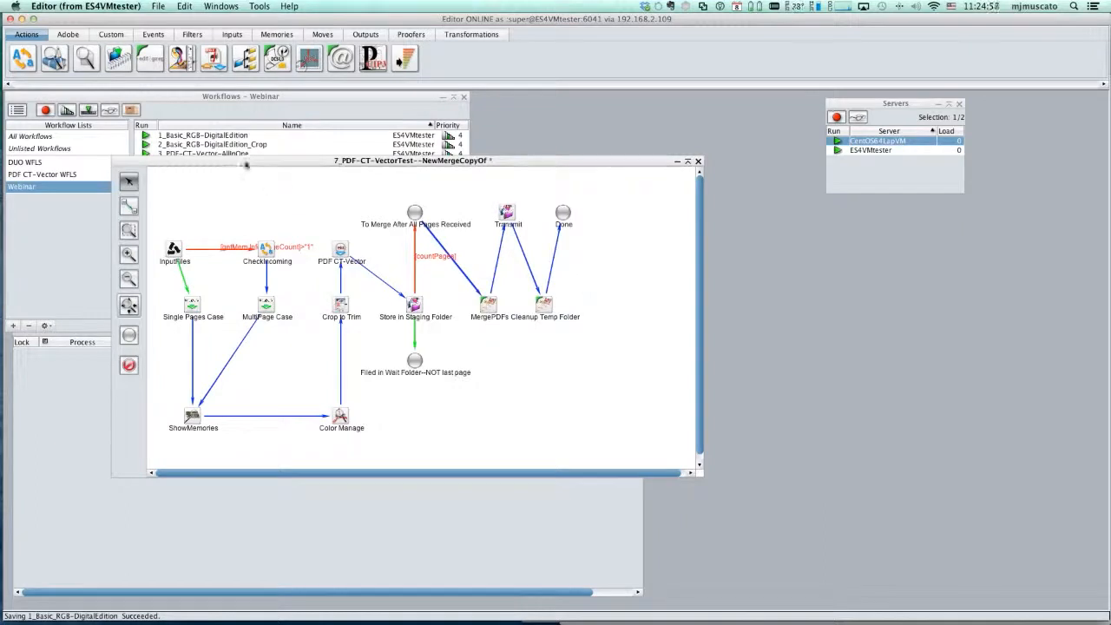
{"action": "left_click_drag", "start_coordinate": [264, 161], "coordinate": [403, 167]}
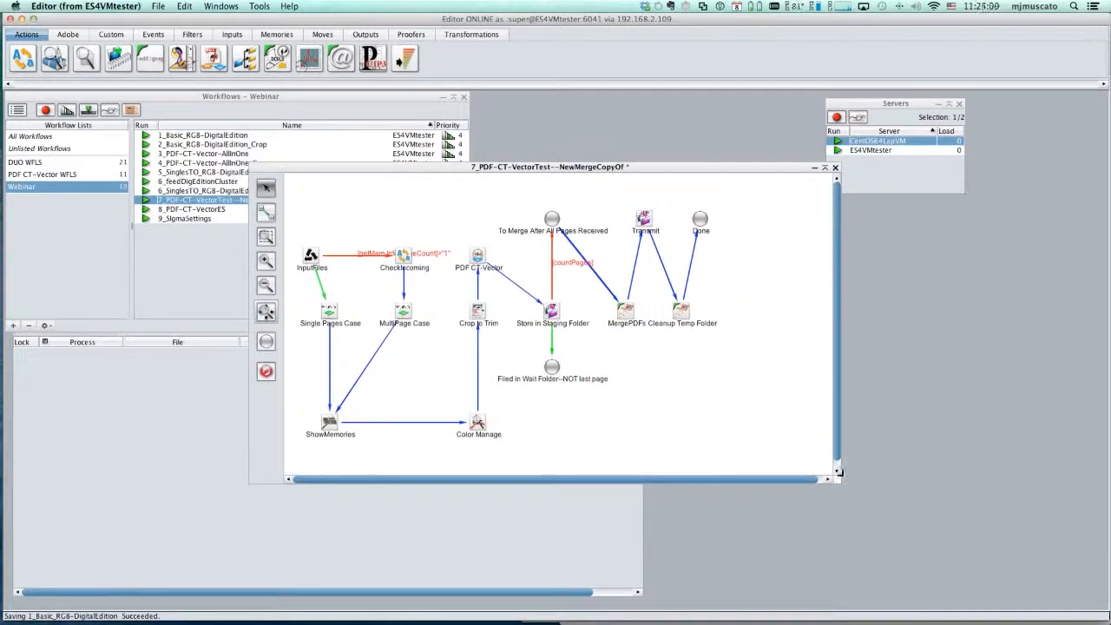
{"action": "left_click_drag", "start_coordinate": [837, 477], "coordinate": [902, 526]}
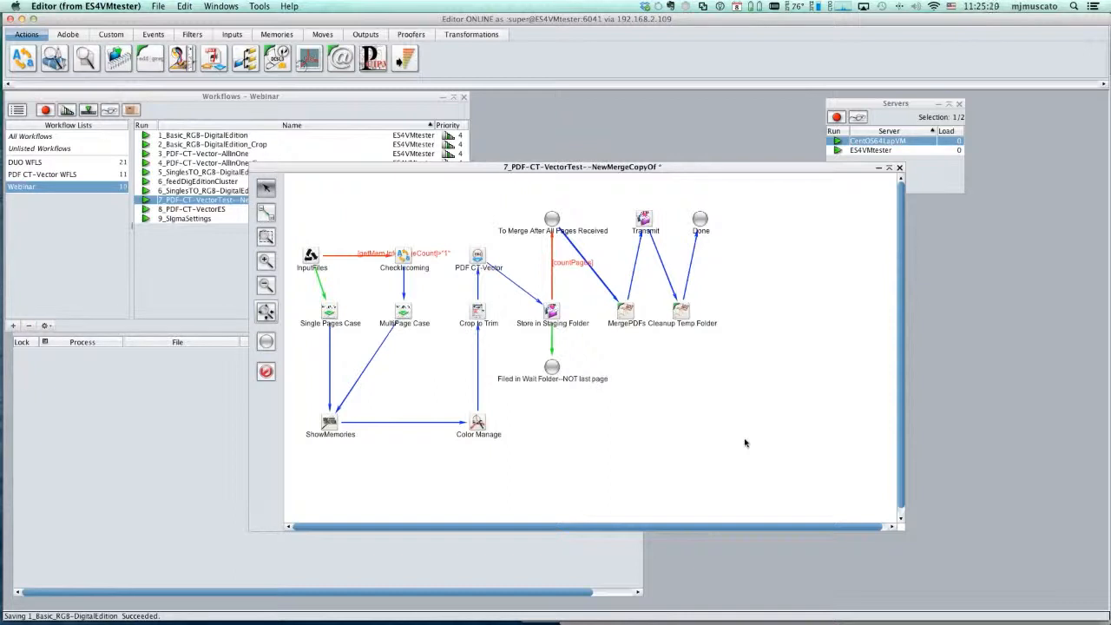
- Review the destination filename and path of the Store in Staging Folder Transmit tool, and close it without changes
{"action": "left_click", "coordinate": [549, 313]}
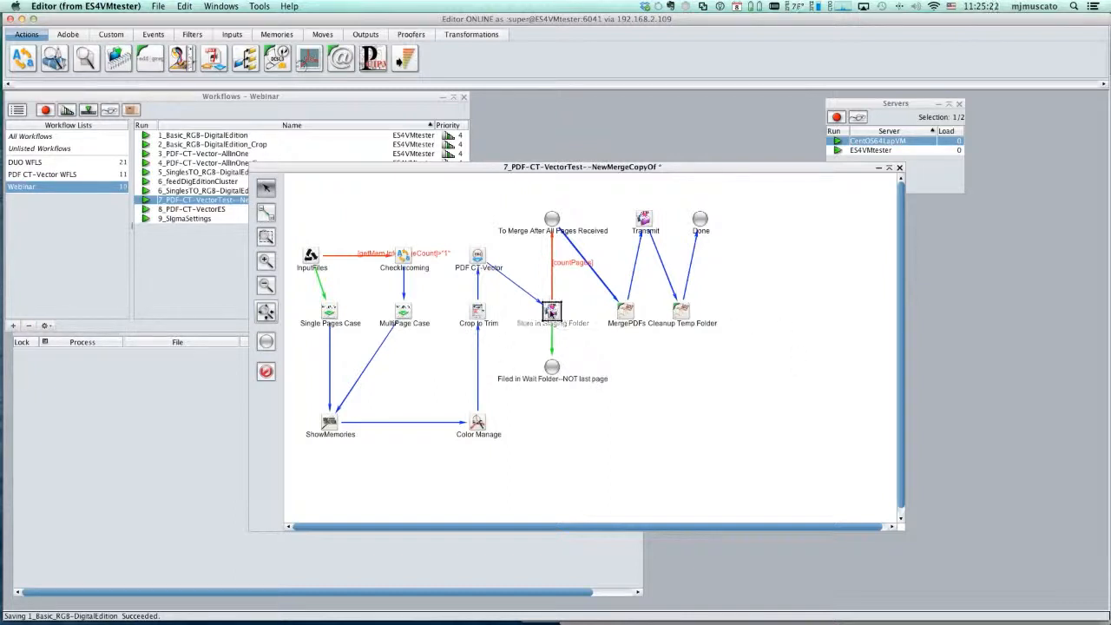
{"action": "double_click", "coordinate": [550, 314]}
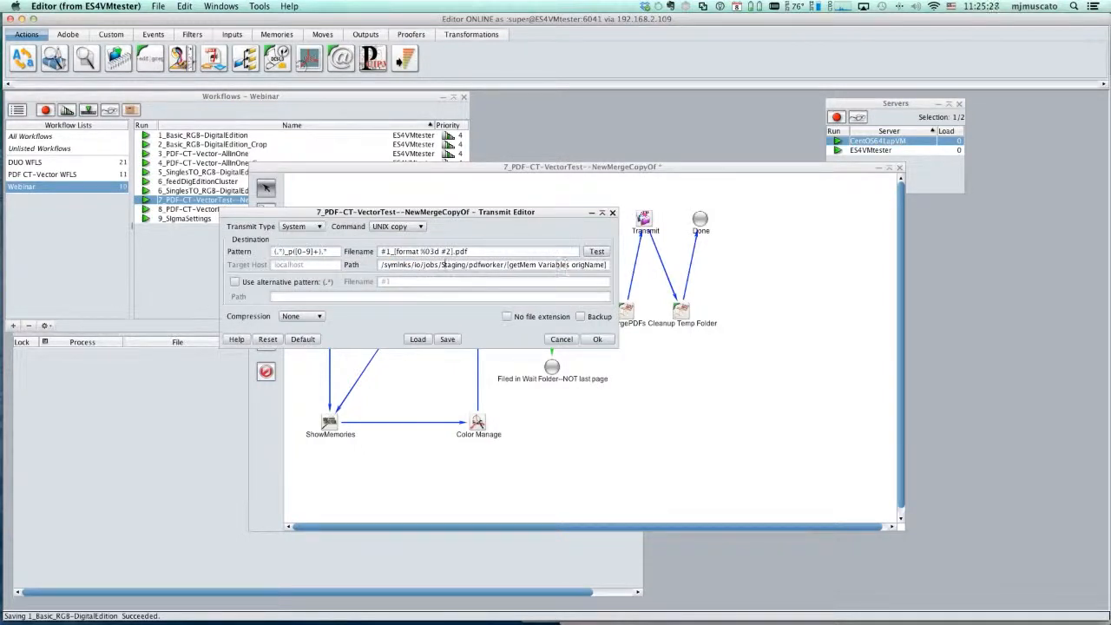
{"action": "left_click", "coordinate": [559, 341]}
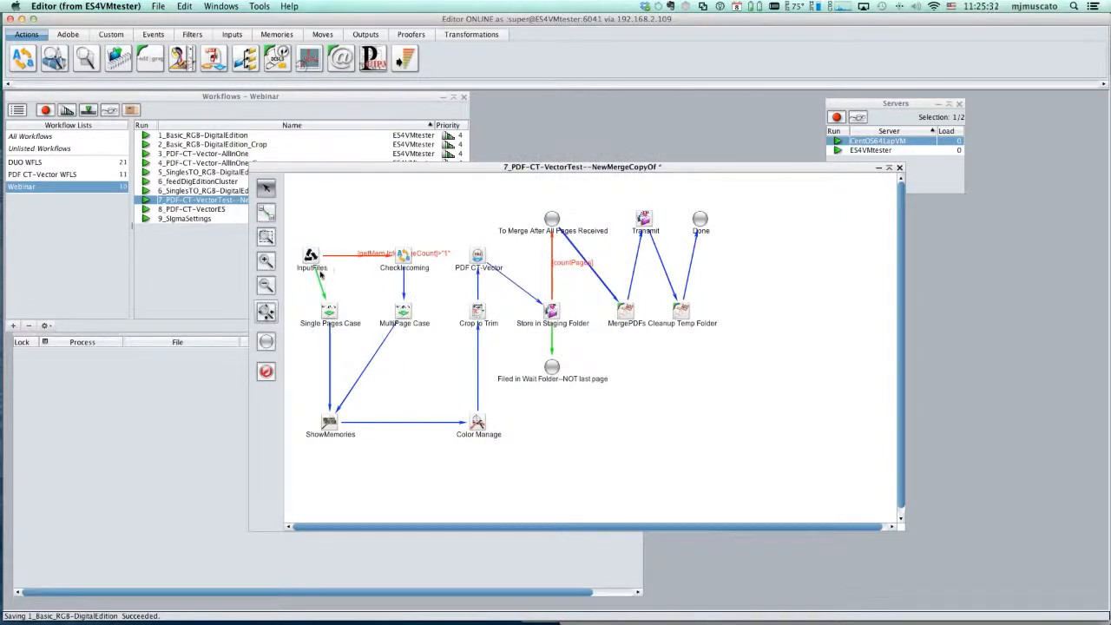
- Trace the page route through the Color Manage, PDF CT-Vector and Store in Staging Folder tools of the workflow
{"action": "left_click", "coordinate": [477, 423]}
{"action": "left_click", "coordinate": [477, 256]}
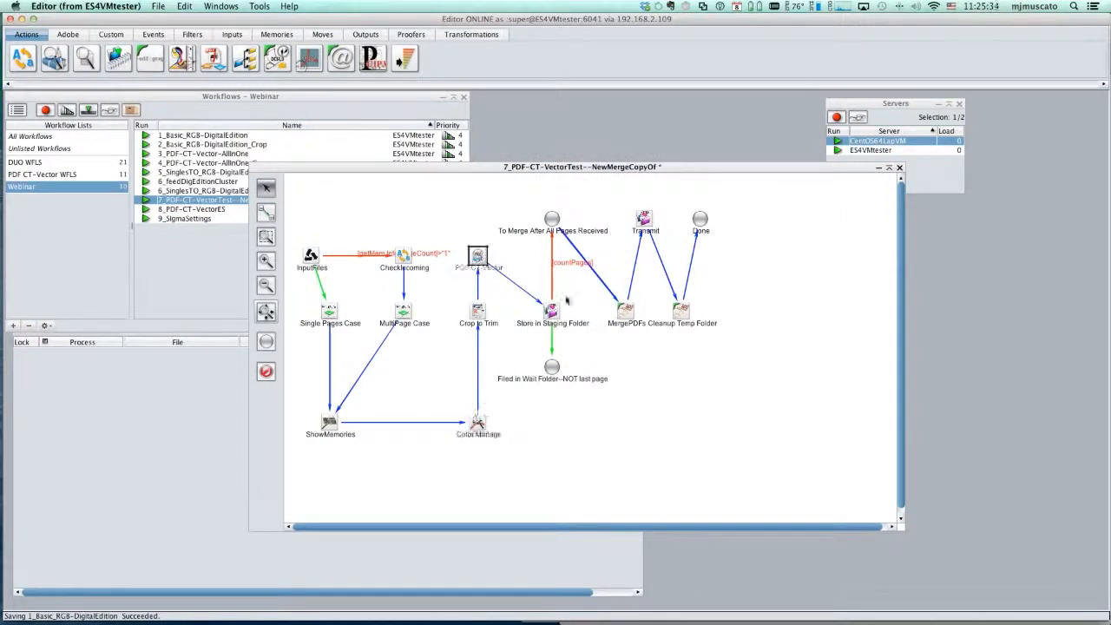
{"action": "left_click", "coordinate": [552, 313]}
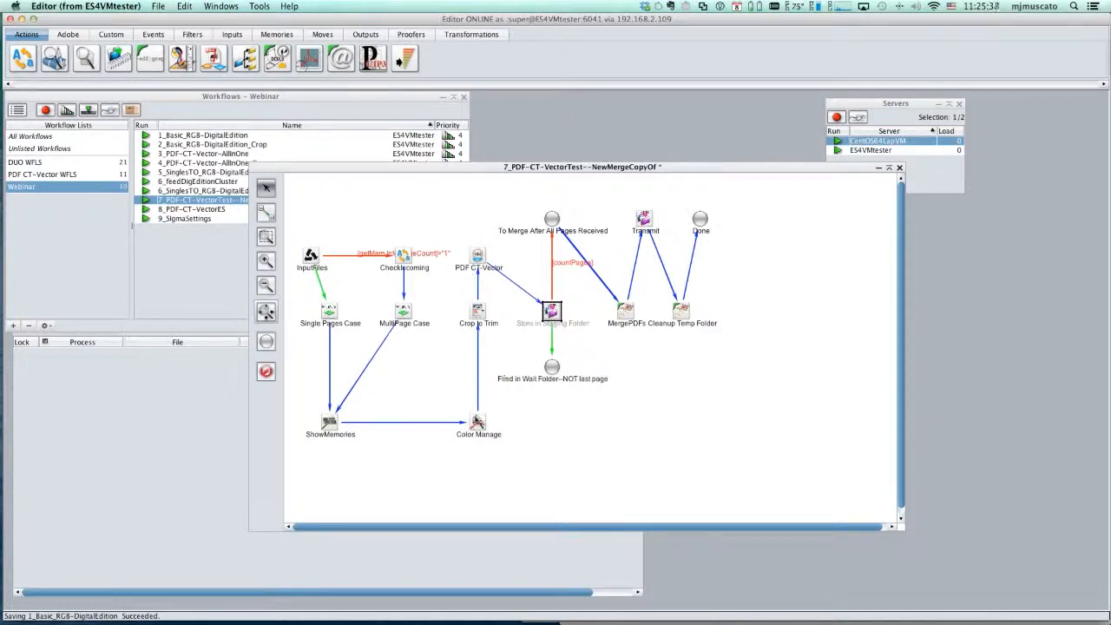
{"action": "left_click", "coordinate": [733, 466]}
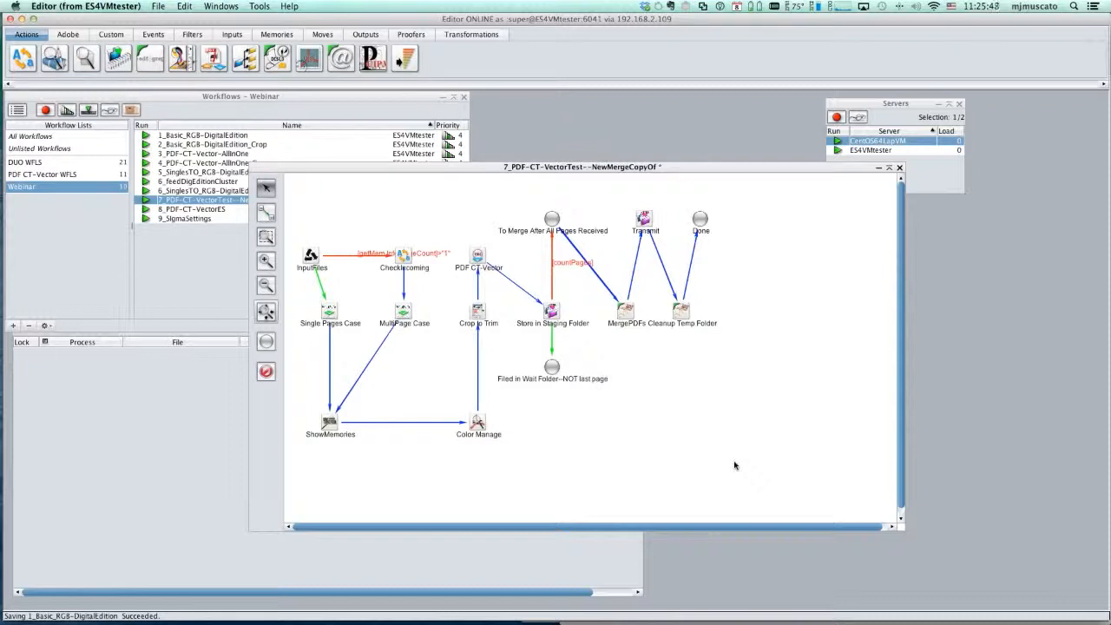
- Examine the origName-based staging path in the Store in Staging Folder tool, and cancel its editor
{"action": "double_click", "coordinate": [552, 314]}
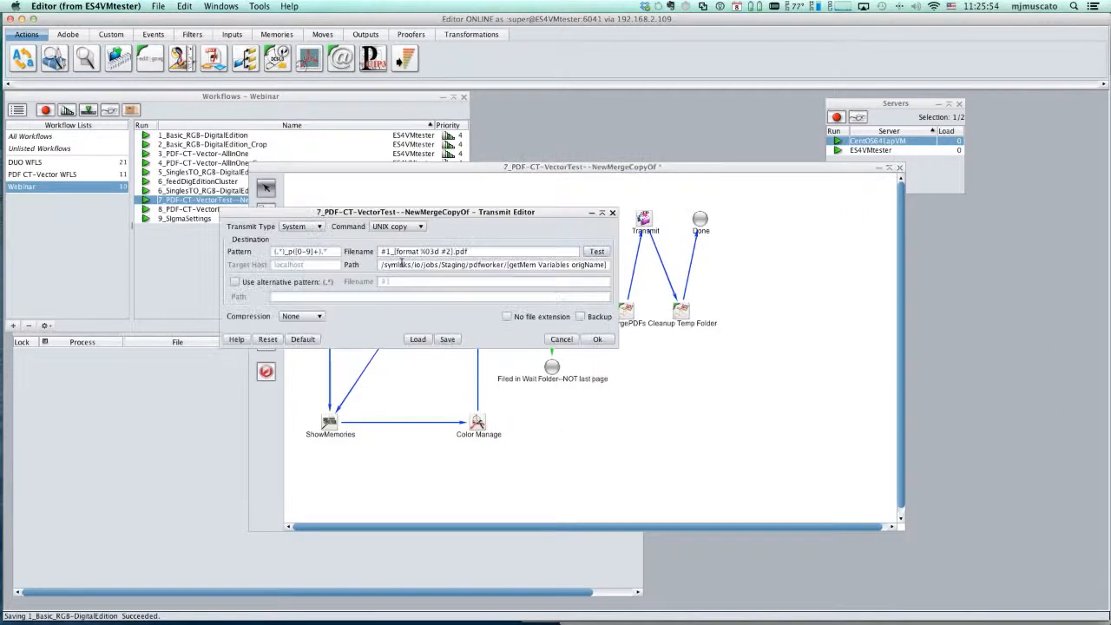
{"action": "left_click_drag", "start_coordinate": [407, 265], "coordinate": [608, 265]}
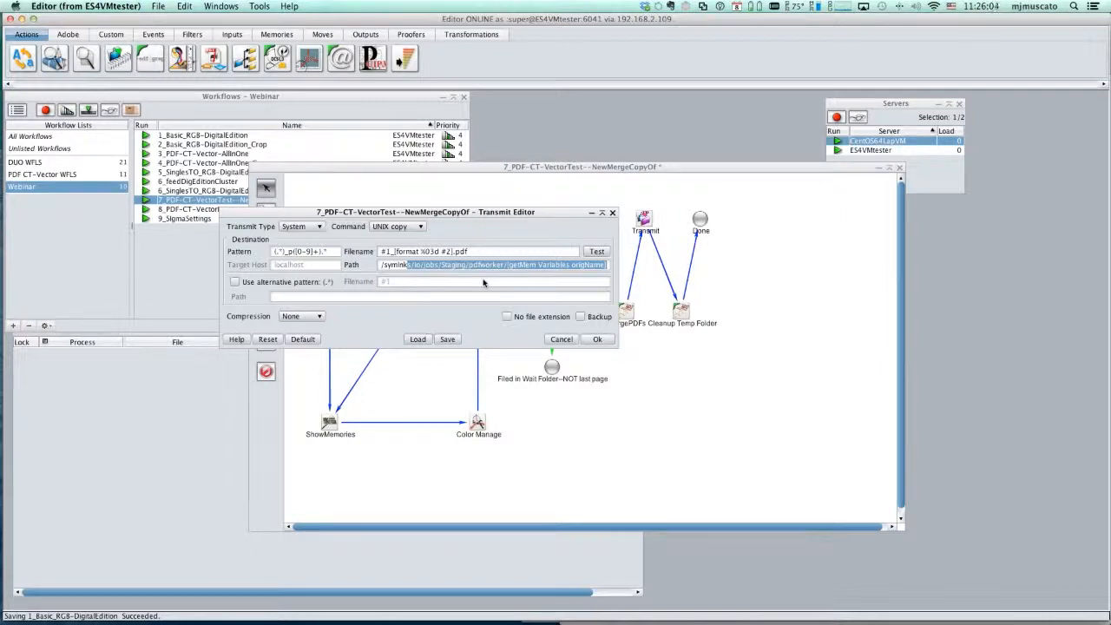
{"action": "left_click", "coordinate": [561, 340]}
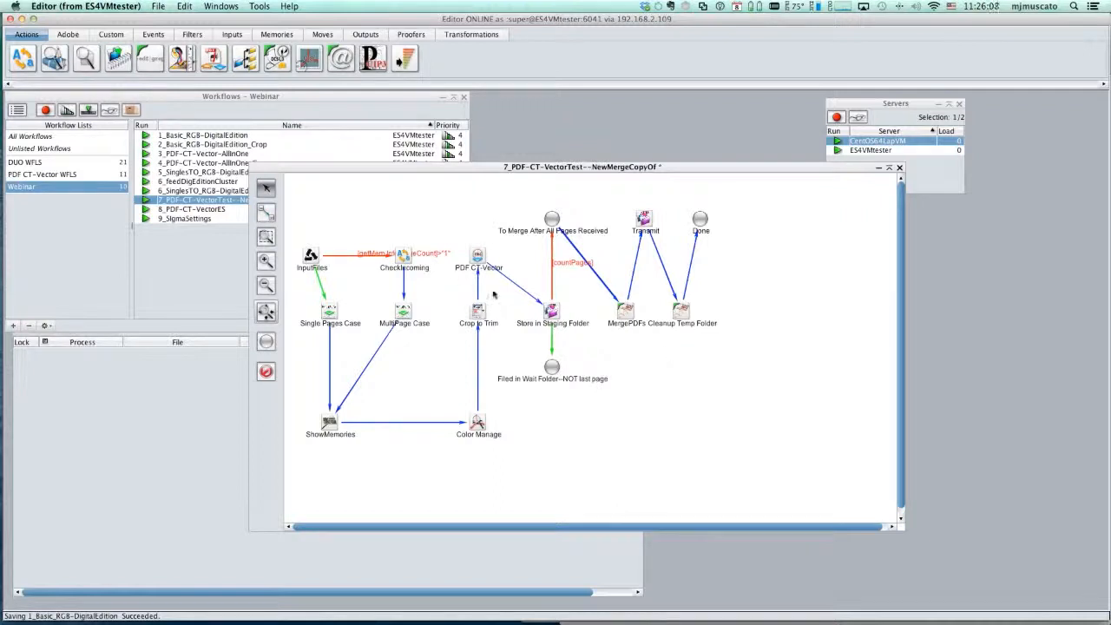
{"action": "left_click", "coordinate": [550, 312]}
{"action": "left_click", "coordinate": [555, 465]}
- Inspect the TotalPages rule of the Single Pages Case tool and its WebLink file count value, and cancel both dialogs
{"action": "left_click", "coordinate": [330, 310]}
{"action": "double_click", "coordinate": [330, 310]}
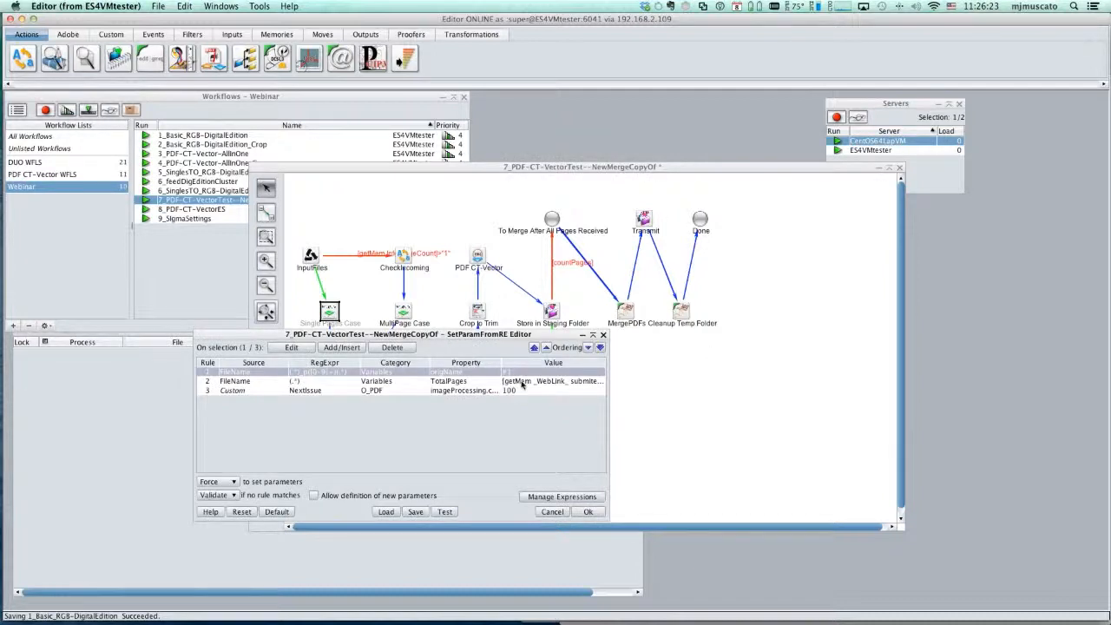
{"action": "double_click", "coordinate": [521, 383]}
{"action": "double_click", "coordinate": [761, 287]}
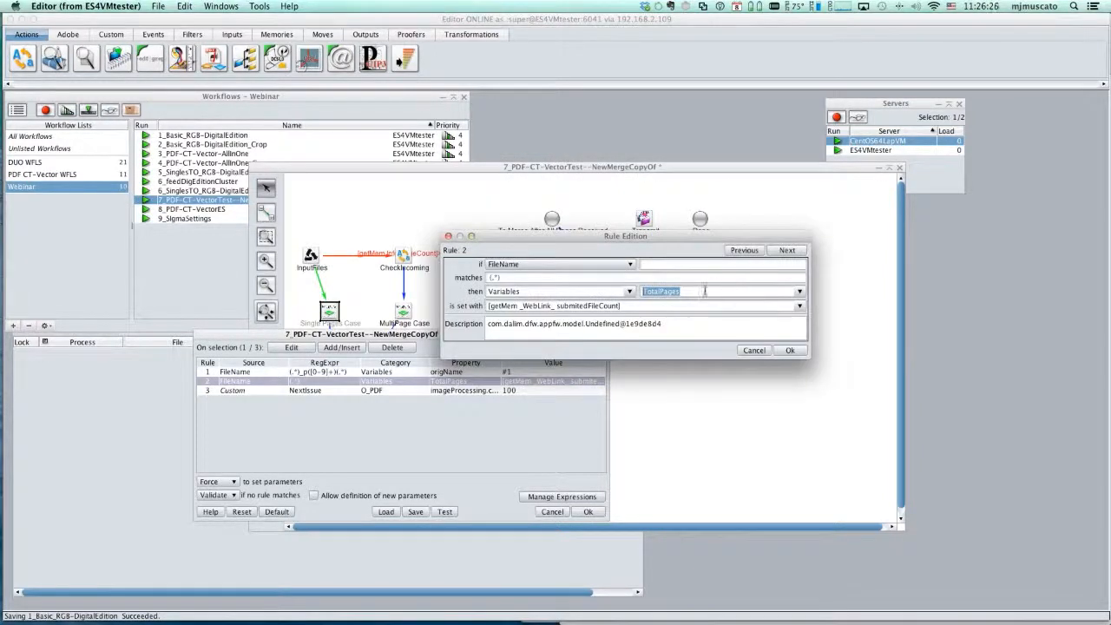
{"action": "left_click_drag", "start_coordinate": [539, 306], "coordinate": [598, 305]}
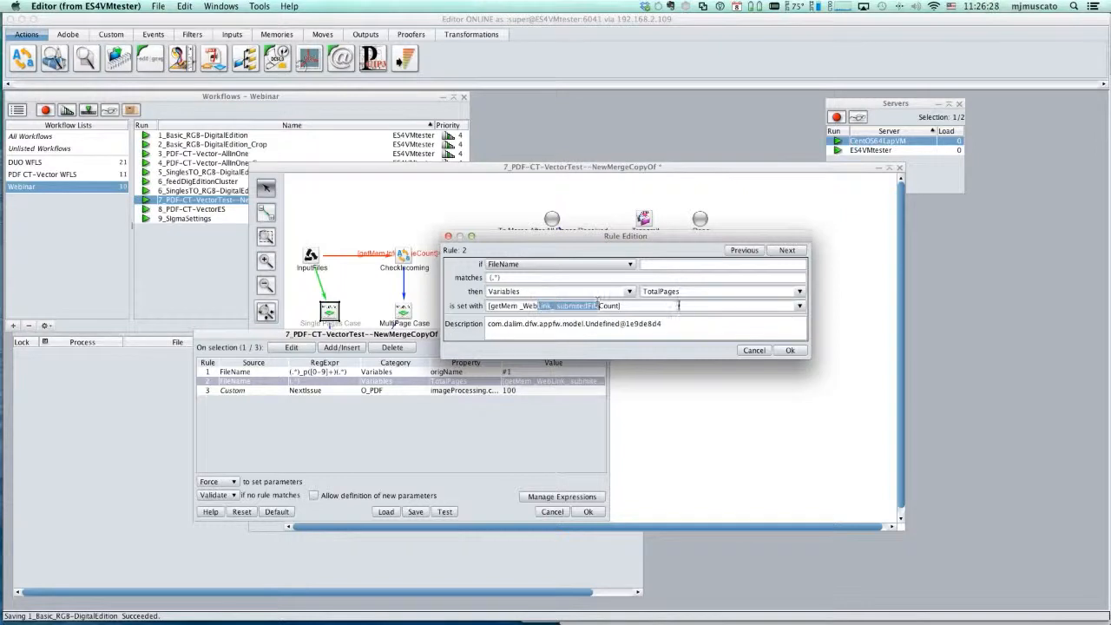
{"action": "left_click", "coordinate": [739, 351]}
{"action": "left_click", "coordinate": [552, 512]}
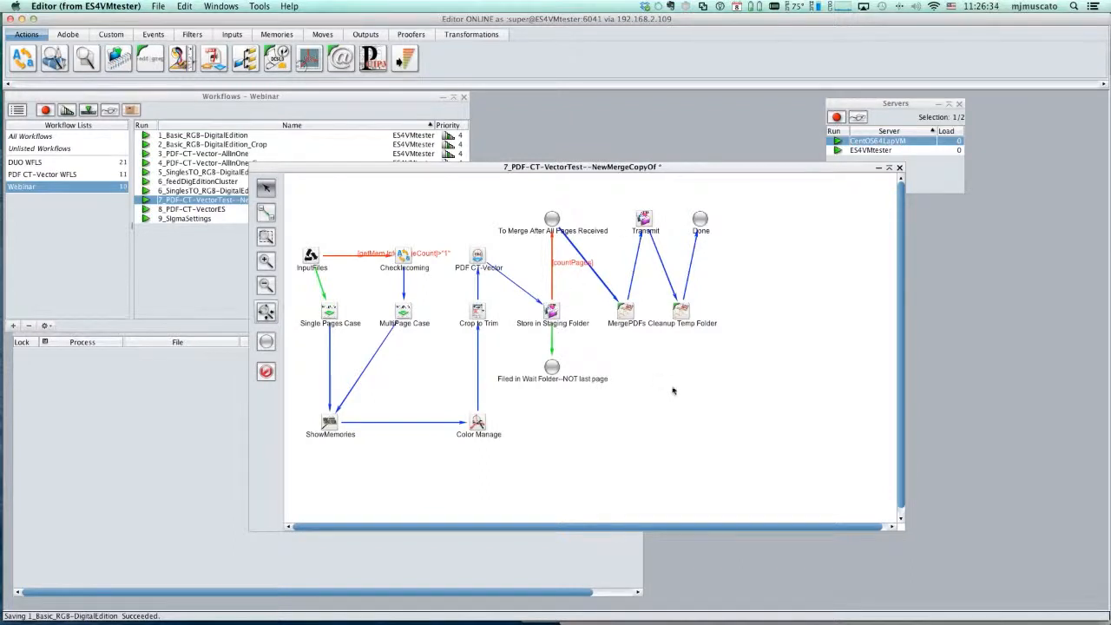
- Open the workflow's procedures for viewing, and move and enlarge their window to fit the full code lines
{"action": "right_click", "coordinate": [657, 366]}
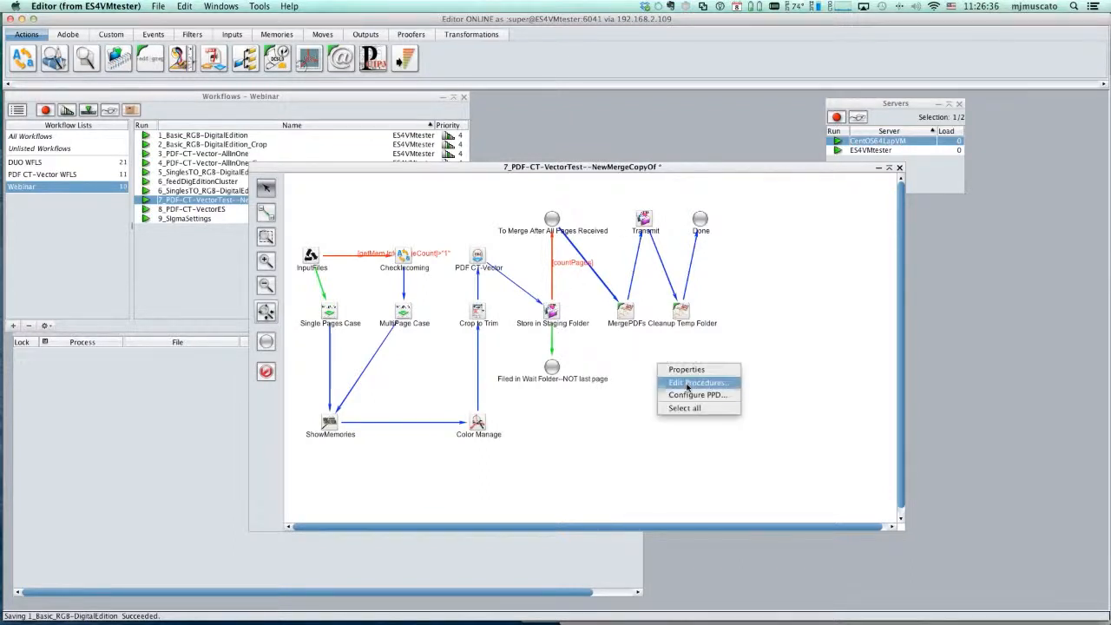
{"action": "left_click", "coordinate": [686, 384]}
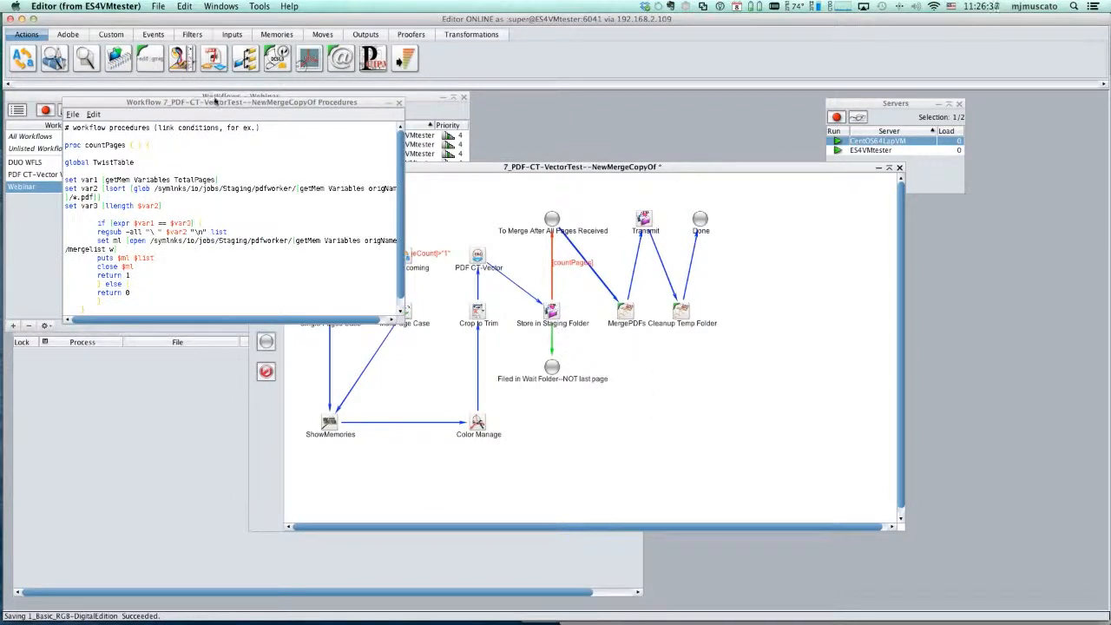
{"action": "left_click_drag", "start_coordinate": [215, 102], "coordinate": [417, 143]}
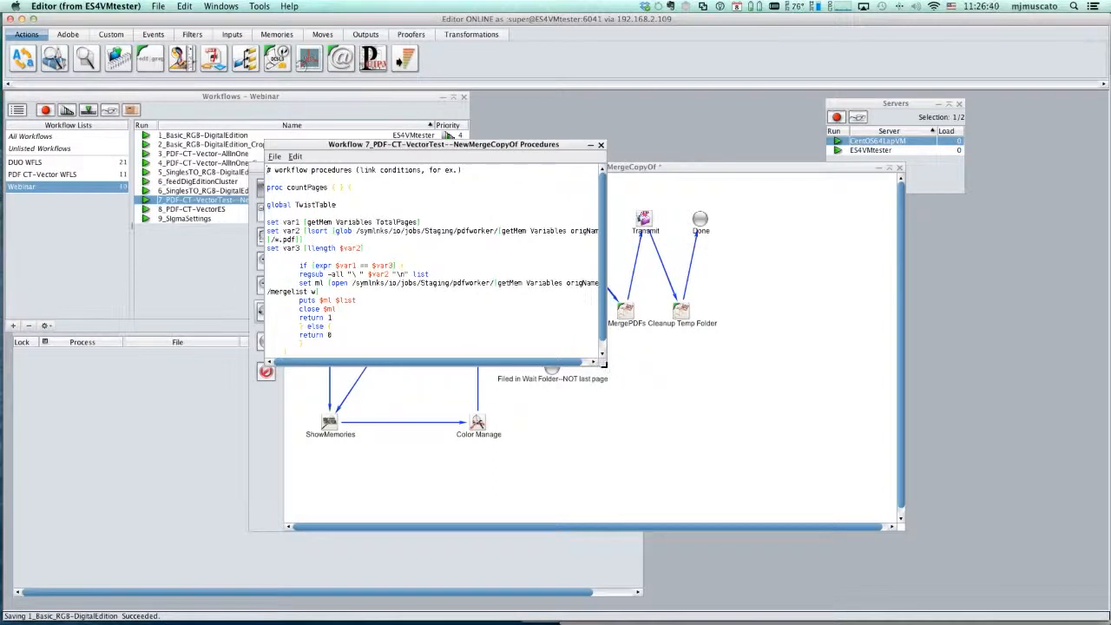
{"action": "left_click_drag", "start_coordinate": [603, 361], "coordinate": [831, 476]}
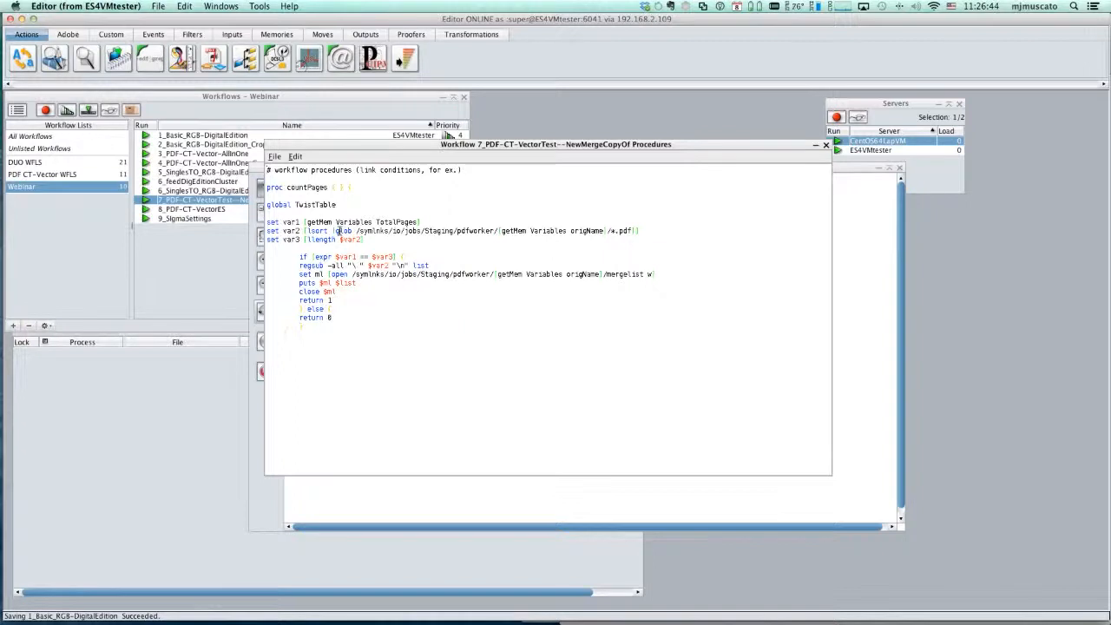
- Examine the countPages procedure's staging folder path, TotalPages variable, list length and the condition comparing var1 with var3
{"action": "left_click_drag", "start_coordinate": [356, 231], "coordinate": [606, 229]}
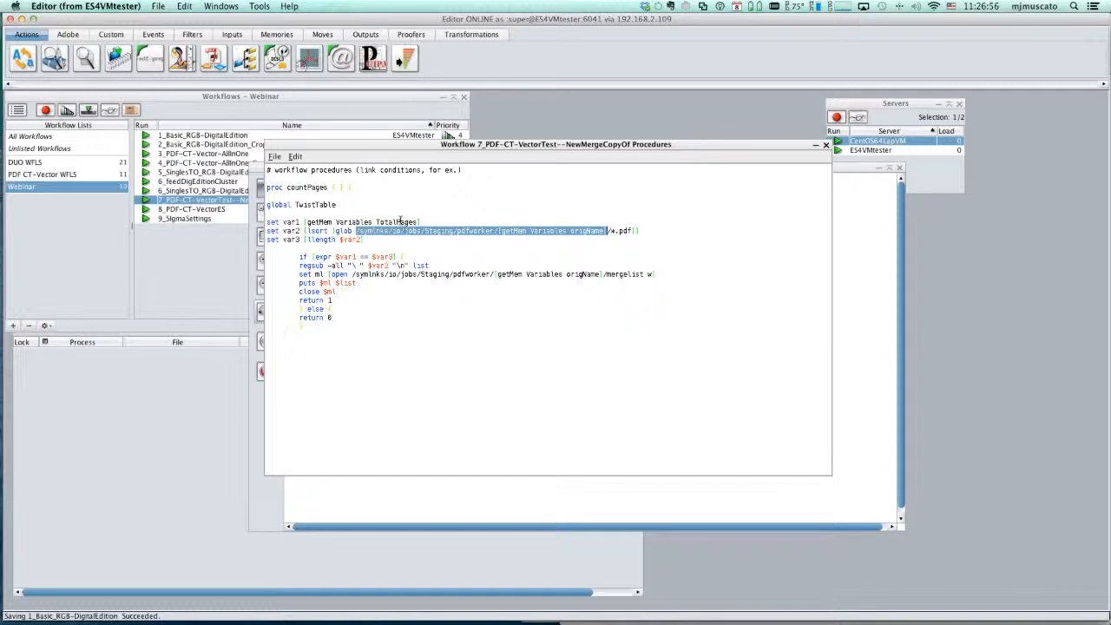
{"action": "left_click", "coordinate": [401, 222]}
{"action": "left_click_drag", "start_coordinate": [421, 222], "coordinate": [314, 220]}
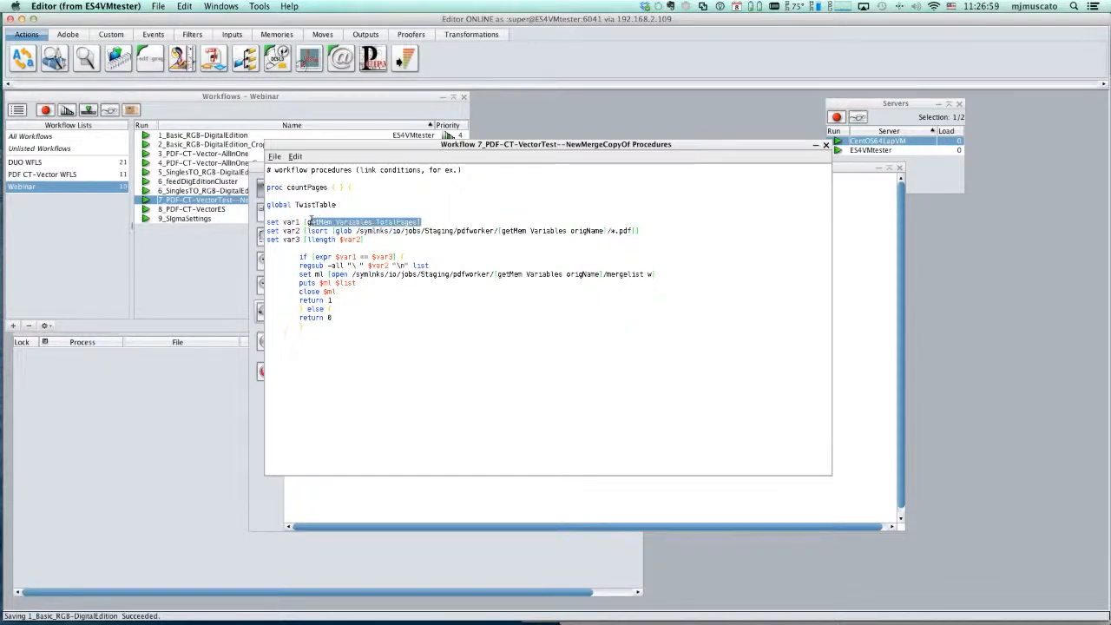
{"action": "left_click", "coordinate": [364, 205]}
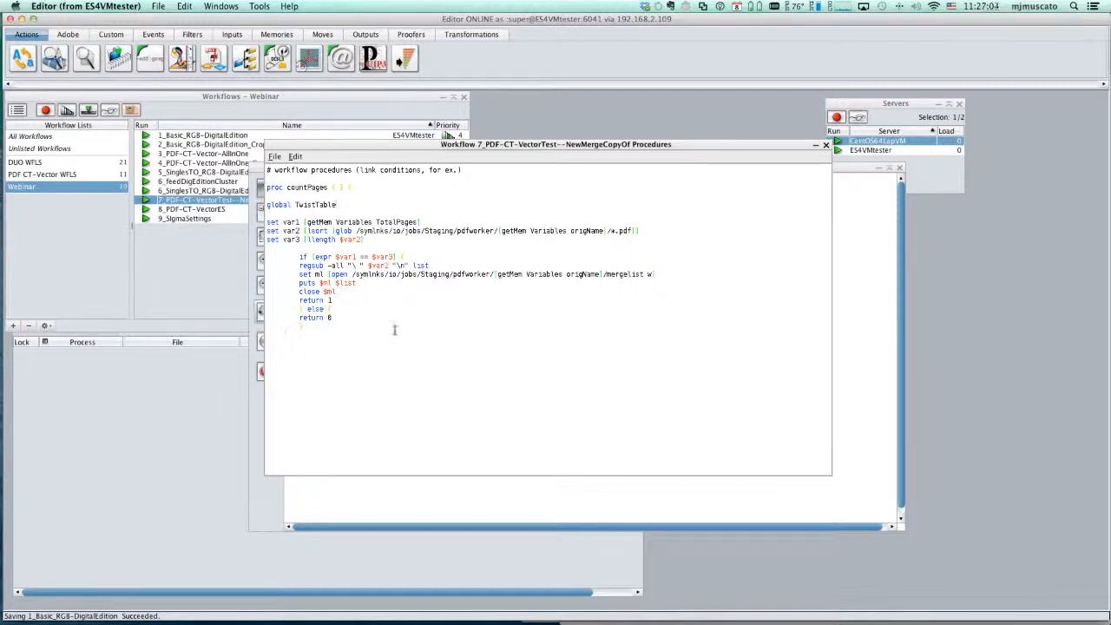
{"action": "left_click_drag", "start_coordinate": [310, 256], "coordinate": [422, 256]}
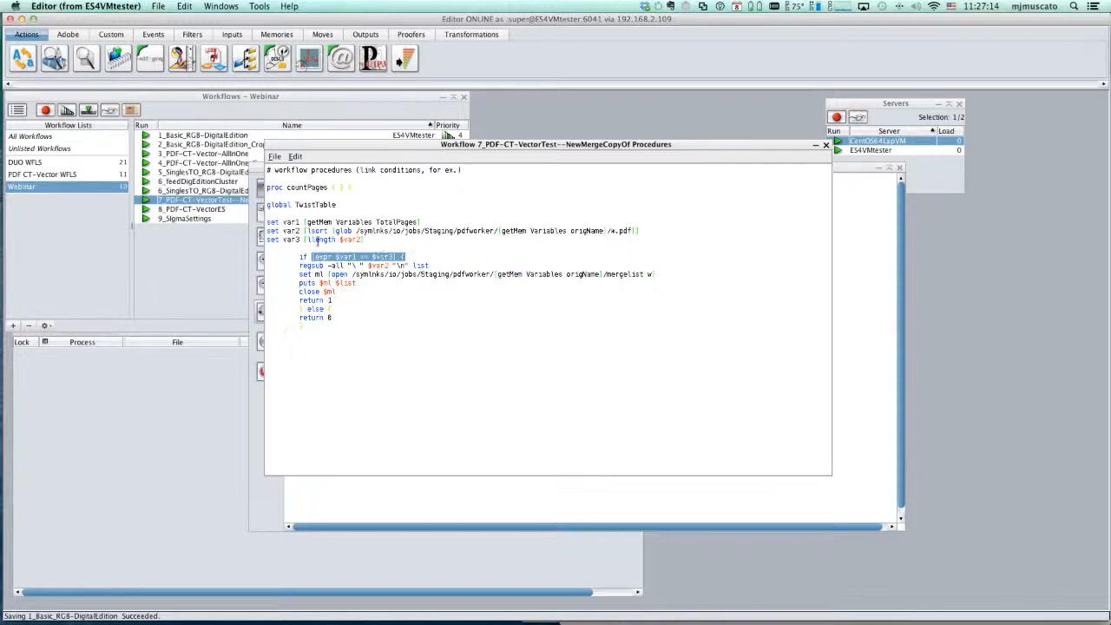
{"action": "left_click_drag", "start_coordinate": [306, 241], "coordinate": [382, 251]}
{"action": "left_click", "coordinate": [425, 260]}
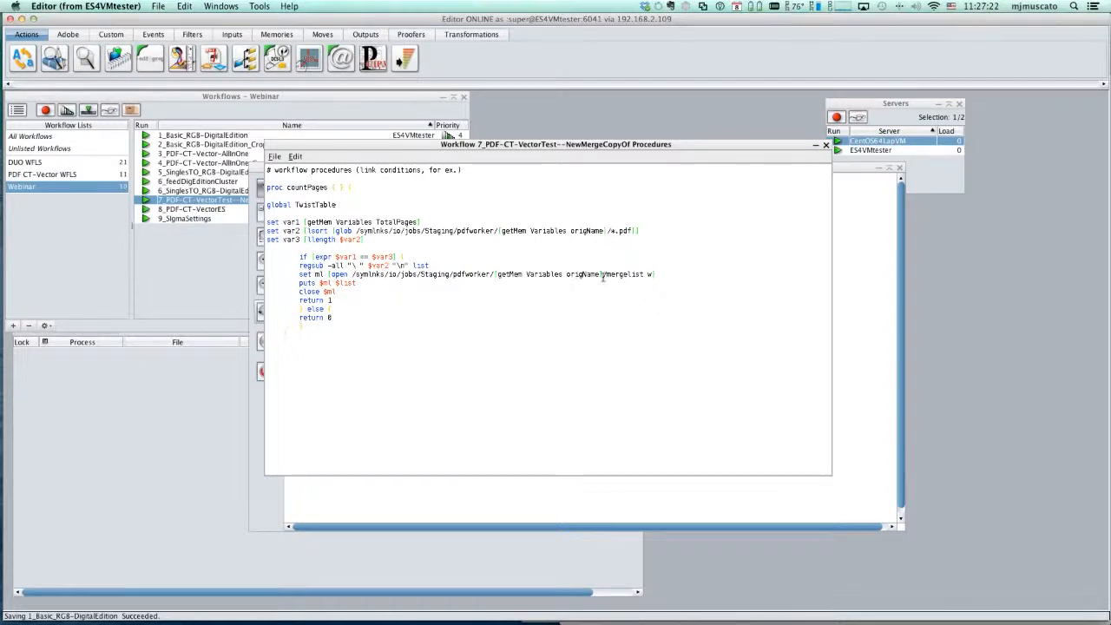
- Examine where the countPages procedure writes the mergelist file and returns 1, and close the procedures window
{"action": "left_click_drag", "start_coordinate": [605, 274], "coordinate": [644, 273]}
{"action": "left_click_drag", "start_coordinate": [319, 300], "coordinate": [332, 300]}
{"action": "left_click", "coordinate": [368, 297]}
{"action": "left_click", "coordinate": [274, 156]}
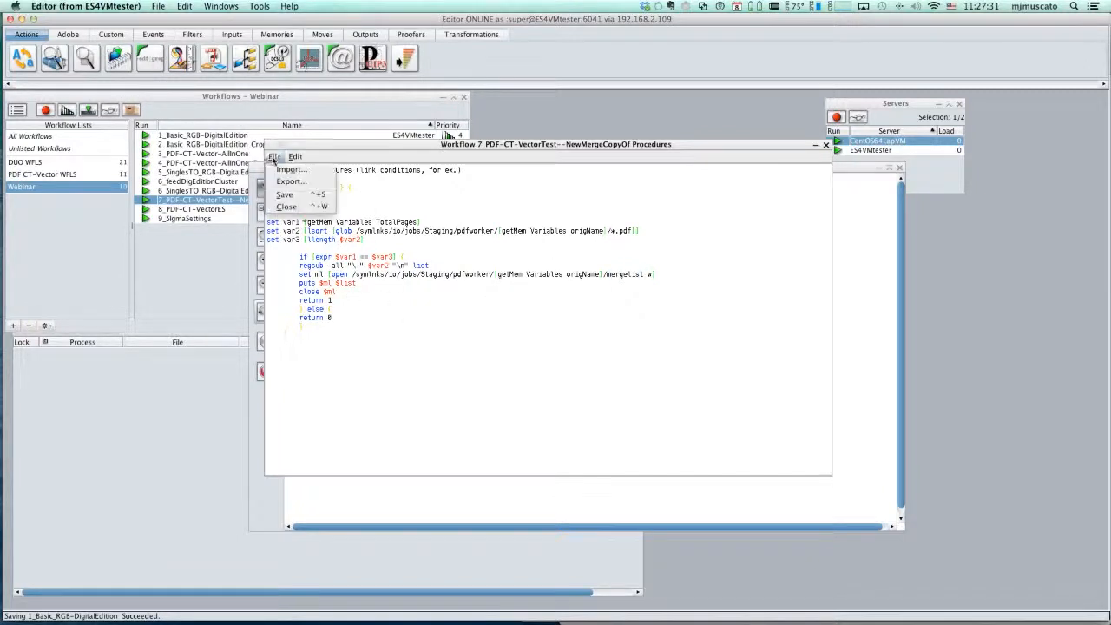
{"action": "left_click", "coordinate": [286, 207]}
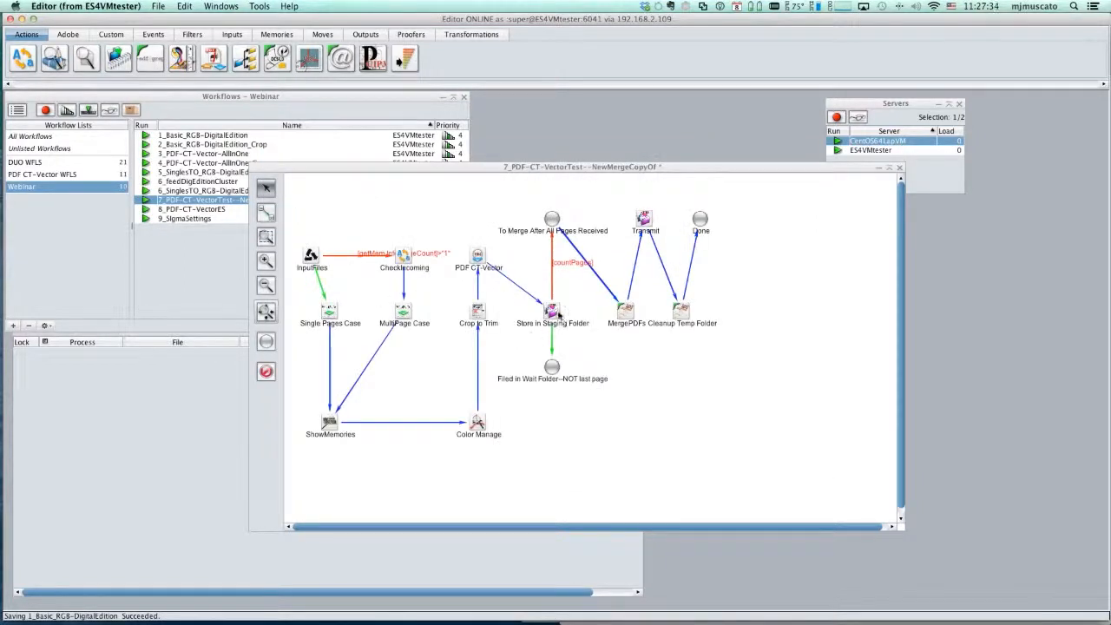
- Trace the workflow path from Store in Staging Folder through To Merge After All Pages Received to MergePDFs
{"action": "left_click", "coordinate": [558, 314]}
{"action": "left_click", "coordinate": [551, 220]}
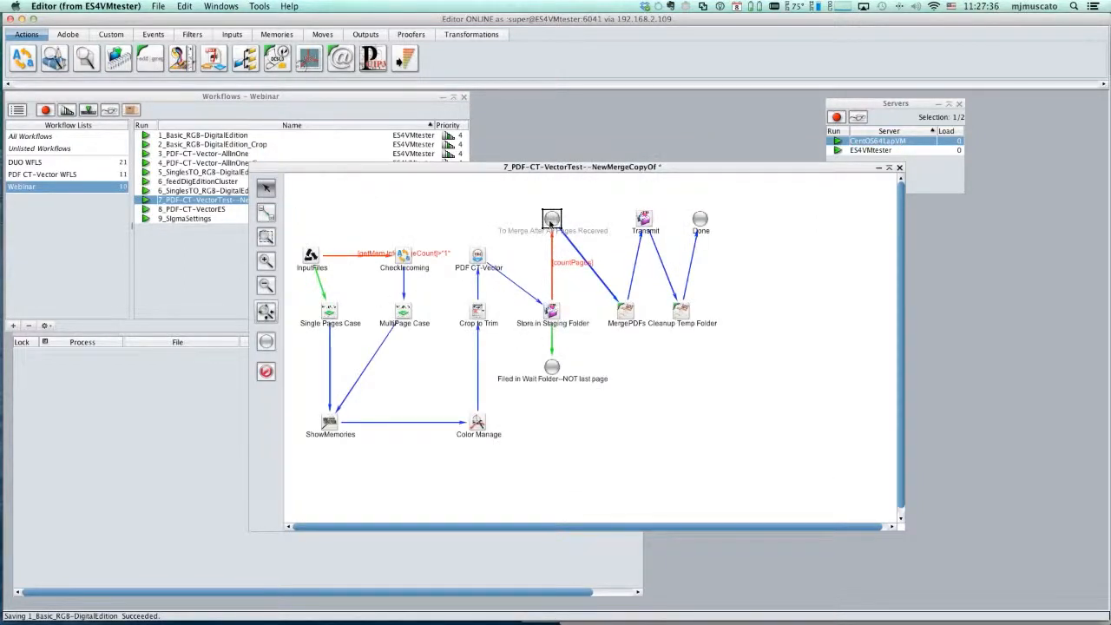
{"action": "left_click", "coordinate": [551, 311]}
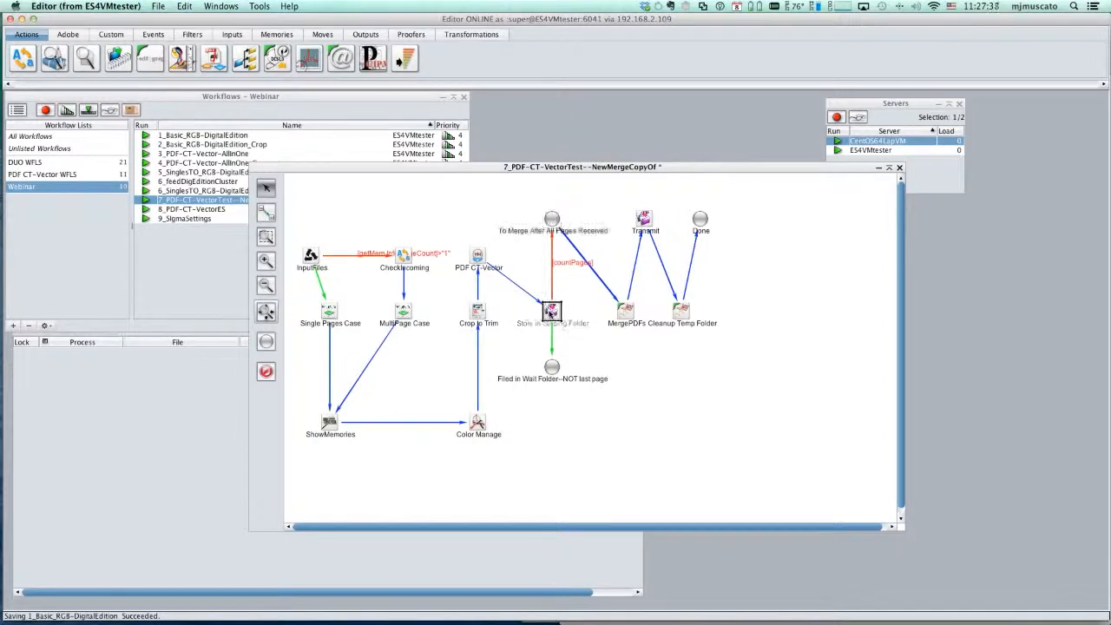
{"action": "left_click", "coordinate": [551, 219]}
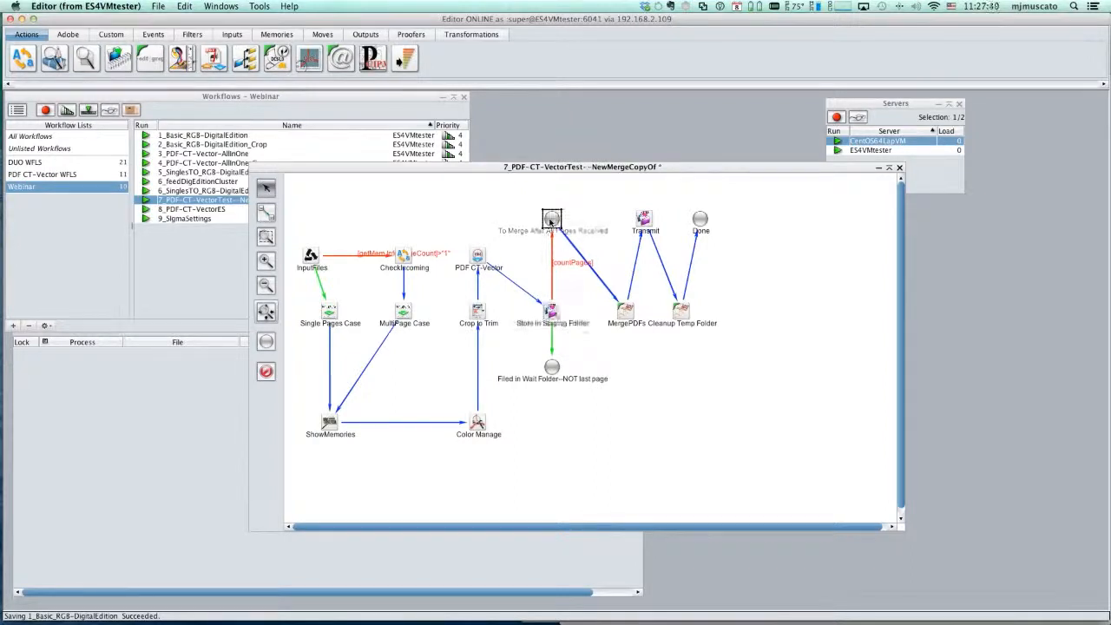
{"action": "left_click", "coordinate": [621, 315]}
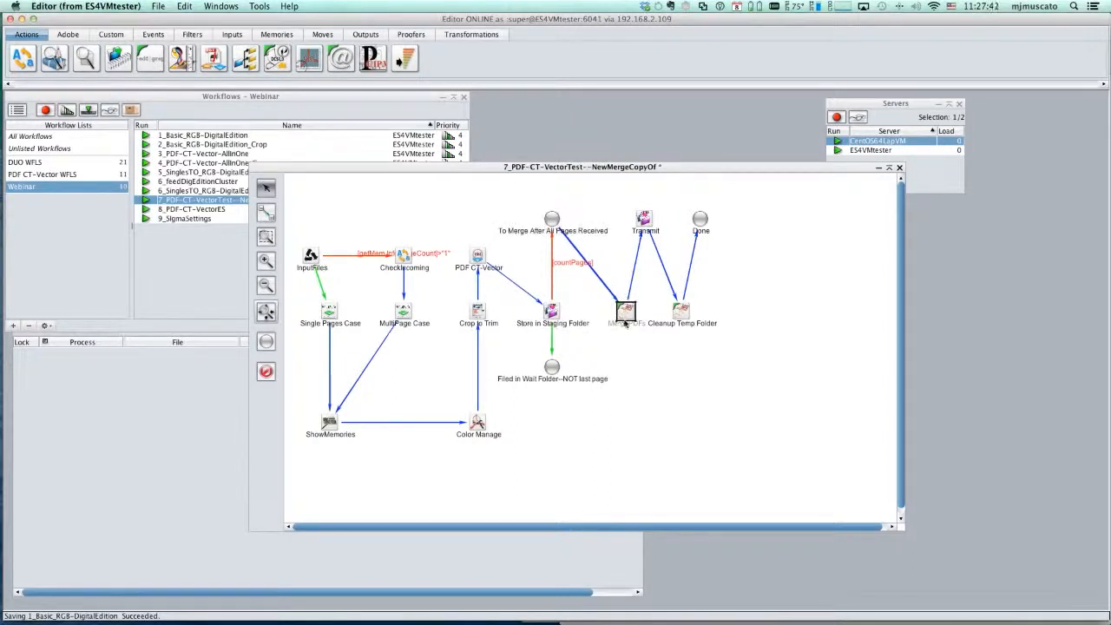
- Open the MergePDFs tool's editor, widen it to show the full command, and examine the pdfworker -mf call
{"action": "double_click", "coordinate": [622, 316]}
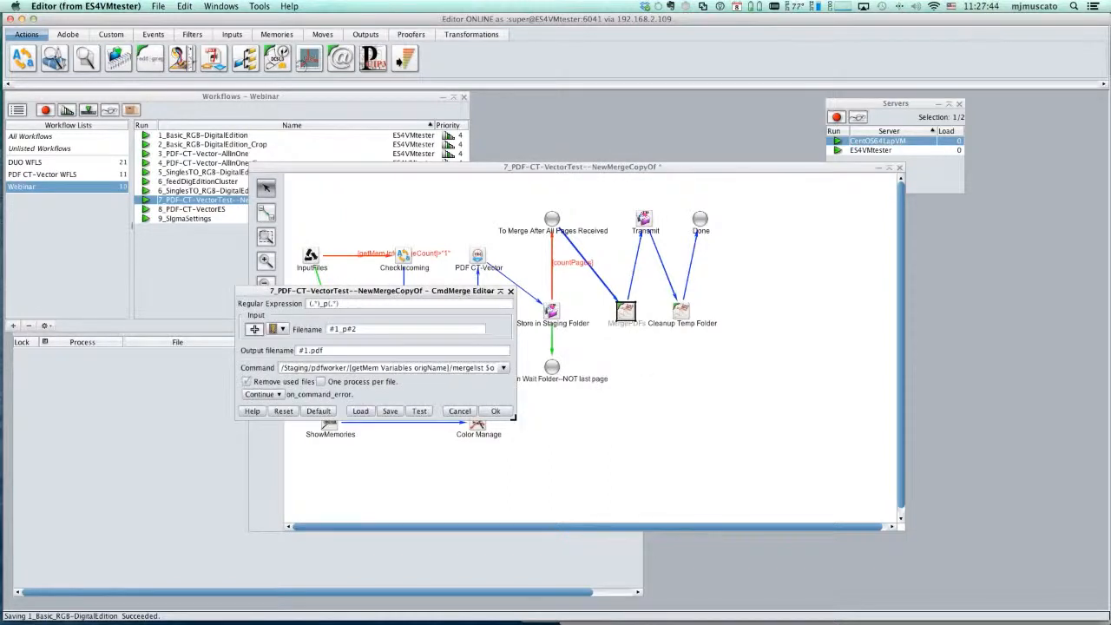
{"action": "left_click_drag", "start_coordinate": [513, 419], "coordinate": [921, 487]}
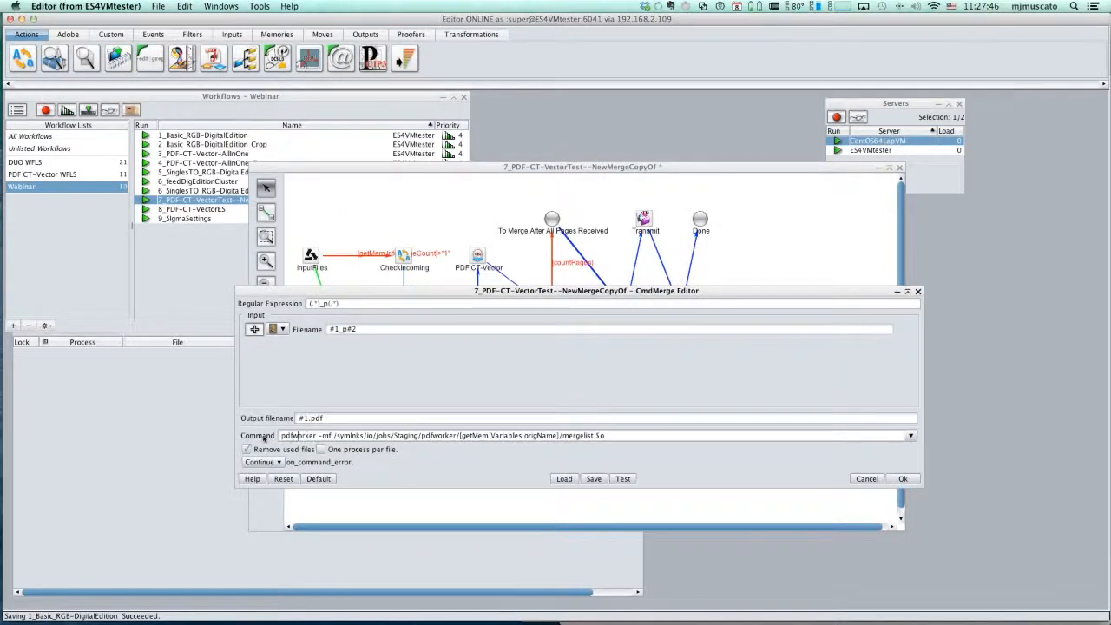
{"action": "left_click_drag", "start_coordinate": [266, 437], "coordinate": [298, 435]}
{"action": "left_click", "coordinate": [321, 434]}
- Switch to Terminal, move its window fully into view, and examine the description of pdfworker's -mf option
{"action": "key", "text": "super+Tab"}
{"action": "key", "text": "super+Tab"}
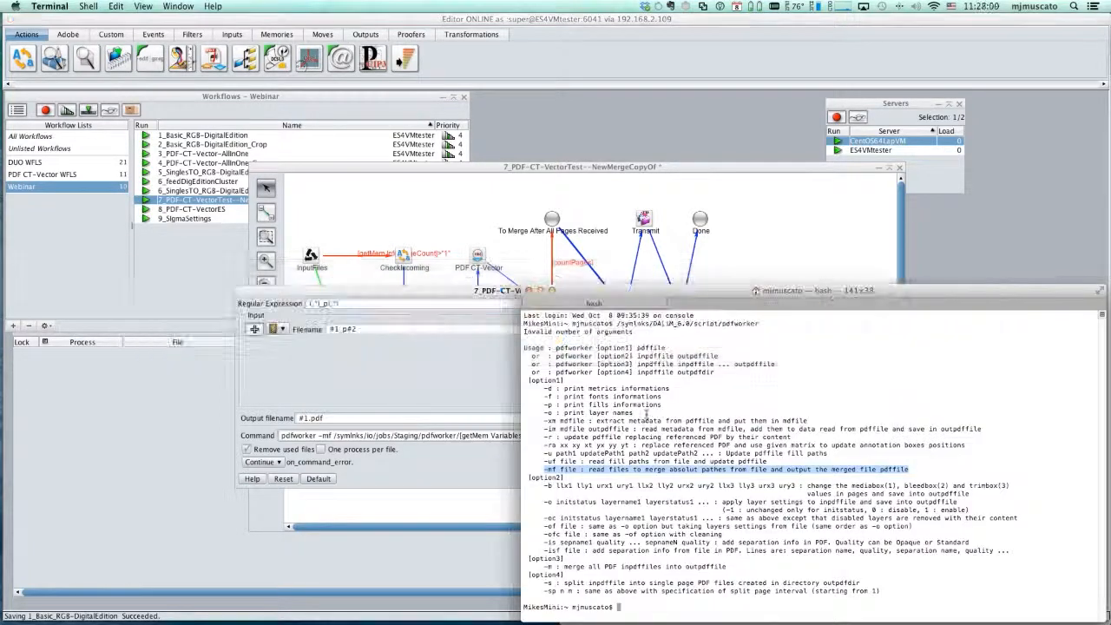
{"action": "left_click_drag", "start_coordinate": [590, 292], "coordinate": [449, 196]}
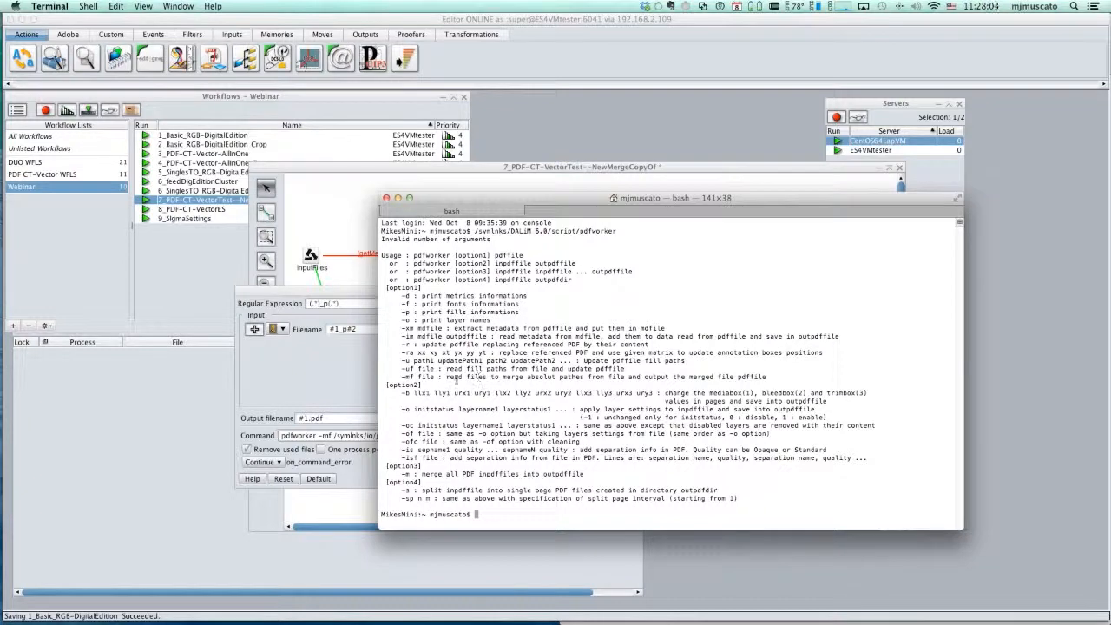
{"action": "left_click_drag", "start_coordinate": [446, 377], "coordinate": [566, 379]}
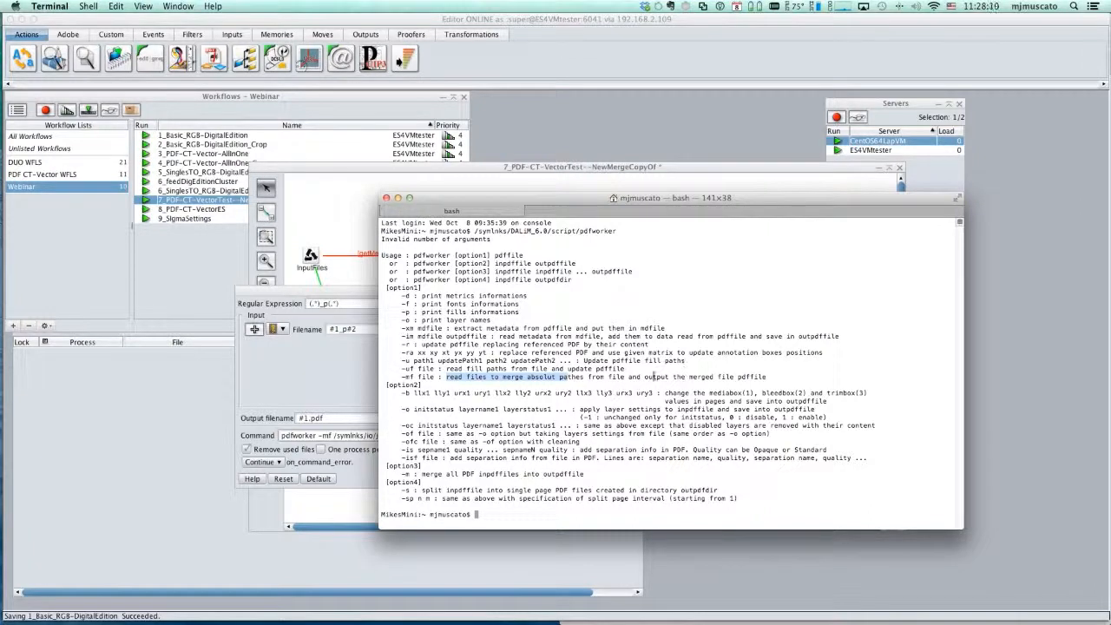
{"action": "left_click_drag", "start_coordinate": [639, 377], "coordinate": [780, 374]}
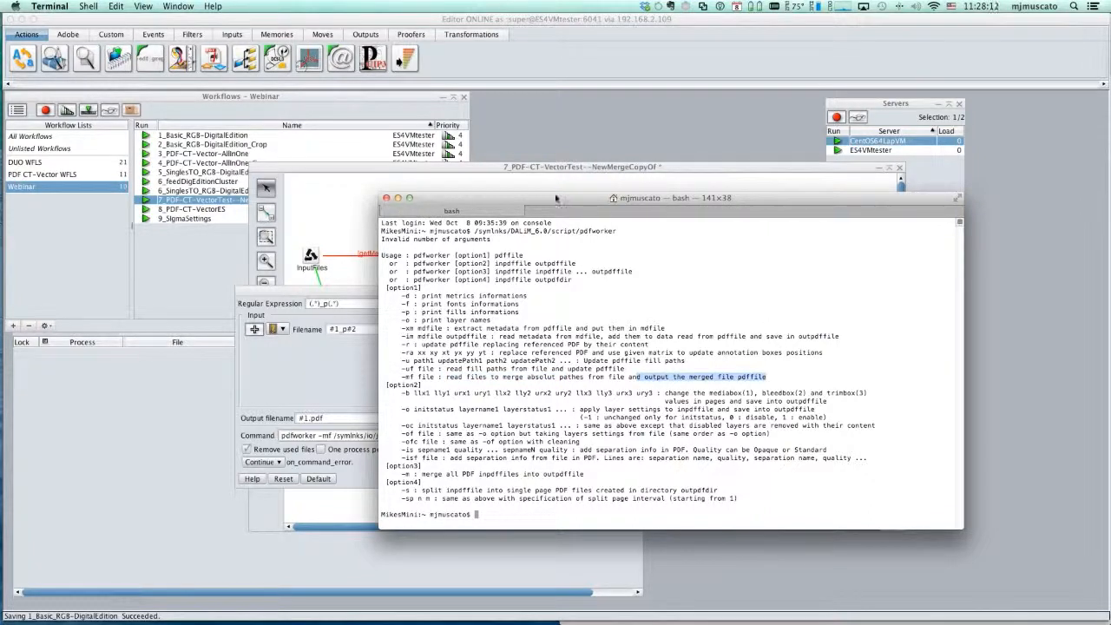
- Return to the MergePDFs editor, examine the origName-based mergelist path in the command, and cancel the editor
{"action": "left_click", "coordinate": [448, 177]}
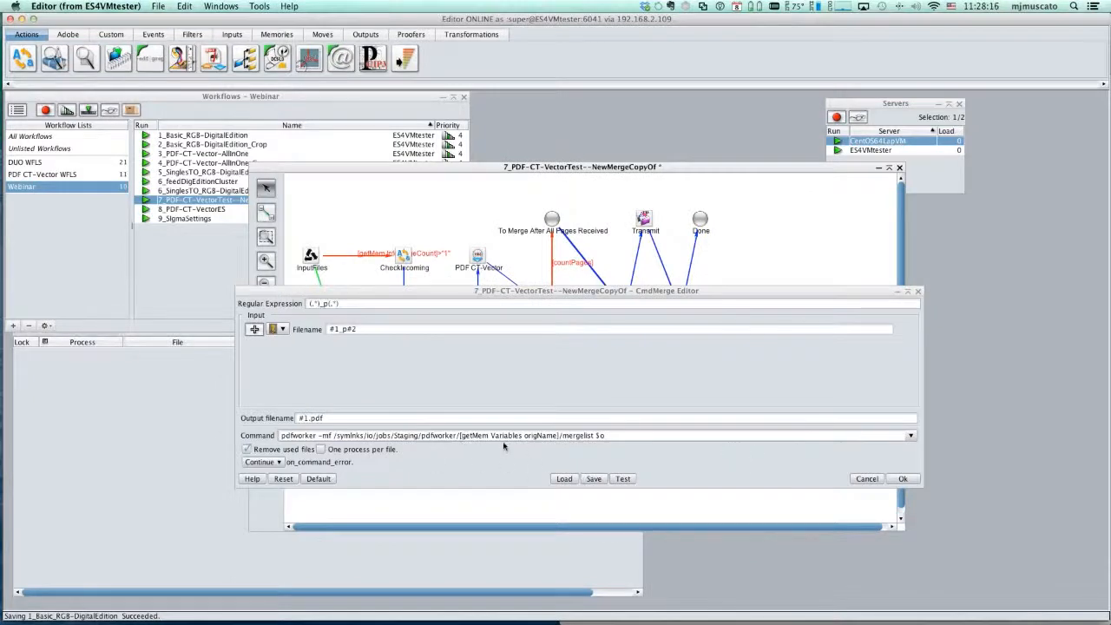
{"action": "left_click_drag", "start_coordinate": [335, 435], "coordinate": [593, 435]}
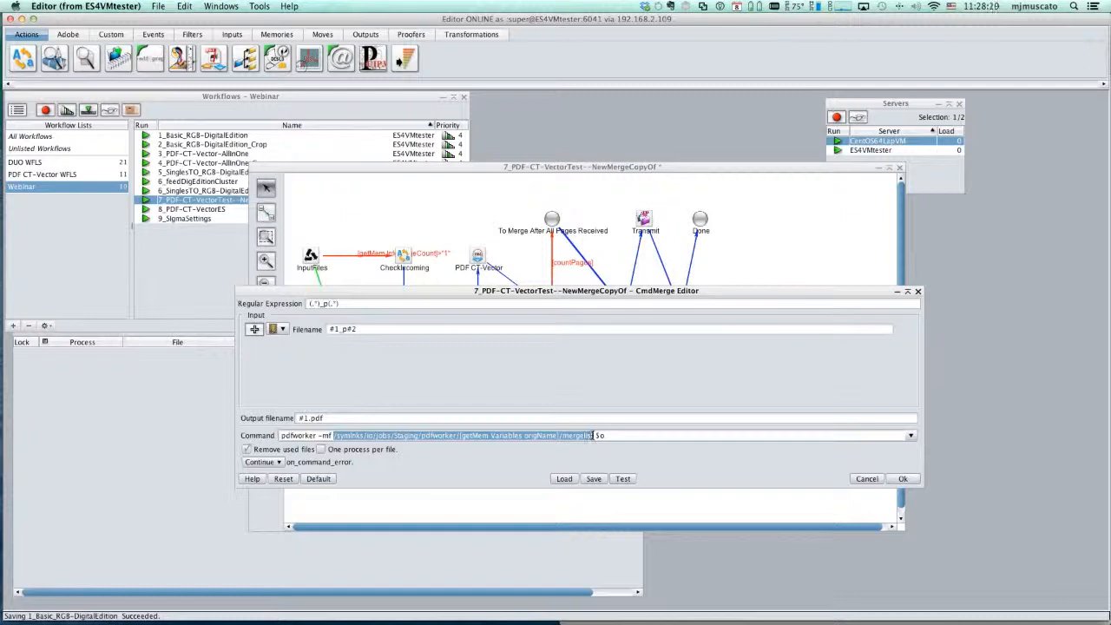
{"action": "left_click", "coordinate": [867, 478]}
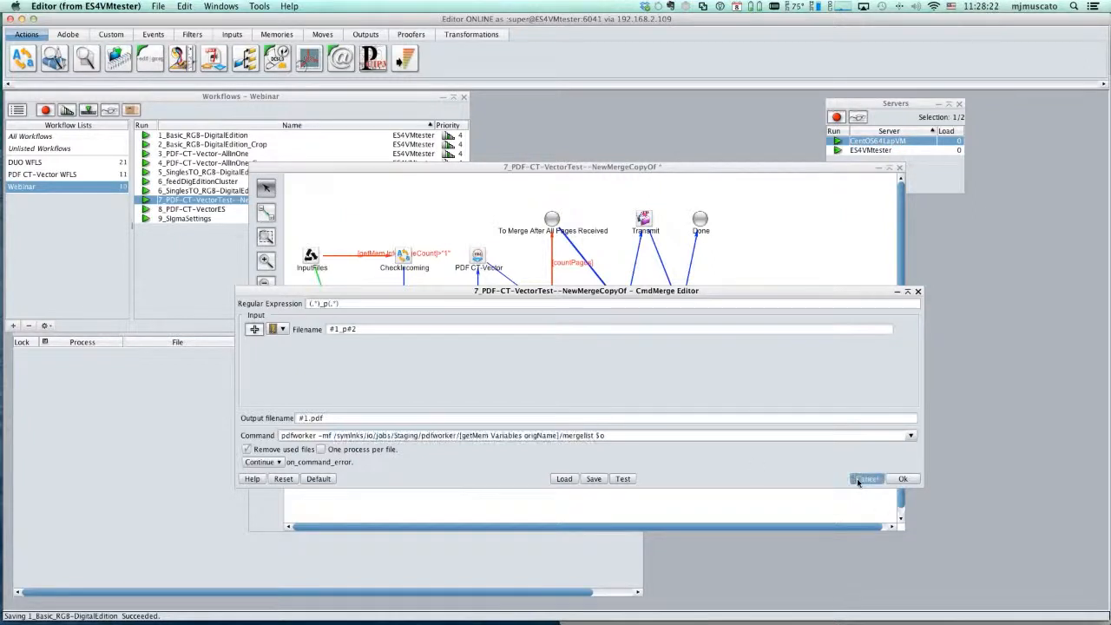
- Read the description of the Transmit tool that follows MergePDFs, and deselect the tool
{"action": "left_click", "coordinate": [643, 217]}
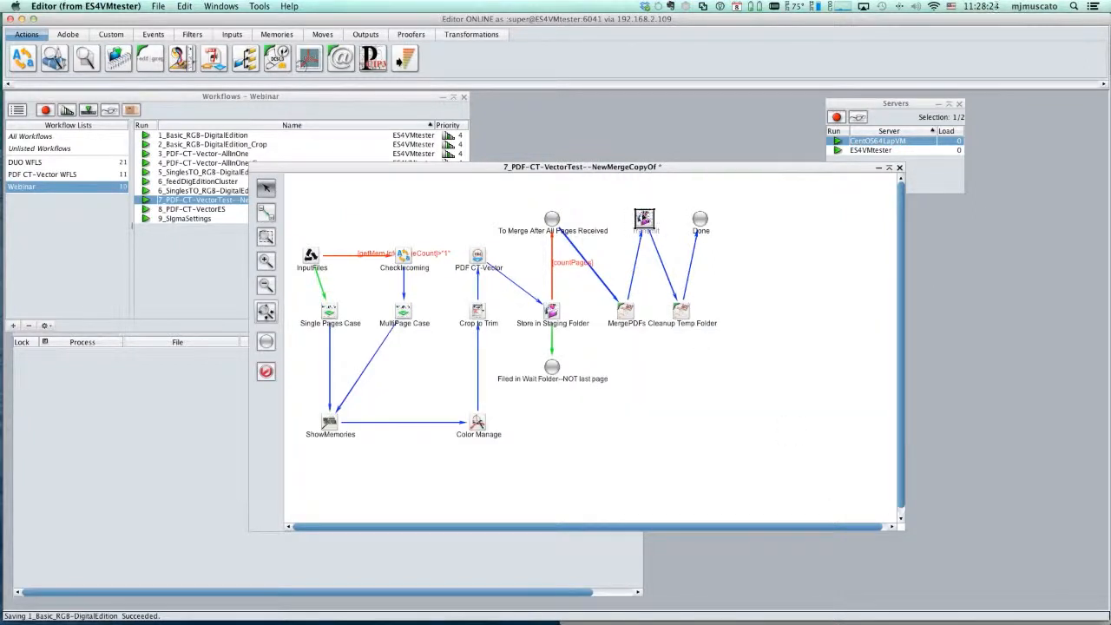
{"action": "mouse_move", "coordinate": [643, 218]}
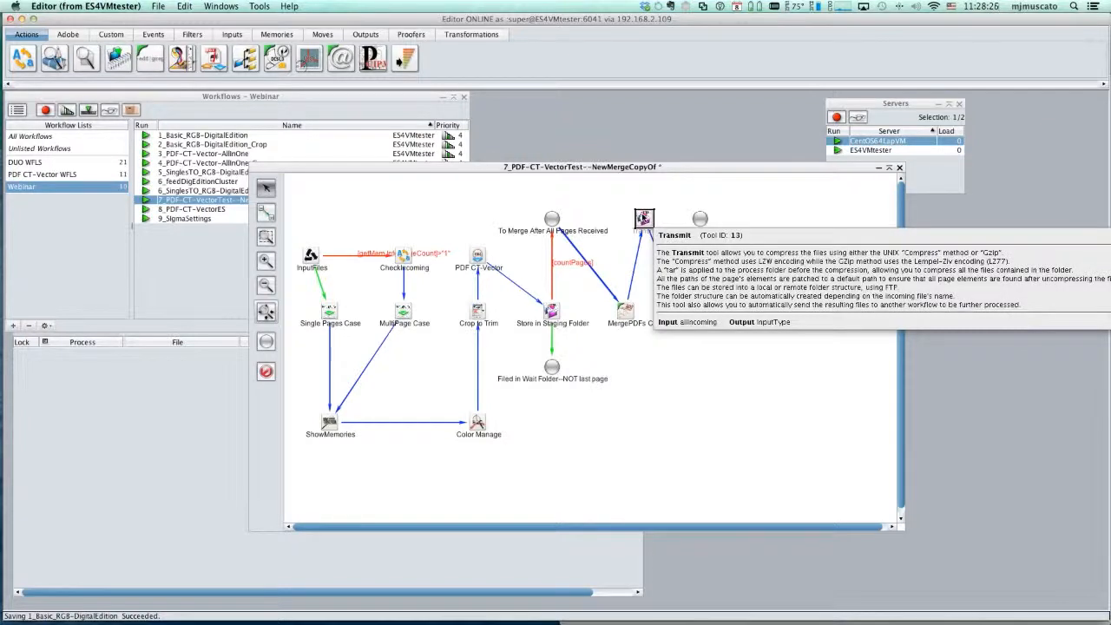
{"action": "left_click", "coordinate": [829, 403]}
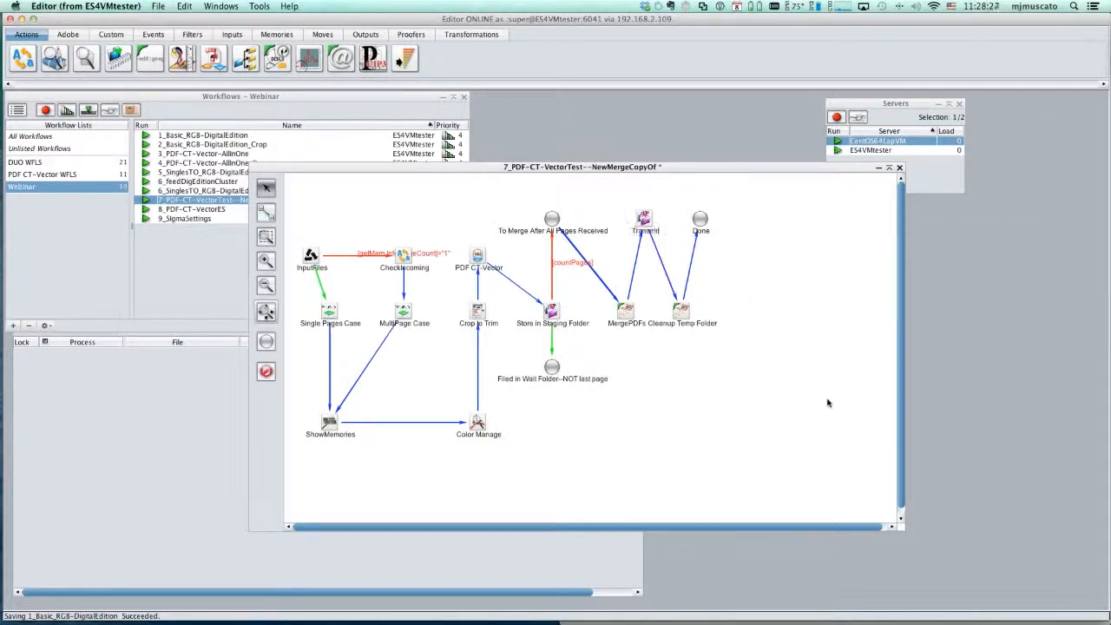
- Inspect the rm -rf command in the Cleanup Temp Folder tool, and cancel its editor
{"action": "double_click", "coordinate": [682, 314]}
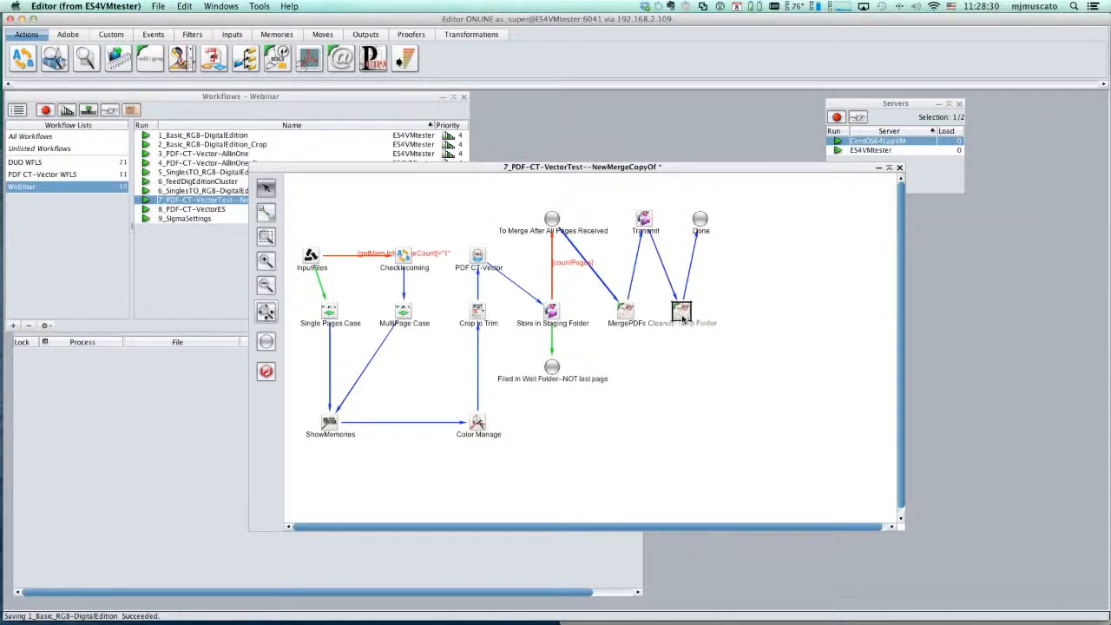
{"action": "left_click_drag", "start_coordinate": [303, 368], "coordinate": [261, 367]}
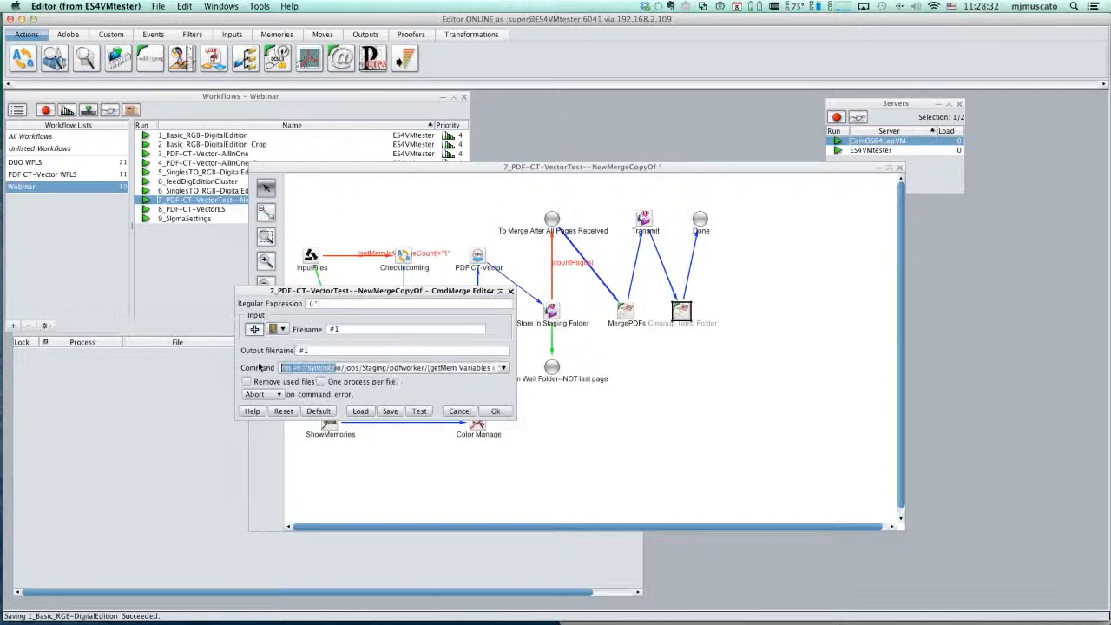
{"action": "left_click", "coordinate": [301, 368]}
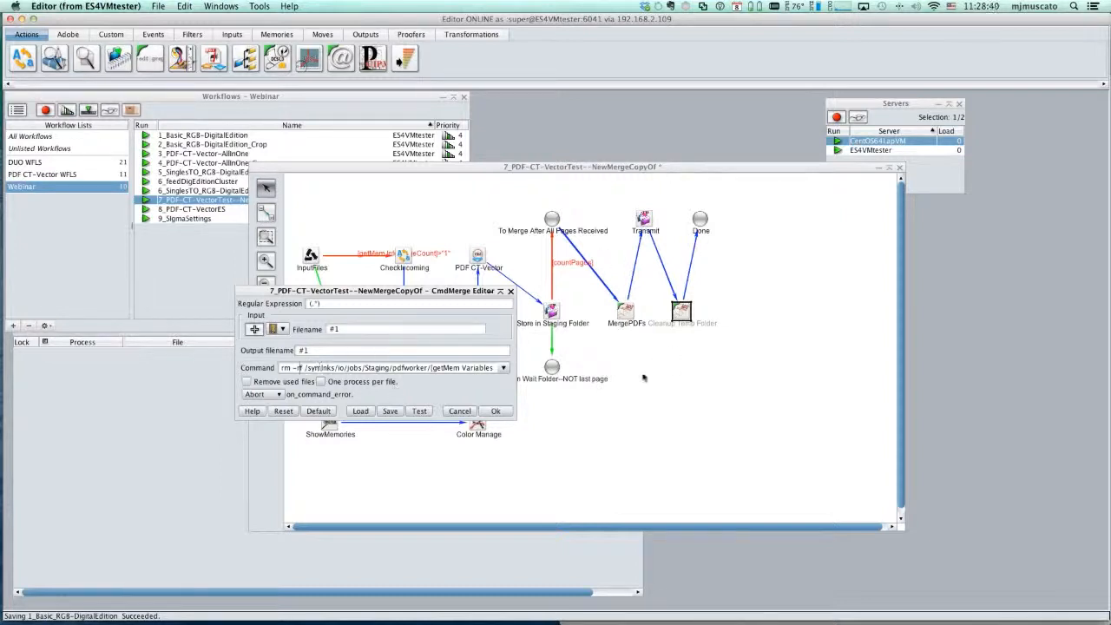
{"action": "left_click", "coordinate": [459, 411]}
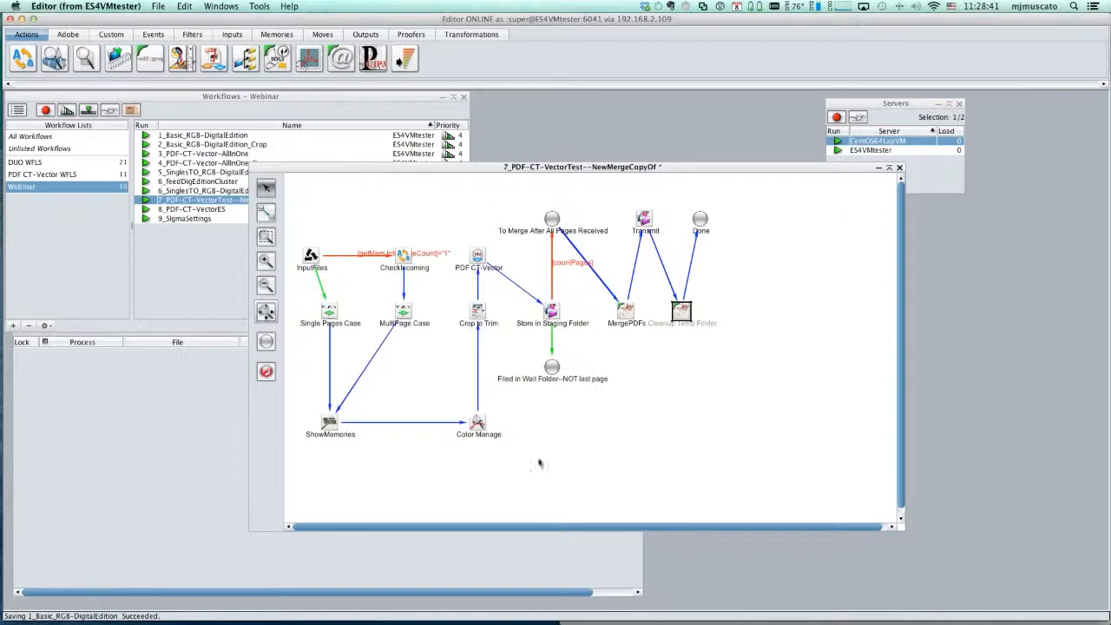
- Bring the Processes and Workflows windows forward, and open the WEBLiNK upload page for 7_PDF-CT-VectorTest--NewMergeCopyOf in Safari
{"action": "left_click", "coordinate": [420, 560]}
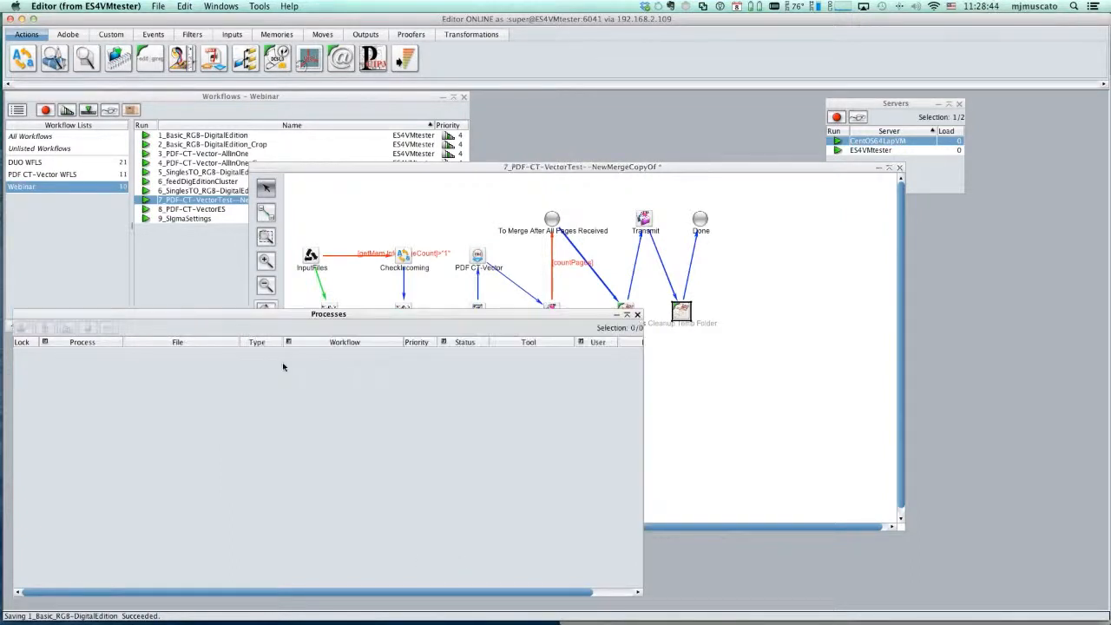
{"action": "left_click", "coordinate": [176, 268]}
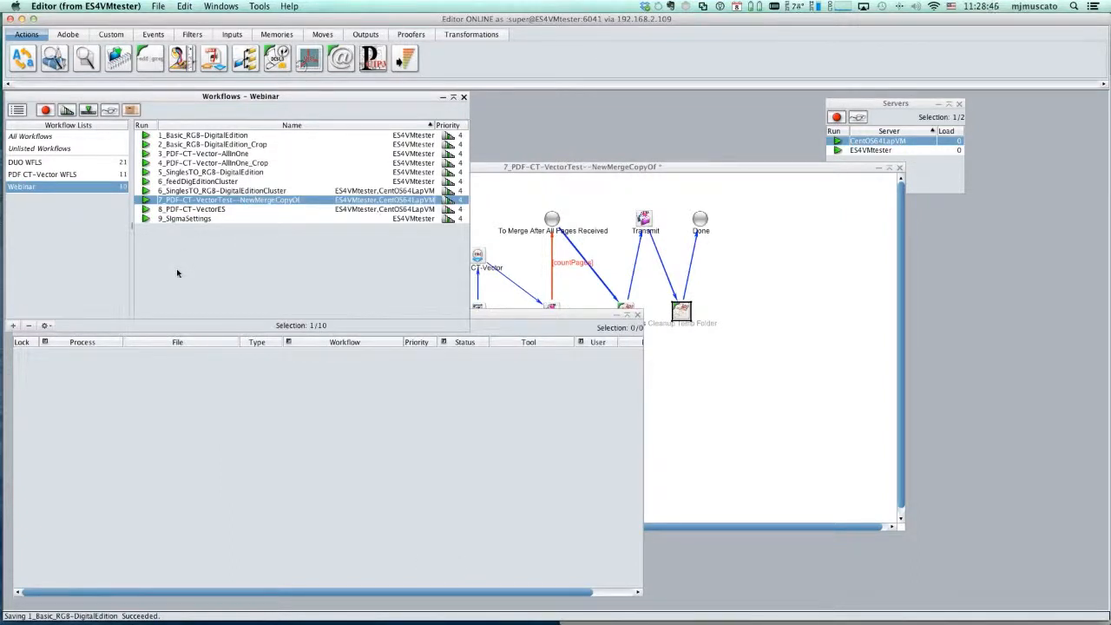
{"action": "key", "text": "super+Tab"}
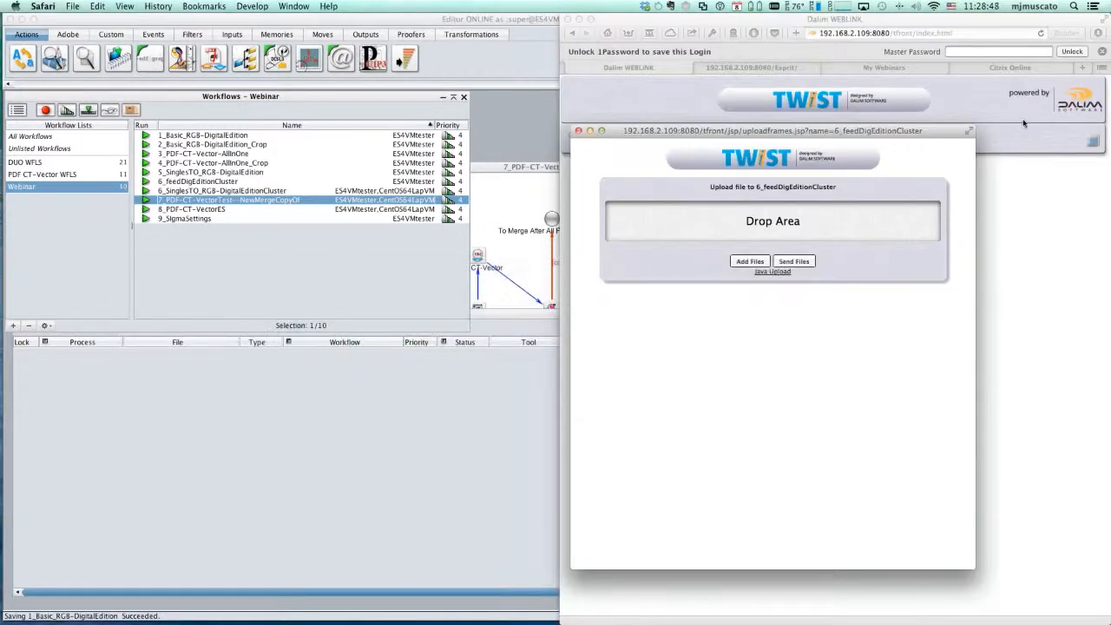
{"action": "left_click", "coordinate": [578, 131]}
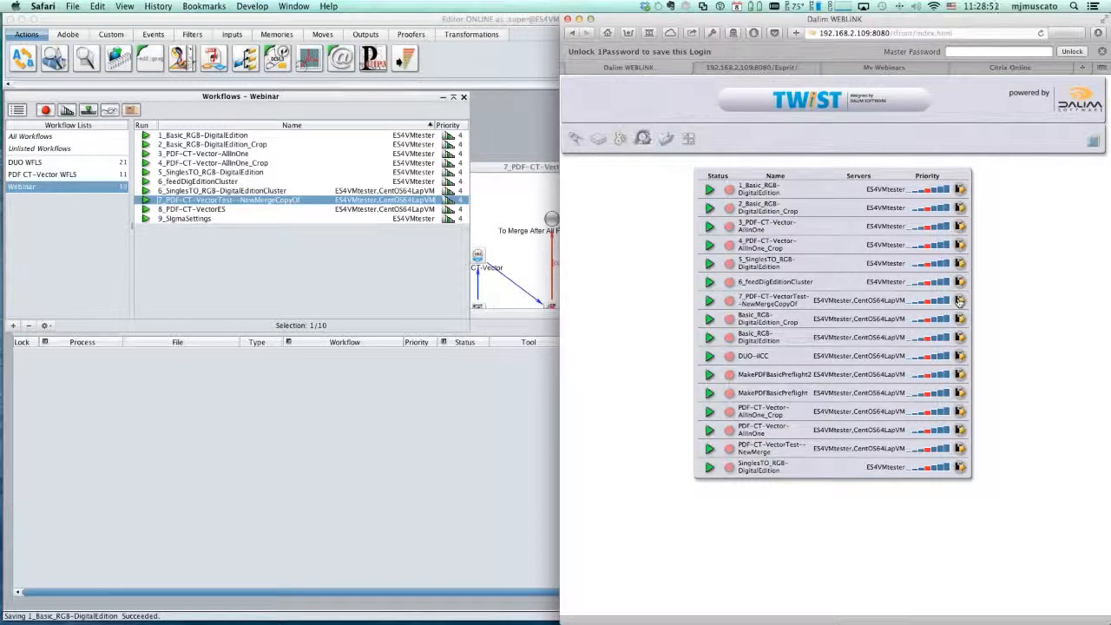
{"action": "left_click", "coordinate": [959, 300]}
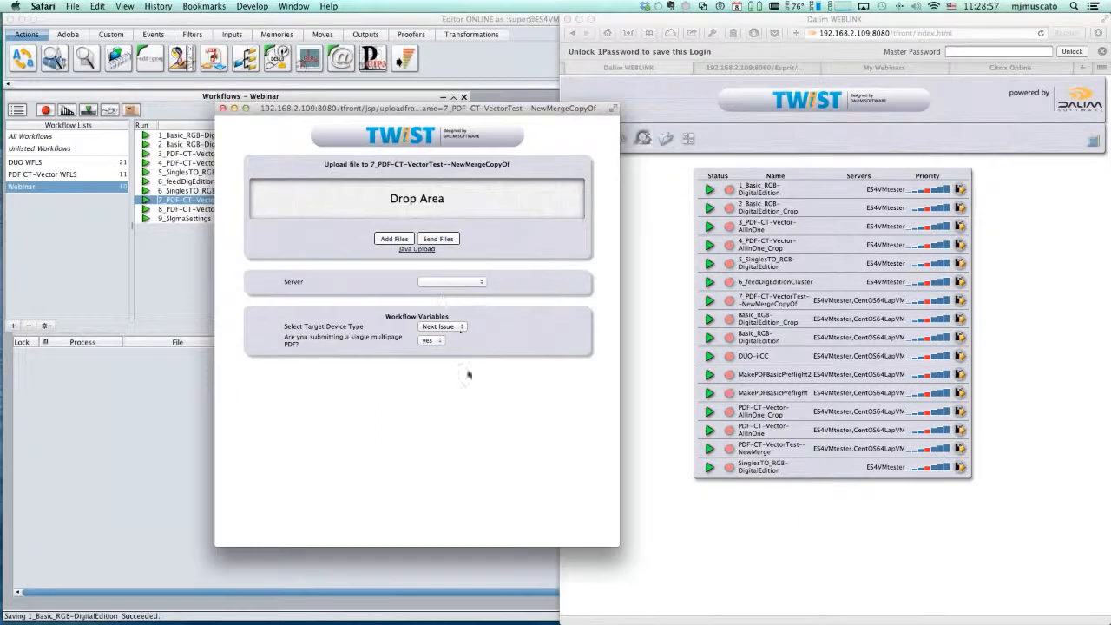
- Review the target device types on the upload page, and set the device type to iPad
{"action": "left_click", "coordinate": [452, 326]}
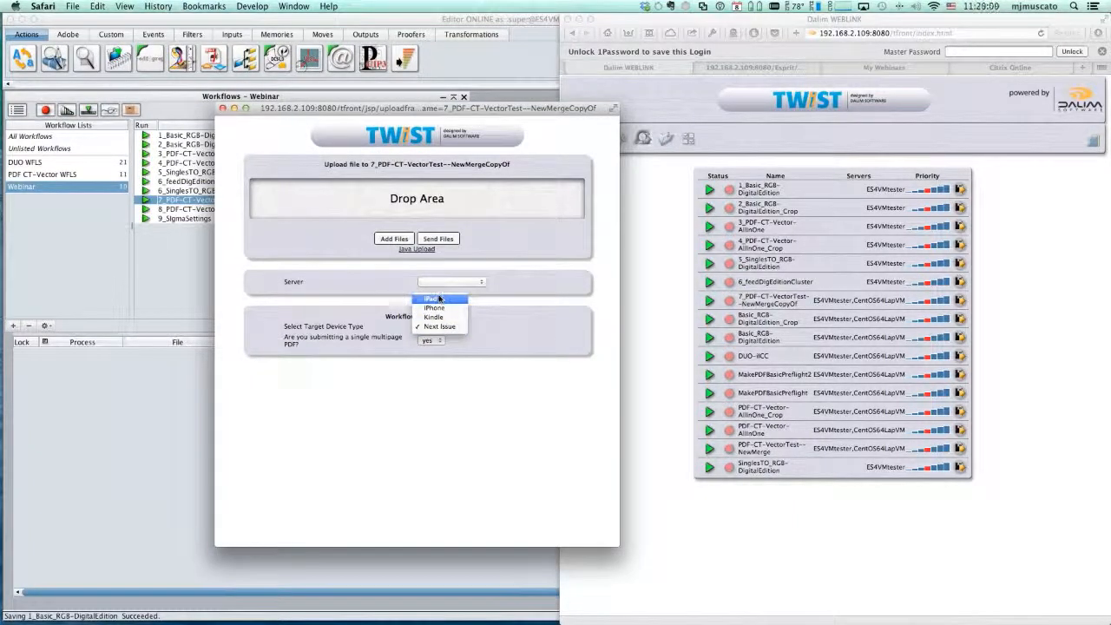
{"action": "left_click", "coordinate": [439, 298]}
{"action": "left_click", "coordinate": [441, 326]}
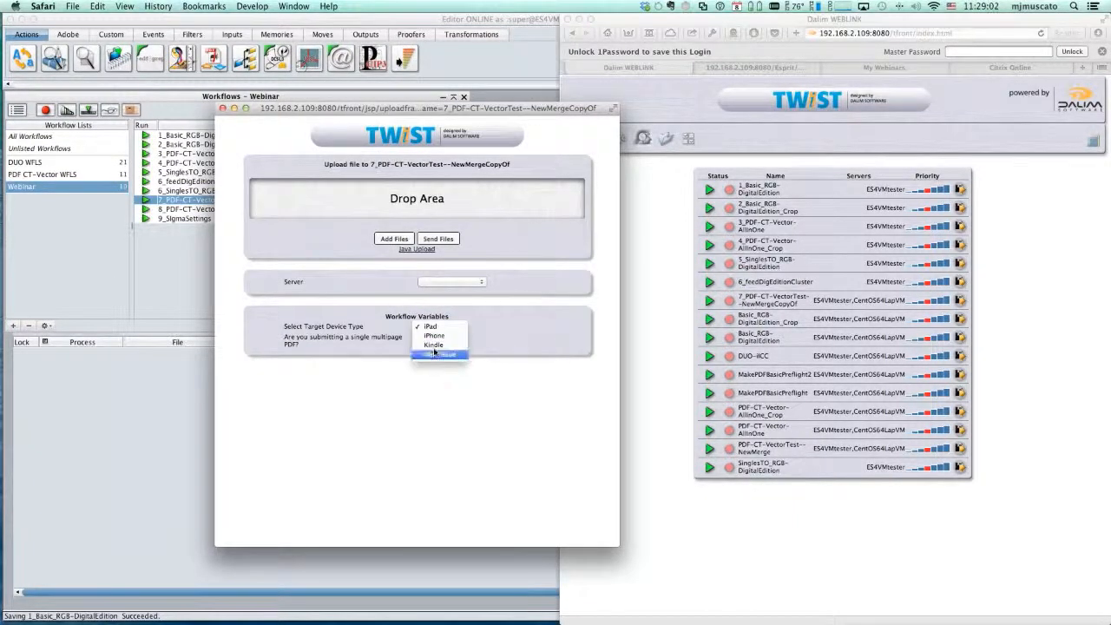
{"action": "left_click", "coordinate": [428, 328]}
{"action": "left_click", "coordinate": [425, 331]}
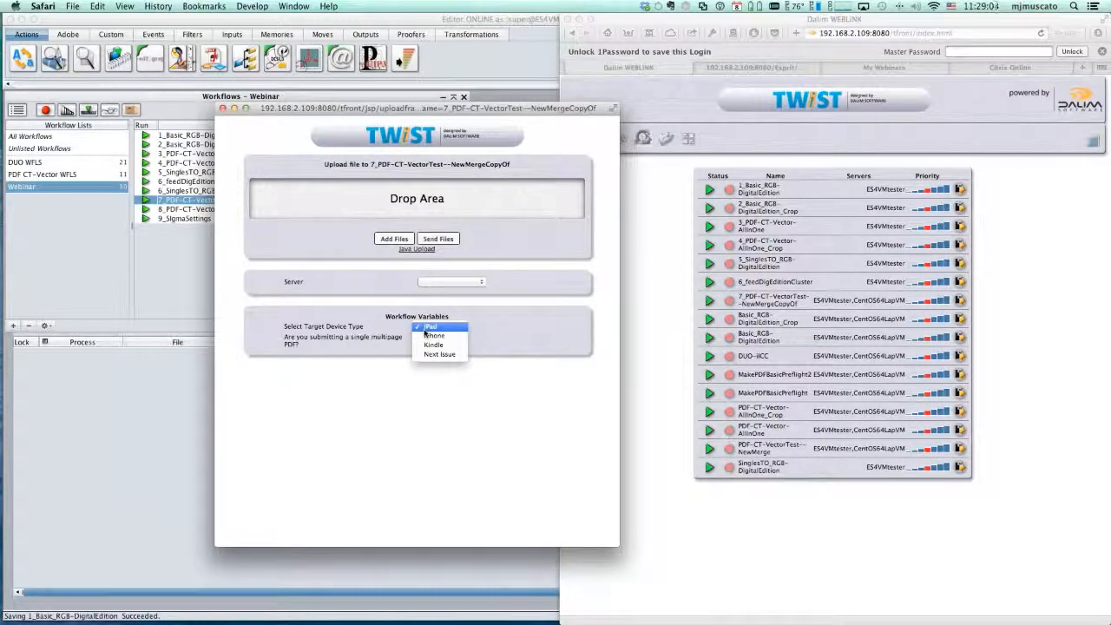
{"action": "left_click", "coordinate": [432, 328]}
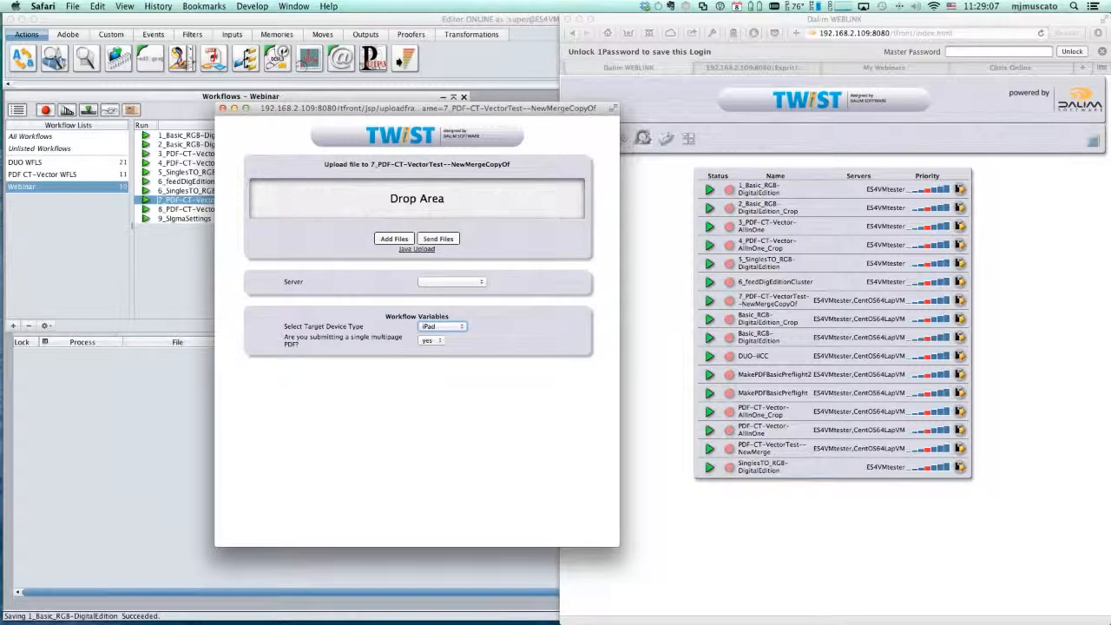
- Upload ES_Leaflet_p1.pdf through ES_Leaflet_p8.pdf from Finder to the workflow, and return to Editor's Processes list
{"action": "key", "text": "super+Tab"}
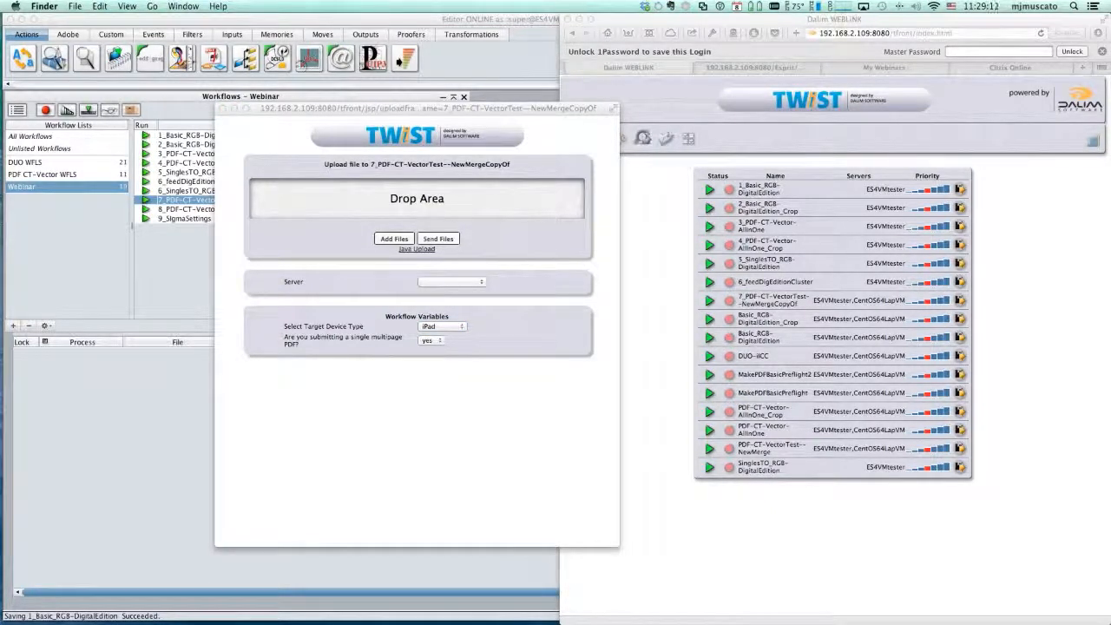
{"action": "left_click_drag", "start_coordinate": [1005, 217], "coordinate": [417, 199]}
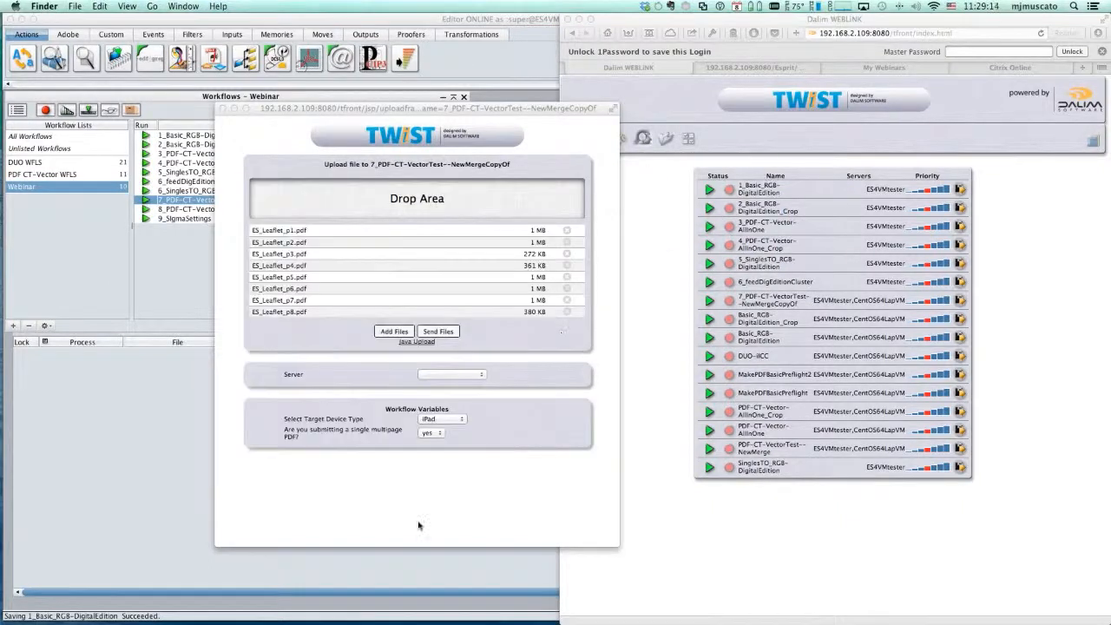
{"action": "left_click", "coordinate": [400, 526]}
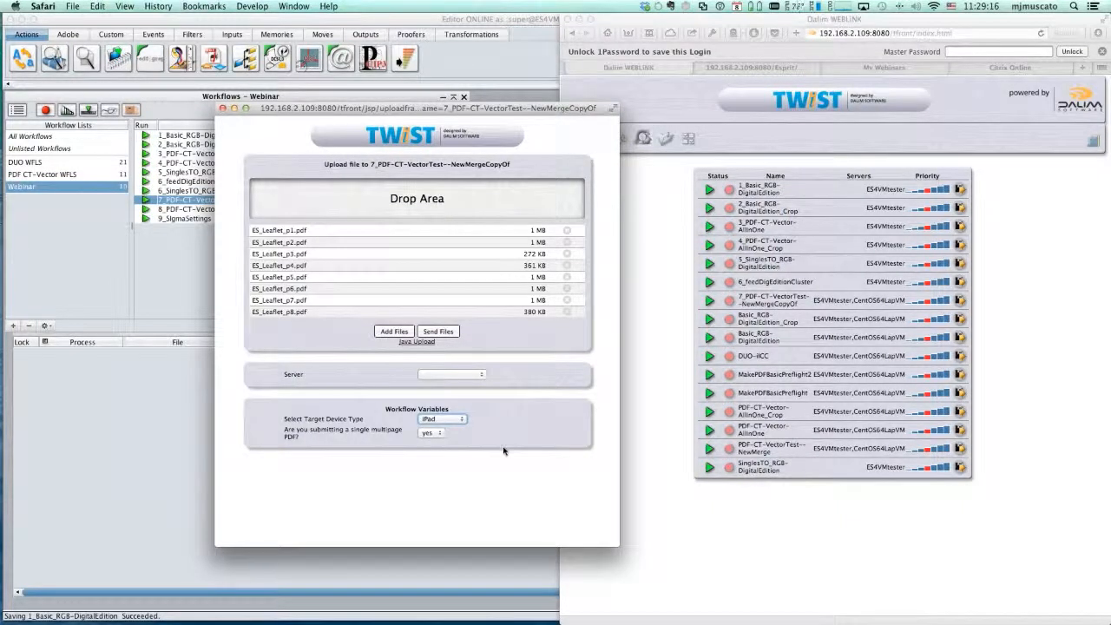
{"action": "left_click", "coordinate": [438, 332]}
{"action": "left_click", "coordinate": [58, 503]}
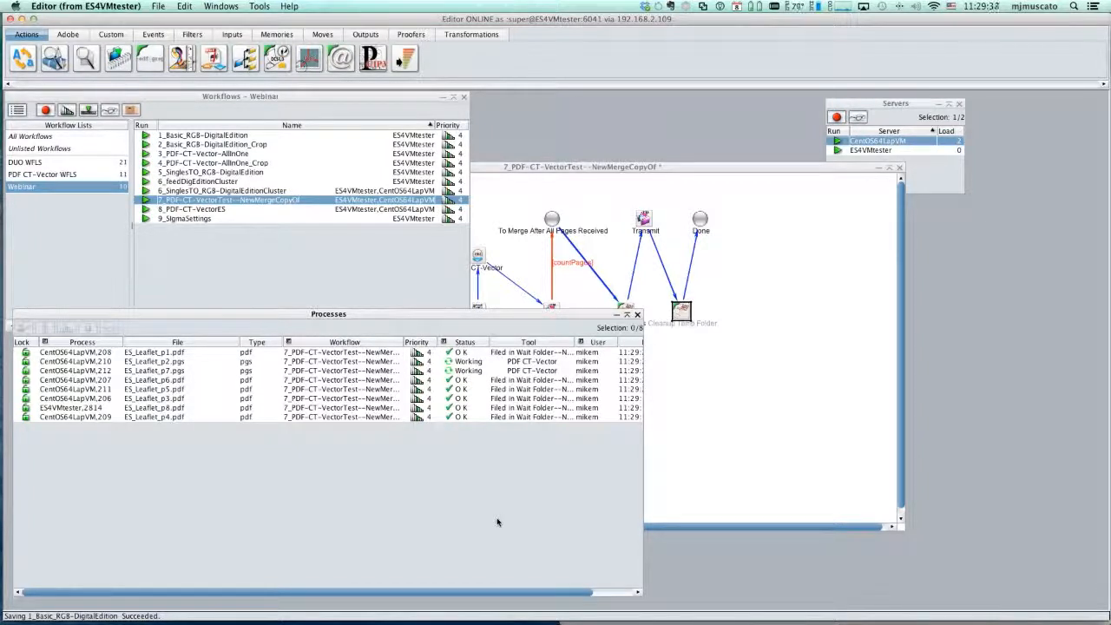
- Inspect the MergePDFs, Transmit and Cleanup Temp Folder entries in the process log of the ES_Leaflet_p2 job, and close the log
{"action": "left_click", "coordinate": [526, 362]}
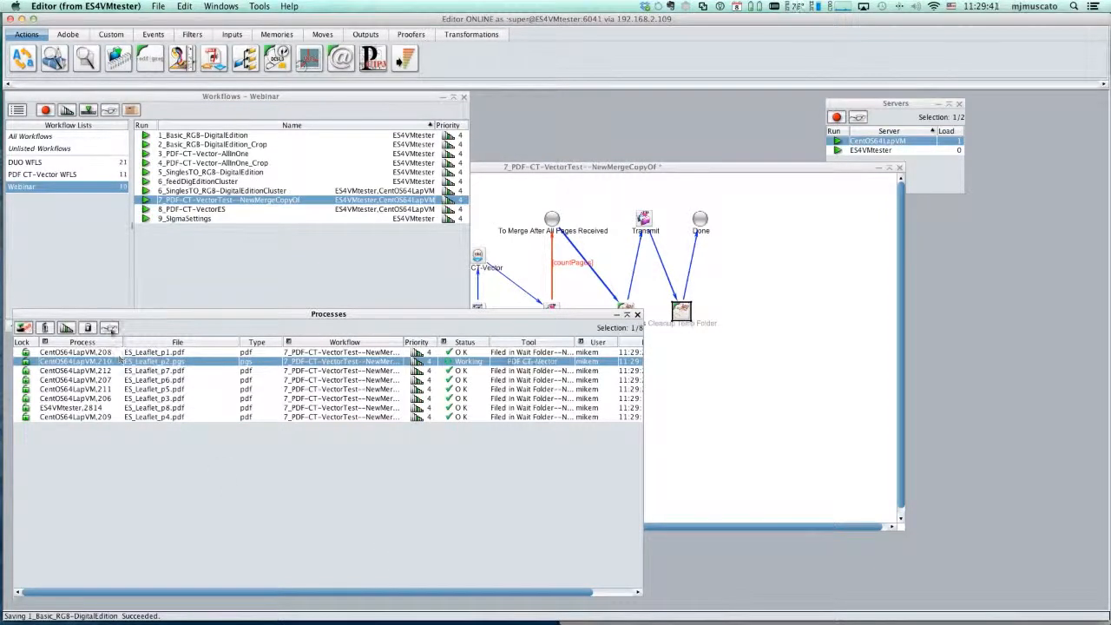
{"action": "left_click", "coordinate": [110, 327]}
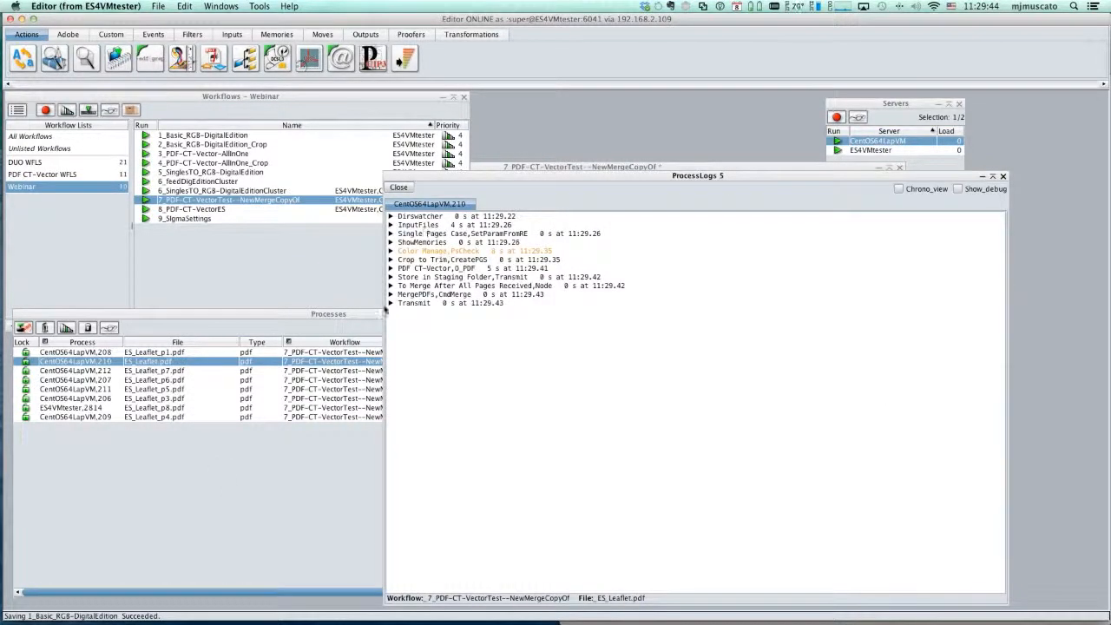
{"action": "left_click", "coordinate": [390, 295]}
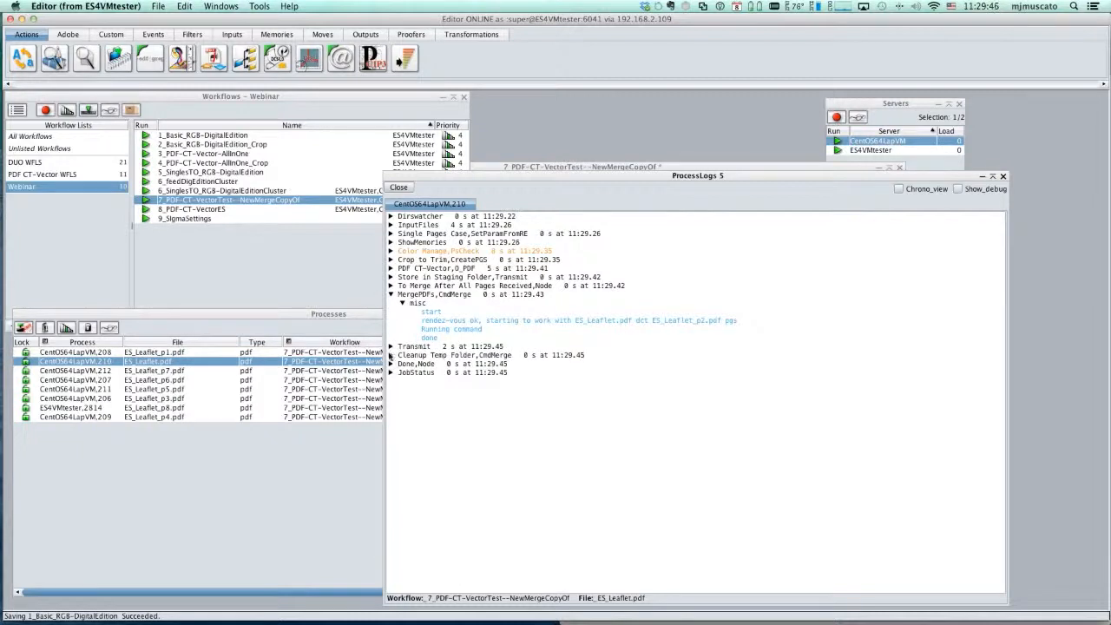
{"action": "left_click", "coordinate": [390, 347]}
{"action": "left_click", "coordinate": [391, 450]}
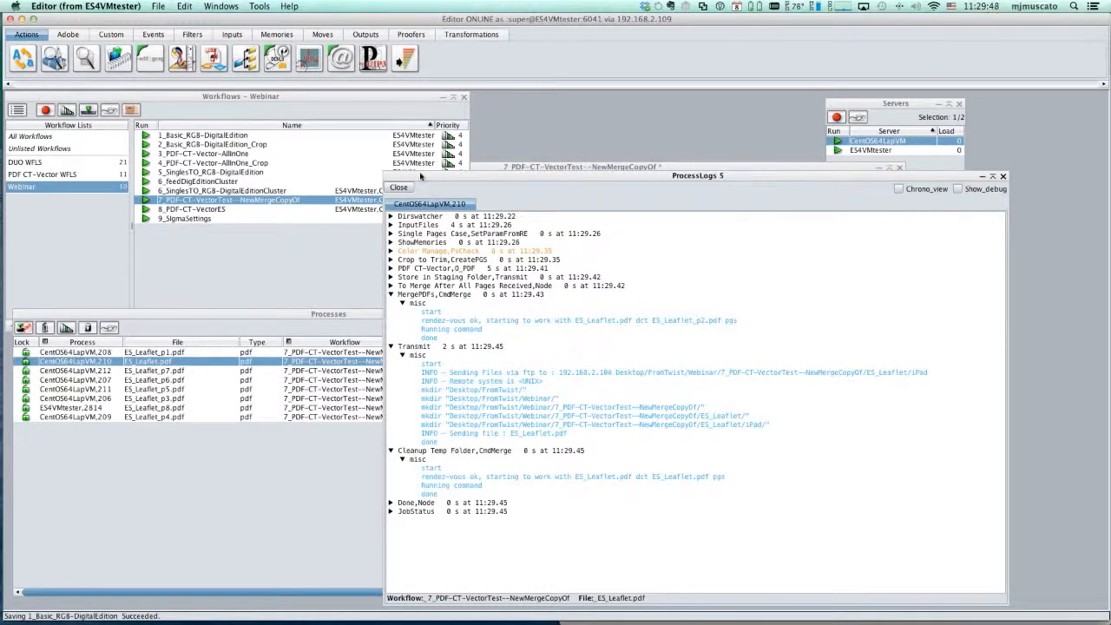
{"action": "left_click", "coordinate": [397, 188]}
- Locate the merged ES_Leaflet.pdf in the iPad subfolder of 7_PDF-CT-VectorTest--NewMergeCopyOf in Finder, and dismiss the Finder window
{"action": "key", "text": "super+Tab"}
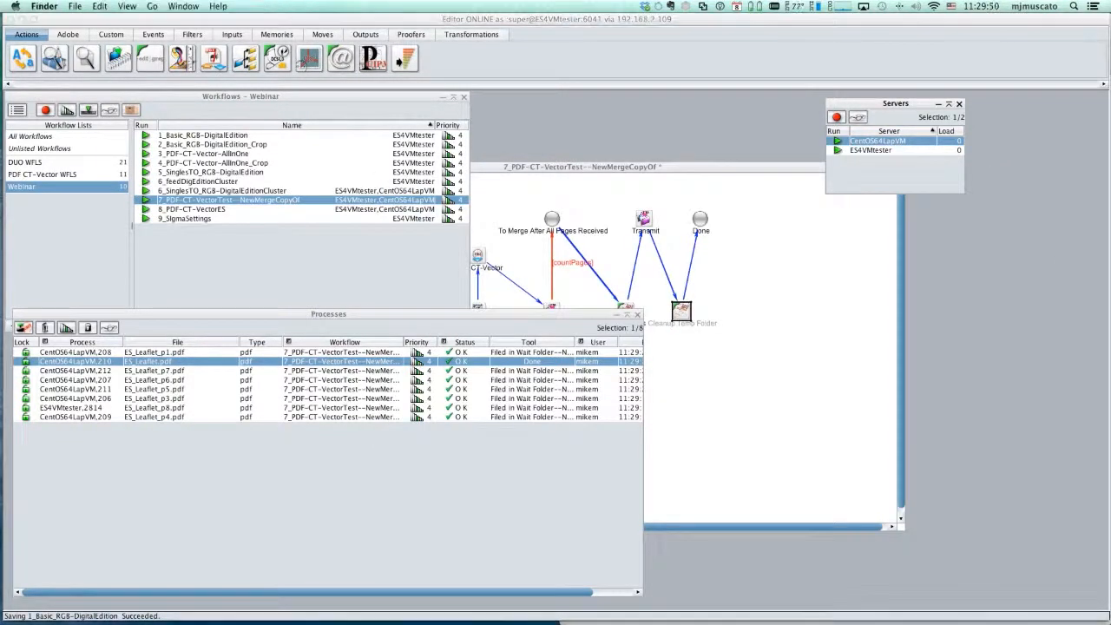
{"action": "left_click_drag", "start_coordinate": [1110, 137], "coordinate": [706, 117]}
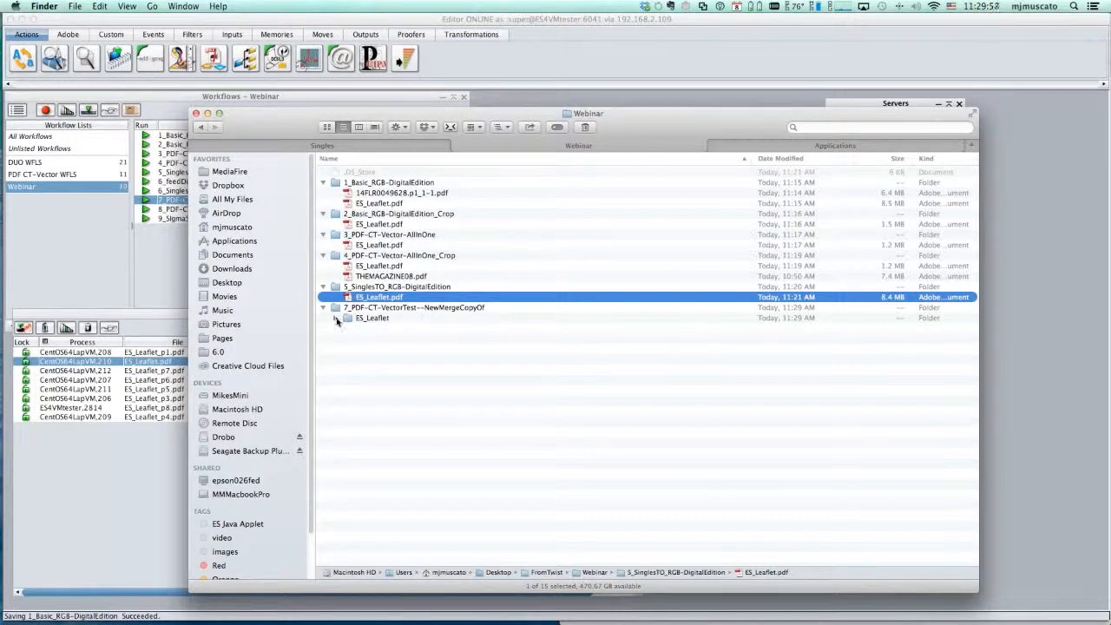
{"action": "left_click", "coordinate": [336, 318]}
{"action": "left_click", "coordinate": [348, 330]}
{"action": "left_click", "coordinate": [388, 319]}
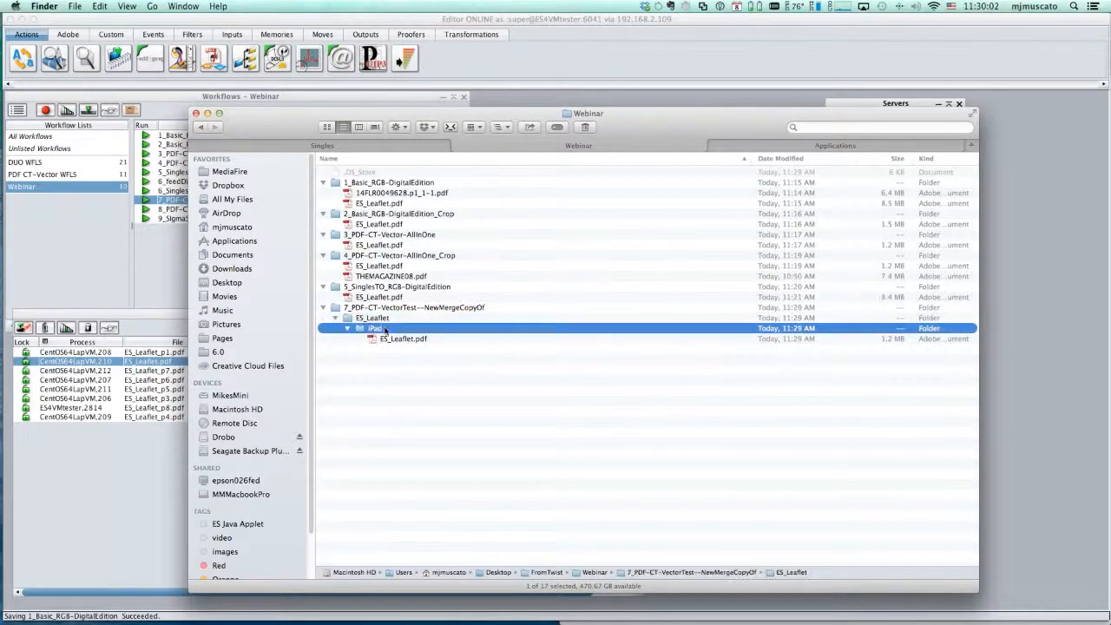
{"action": "left_click", "coordinate": [409, 339]}
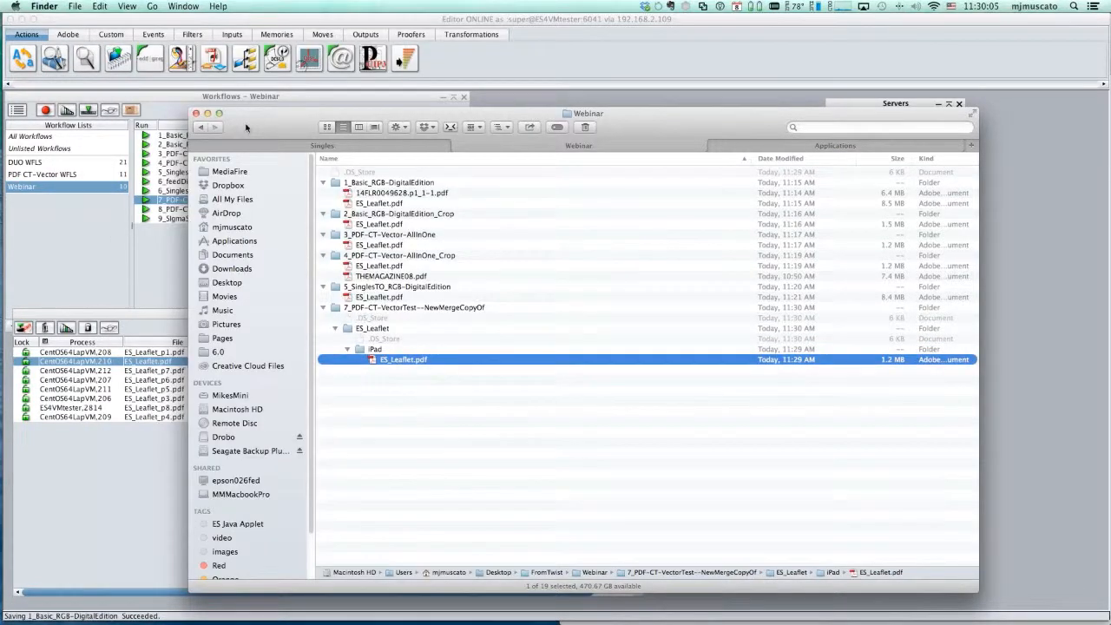
{"action": "key", "text": "super+w"}
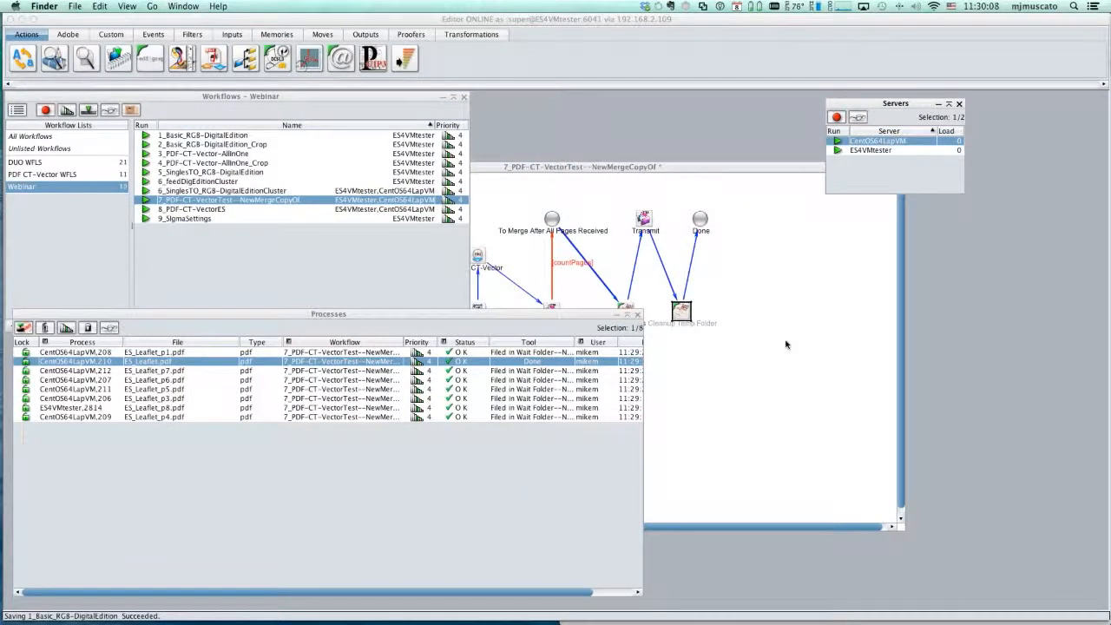
- Set the target device type to Next Issue on the Safari upload page, and send ES_Leaflet_p1.pdf through ES_Leaflet_p8.pdf from Finder
{"action": "key", "text": "super+Tab"}
{"action": "key", "text": "super+Tab"}
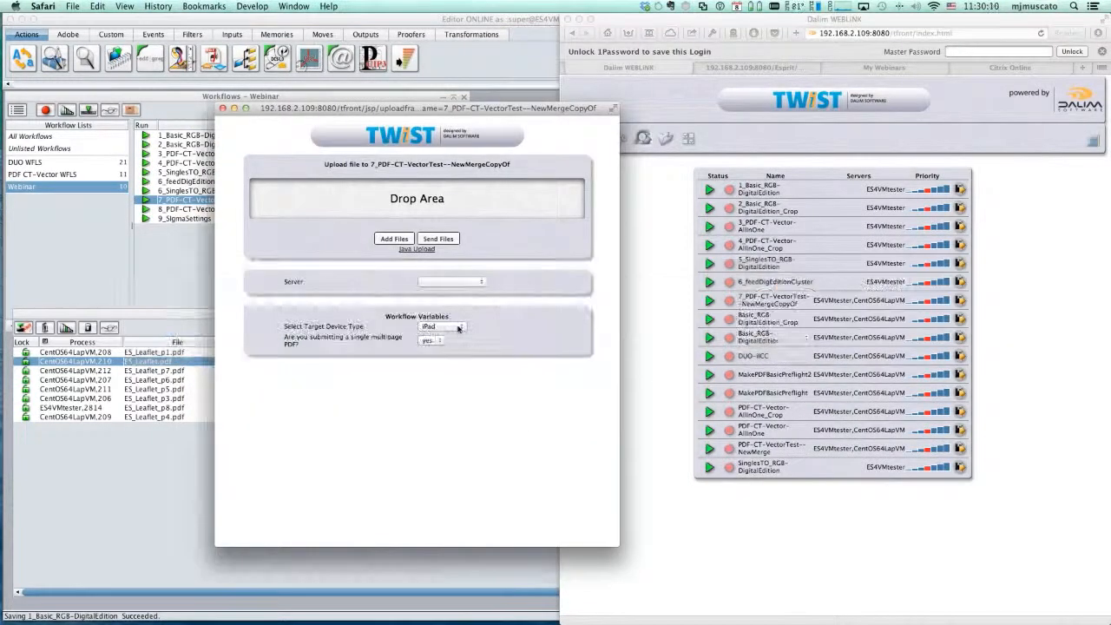
{"action": "left_click", "coordinate": [444, 327]}
{"action": "left_click", "coordinate": [438, 354]}
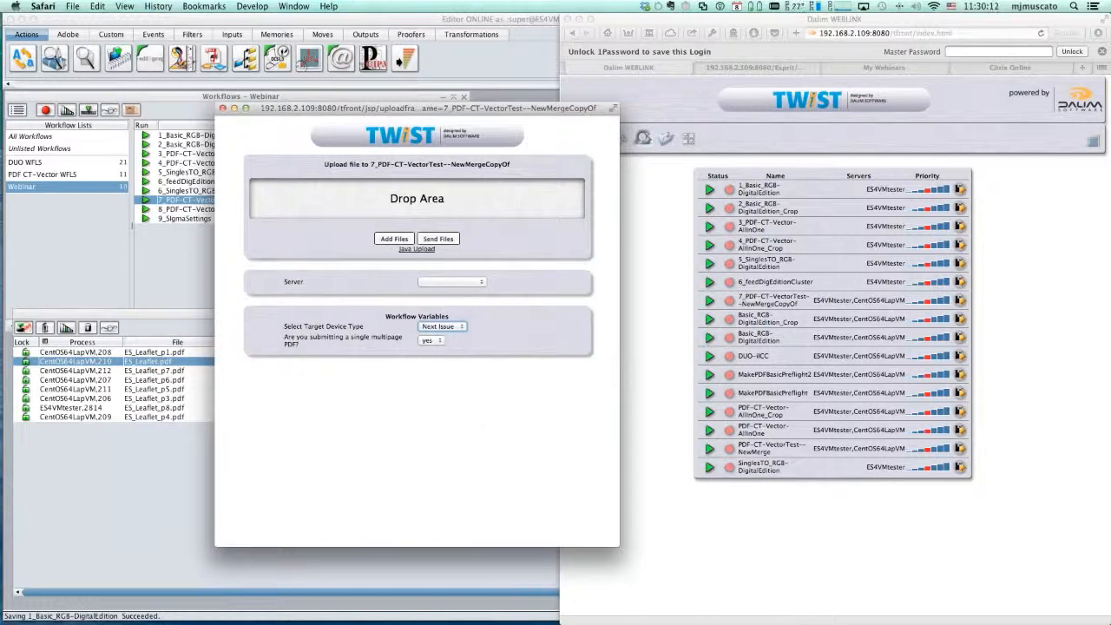
{"action": "key", "text": "super+Tab"}
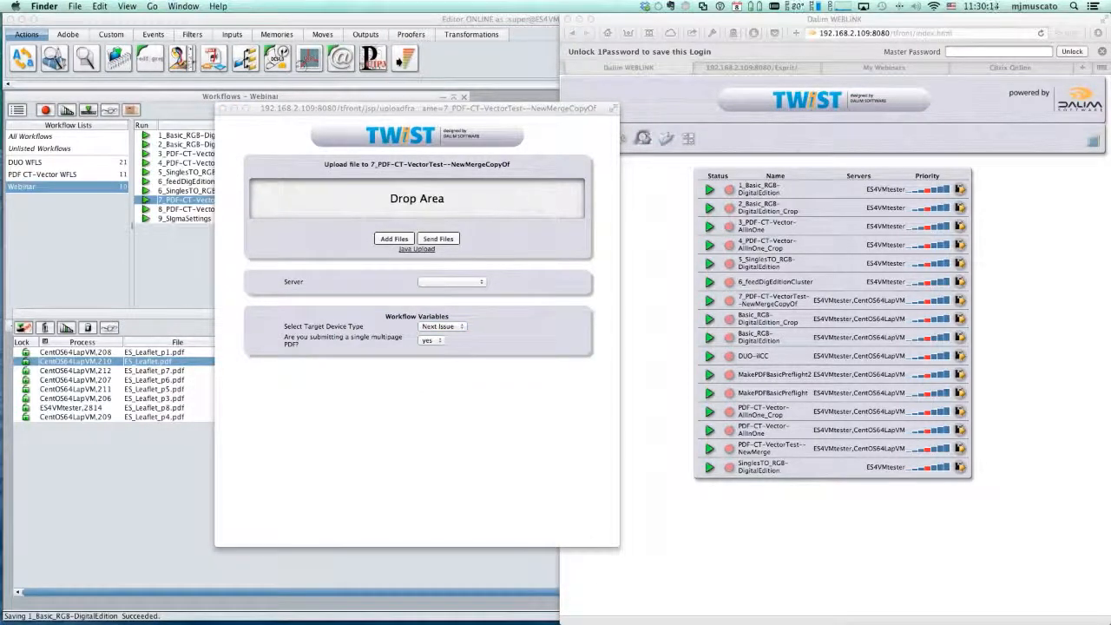
{"action": "left_click_drag", "start_coordinate": [795, 216], "coordinate": [408, 204]}
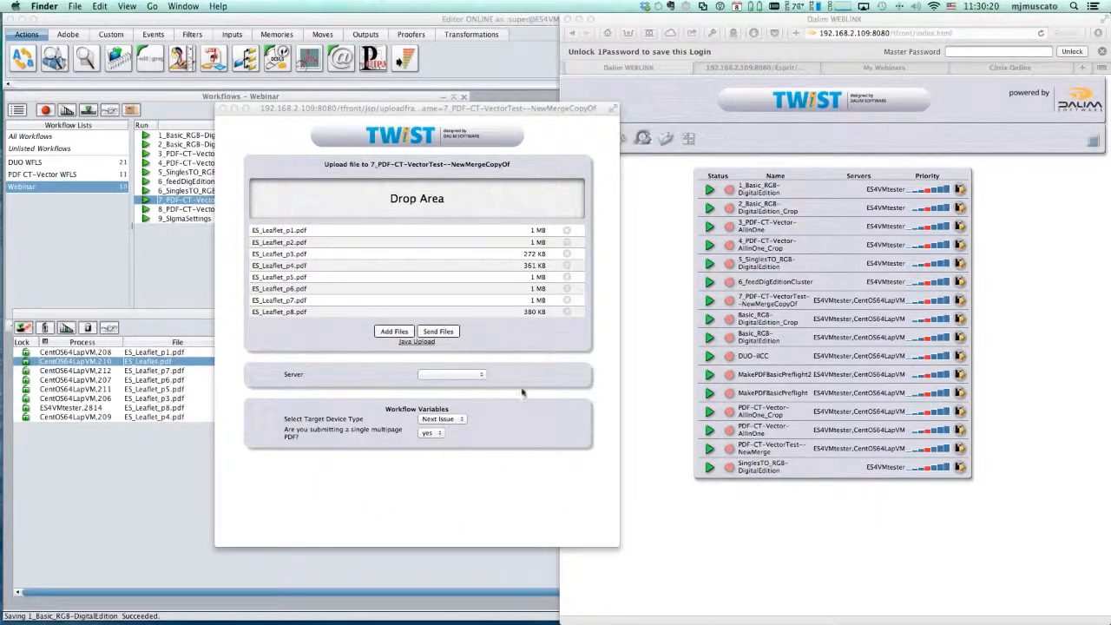
{"action": "left_click", "coordinate": [440, 336]}
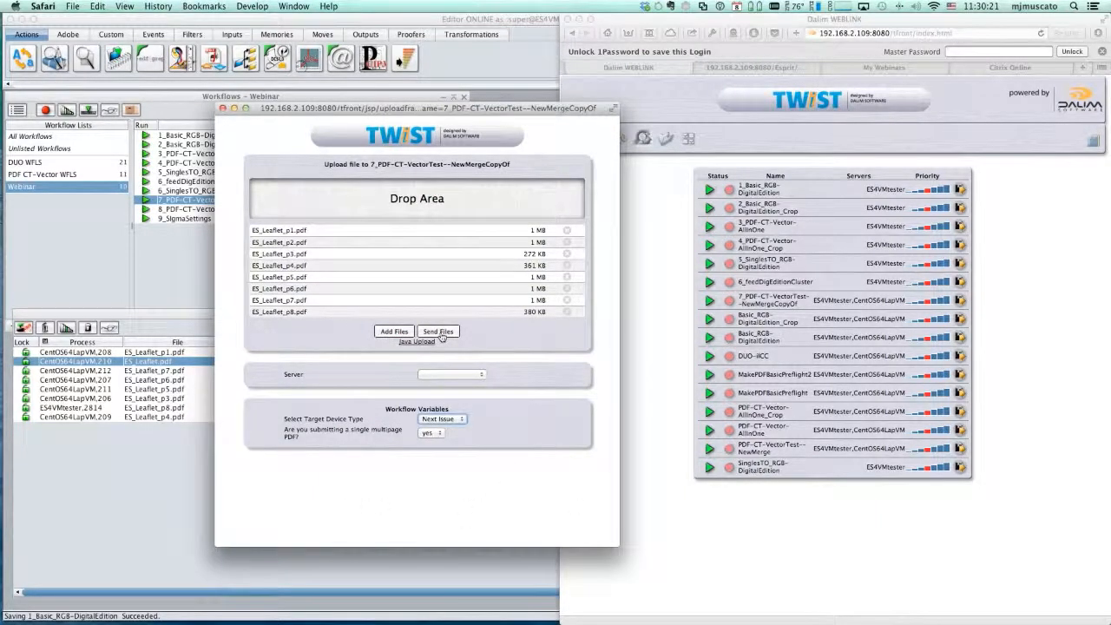
{"action": "left_click", "coordinate": [442, 335]}
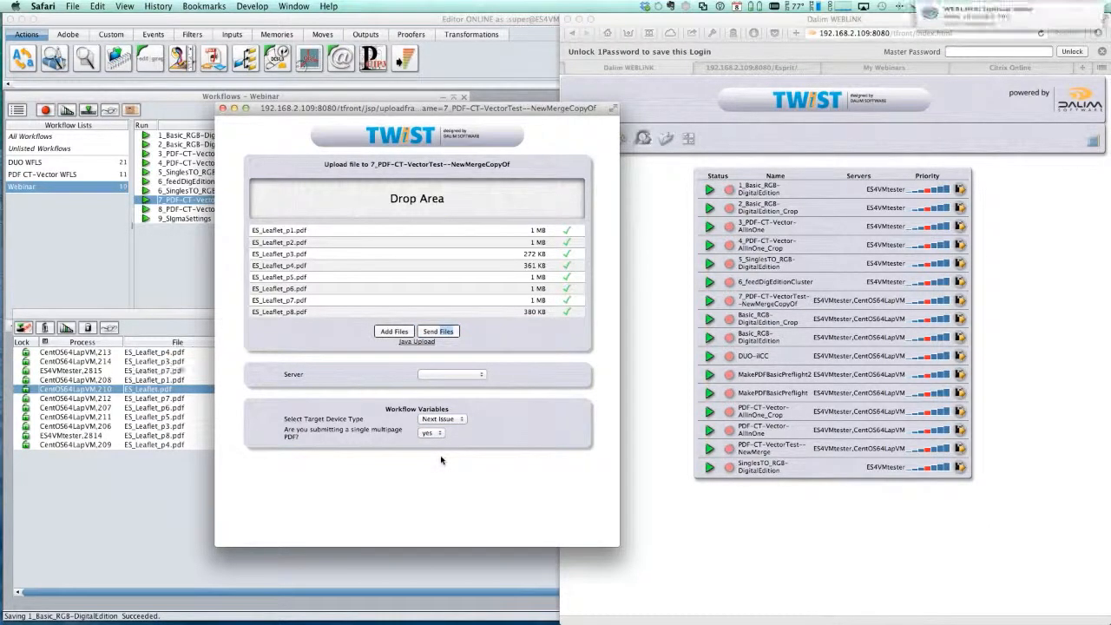
- Switch to Editor's Processes list, and examine the process log of the new ES_Leaflet_p6 job before closing it
{"action": "left_click", "coordinate": [119, 495]}
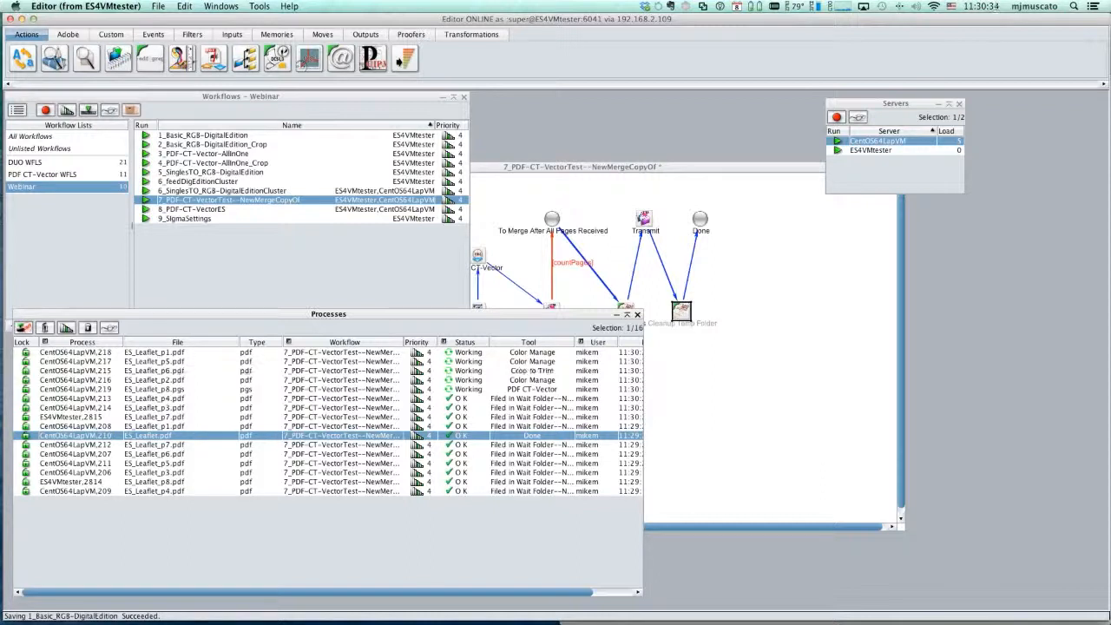
{"action": "double_click", "coordinate": [307, 373]}
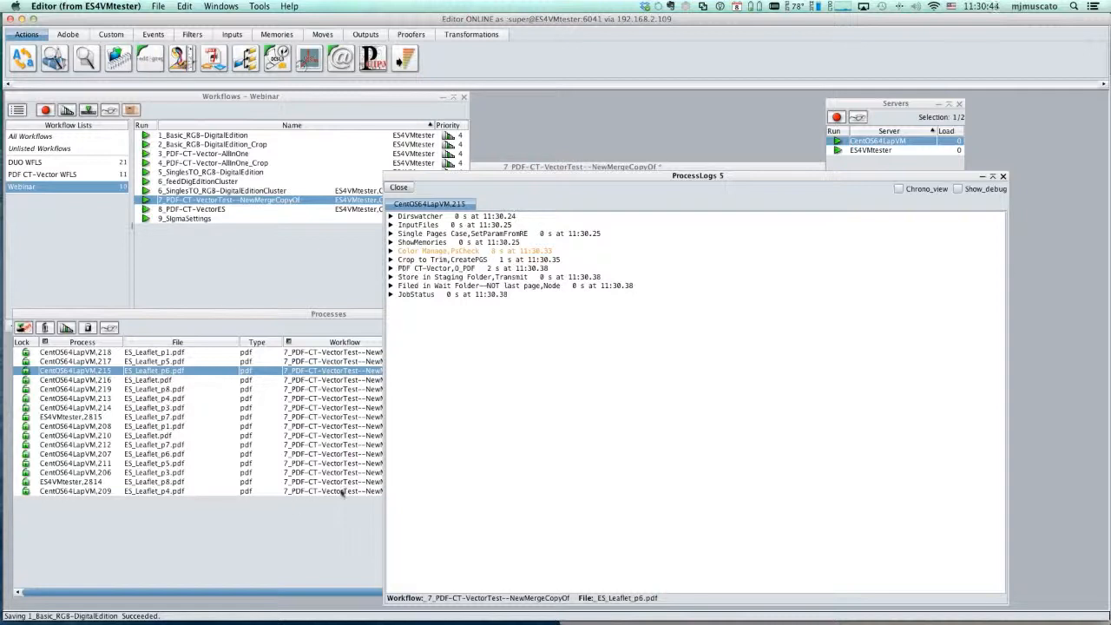
{"action": "left_click", "coordinate": [398, 187]}
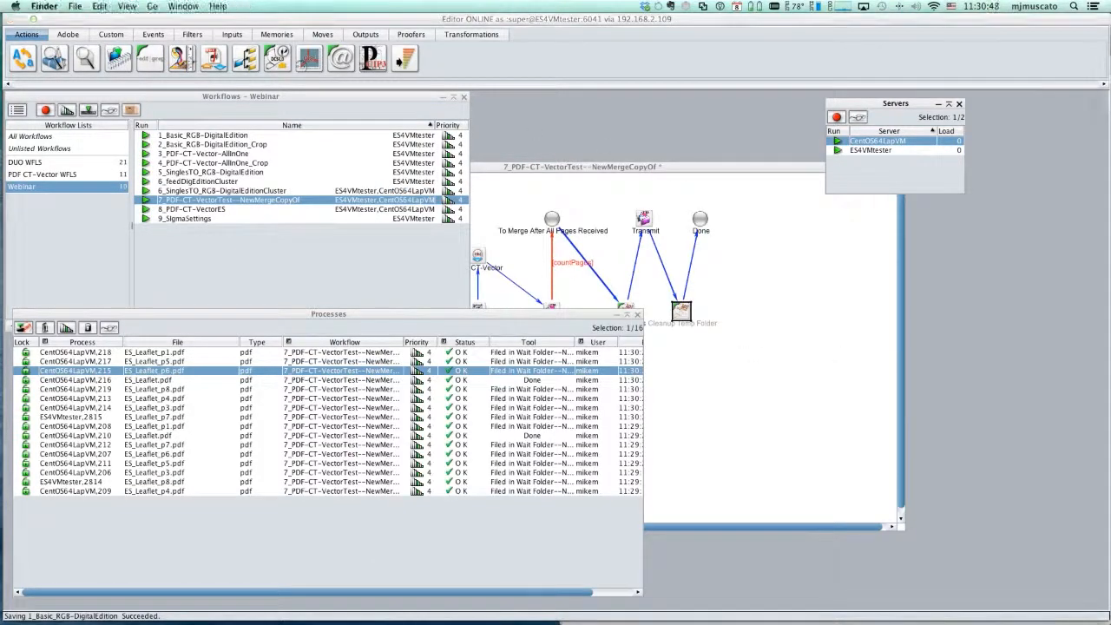
- Compare the file sizes of ES_Leaflet.pdf in the iPad and NextIssue folders in Finder, and return to Editor
{"action": "left_click_drag", "start_coordinate": [1110, 157], "coordinate": [655, 116]}
{"action": "left_click", "coordinate": [340, 371]}
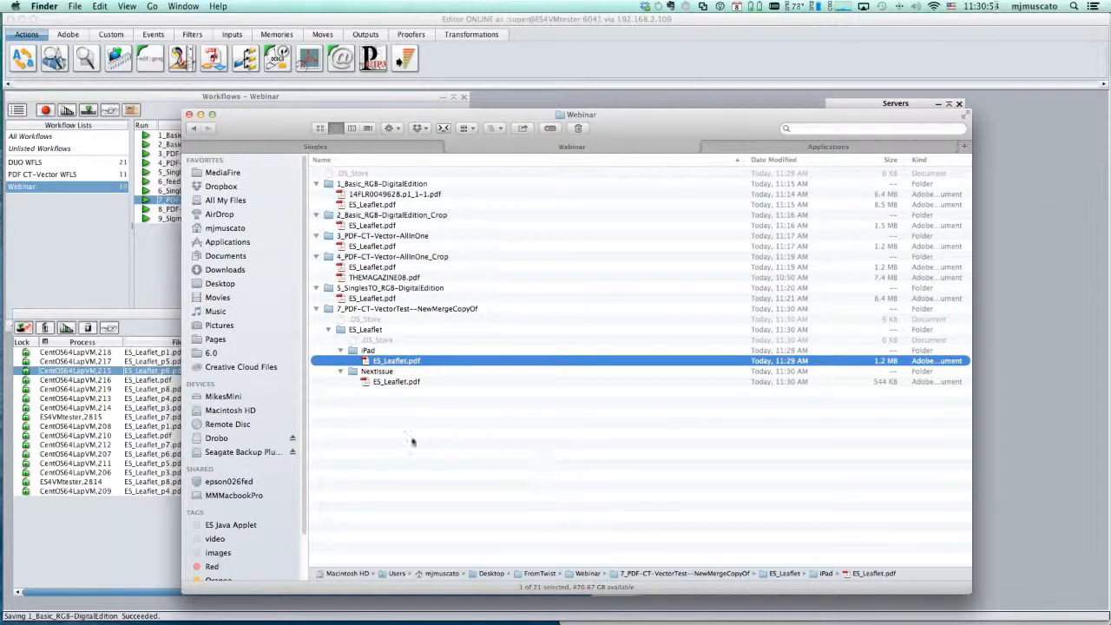
{"action": "left_click", "coordinate": [413, 383]}
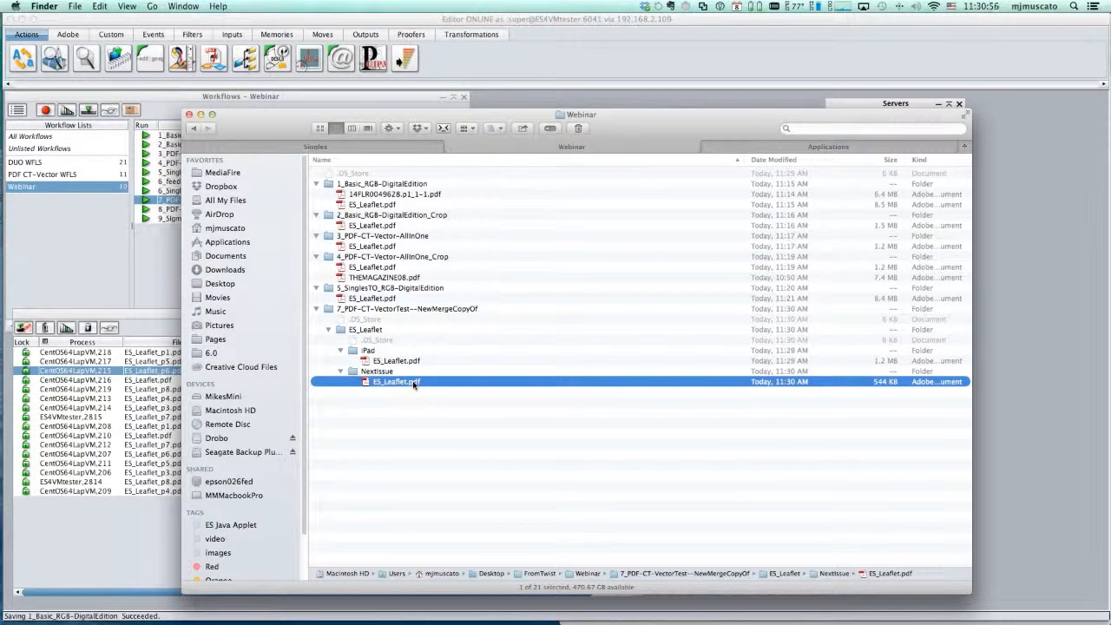
{"action": "left_click", "coordinate": [395, 359]}
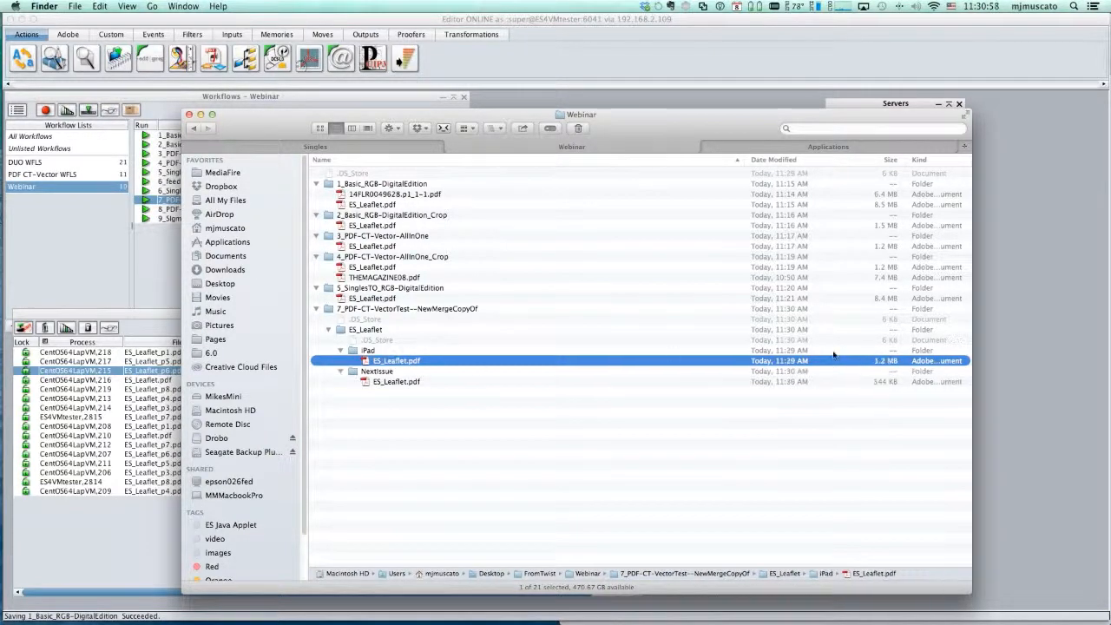
{"action": "left_click", "coordinate": [394, 383]}
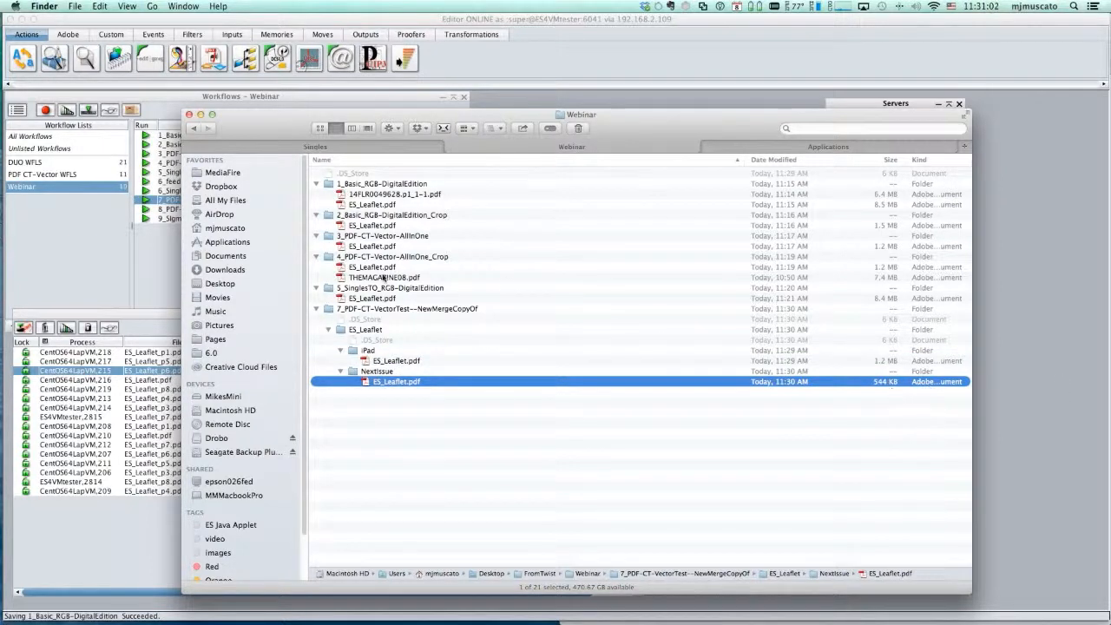
{"action": "left_click", "coordinate": [260, 97]}
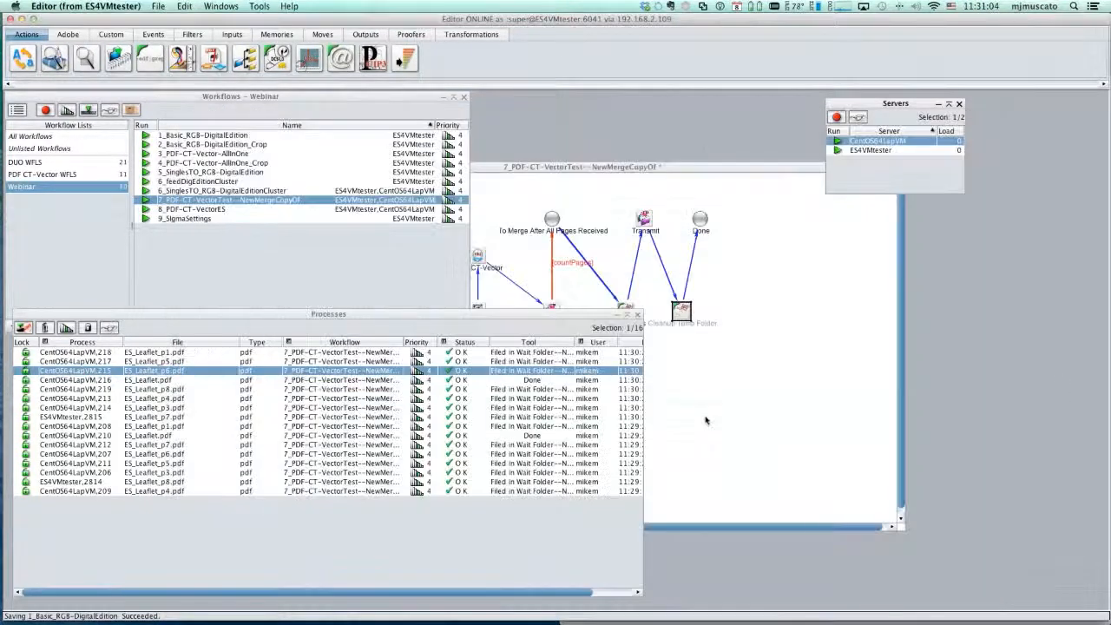
- Inspect the NextIssue image resolution rule in the Single Pages Case tool, and cancel both editors
{"action": "left_click", "coordinate": [706, 419]}
{"action": "double_click", "coordinate": [329, 314]}
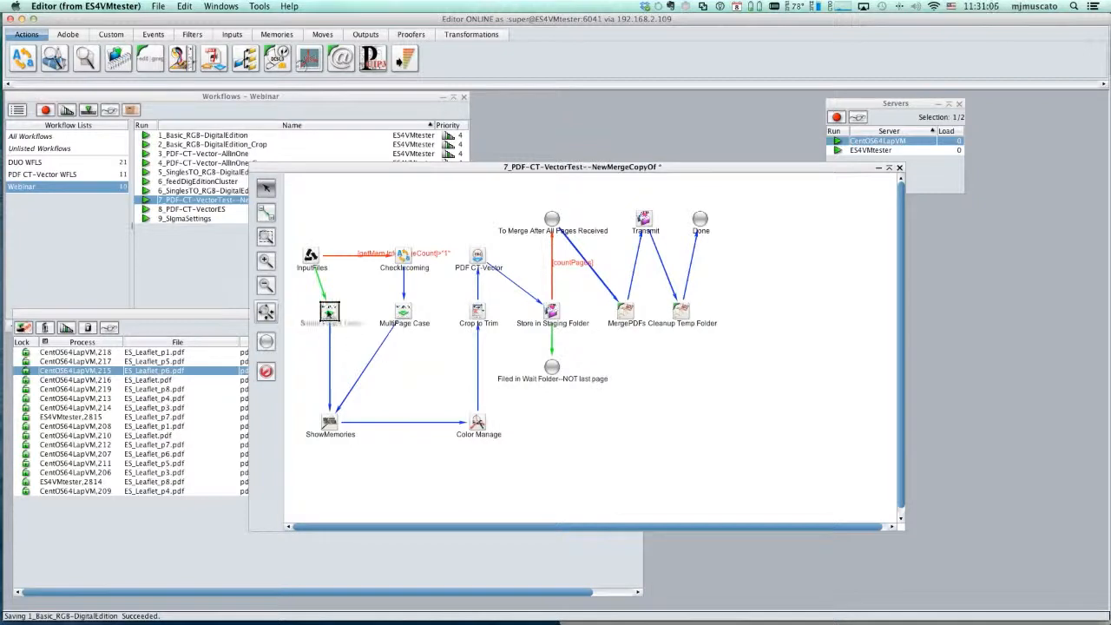
{"action": "double_click", "coordinate": [457, 391]}
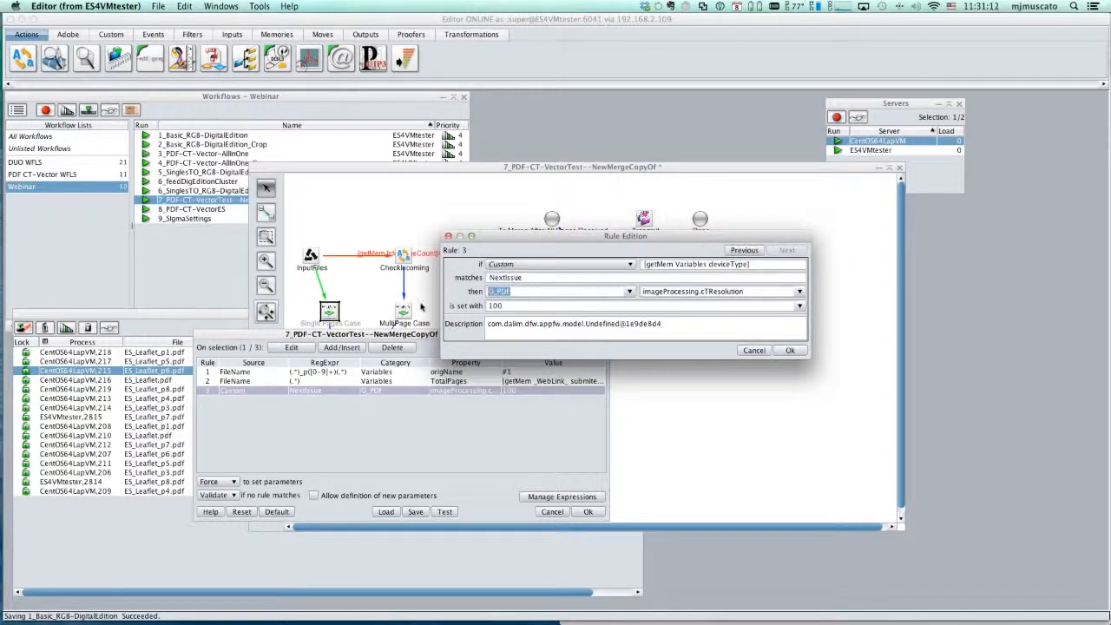
{"action": "left_click", "coordinate": [750, 353]}
{"action": "left_click", "coordinate": [552, 511]}
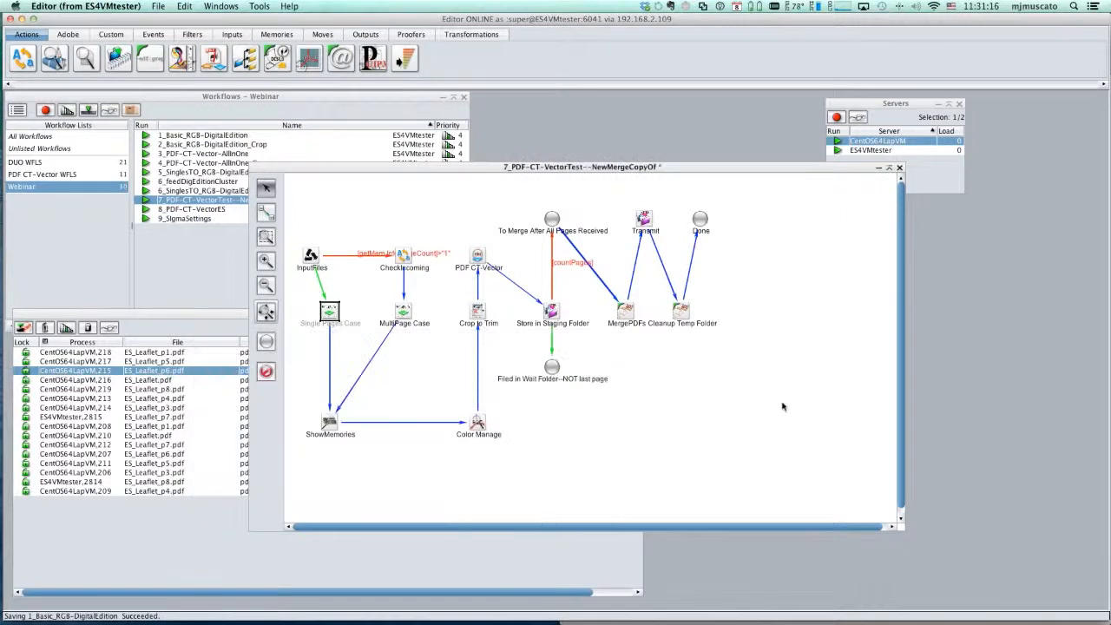
- Move the 7_PDF-CT-VectorTest--NewMergeCopyOf workflow window clear of the Workflows list, and bring that list forward
{"action": "left_click", "coordinate": [490, 551]}
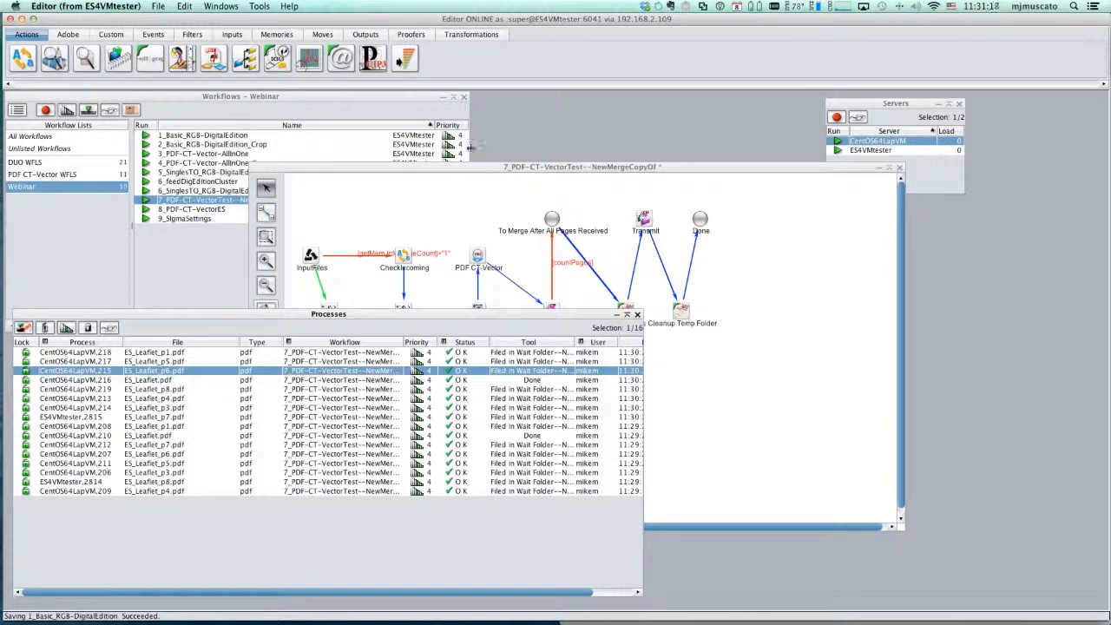
{"action": "left_click", "coordinate": [447, 174]}
{"action": "left_click_drag", "start_coordinate": [447, 174], "coordinate": [581, 151]}
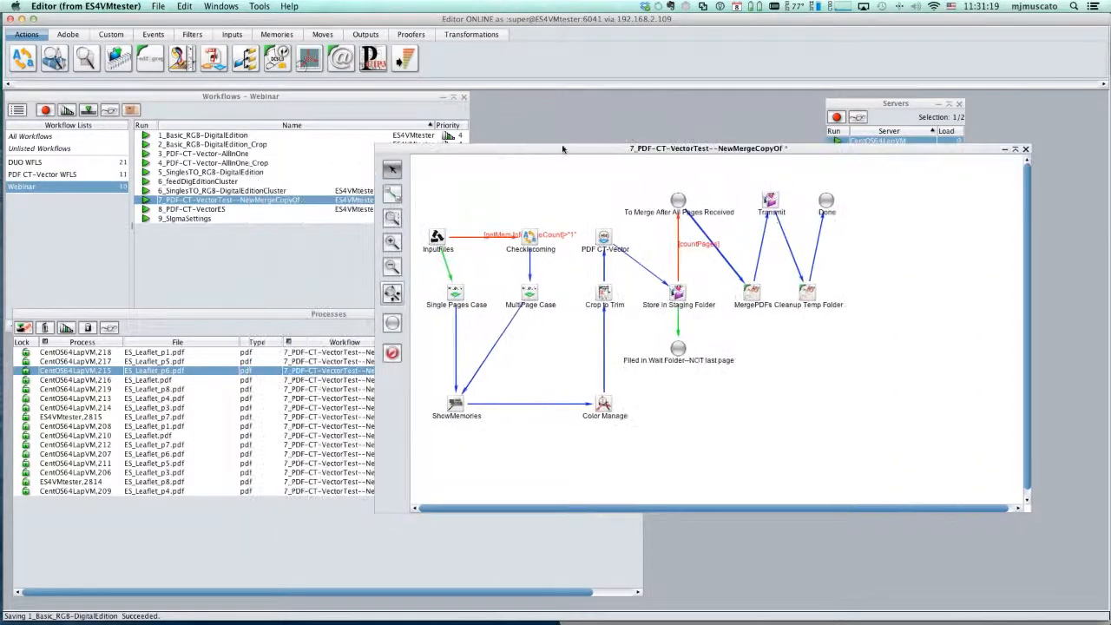
{"action": "left_click", "coordinate": [255, 245]}
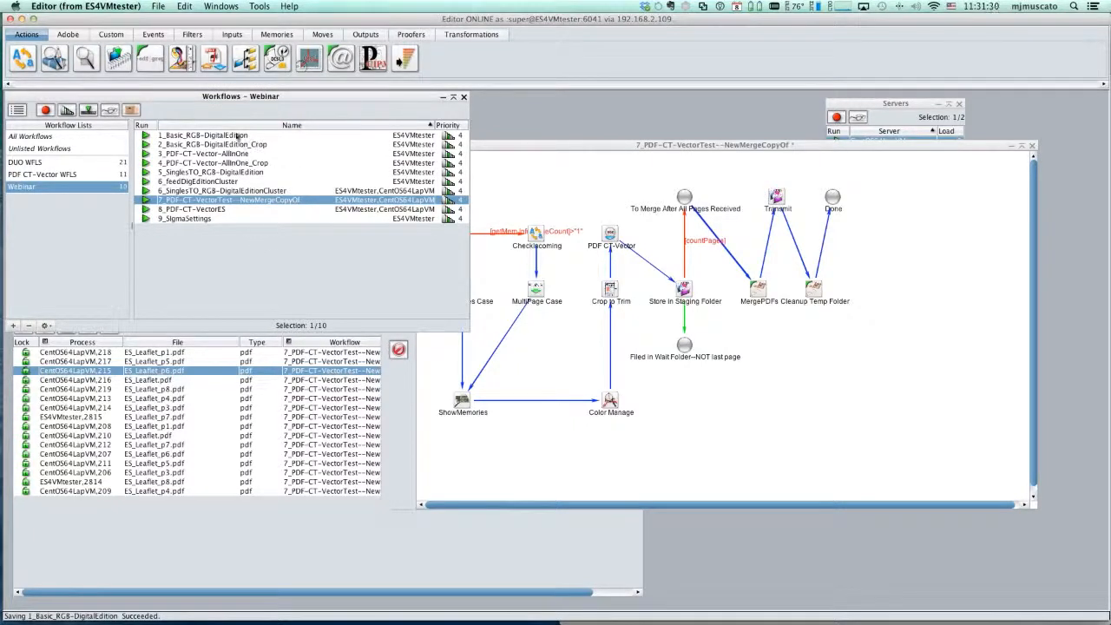
- Open the 2_Basic_RGB-DigitalEdition_Crop workflow, review its PDF CT-Vector rendering and compression settings, and cancel the editor
{"action": "double_click", "coordinate": [233, 145]}
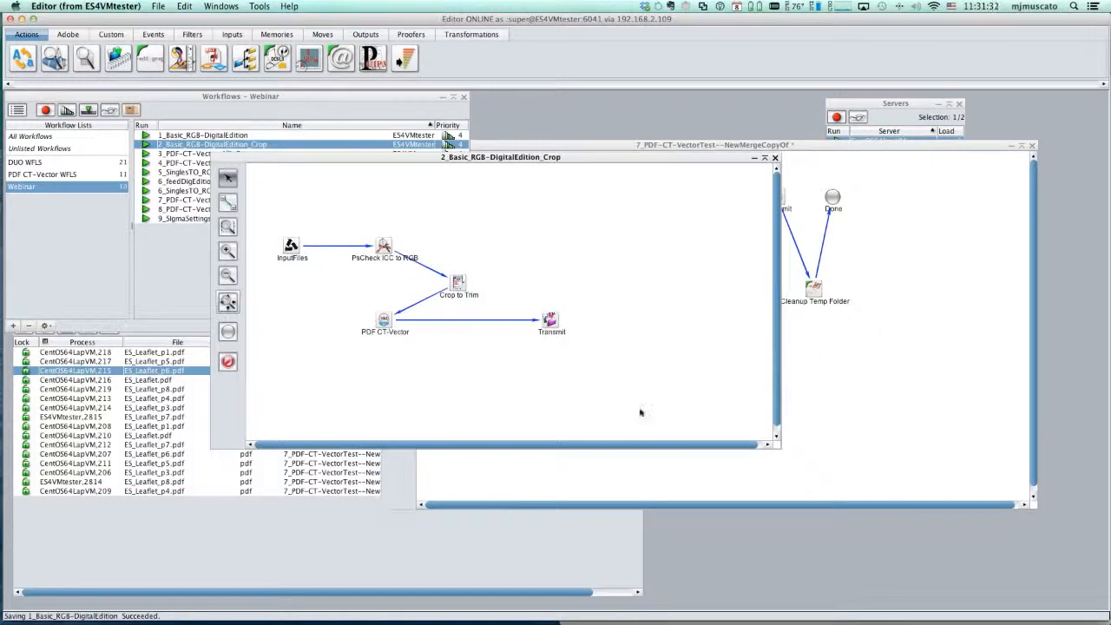
{"action": "left_click", "coordinate": [383, 321]}
{"action": "double_click", "coordinate": [384, 321]}
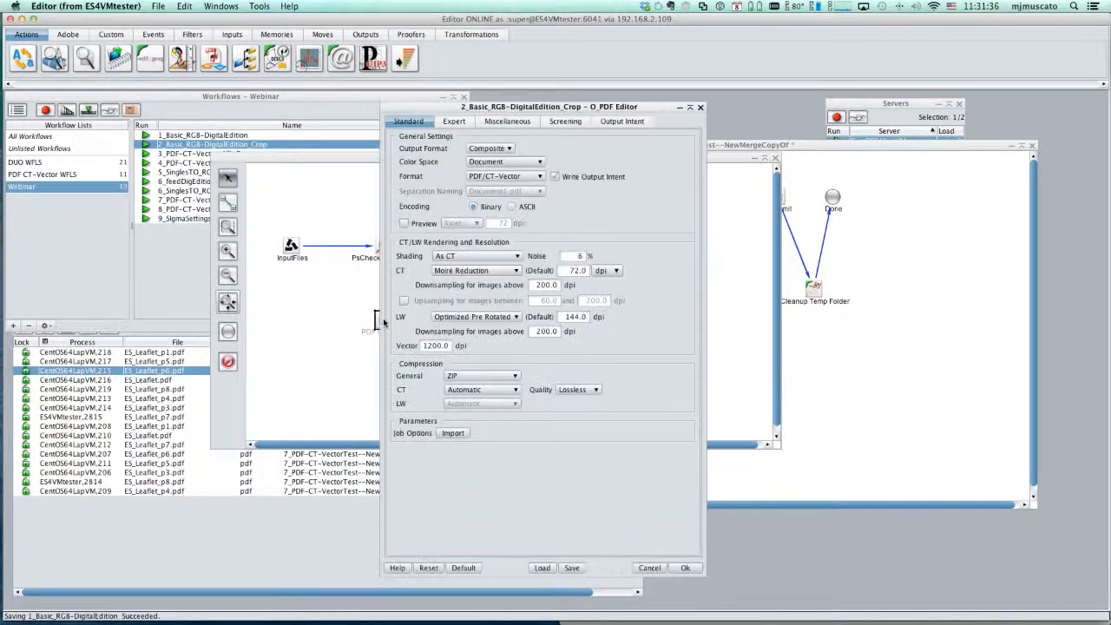
{"action": "left_click", "coordinate": [646, 567]}
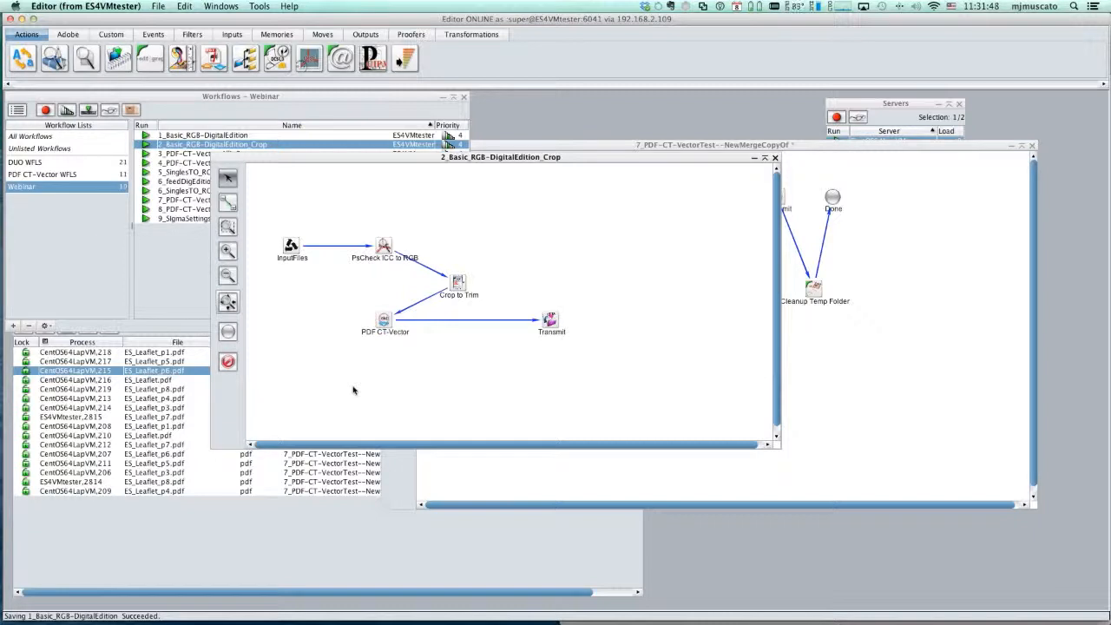
- Open the PDF CT-Vector tool in the 2_Basic_RGB-DigitalEdition_Crop workflow, and review its Standard and Expert settings
{"action": "left_click", "coordinate": [383, 320]}
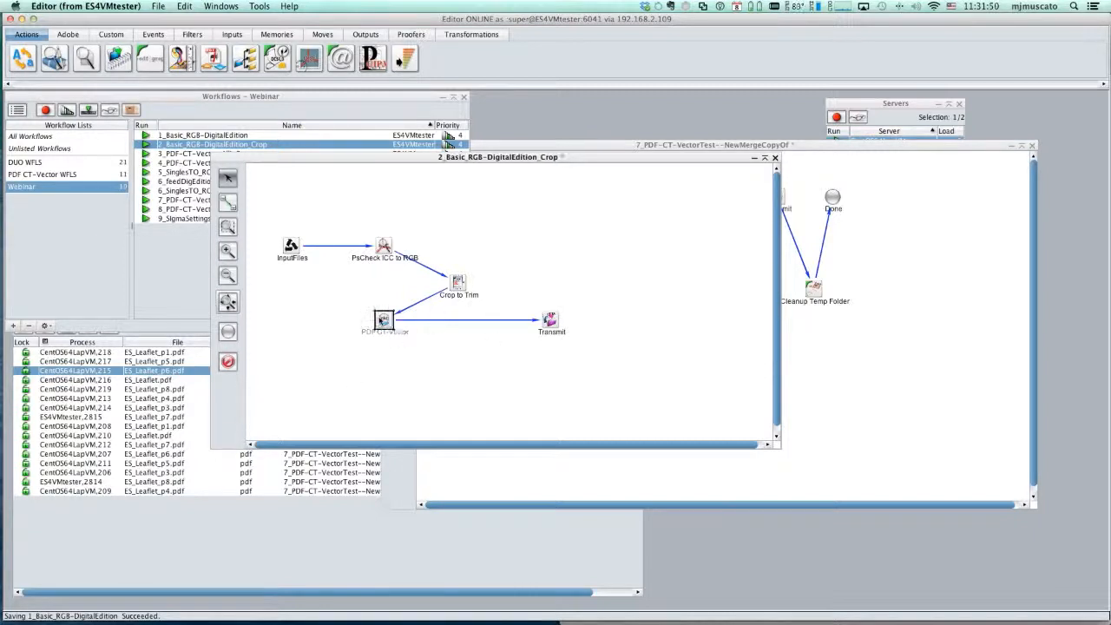
{"action": "double_click", "coordinate": [383, 321]}
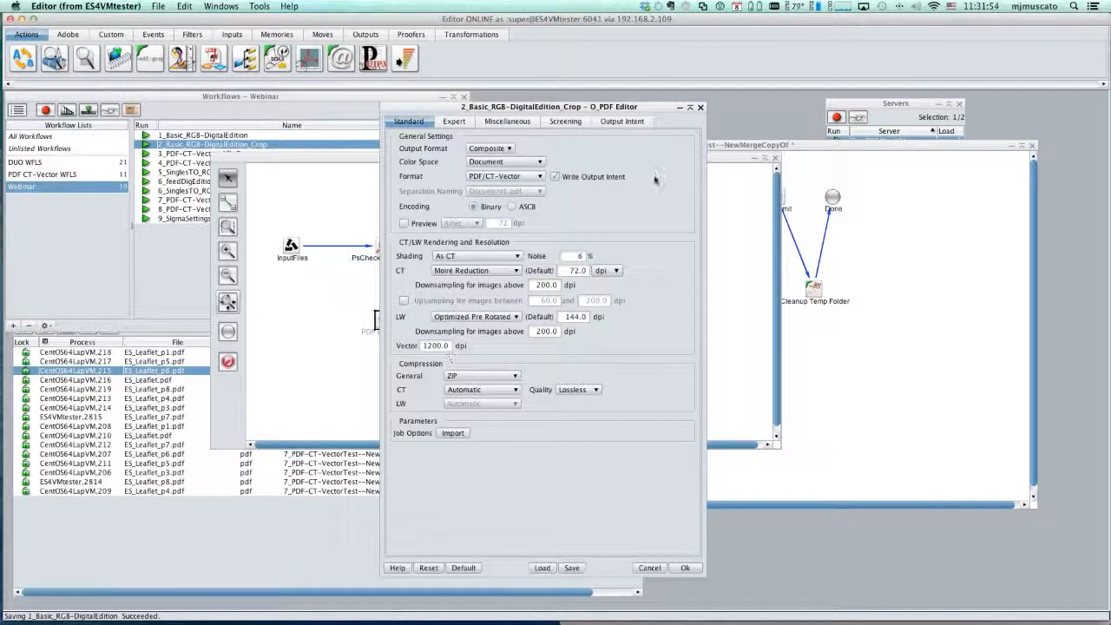
{"action": "left_click", "coordinate": [454, 122]}
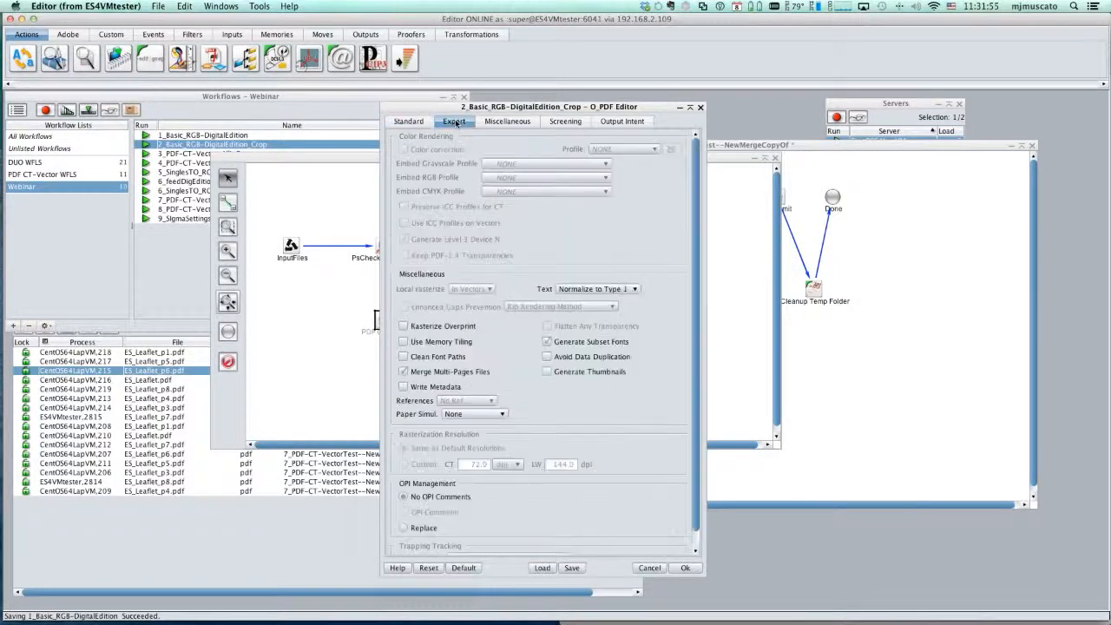
{"action": "left_click", "coordinate": [410, 124]}
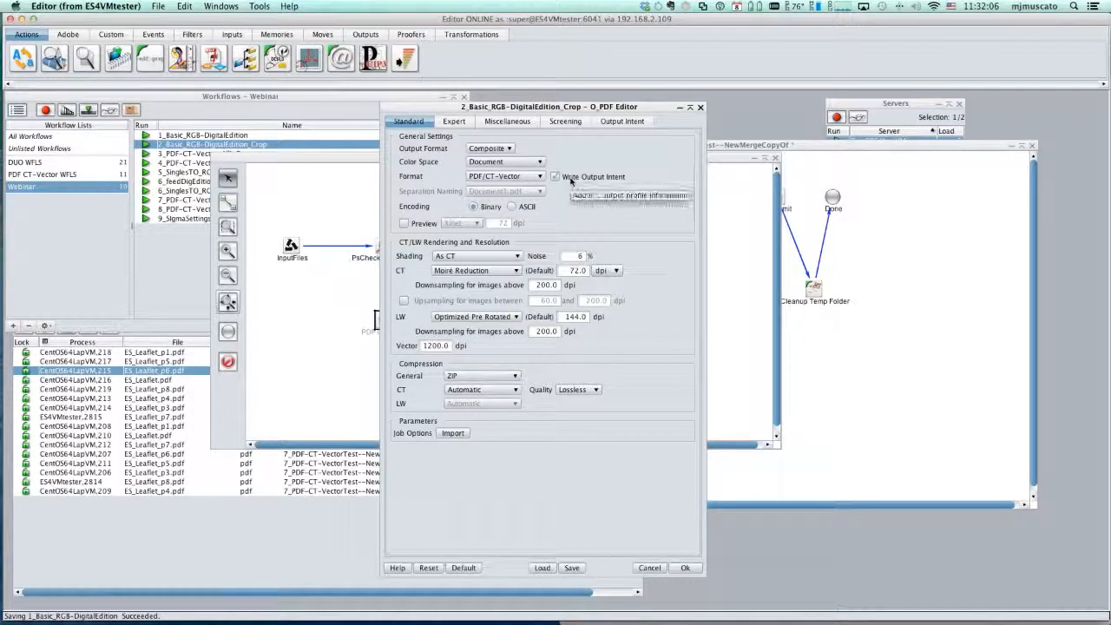
- Set the PDF CT-Vector output intent to the RGB ICC profile sRGB.icc, keep the option, and save the workflow
{"action": "left_click", "coordinate": [552, 177]}
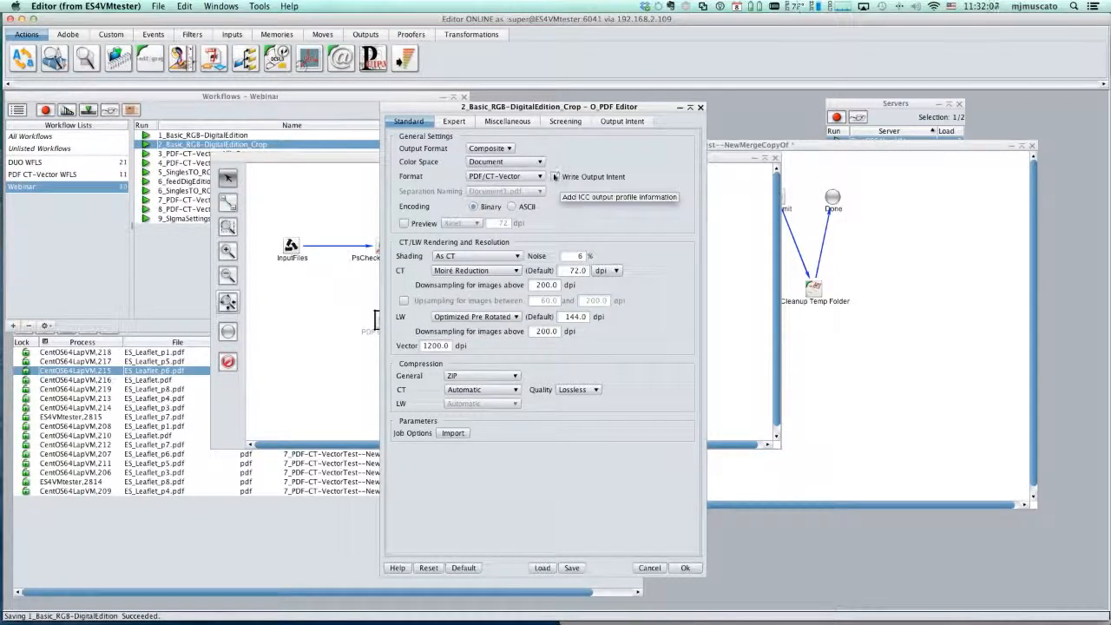
{"action": "left_click", "coordinate": [623, 122]}
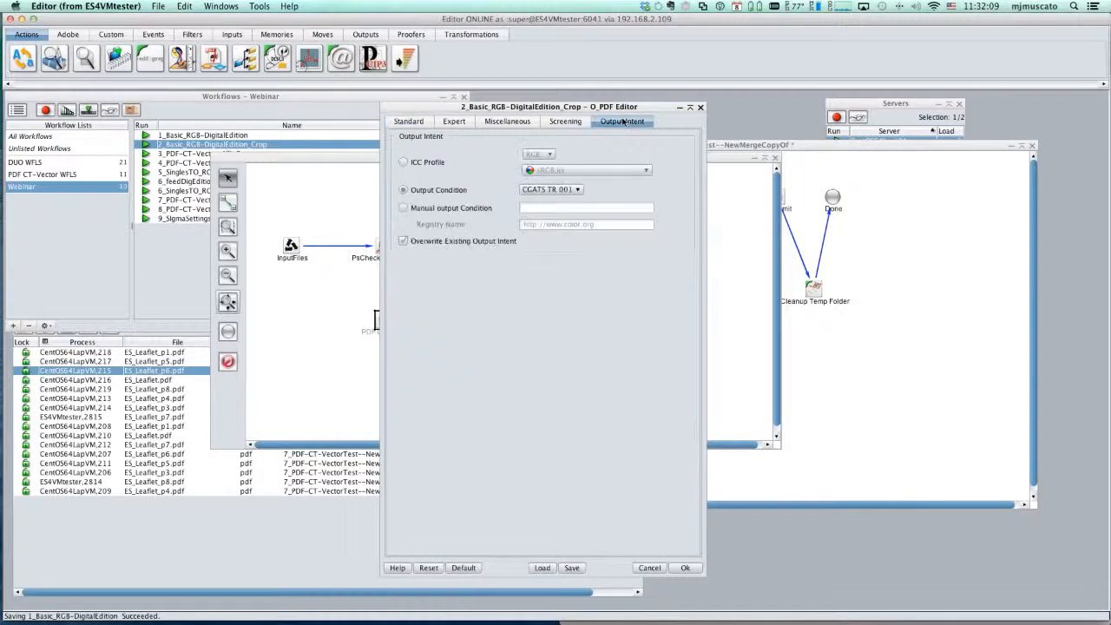
{"action": "left_click", "coordinate": [402, 163]}
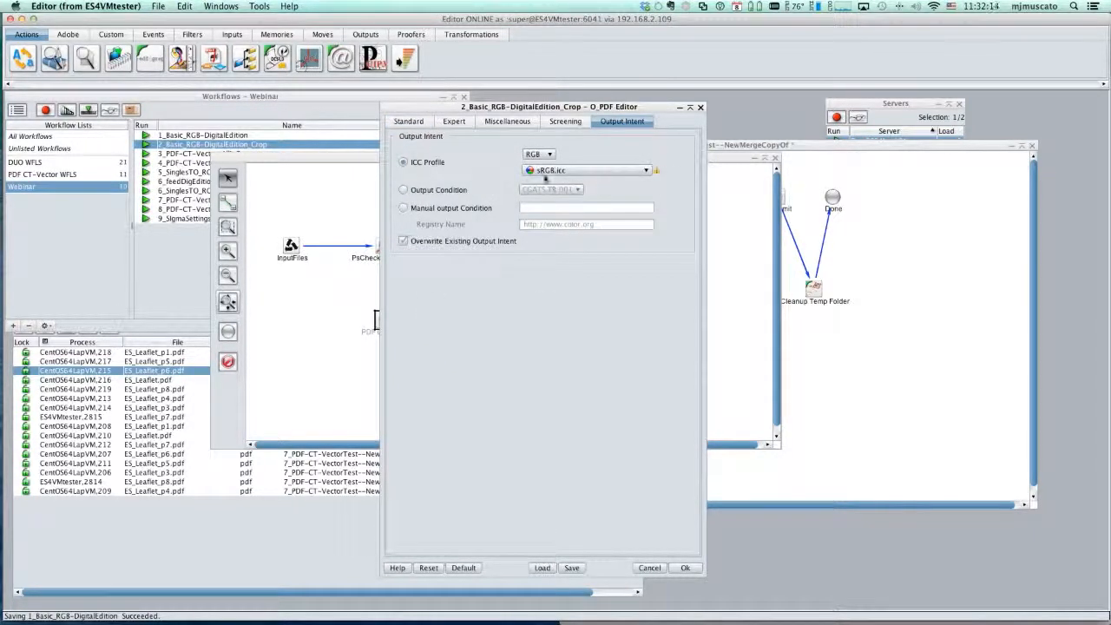
{"action": "left_click", "coordinate": [646, 170]}
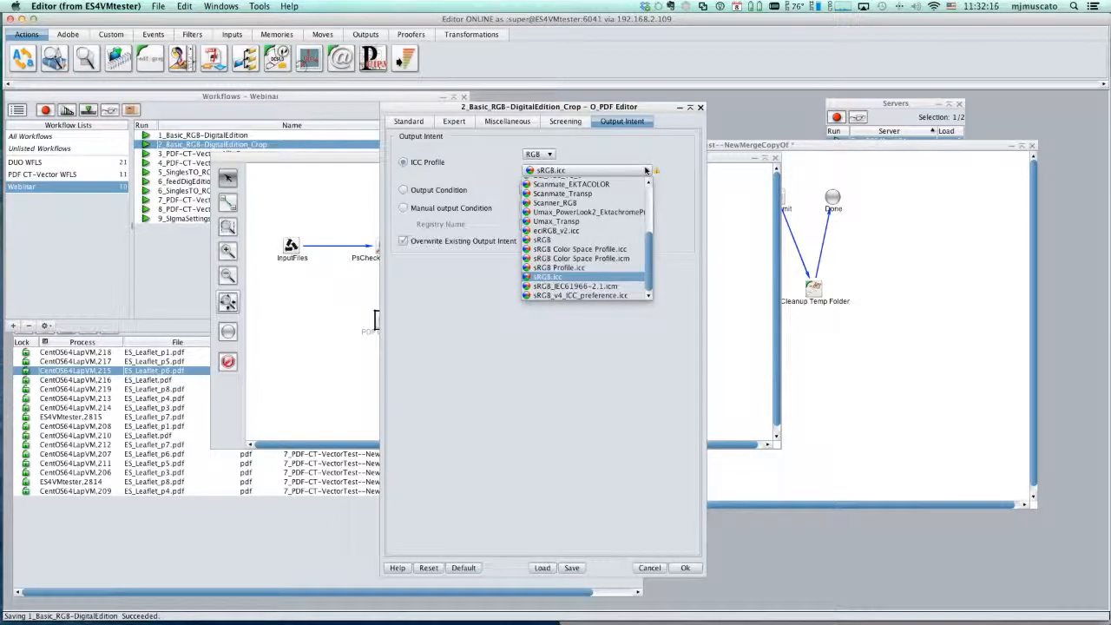
{"action": "left_click", "coordinate": [560, 278]}
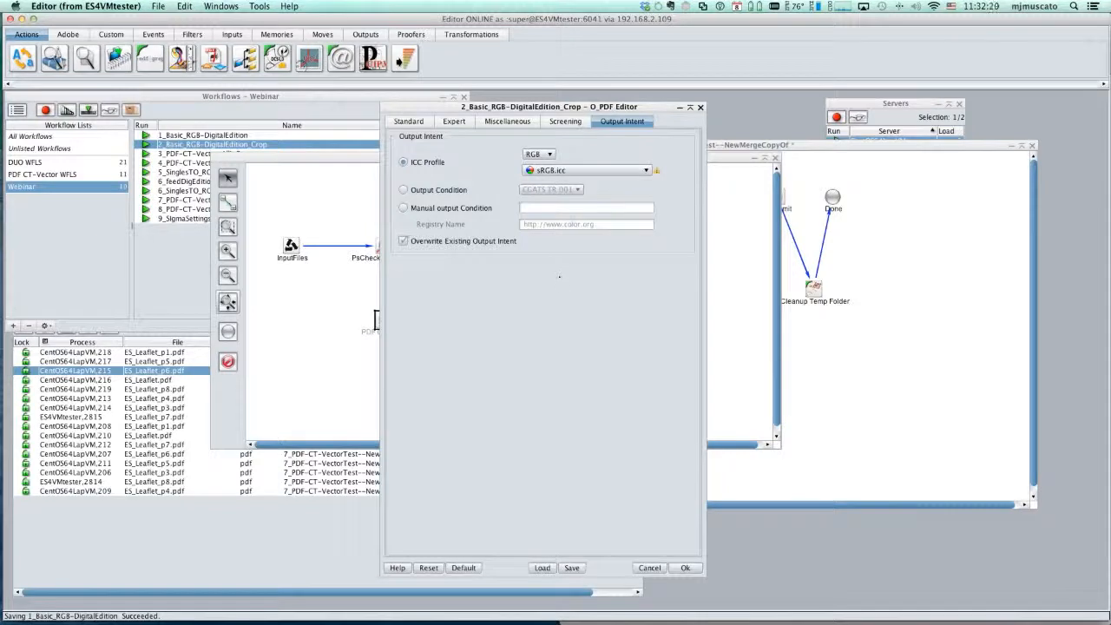
{"action": "left_click", "coordinate": [682, 568]}
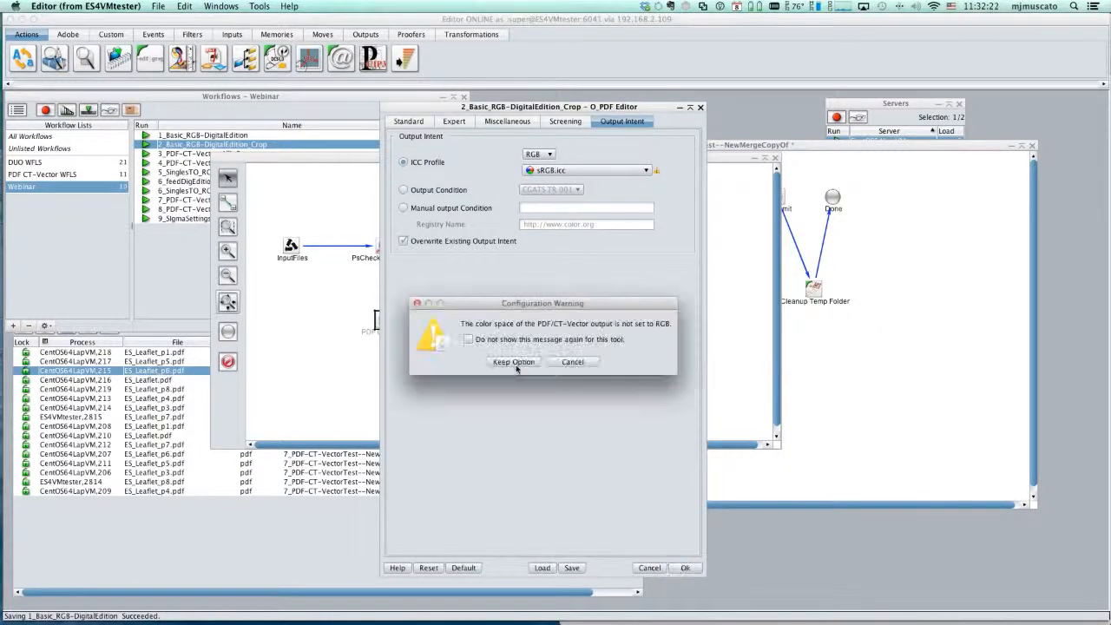
{"action": "left_click", "coordinate": [520, 364]}
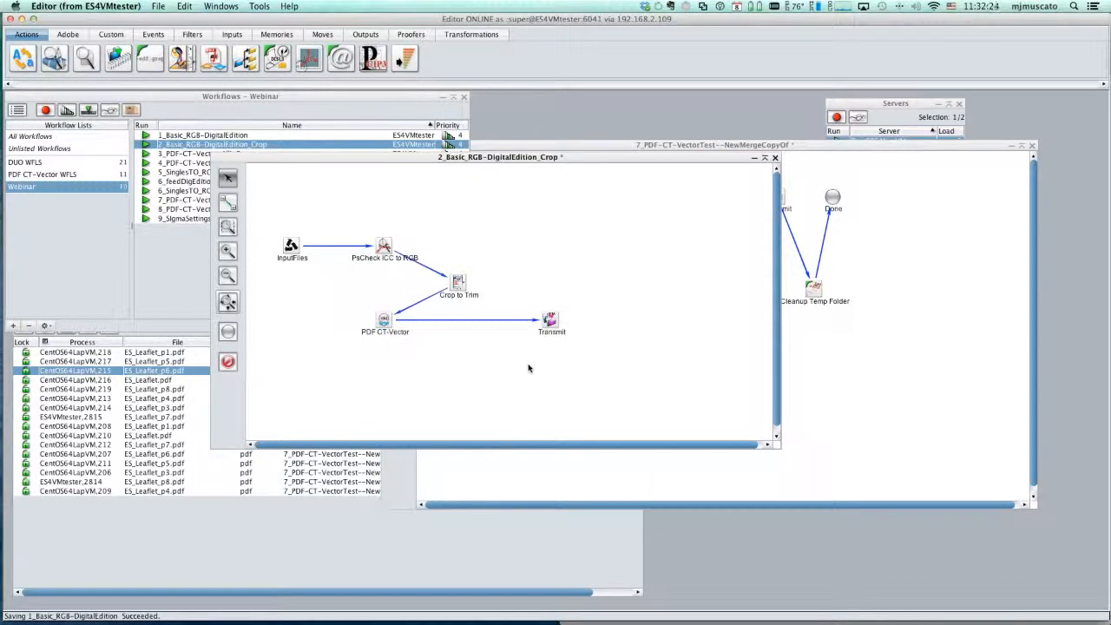
{"action": "key", "text": "super+s"}
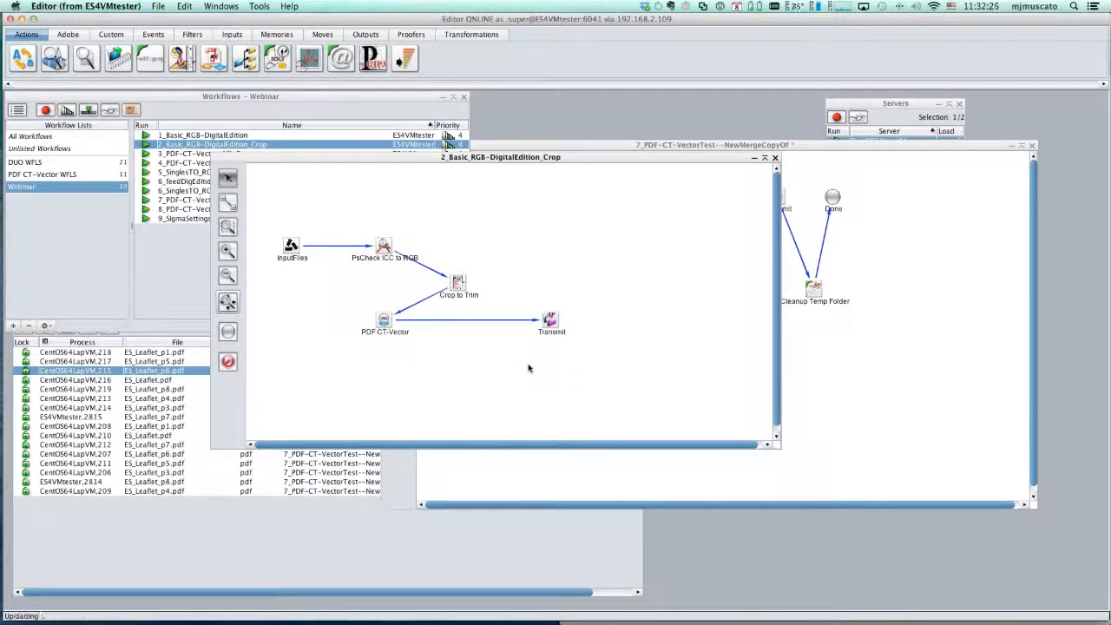
- Submit mag1-16.pdf from Finder to the 2_Basic_RGB-DigitalEdition_Crop workflow, and bring the Processes list forward
{"action": "left_click", "coordinate": [578, 346]}
{"action": "left_click", "coordinate": [177, 103]}
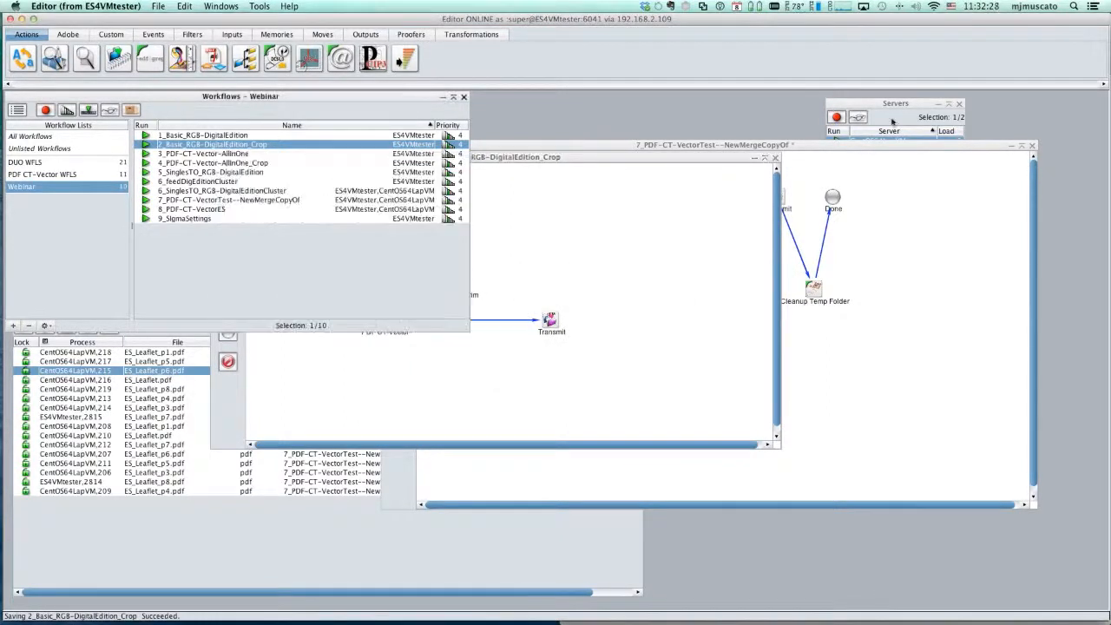
{"action": "key", "text": "super+Tab"}
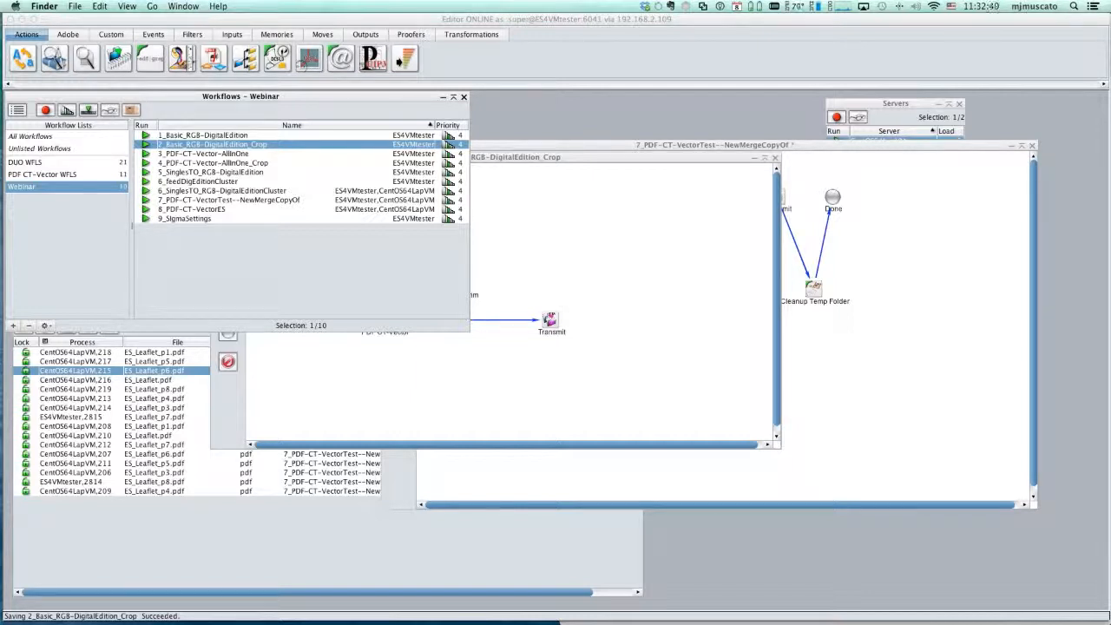
{"action": "left_click_drag", "start_coordinate": [2, 262], "coordinate": [230, 144]}
{"action": "left_click", "coordinate": [186, 535]}
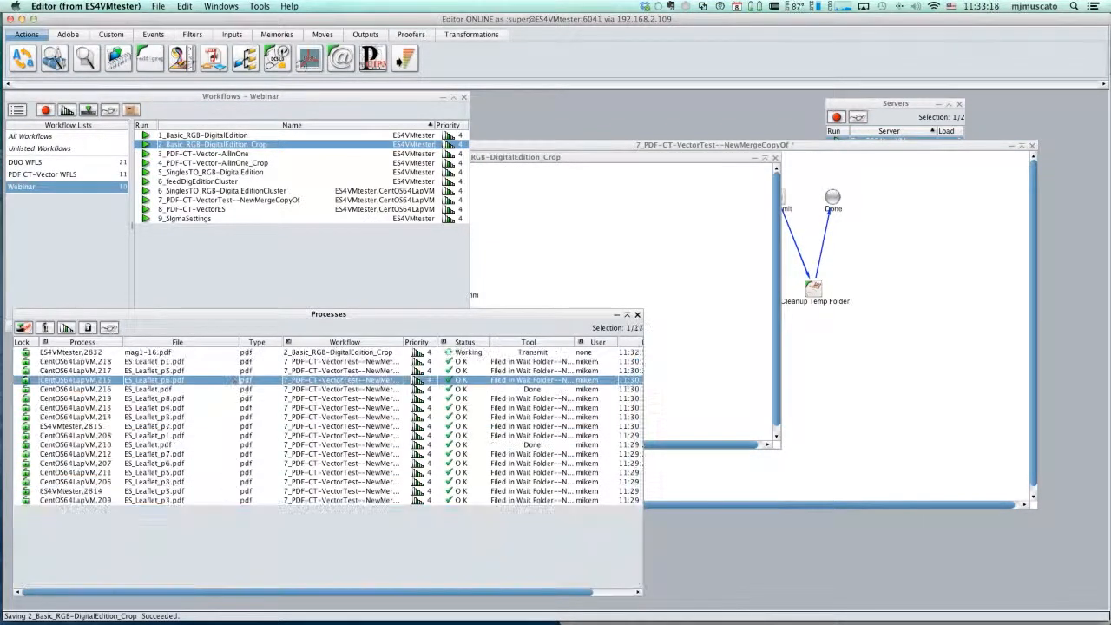
- Open mag1-16.pdf from the 2_Basic_RGB-DigitalEdition_Crop output folder in Acrobat, and fit the whole page in view
{"action": "key", "text": "super+Tab"}
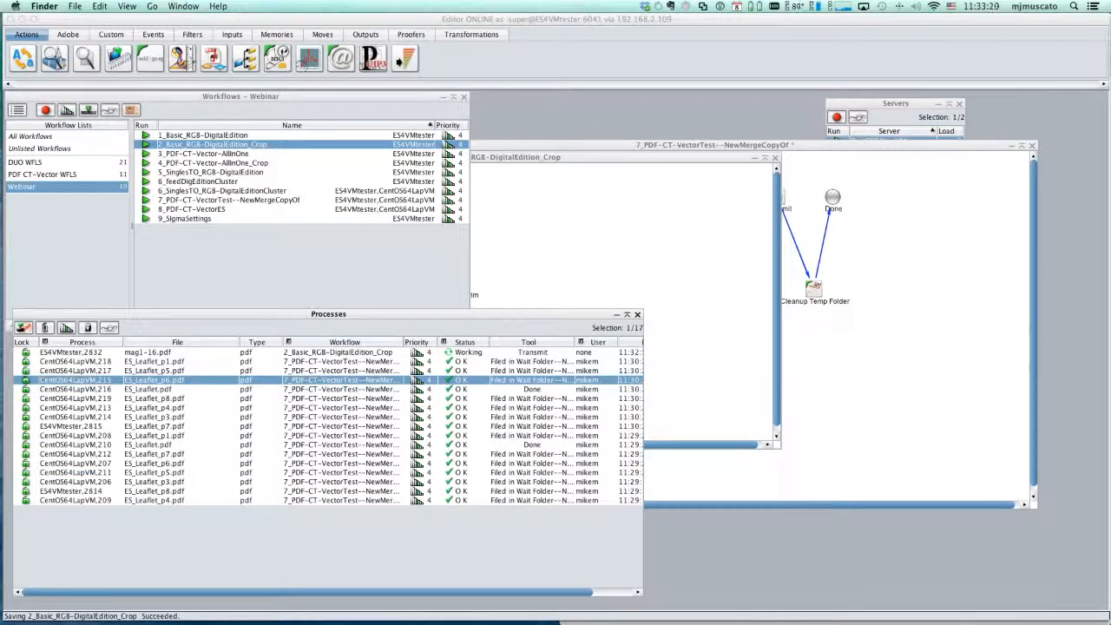
{"action": "left_click_drag", "start_coordinate": [1109, 130], "coordinate": [742, 109]}
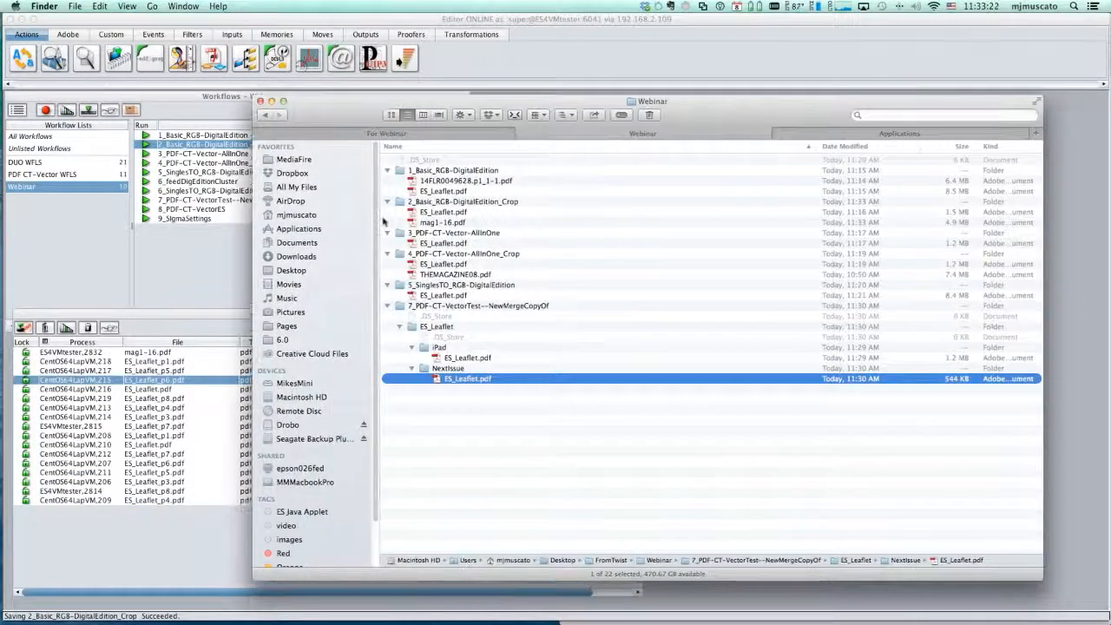
{"action": "left_click", "coordinate": [412, 224]}
{"action": "double_click", "coordinate": [412, 223]}
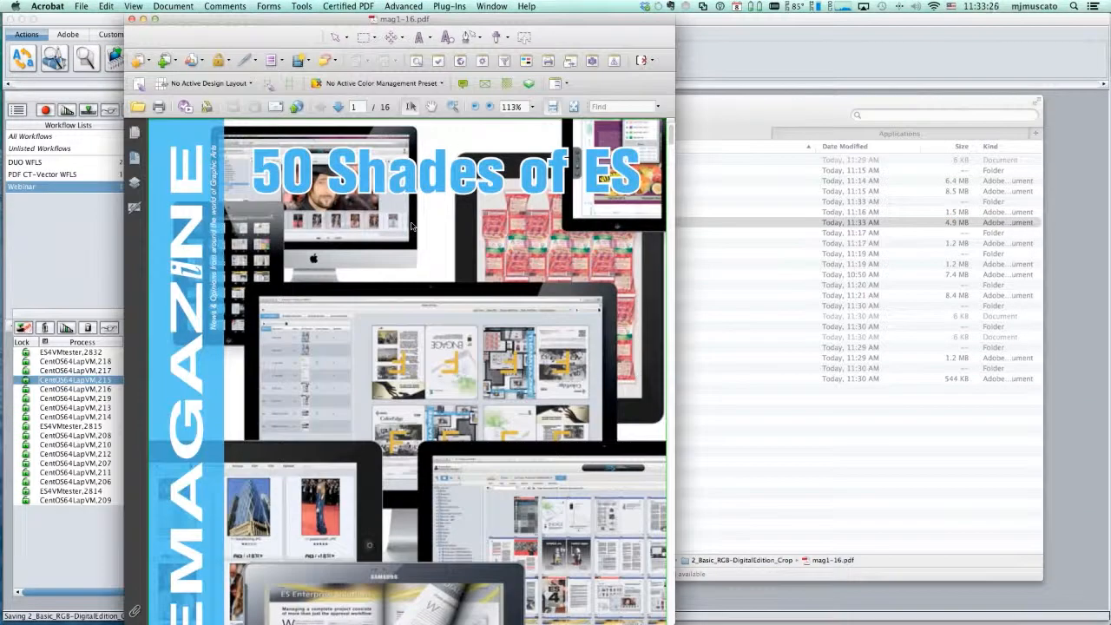
{"action": "key", "text": "super+0"}
- Check the simulation profile and separations of mag1-16.pdf in Output Preview, close the PDF, and return to Editor
{"action": "left_click", "coordinate": [405, 6]}
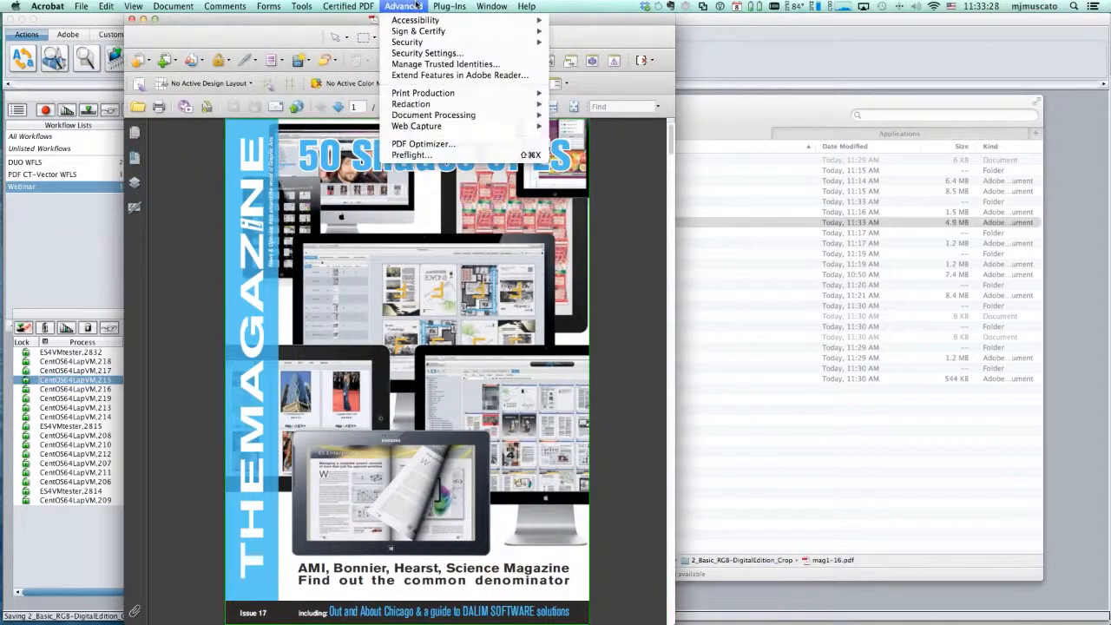
{"action": "mouse_move", "coordinate": [486, 93]}
{"action": "left_click", "coordinate": [616, 105]}
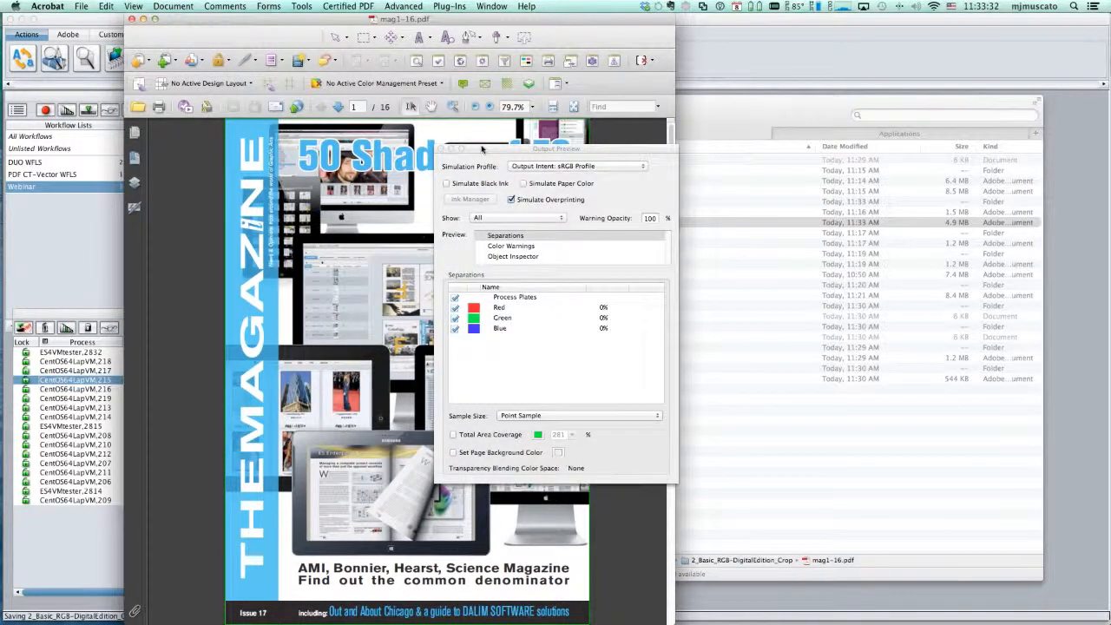
{"action": "left_click_drag", "start_coordinate": [481, 149], "coordinate": [531, 90]}
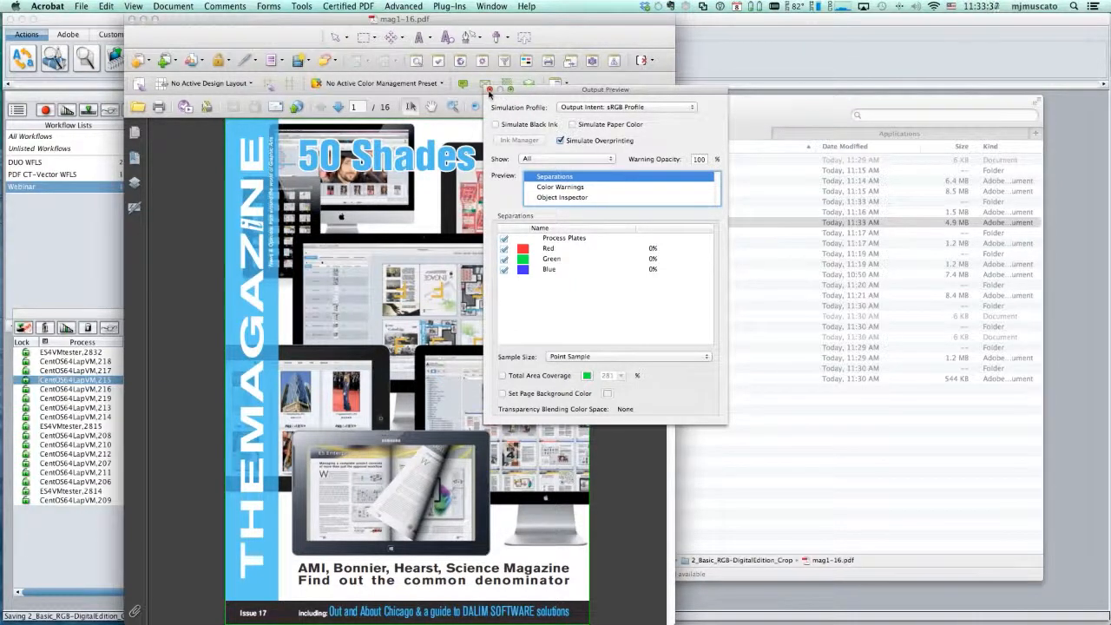
{"action": "left_click", "coordinate": [489, 90]}
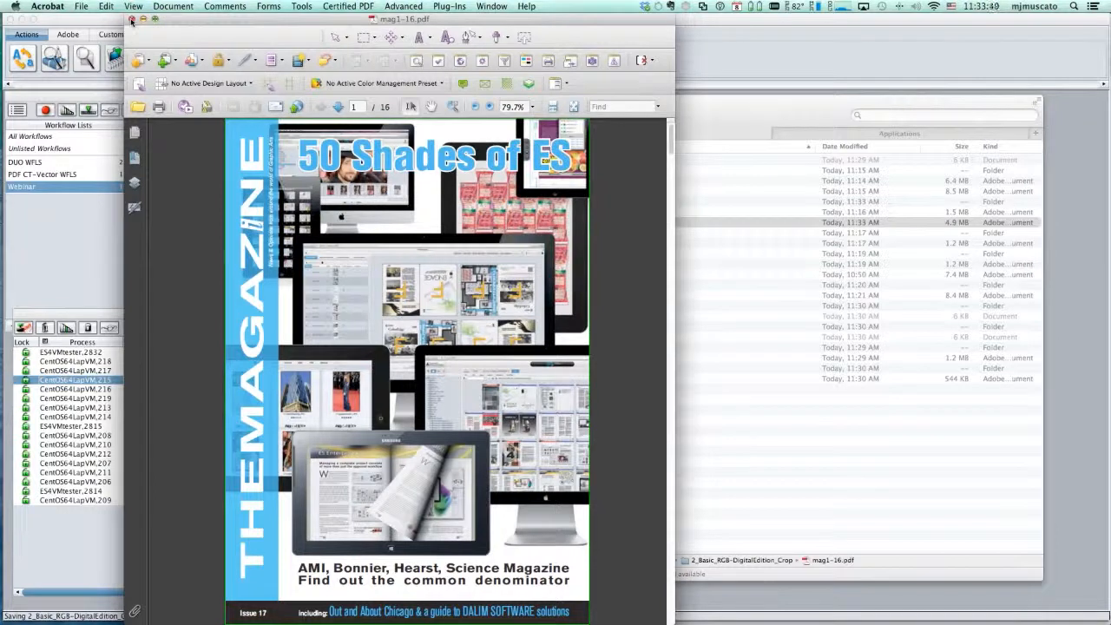
{"action": "left_click", "coordinate": [131, 19]}
{"action": "left_click", "coordinate": [319, 105]}
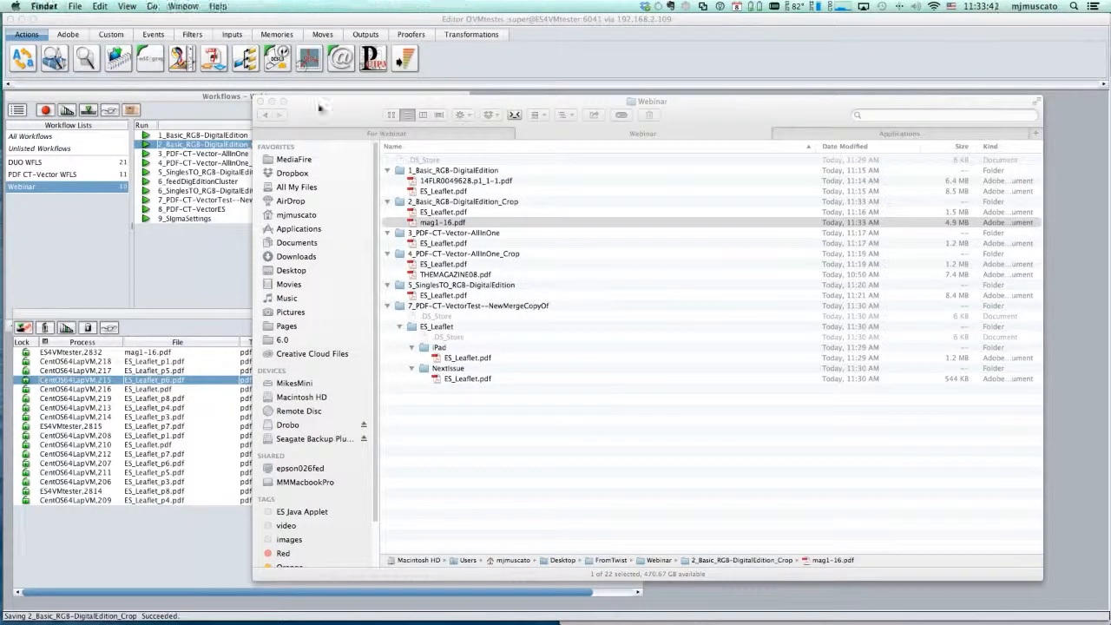
{"action": "key", "text": "super+h"}
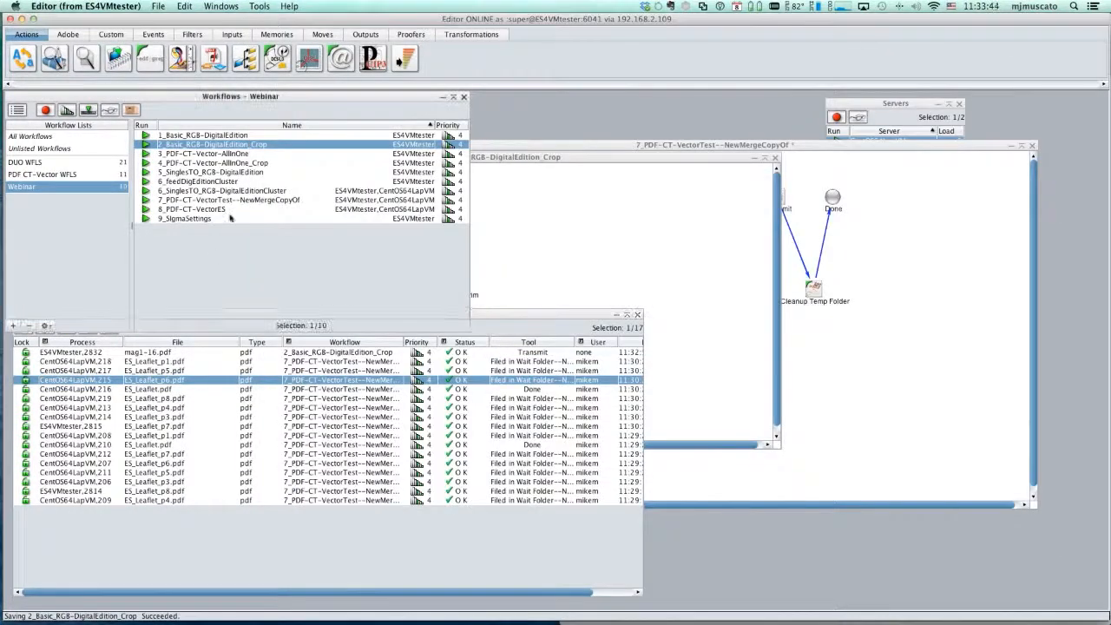
- Open the PDF CT-Vector sigma 1000 tool in the 9_SIgmaSettings workflow, and inspect its Sigma Points for Fill and Stroke options
{"action": "double_click", "coordinate": [184, 219]}
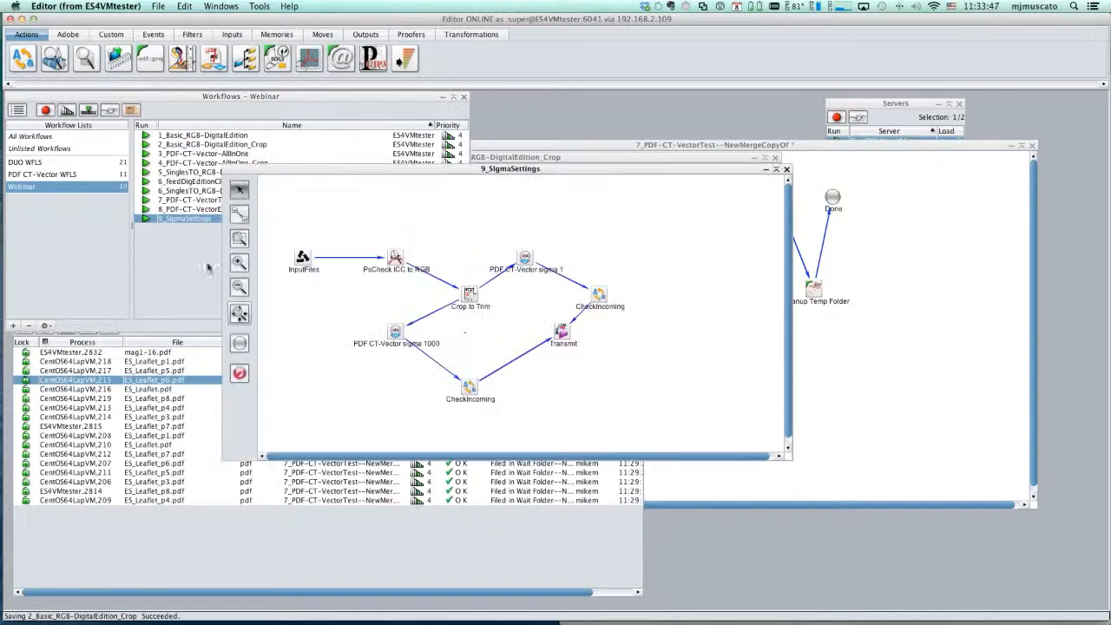
{"action": "left_click", "coordinate": [395, 332]}
{"action": "double_click", "coordinate": [395, 333]}
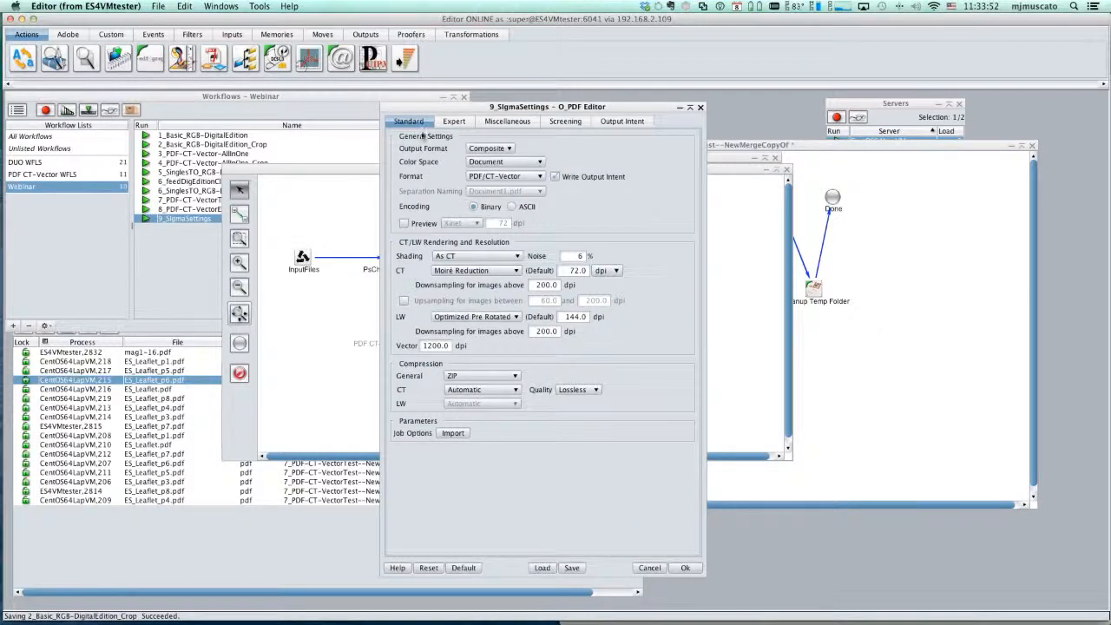
{"action": "left_click_drag", "start_coordinate": [406, 104], "coordinate": [366, 98]}
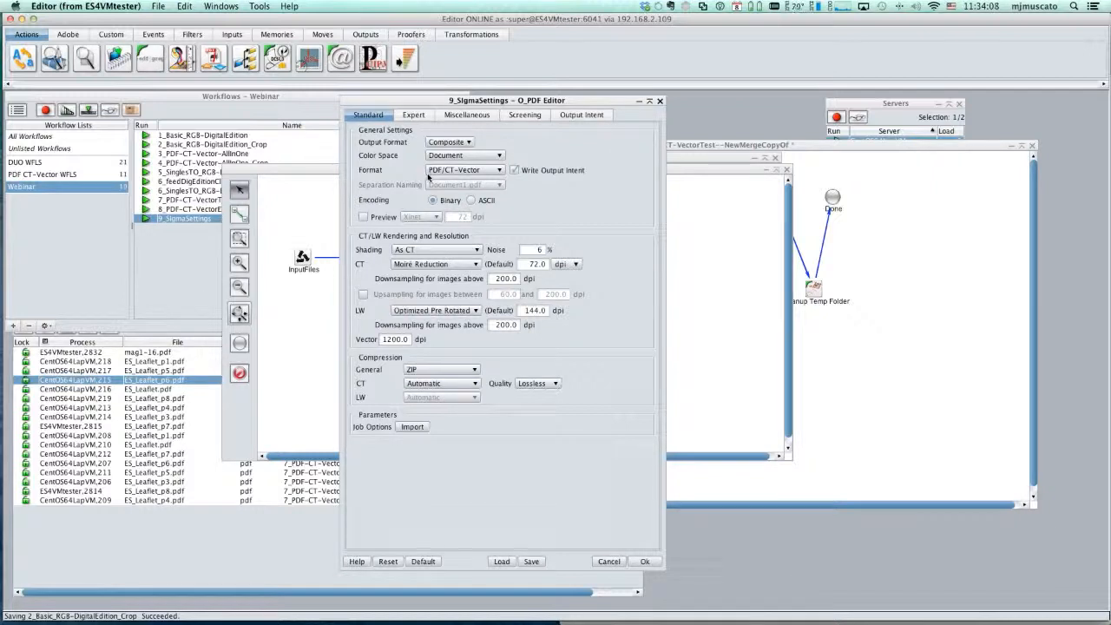
{"action": "left_click", "coordinate": [482, 116]}
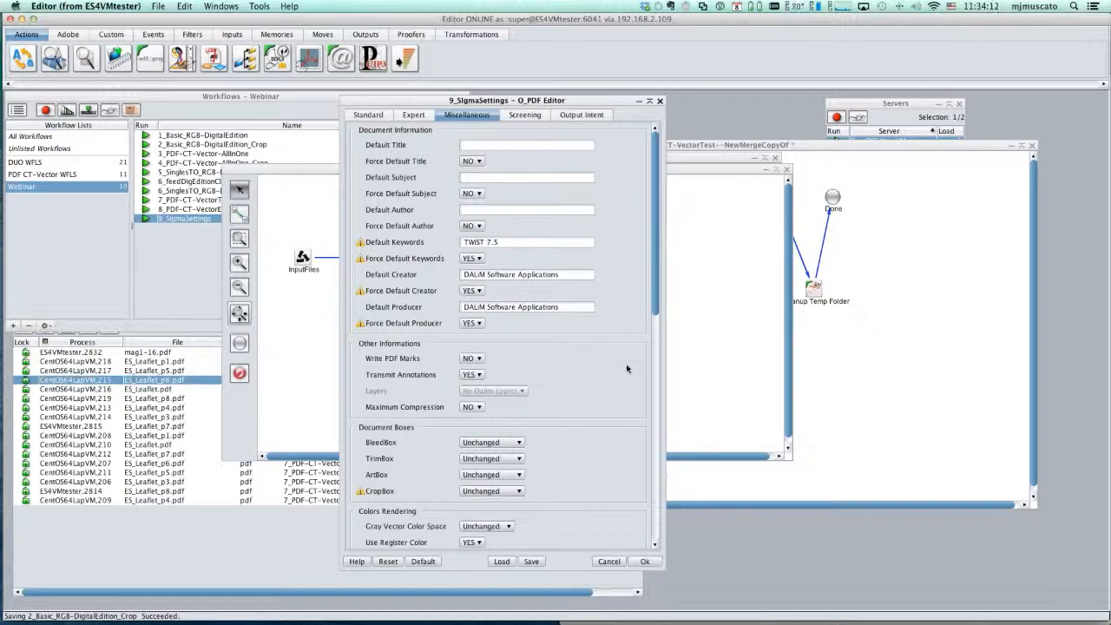
{"action": "scroll", "coordinate": [627, 369], "scroll_direction": "down", "scroll_amount": 15}
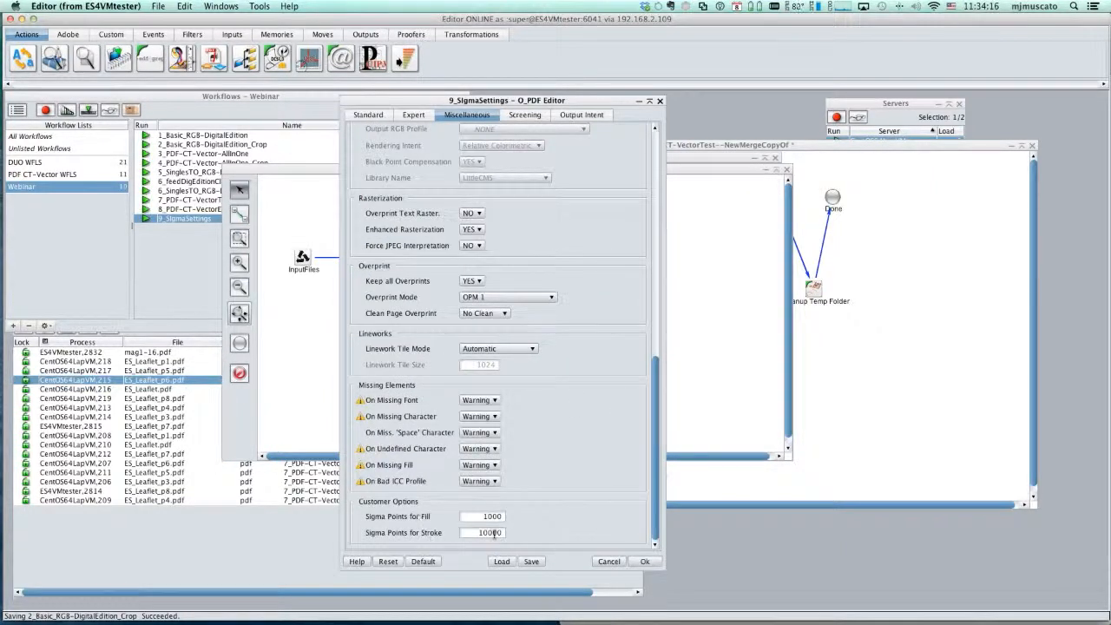
{"action": "key", "text": "super+i"}
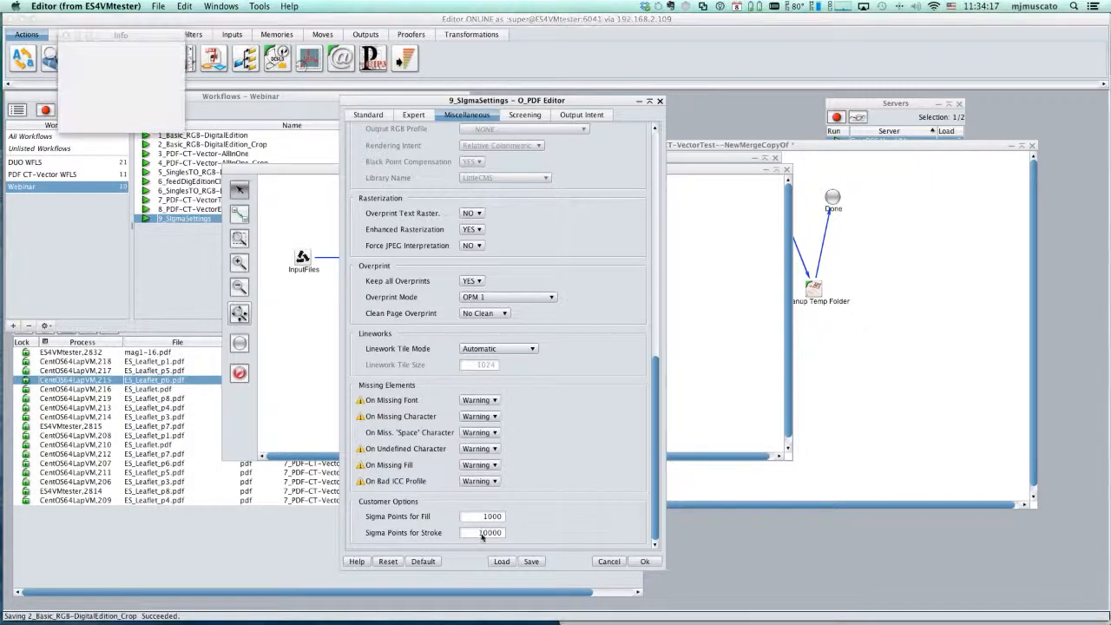
{"action": "left_click", "coordinate": [108, 89]}
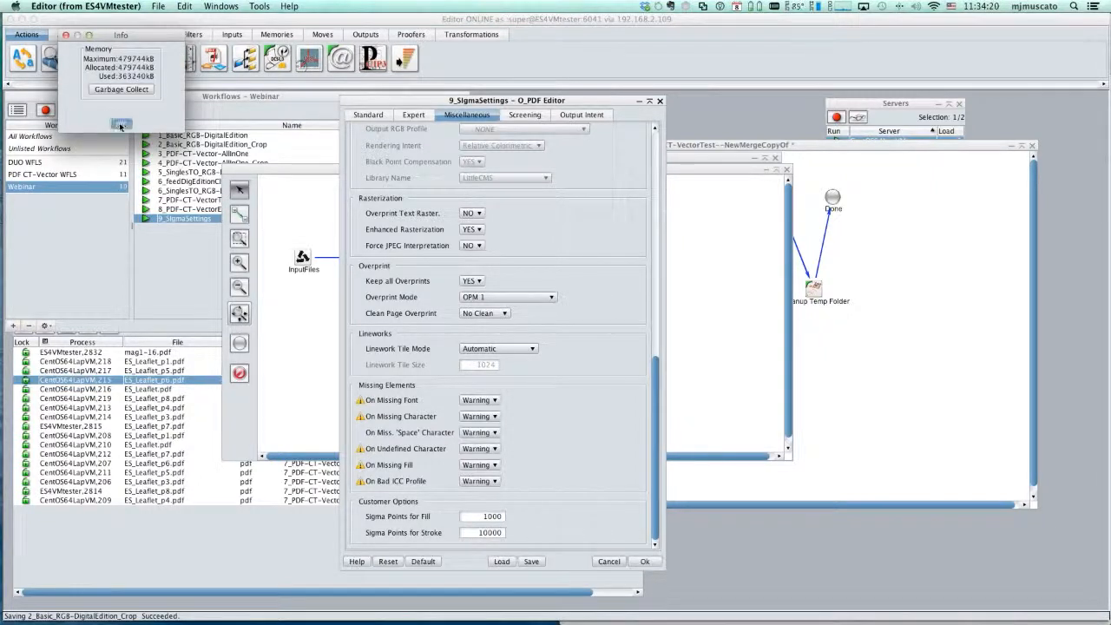
{"action": "left_click", "coordinate": [122, 124]}
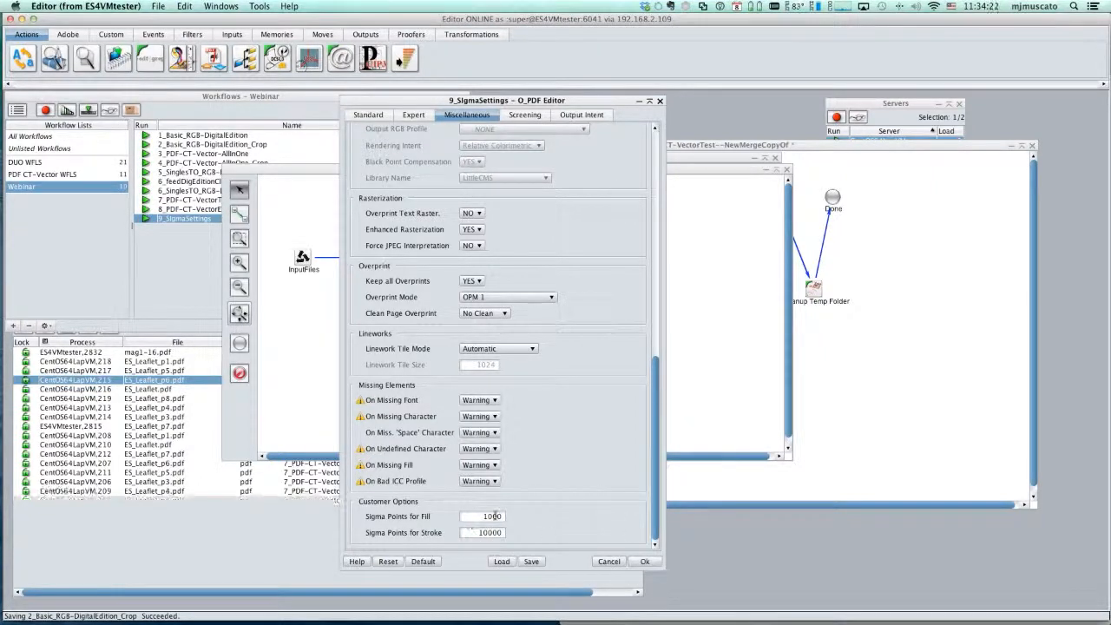
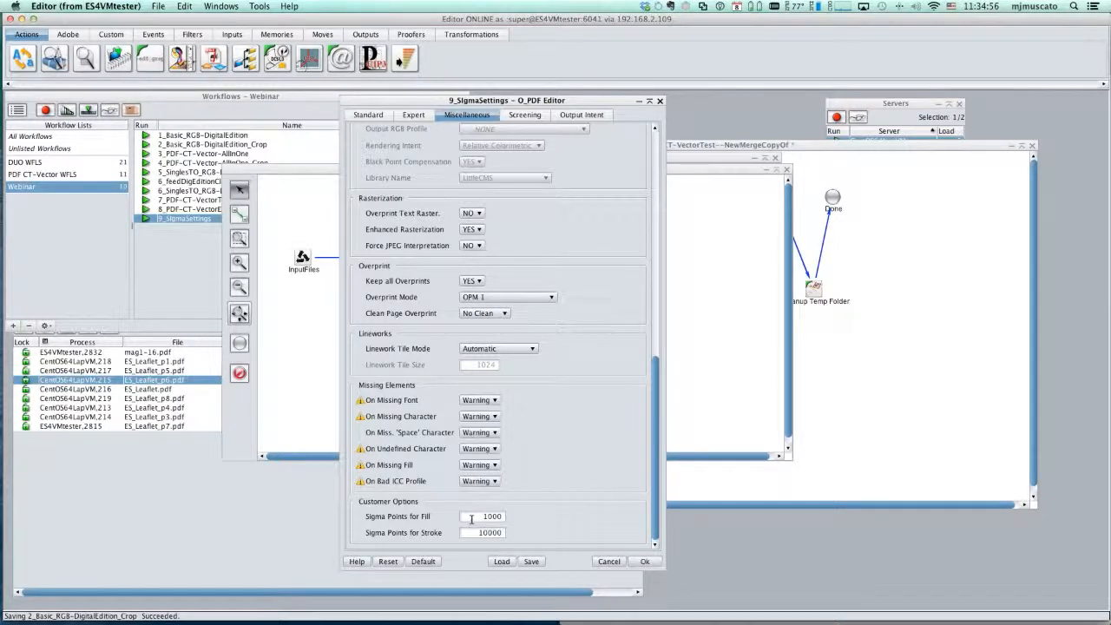
- Examine the Sigma Points for Fill value in the PDF CT-Vector sigma 1000 tool, and close its settings without saving changes
{"action": "left_click_drag", "start_coordinate": [472, 519], "coordinate": [519, 521]}
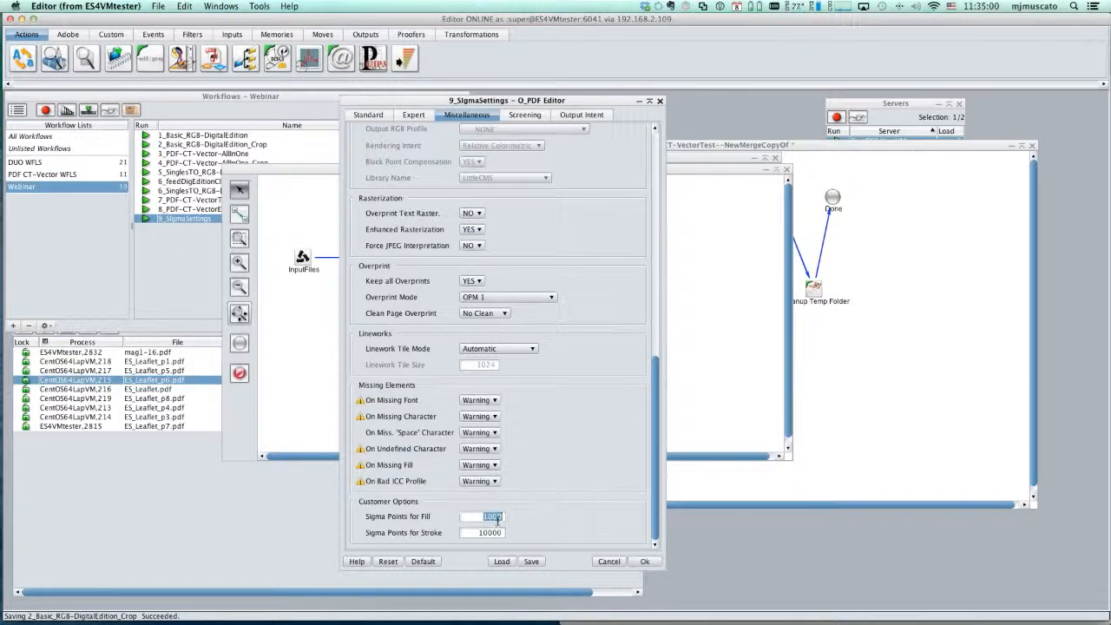
{"action": "left_click", "coordinate": [491, 519]}
{"action": "double_click", "coordinate": [490, 516]}
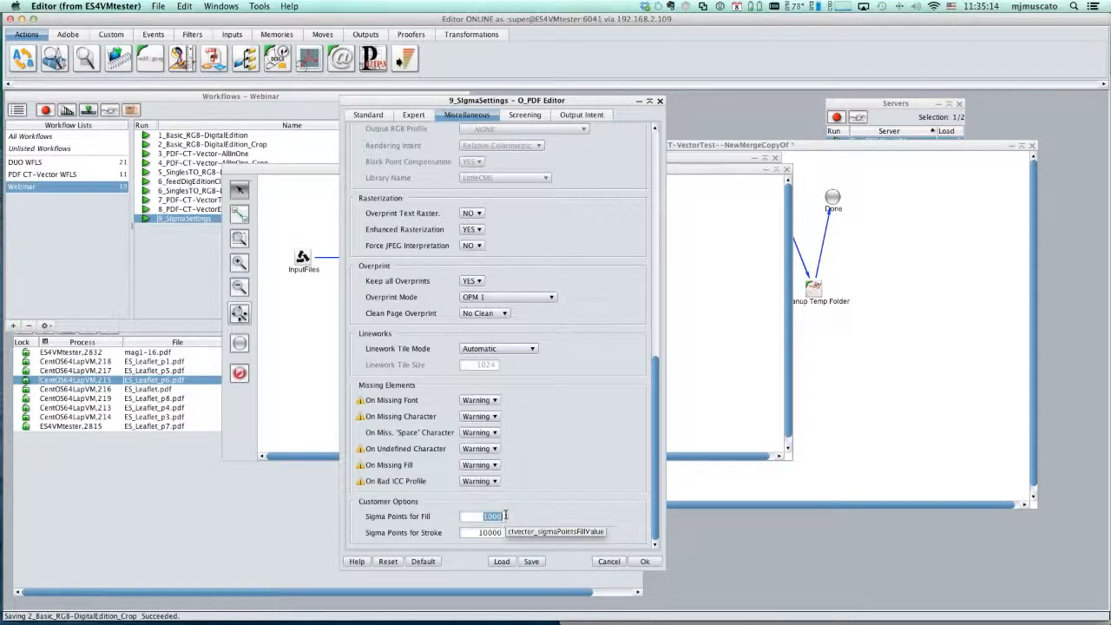
{"action": "left_click", "coordinate": [608, 561]}
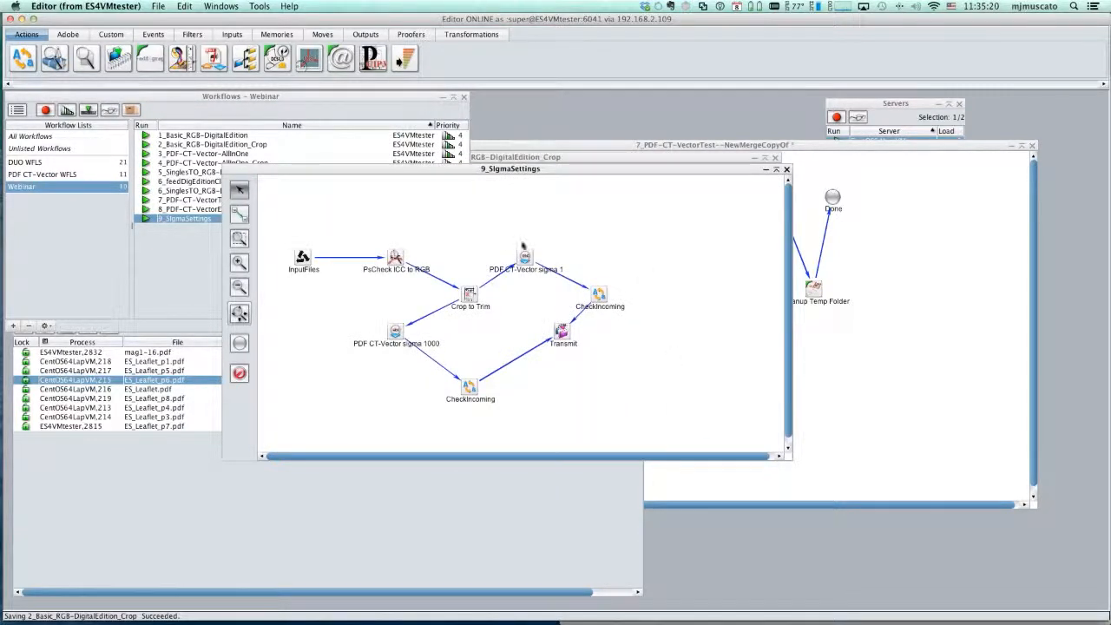
- Inspect the Sigma Points for Fill option in the PDF CT-Vector sigma 1 tool, and close its settings keeping the current options
{"action": "left_click", "coordinate": [528, 258]}
{"action": "left_click_drag", "start_coordinate": [528, 258], "coordinate": [538, 297]}
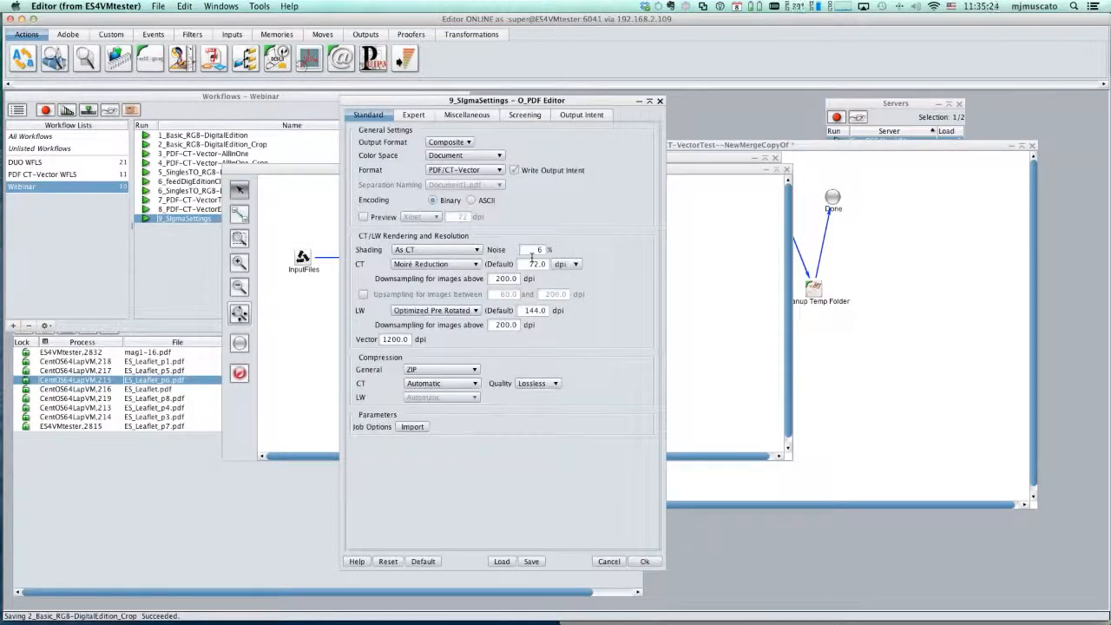
{"action": "left_click", "coordinate": [468, 116]}
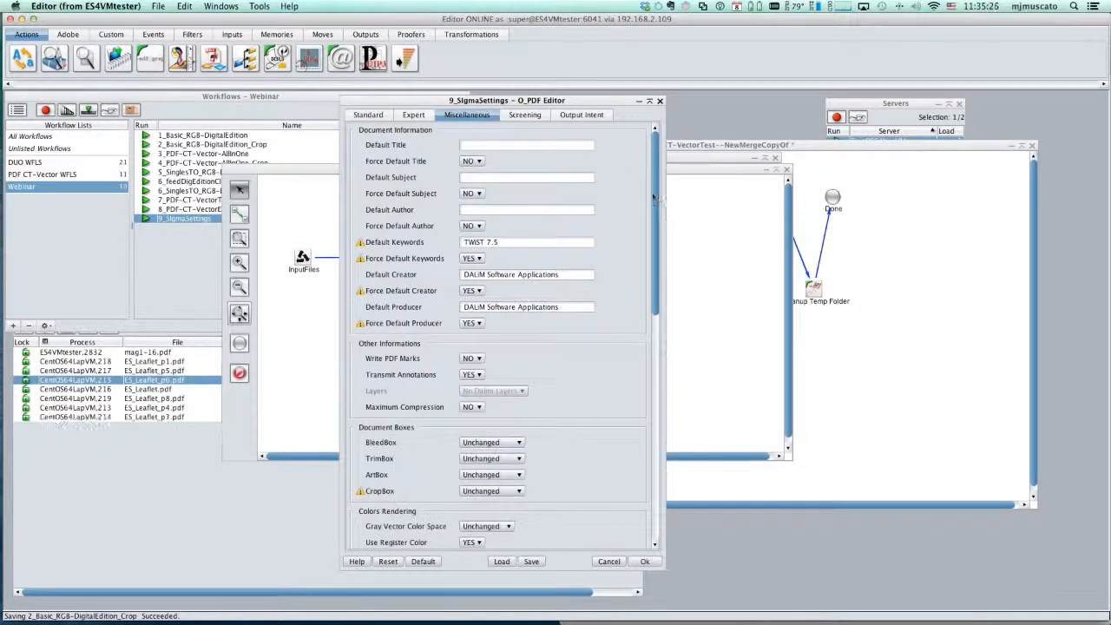
{"action": "left_click_drag", "start_coordinate": [655, 198], "coordinate": [659, 486]}
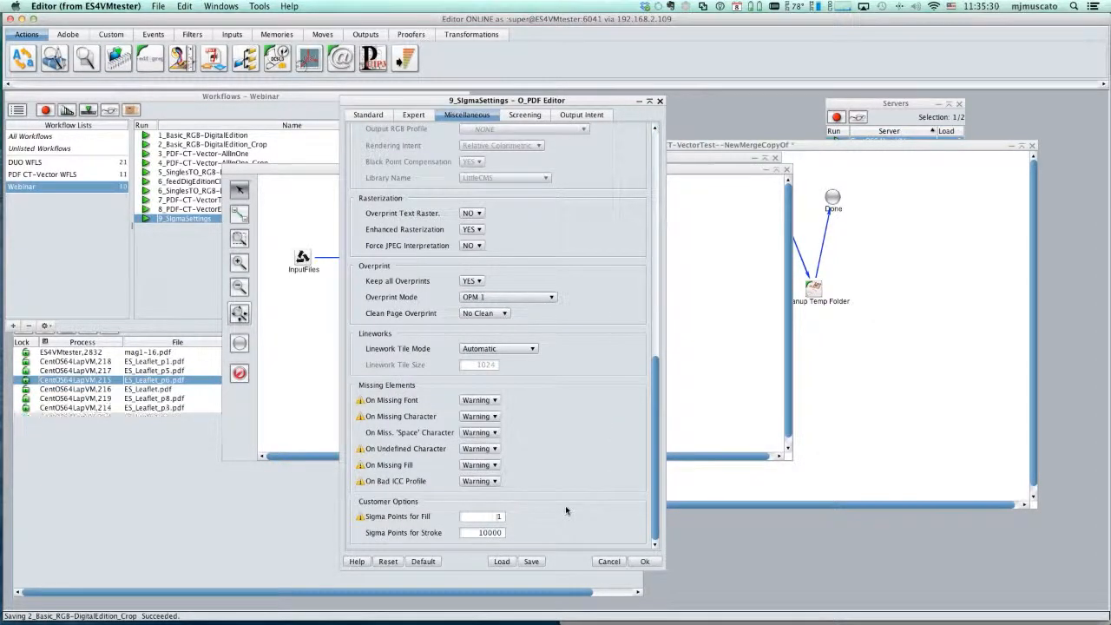
{"action": "left_click", "coordinate": [644, 561]}
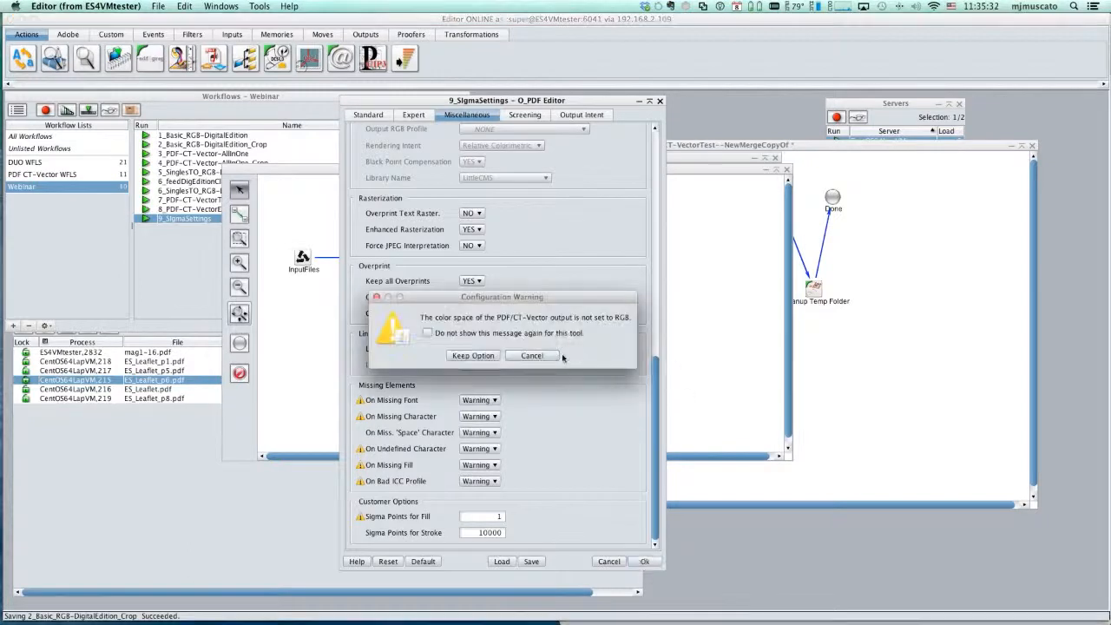
{"action": "left_click", "coordinate": [463, 424]}
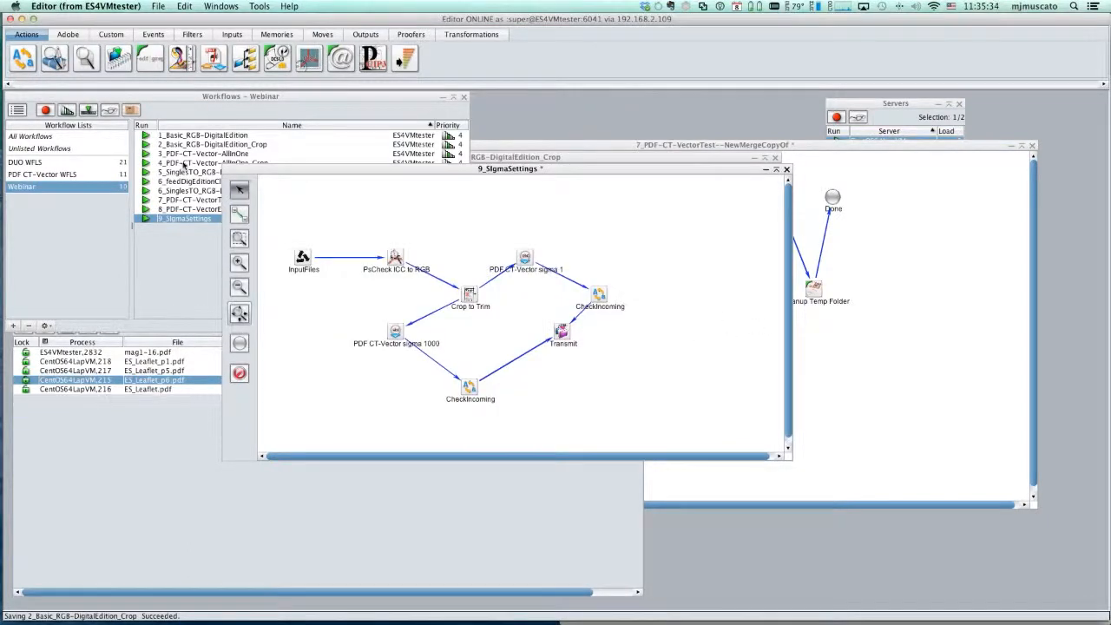
- Submit the 14FLR0049628.p1_1-1 file from Finder to the 9_SIgmaSettings workflow, and bring the Processes list forward
{"action": "left_click_drag", "start_coordinate": [300, 171], "coordinate": [329, 280]}
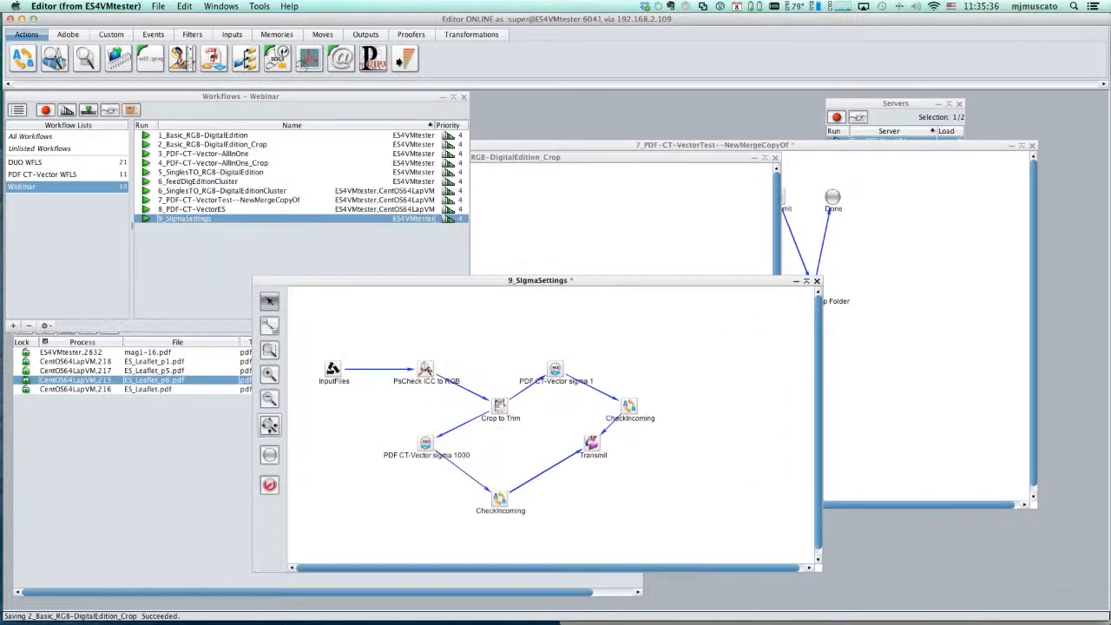
{"action": "key", "text": "super+Tab"}
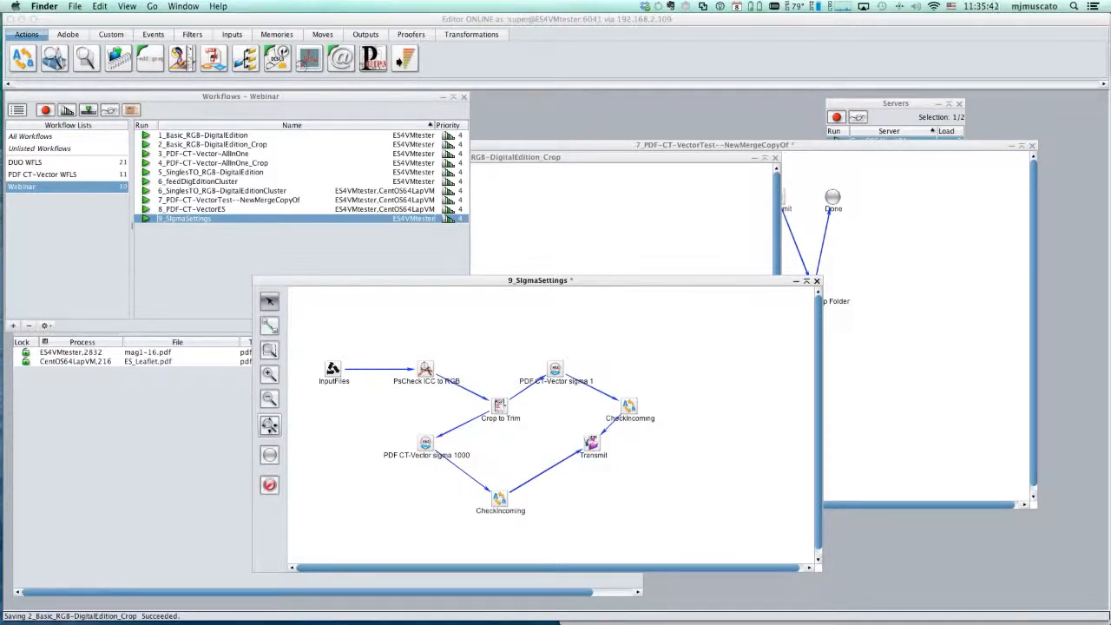
{"action": "left_click_drag", "start_coordinate": [595, 184], "coordinate": [189, 219]}
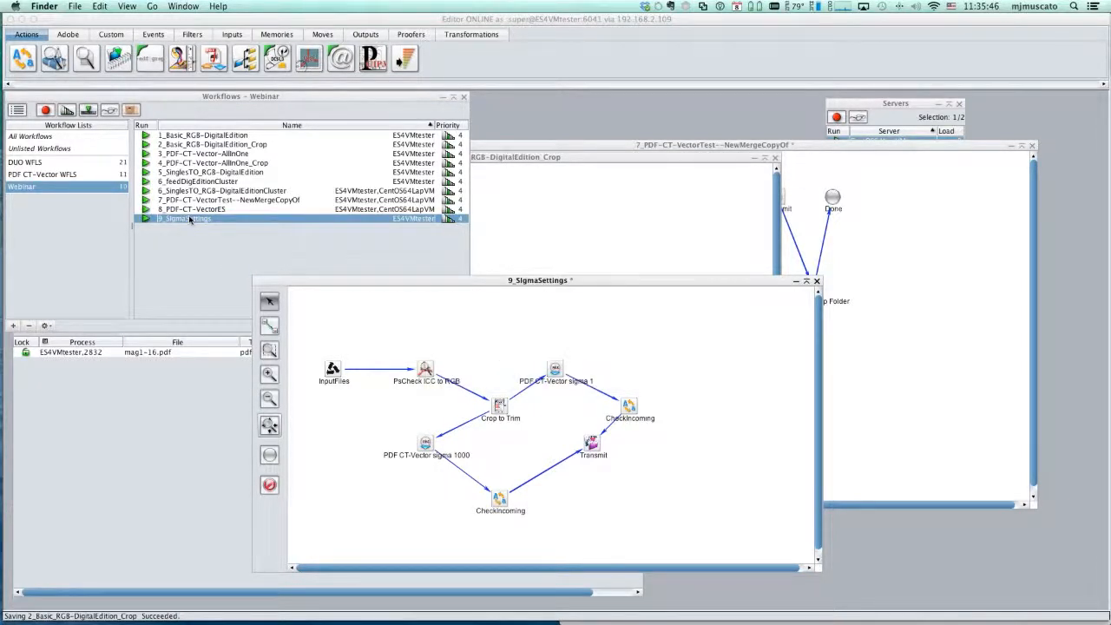
{"action": "left_click", "coordinate": [198, 510]}
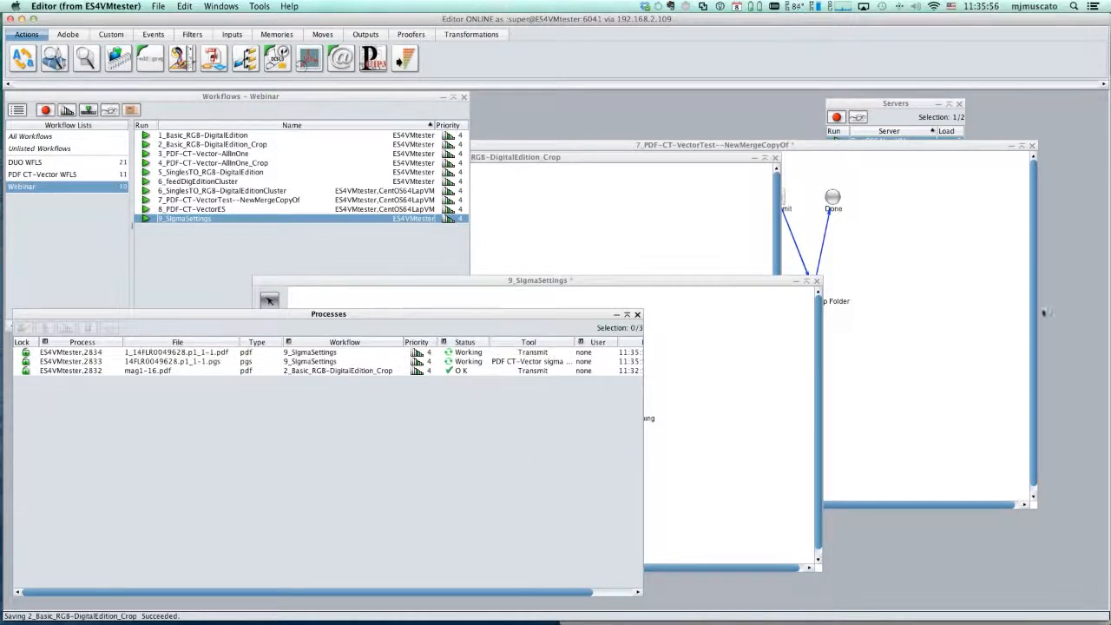
- Switch to Finder and open both 1_14FLR0049628.p1_1-1.pdf and 1000_14FLR0049628.p1_1-1.pdf from the 9_SIgmaSettings output folder in Acrobat
{"action": "key", "text": "super+Tab"}
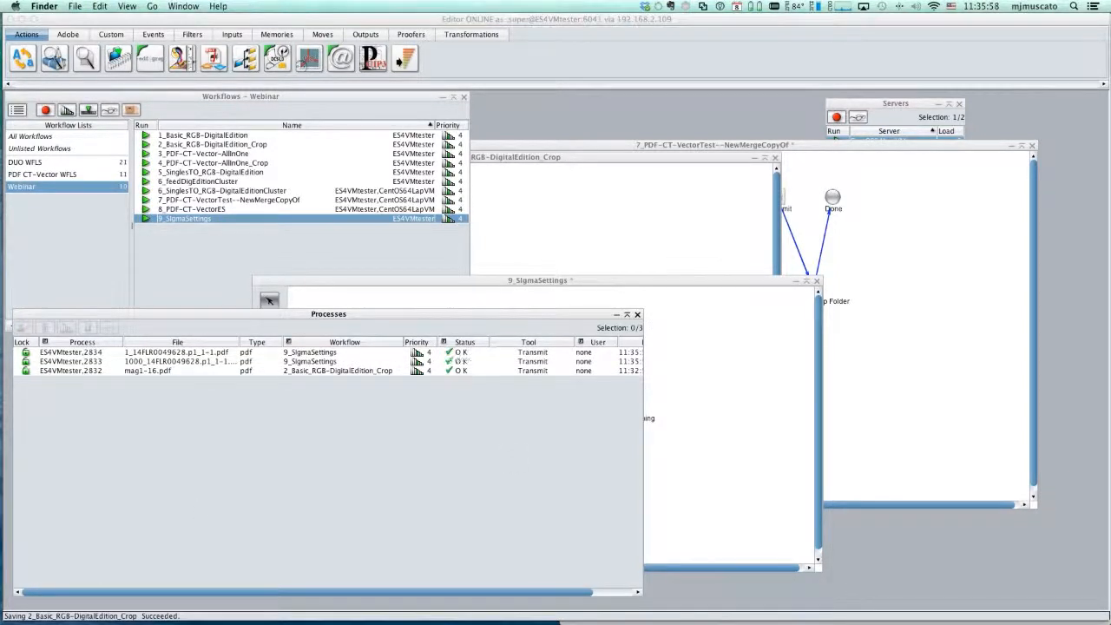
{"action": "left_click_drag", "start_coordinate": [1110, 118], "coordinate": [517, 69]}
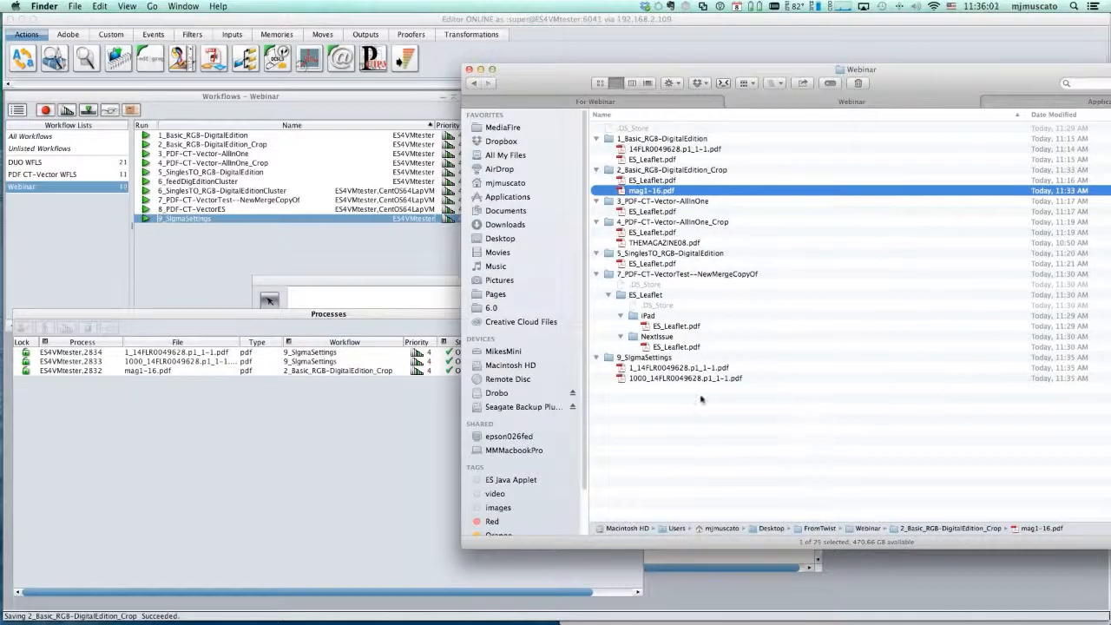
{"action": "left_click", "coordinate": [673, 378]}
{"action": "left_click", "coordinate": [677, 368], "text": "shift"}
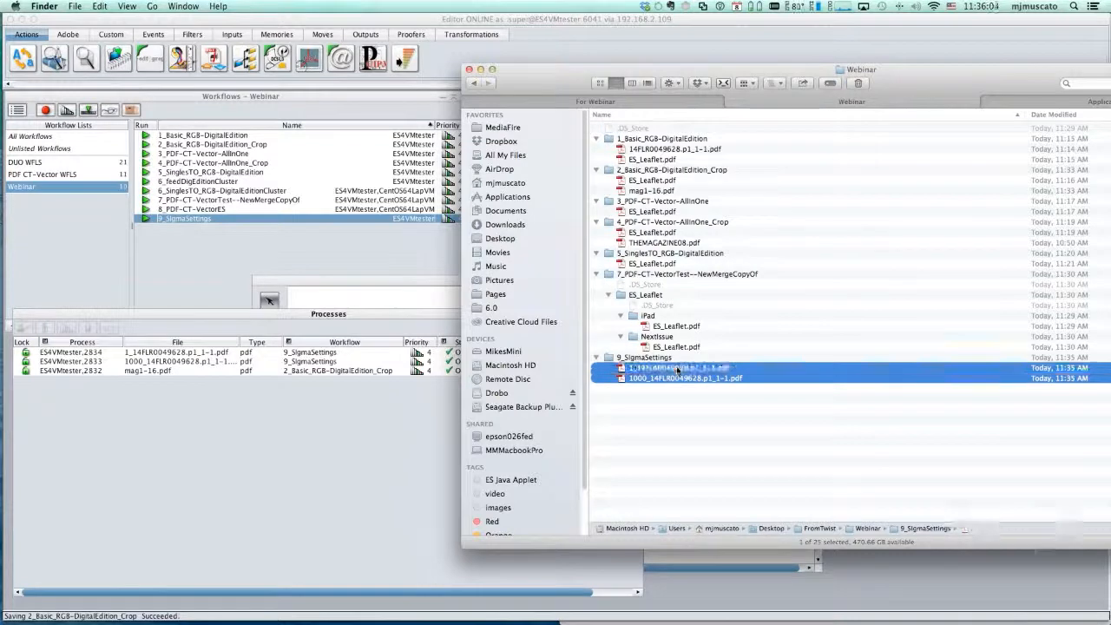
{"action": "key", "text": "super+o"}
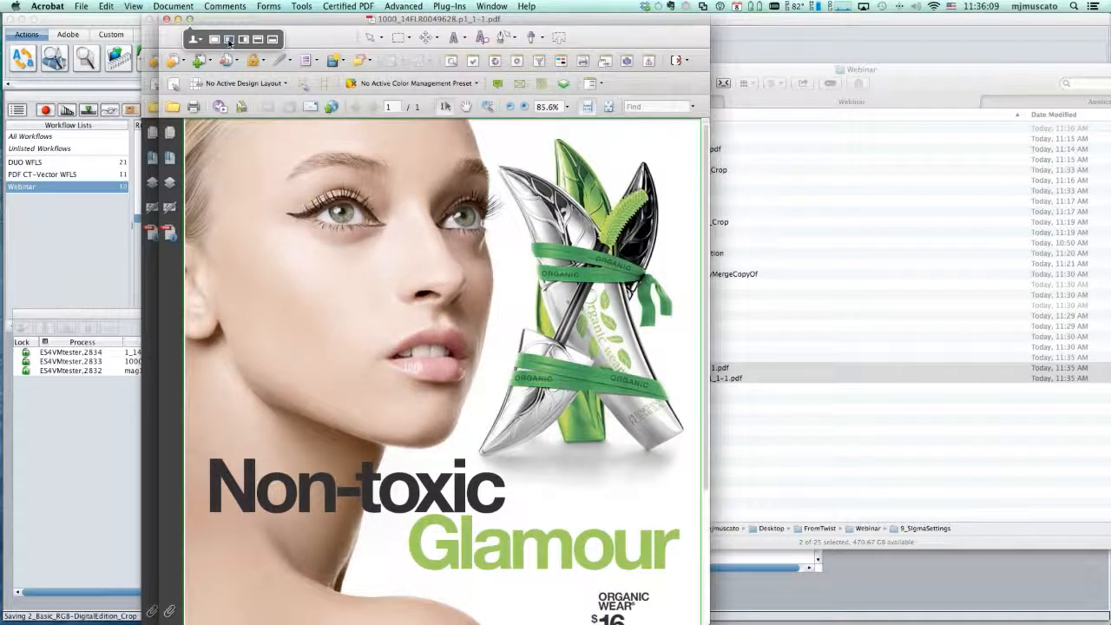
- Arrange the sigma 1000 and sigma 1 PDFs side by side, and fit the whole page in each window
{"action": "left_click", "coordinate": [229, 41]}
{"action": "key", "text": "super+grave"}
{"action": "mouse_move", "coordinate": [172, 19]}
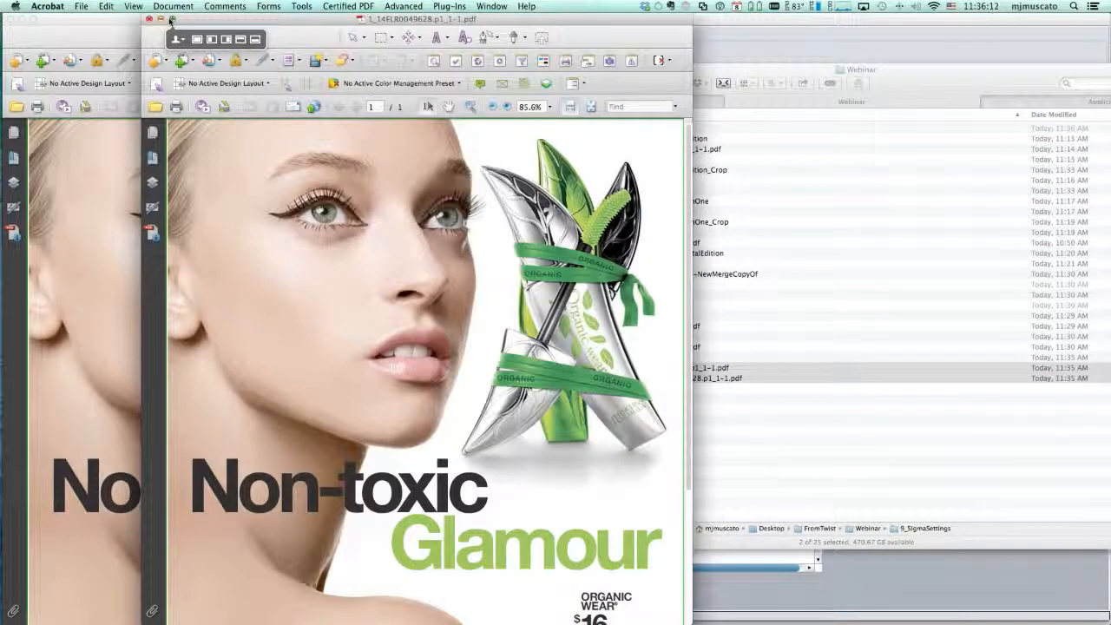
{"action": "left_click", "coordinate": [226, 40]}
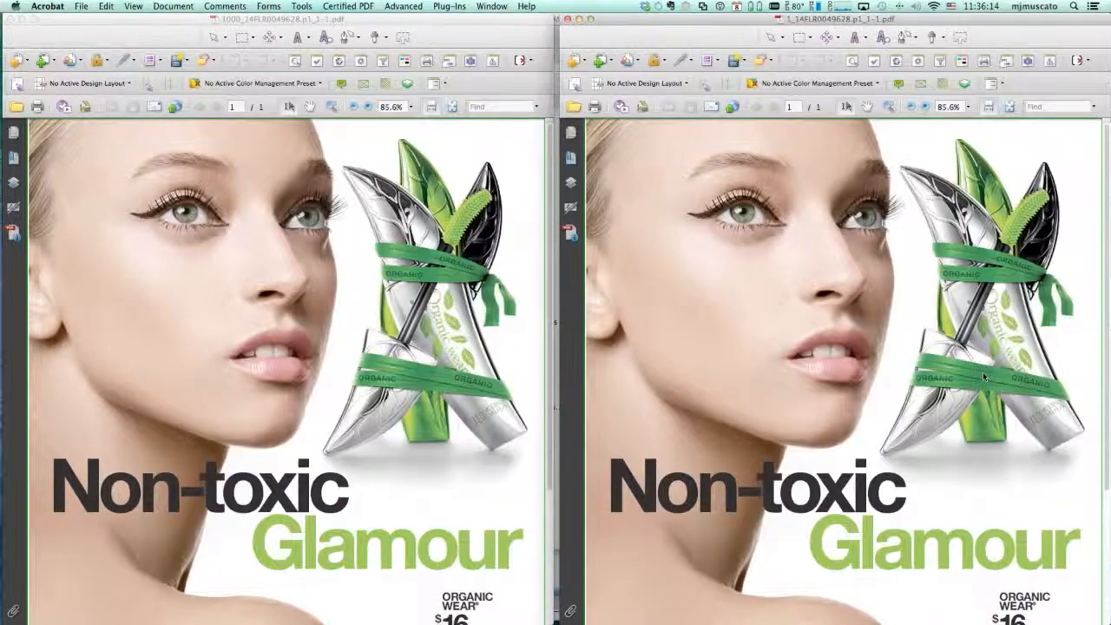
{"action": "key", "text": "super+0"}
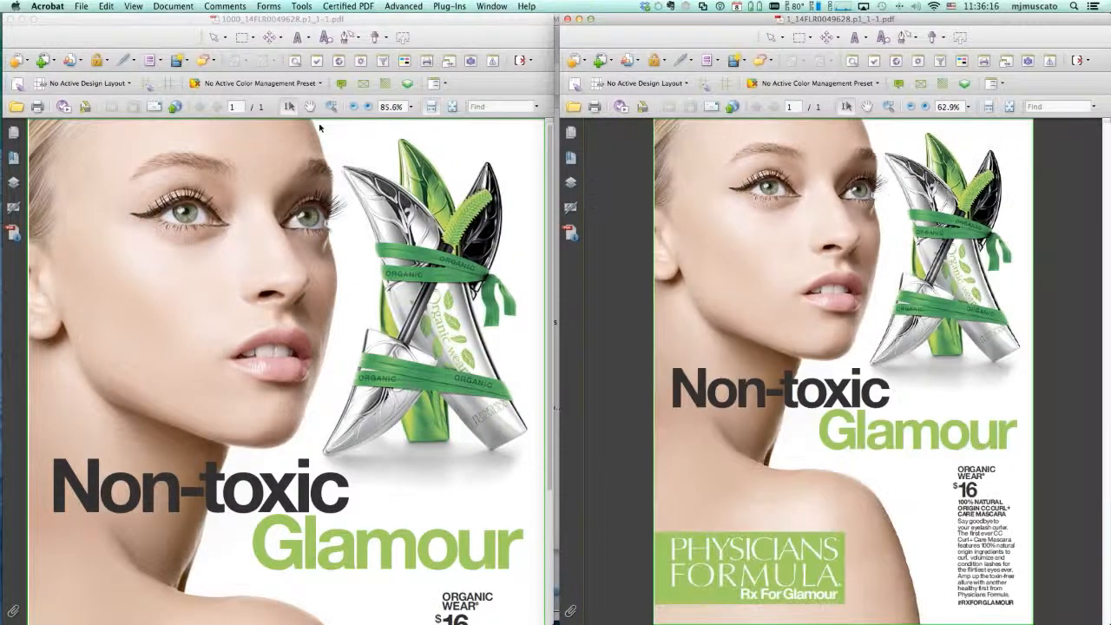
{"action": "left_click", "coordinate": [258, 358]}
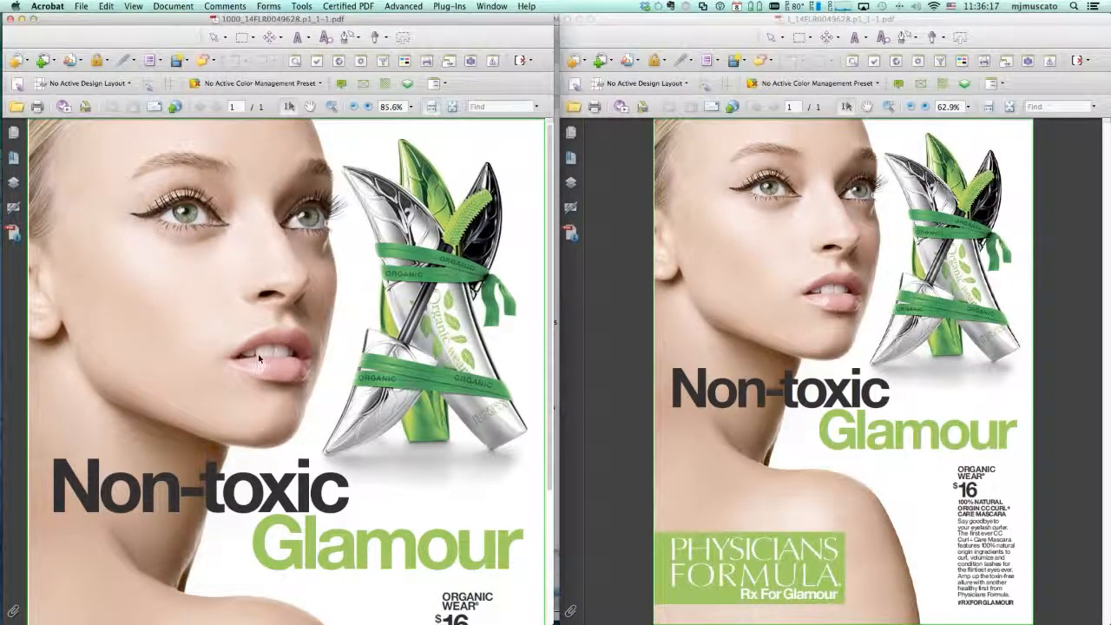
{"action": "key", "text": "super+0"}
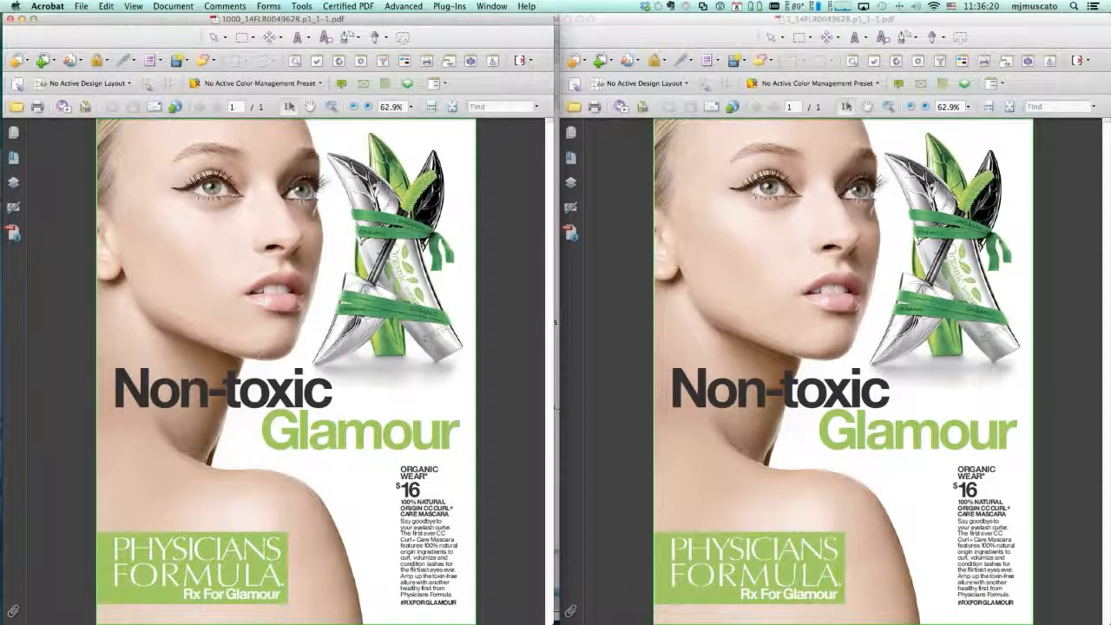
- Examine the sigma 1000 PDF in wireframe view, and magnify its PHYSICIANS FORMULA logo lettering in the normal view
{"action": "left_click", "coordinate": [362, 84]}
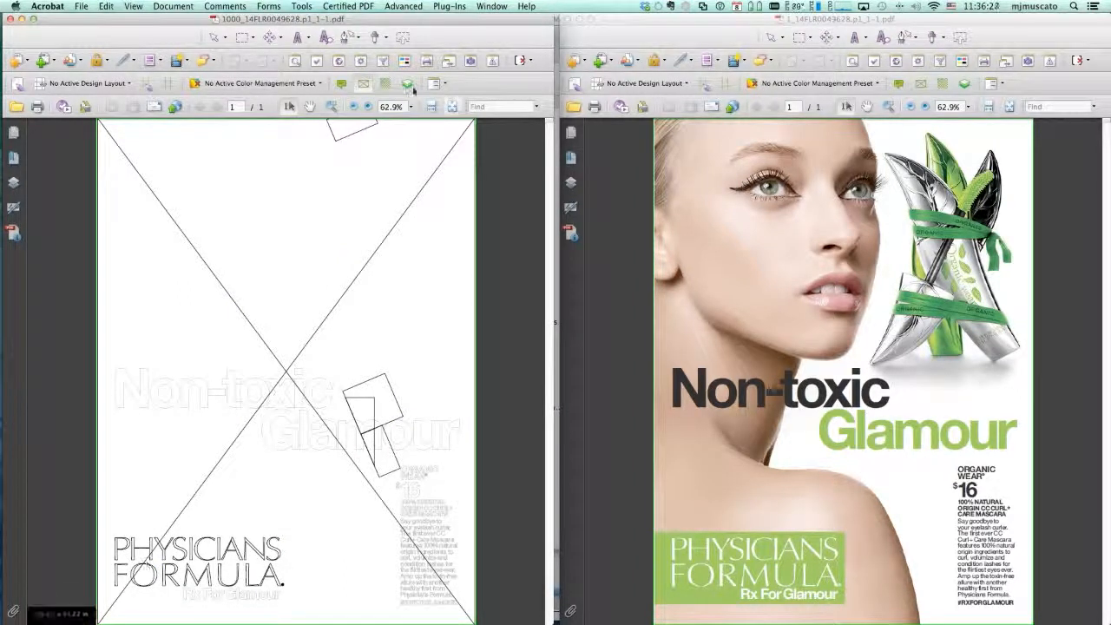
{"action": "left_click", "coordinate": [364, 84]}
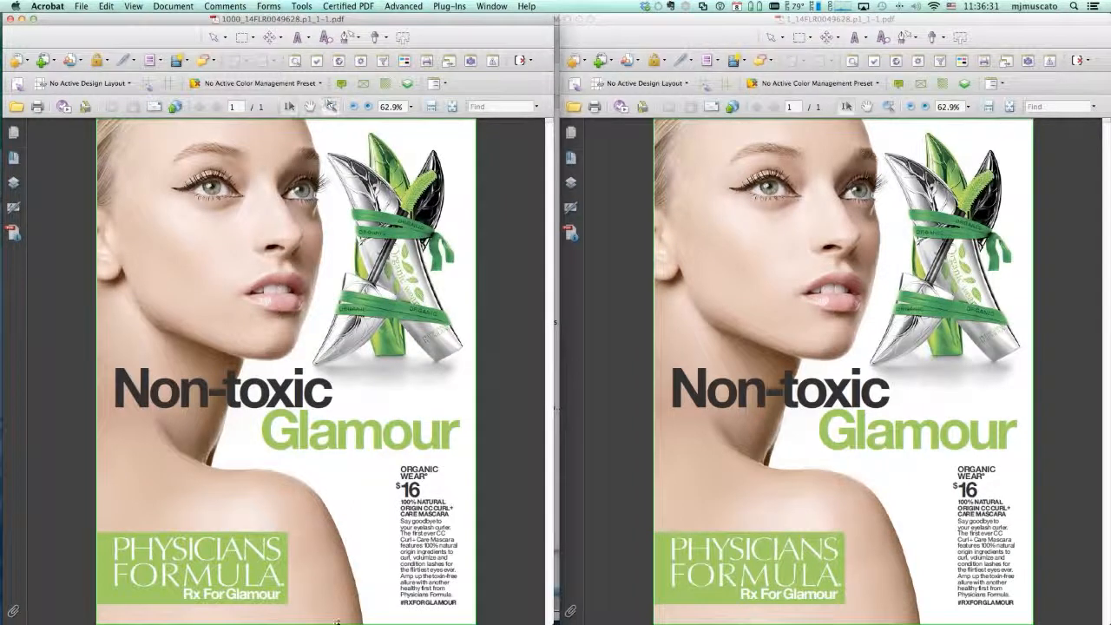
{"action": "left_click_drag", "start_coordinate": [220, 533], "coordinate": [286, 593]}
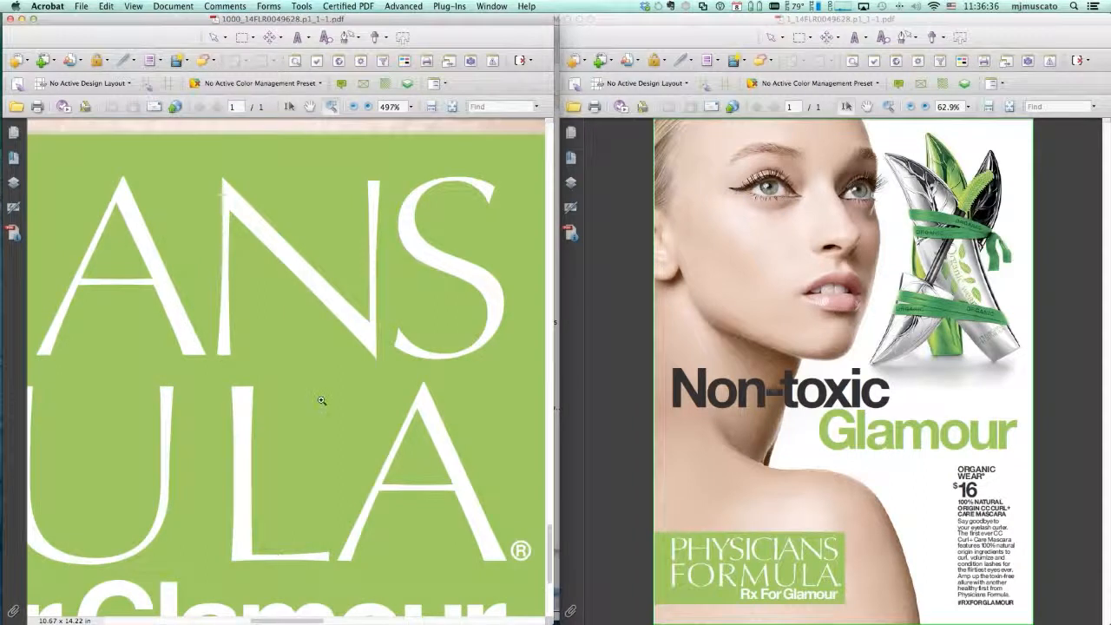
{"action": "key", "text": "super+0"}
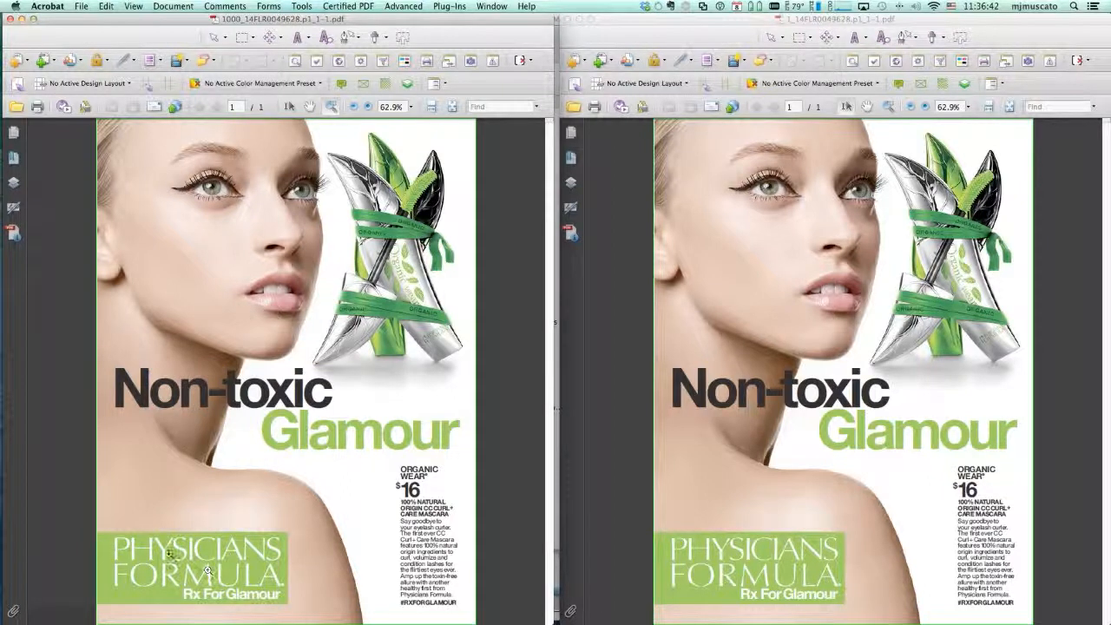
{"action": "left_click_drag", "start_coordinate": [161, 546], "coordinate": [194, 573]}
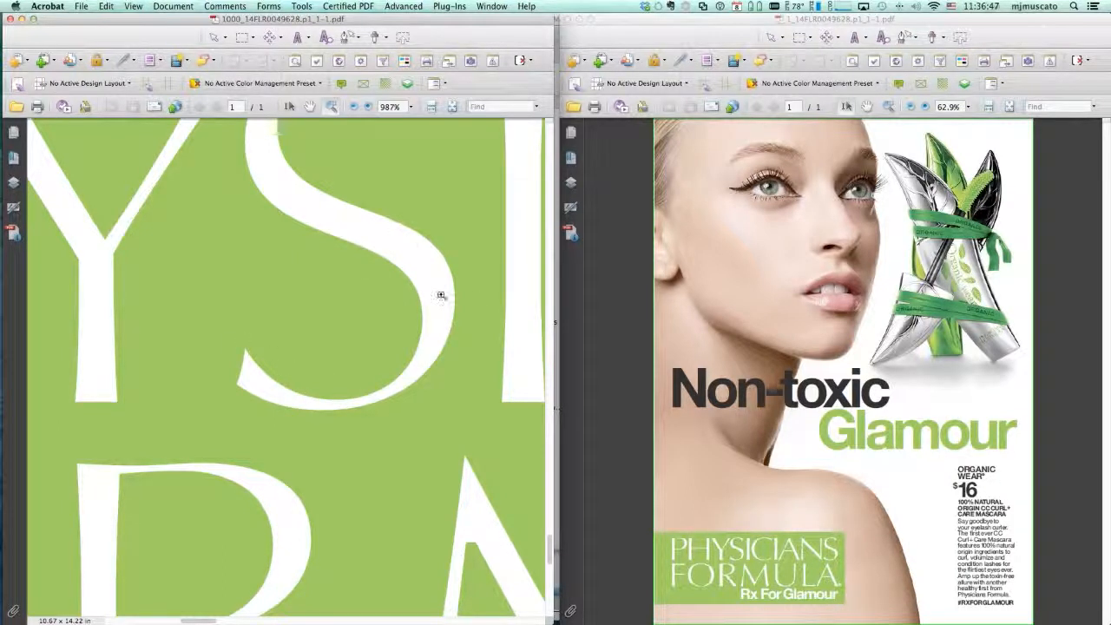
- Examine the text outlines of the sigma 1 PDF in wireframe view, and magnify its PHYSICIANS FORMULA logo in the normal view
{"action": "left_click", "coordinate": [725, 21]}
{"action": "left_click", "coordinate": [890, 106]}
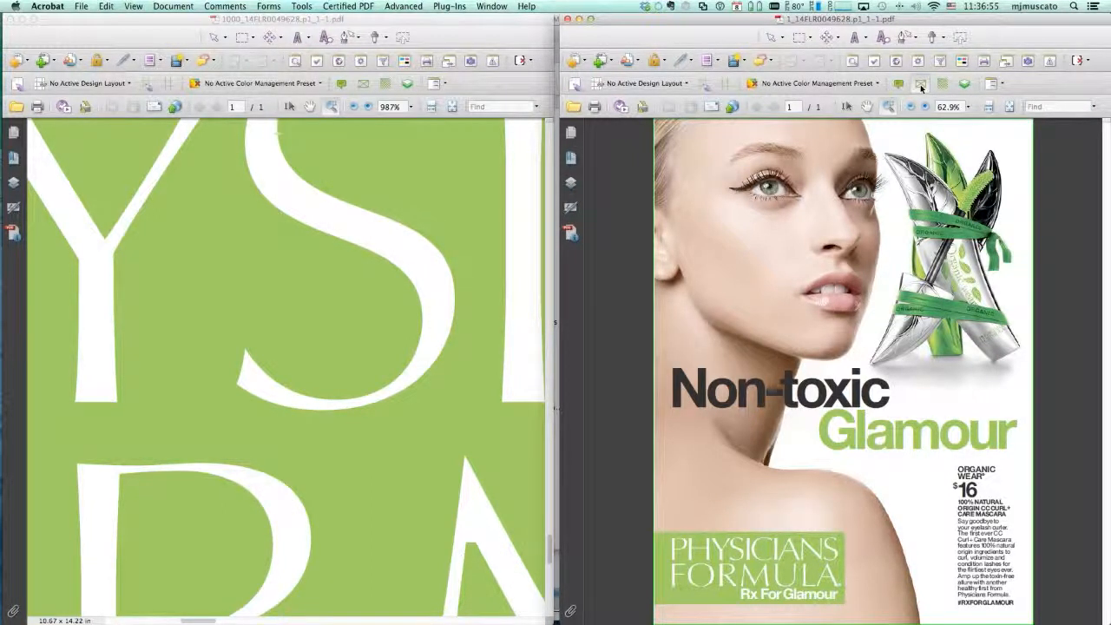
{"action": "left_click", "coordinate": [920, 84]}
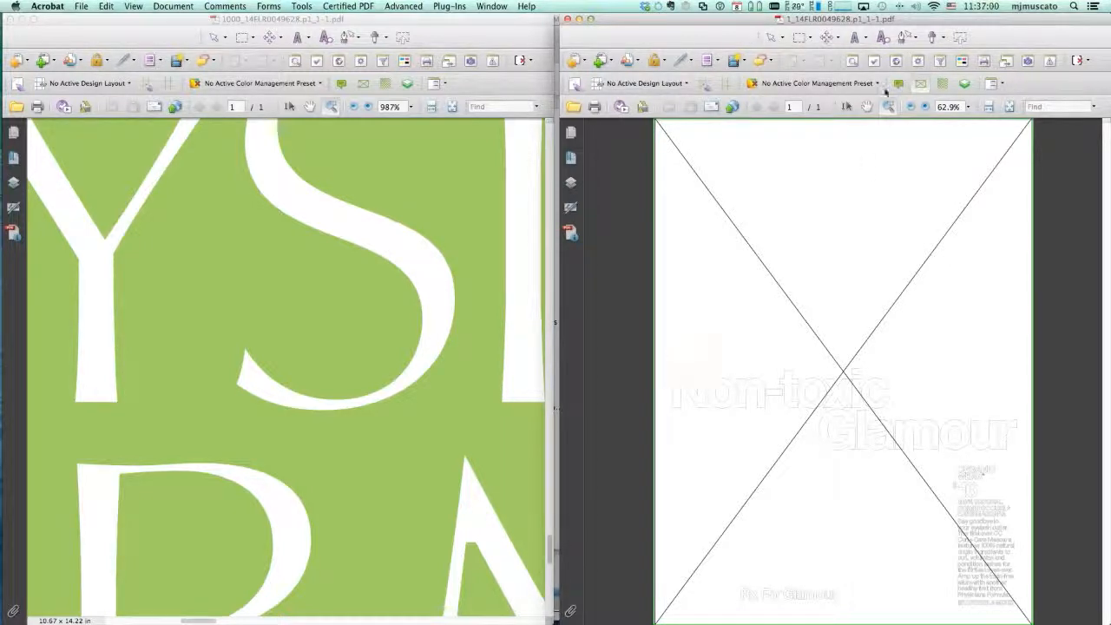
{"action": "left_click", "coordinate": [769, 37]}
{"action": "left_click_drag", "start_coordinate": [671, 366], "coordinate": [820, 465]}
{"action": "left_click", "coordinate": [855, 492]}
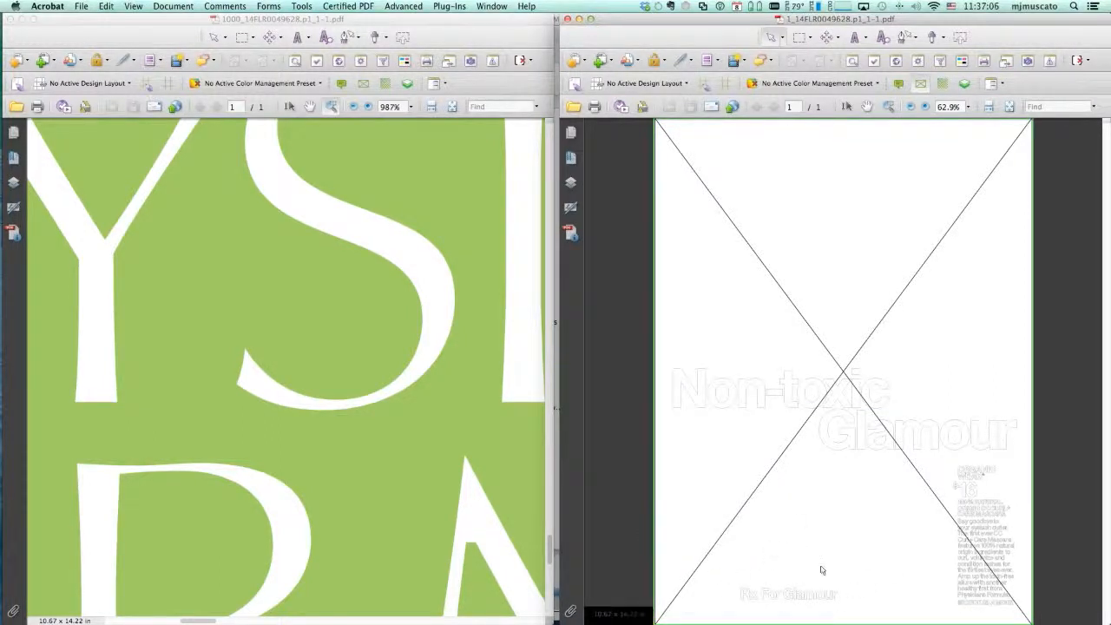
{"action": "left_click", "coordinate": [921, 85]}
{"action": "left_click", "coordinate": [890, 107]}
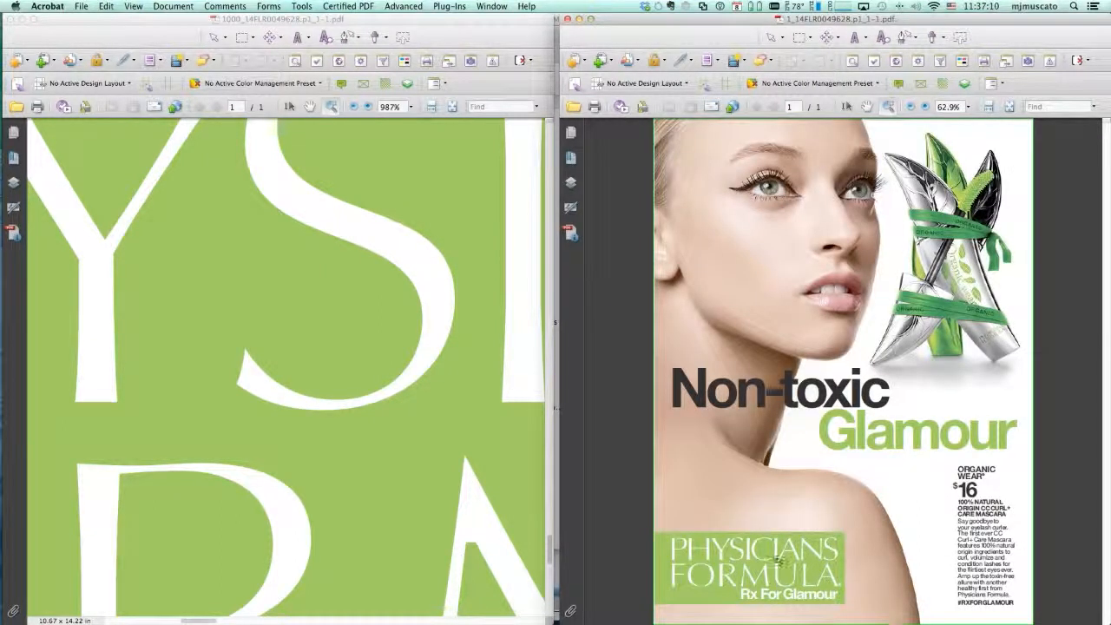
{"action": "left_click_drag", "start_coordinate": [767, 545], "coordinate": [814, 562]}
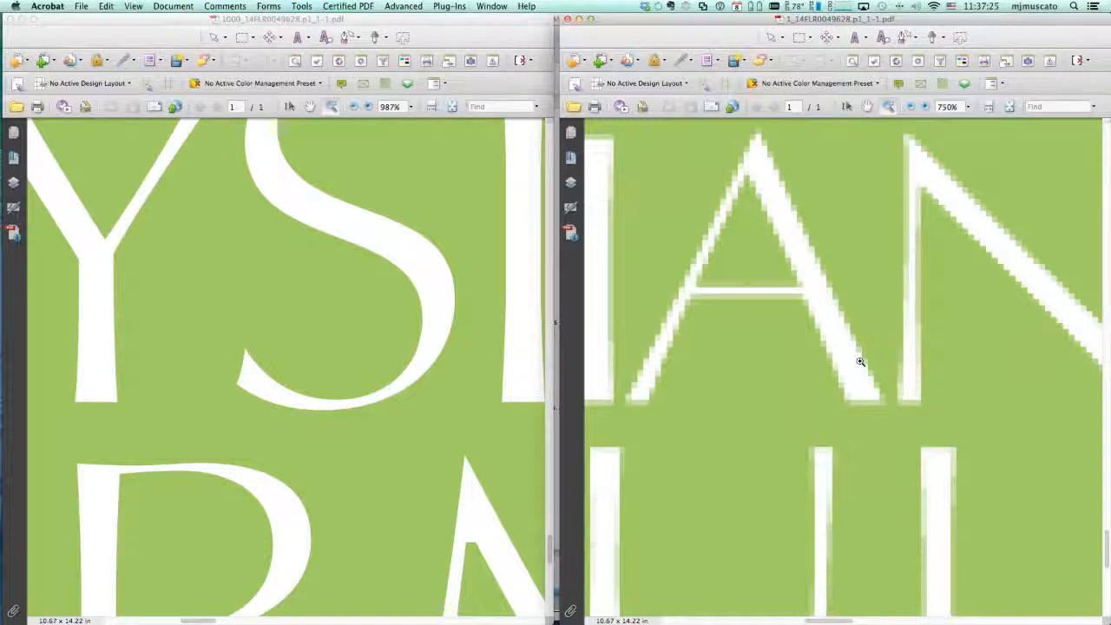
- Fit the whole page in both comparison windows, and close the sigma 1 PDF
{"action": "key", "text": "super+0"}
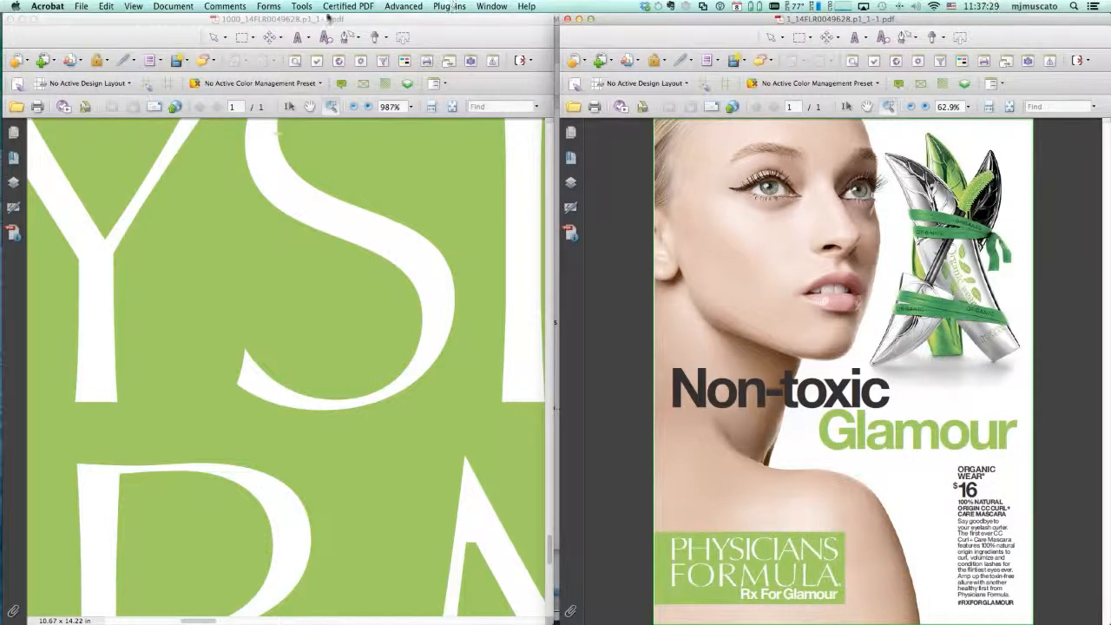
{"action": "left_click", "coordinate": [389, 399]}
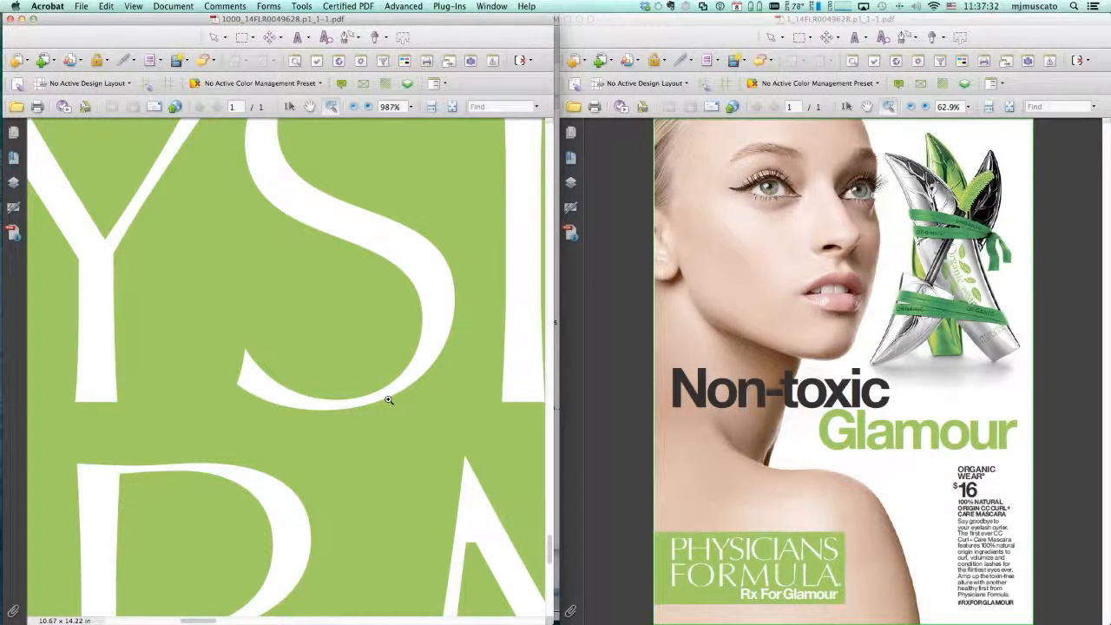
{"action": "key", "text": "super+0"}
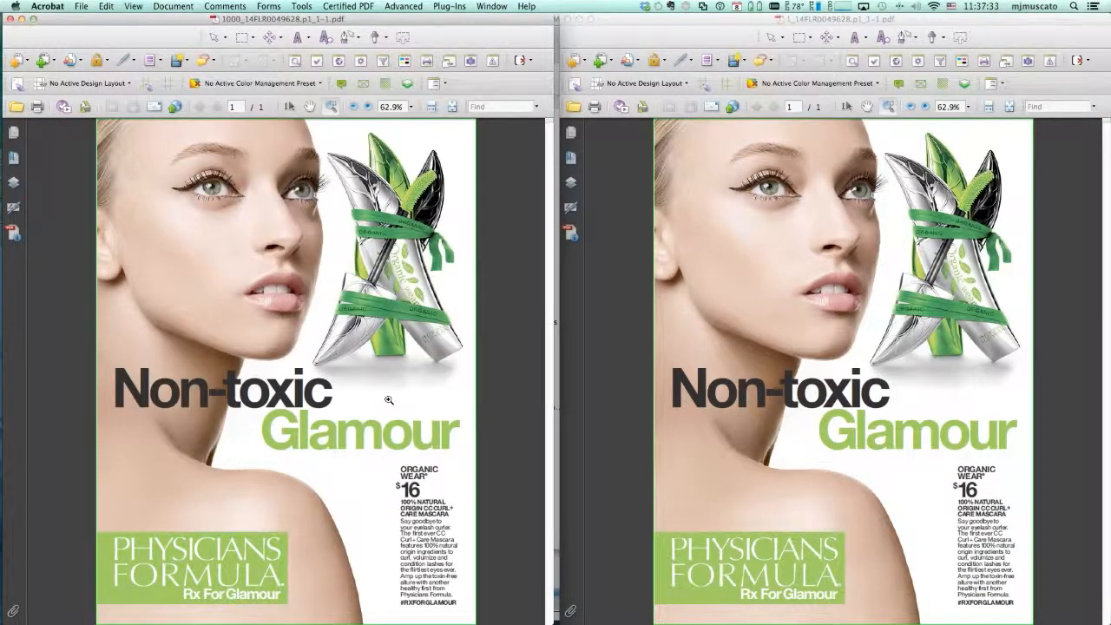
{"action": "left_click", "coordinate": [566, 18]}
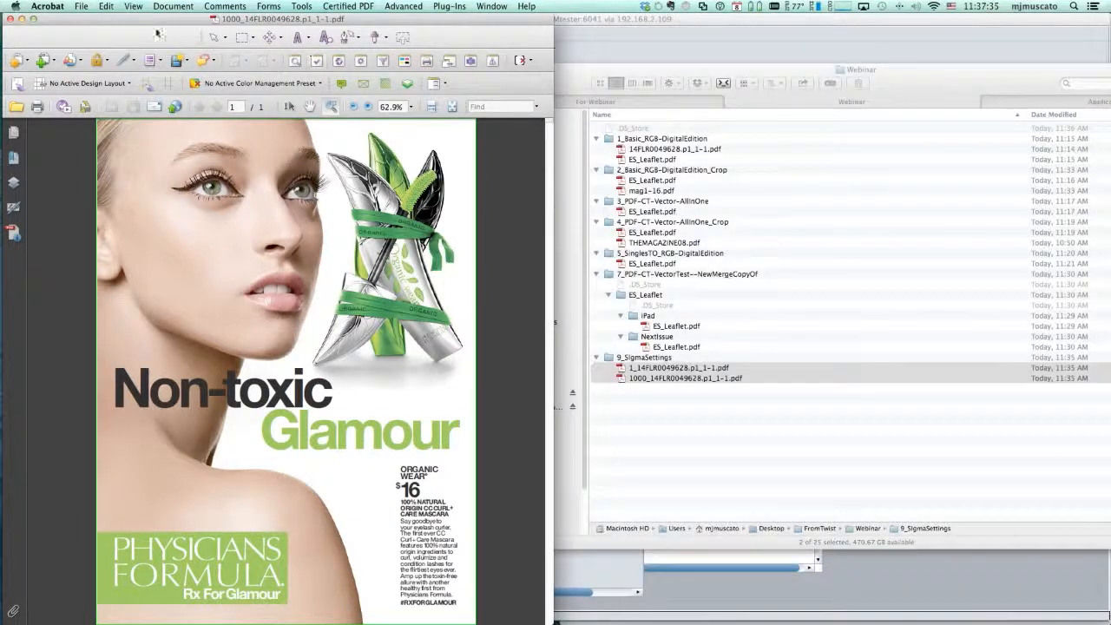
- Close the sigma 1000 PDF and examine the sigma point options of the PDF CT-Vector sigma 1000 tool in the 9_SigmaSettings workflow
{"action": "left_click", "coordinate": [10, 22]}
{"action": "left_click", "coordinate": [349, 302]}
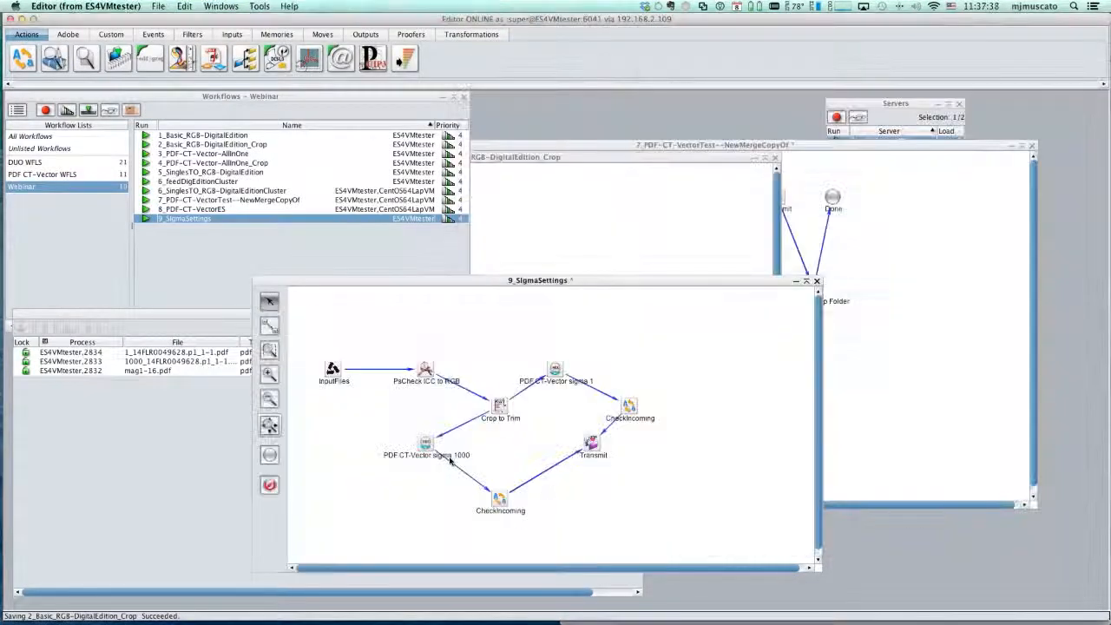
{"action": "left_click", "coordinate": [424, 443]}
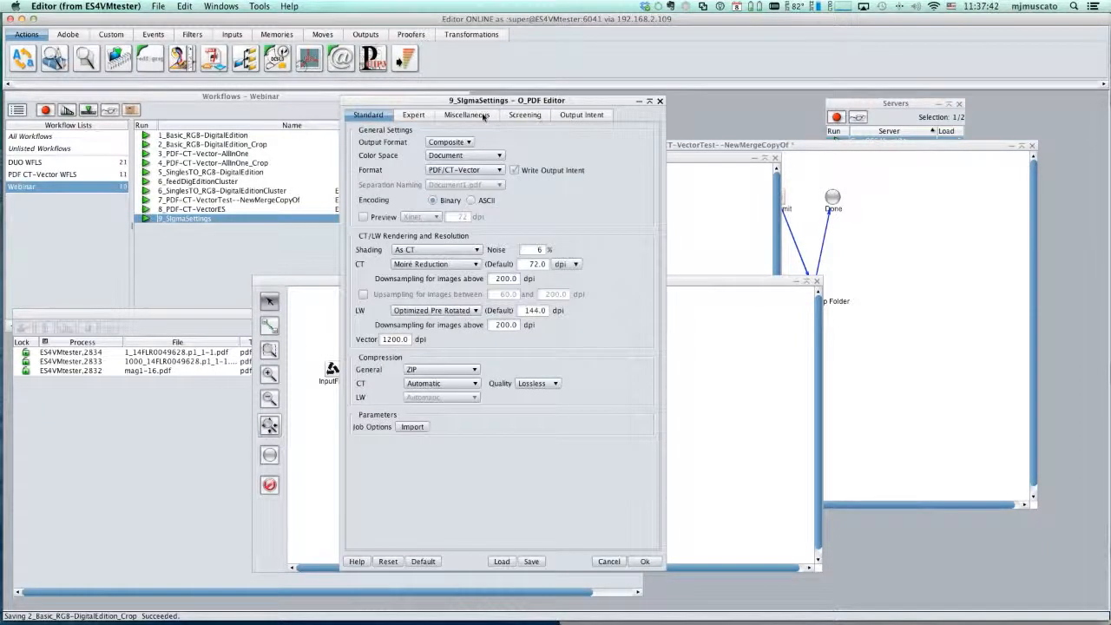
{"action": "left_click", "coordinate": [483, 116]}
{"action": "scroll", "coordinate": [499, 347], "scroll_direction": "down", "scroll_amount": 10}
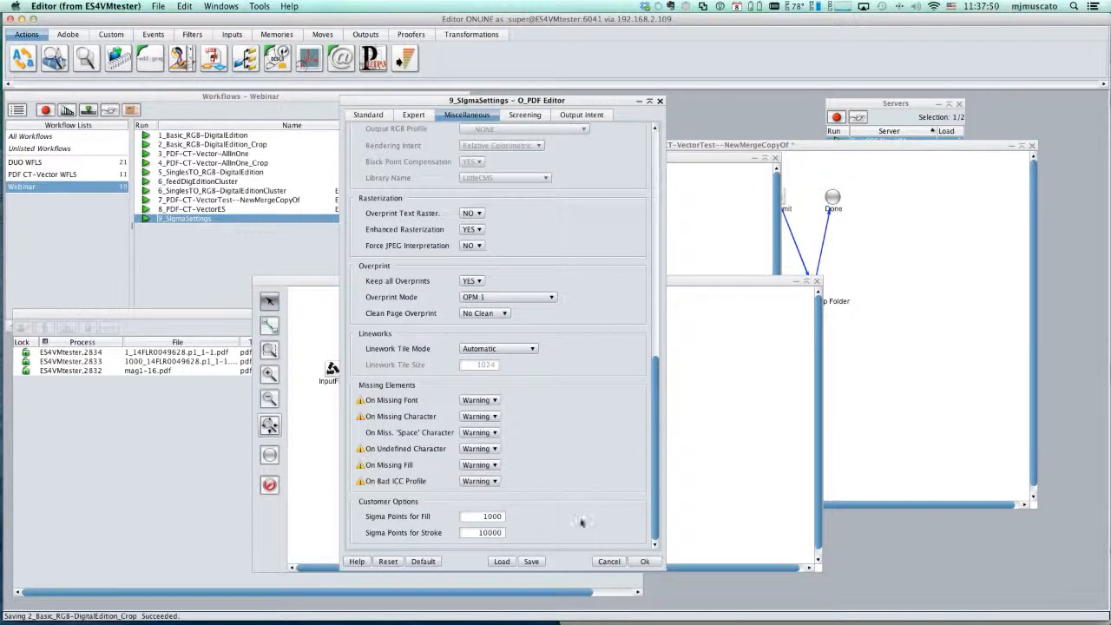
{"action": "mouse_move", "coordinate": [477, 532]}
{"action": "left_mouse_down"}
{"action": "mouse_move", "coordinate": [532, 531]}
{"action": "mouse_move", "coordinate": [528, 518]}
{"action": "mouse_move", "coordinate": [520, 532]}
{"action": "mouse_move", "coordinate": [589, 531]}
{"action": "left_mouse_up"}
{"action": "left_click", "coordinate": [603, 562]}
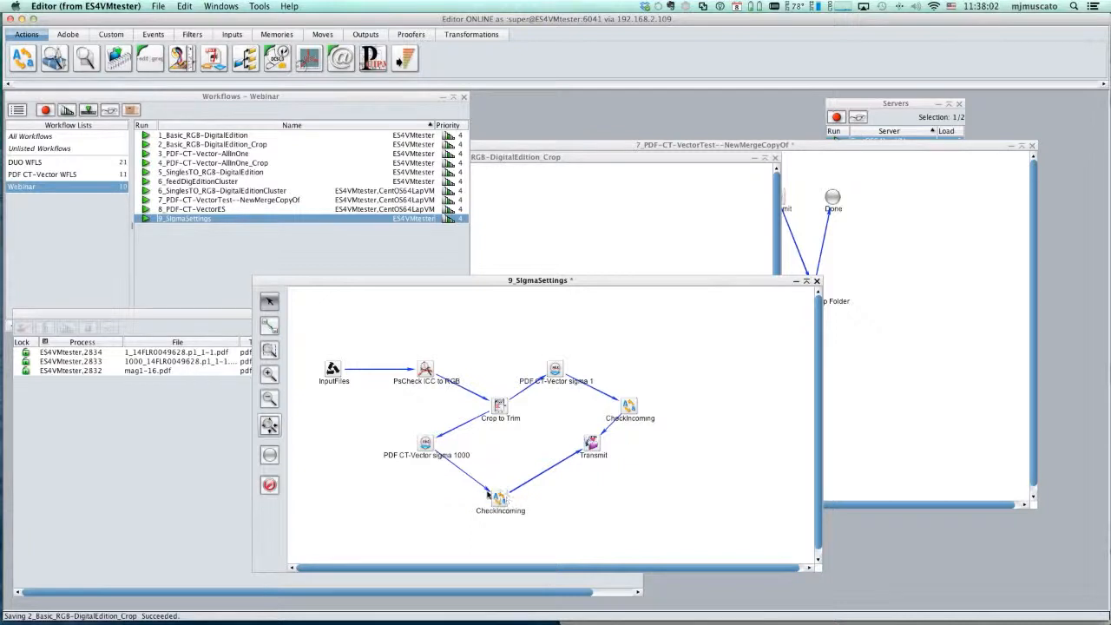
- Examine the PDF CT-Vector sigma 1000 tool's raw parameters in Expert Editing with an enlarged window, and close the parameter list
{"action": "right_click", "coordinate": [426, 447]}
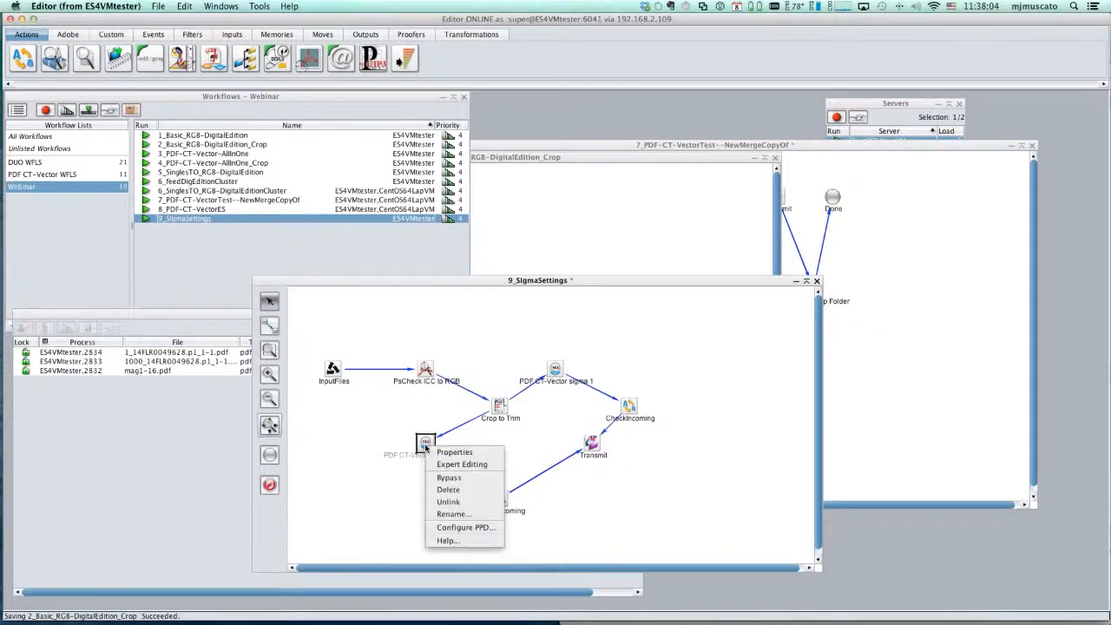
{"action": "left_click", "coordinate": [468, 464]}
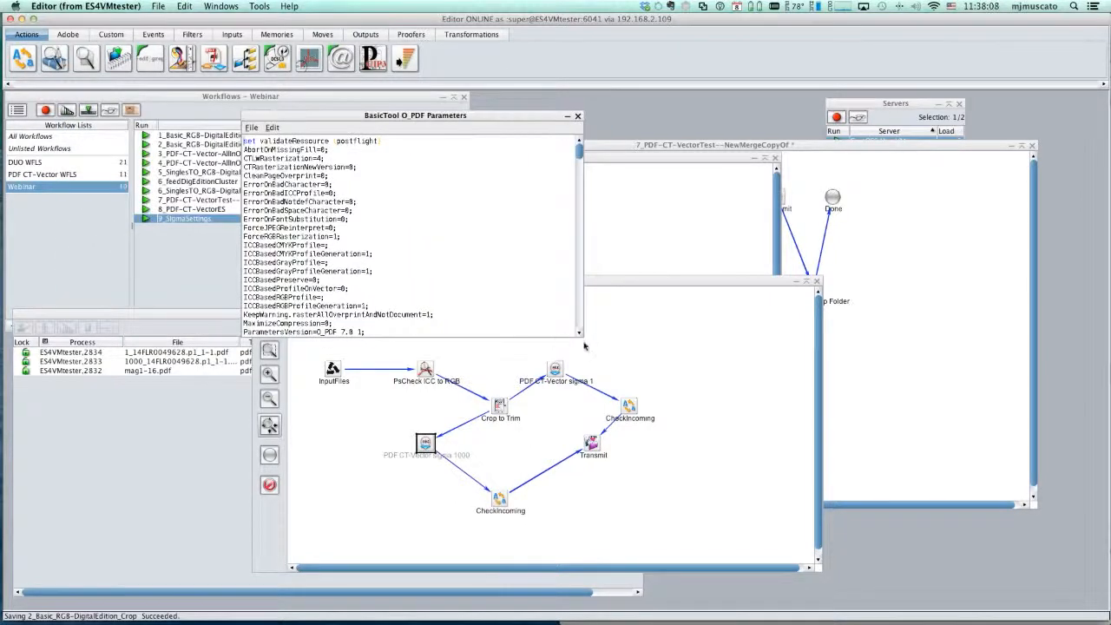
{"action": "left_click_drag", "start_coordinate": [579, 334], "coordinate": [714, 471]}
{"action": "left_click_drag", "start_coordinate": [682, 170], "coordinate": [678, 448]}
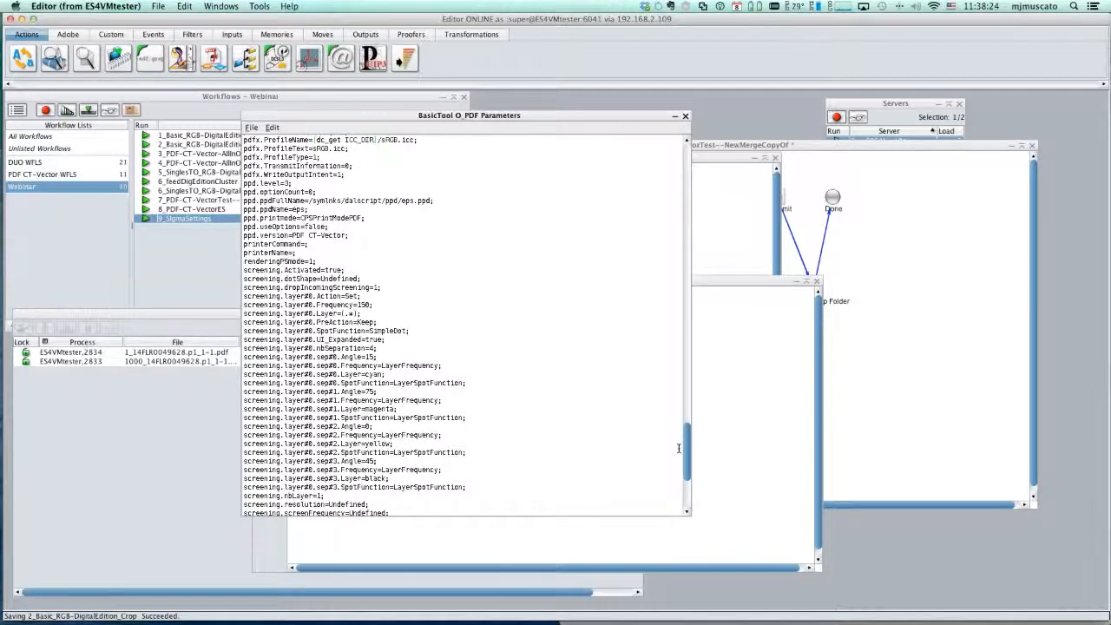
{"action": "left_click_drag", "start_coordinate": [679, 448], "coordinate": [671, 422]}
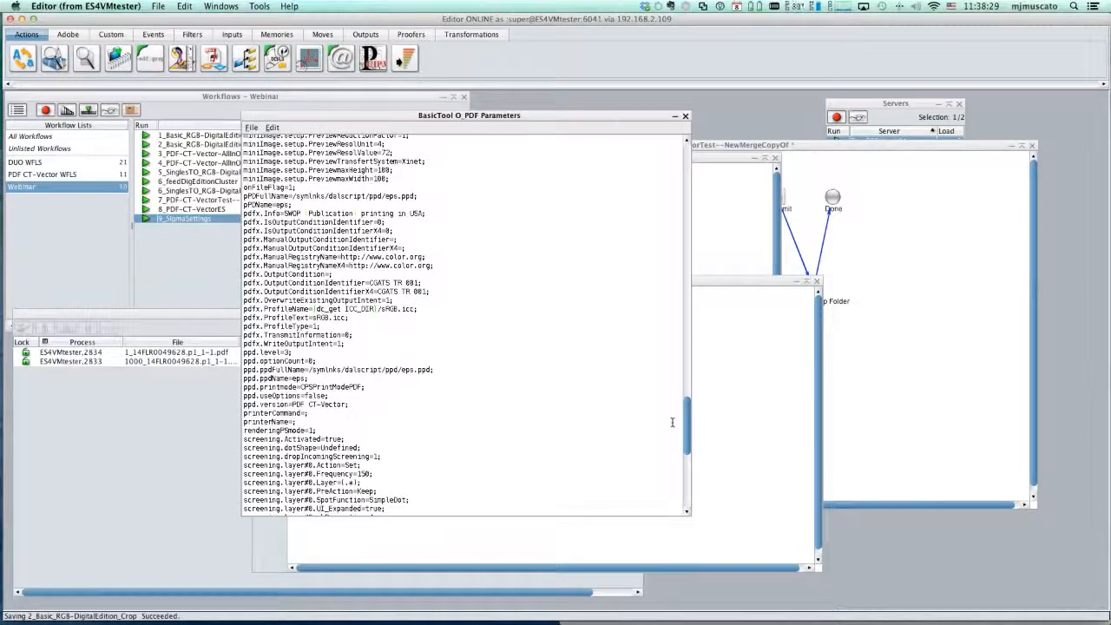
{"action": "left_click_drag", "start_coordinate": [672, 421], "coordinate": [662, 309]}
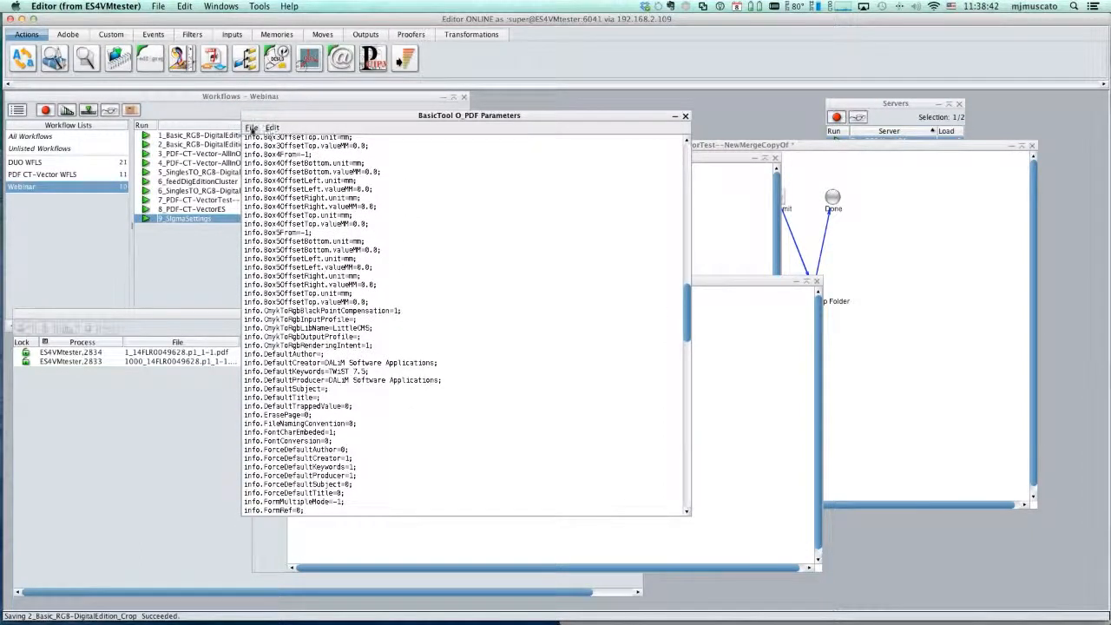
{"action": "left_click", "coordinate": [251, 130]}
{"action": "left_click", "coordinate": [263, 179]}
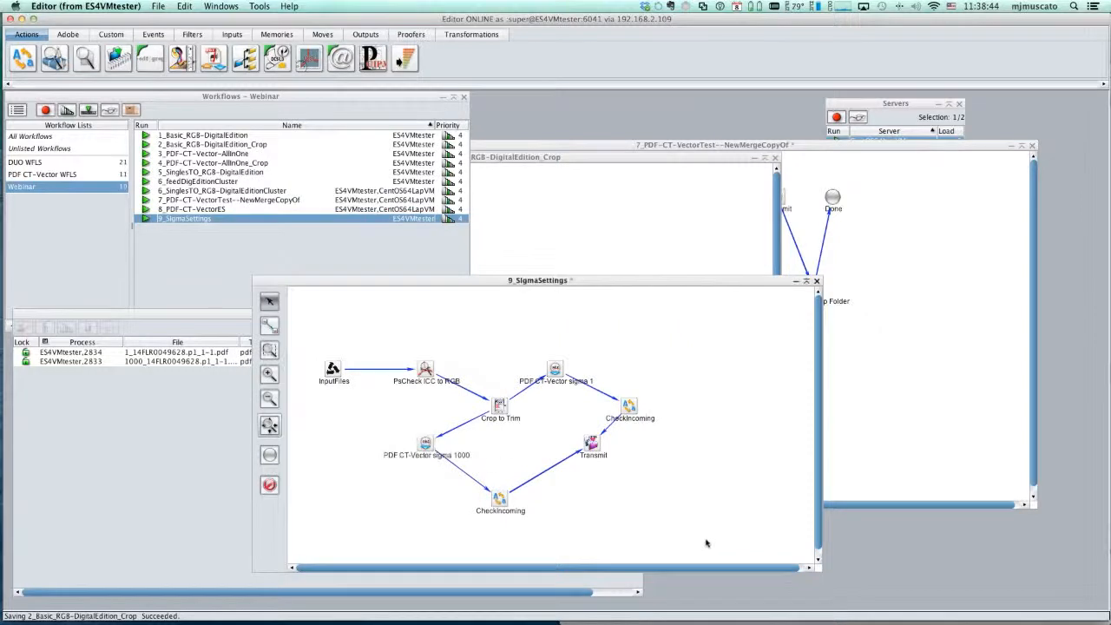
- View the processes window, and look through the 1_Basic_RGB-DigitalEdition workflow diagram before closing it
{"action": "left_click", "coordinate": [216, 479]}
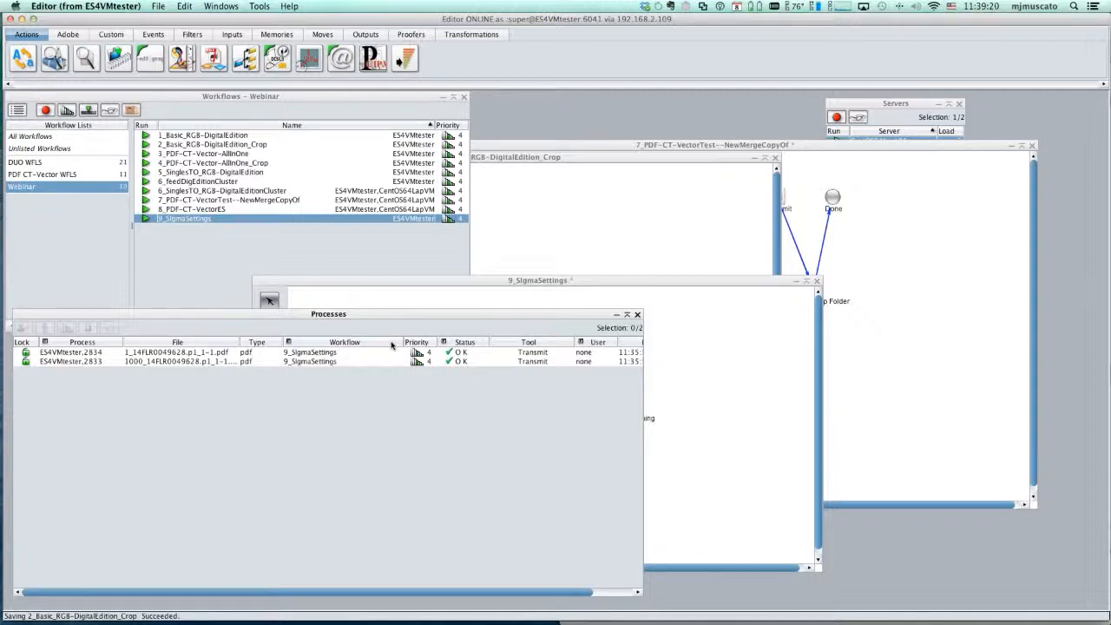
{"action": "left_click", "coordinate": [235, 210]}
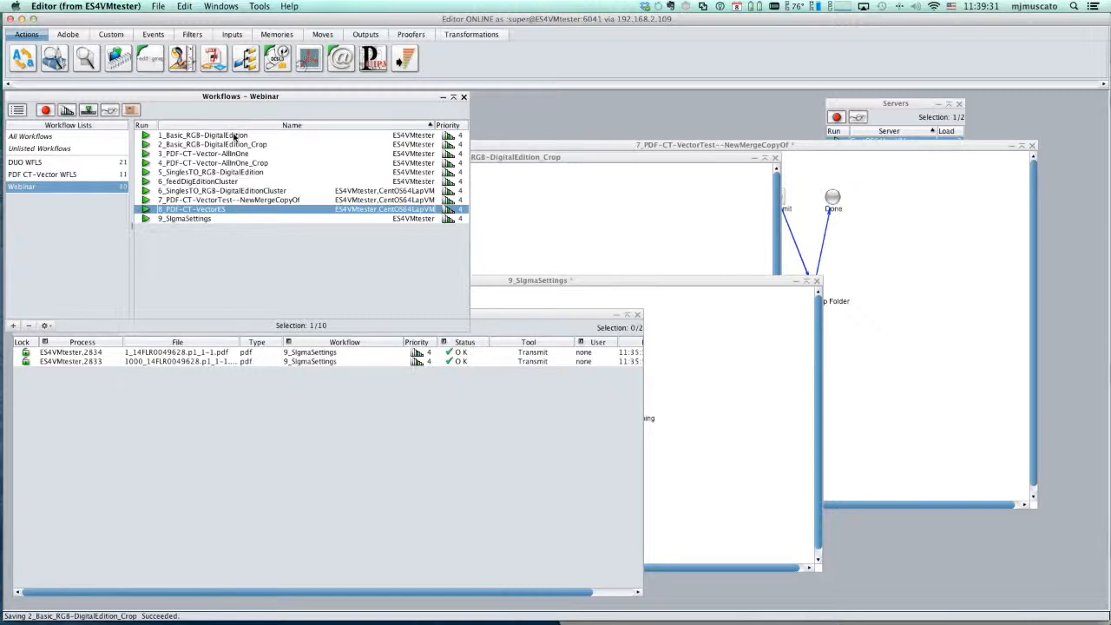
{"action": "double_click", "coordinate": [235, 137]}
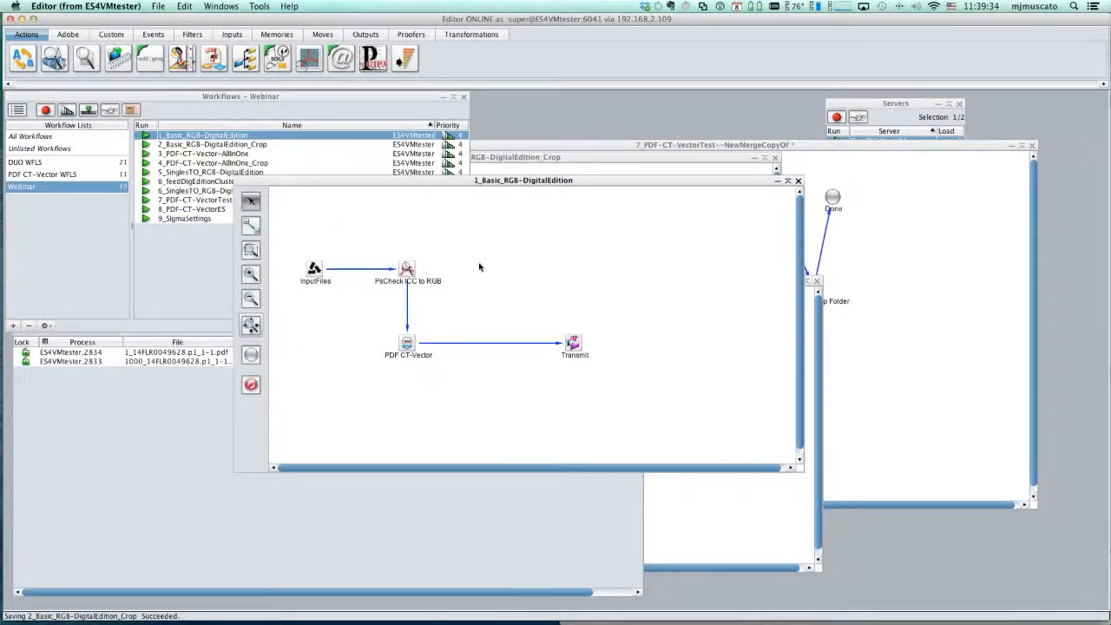
{"action": "left_click", "coordinate": [797, 180]}
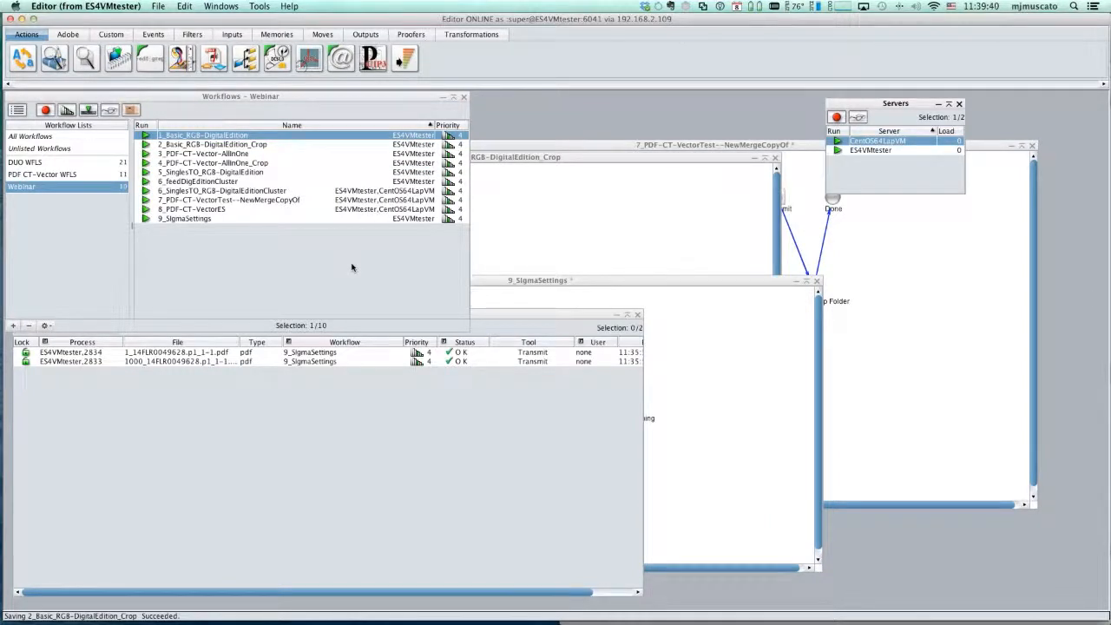
- Examine the filterGroup pattern in the 5_SinglesTO_RGB-DigitalEdition workflow, and close the workflow without changes
{"action": "double_click", "coordinate": [258, 173]}
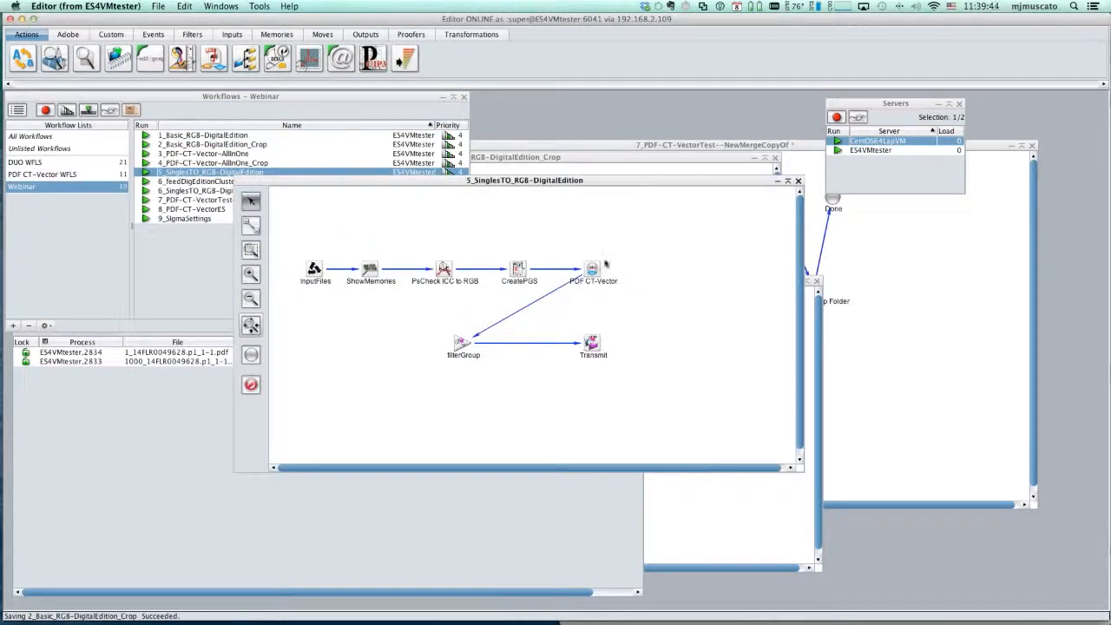
{"action": "left_click", "coordinate": [465, 344]}
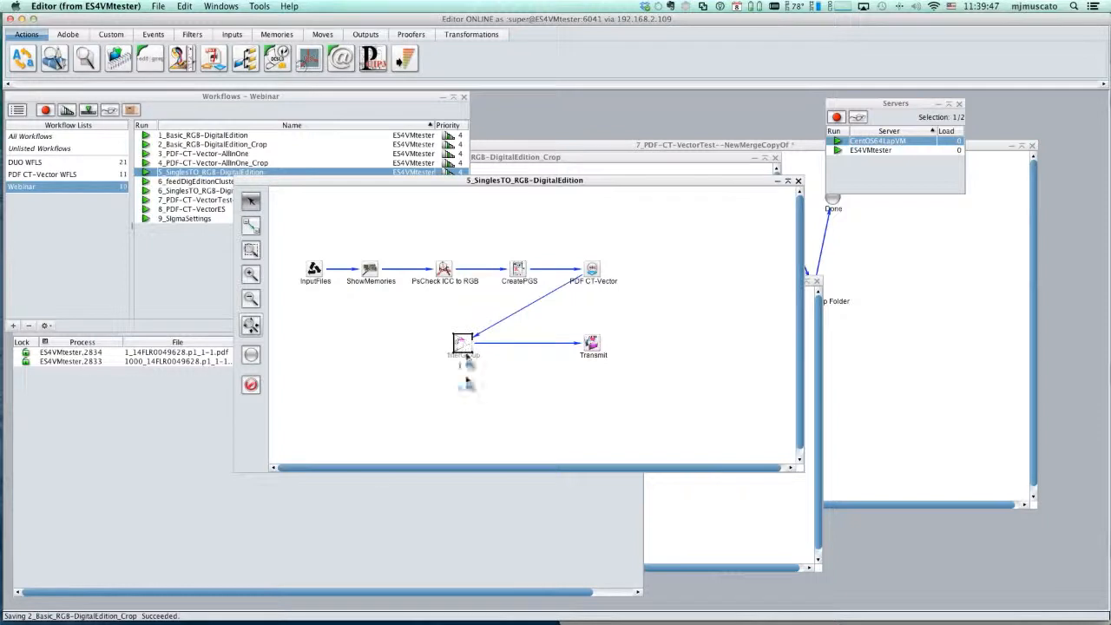
{"action": "double_click", "coordinate": [463, 345]}
{"action": "left_click_drag", "start_coordinate": [169, 392], "coordinate": [186, 393]}
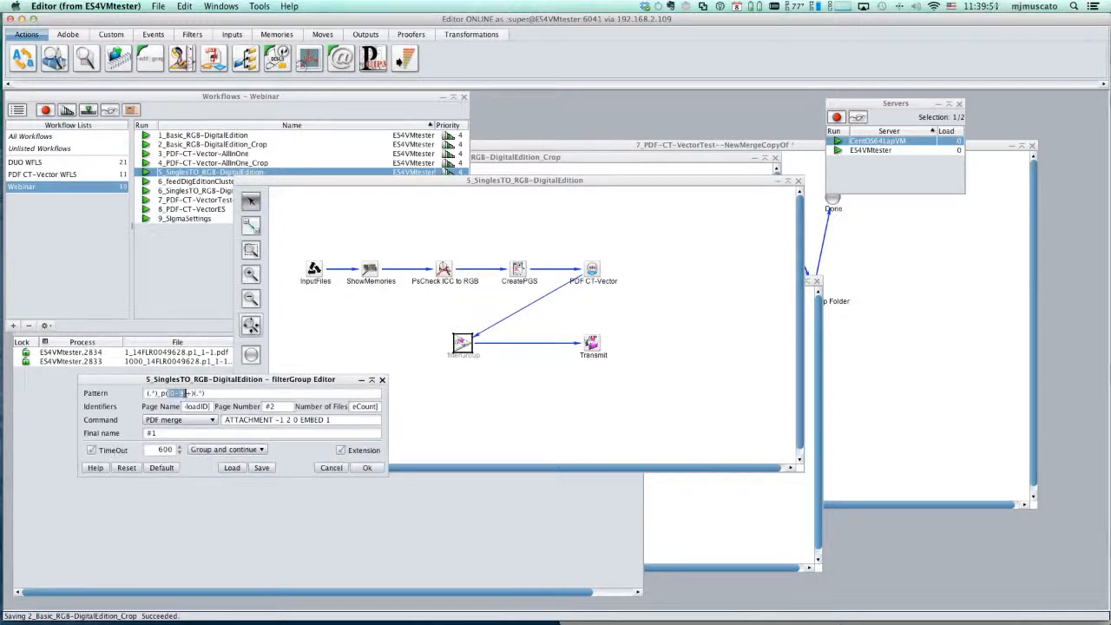
{"action": "left_click", "coordinate": [330, 467]}
{"action": "left_click", "coordinate": [797, 180]}
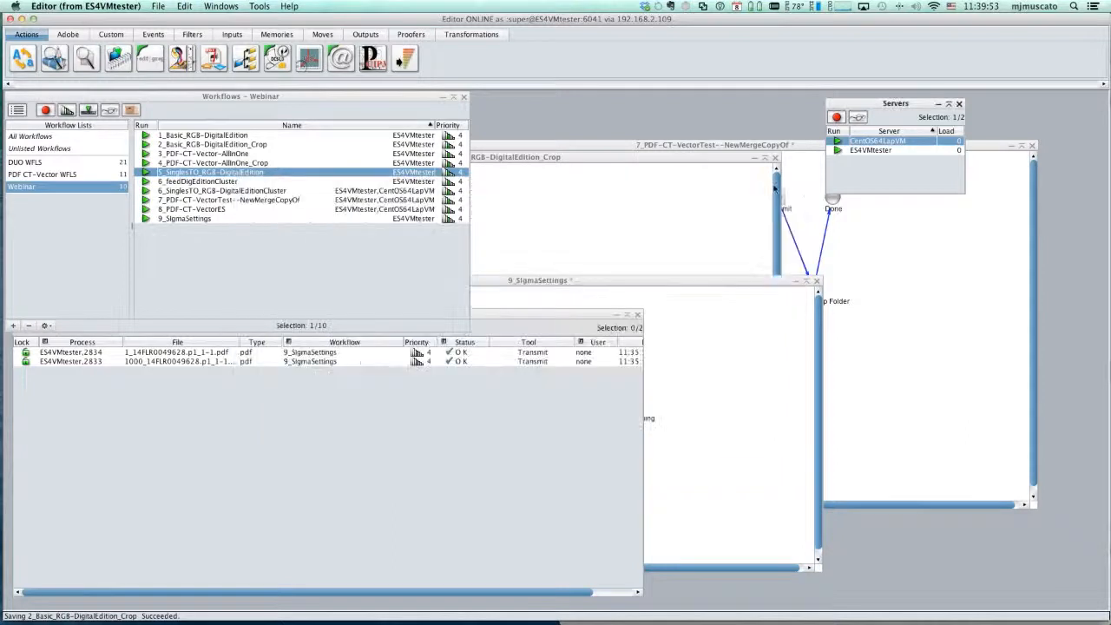
{"action": "left_click", "coordinate": [223, 135]}
{"action": "left_click", "coordinate": [225, 146]}
{"action": "left_click", "coordinate": [225, 154]}
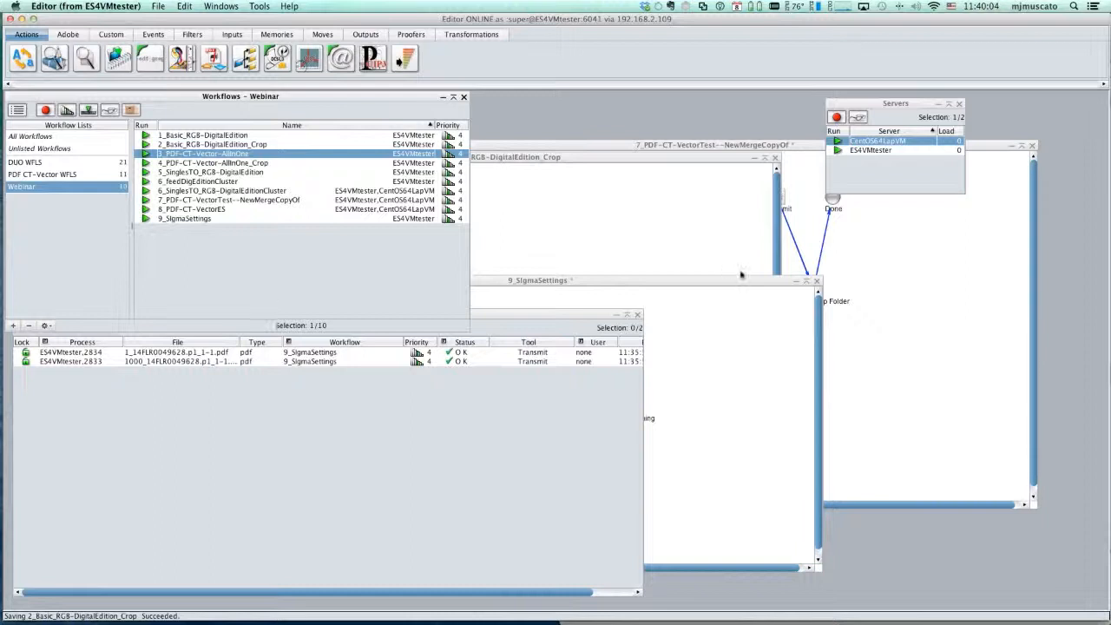
- Switch to Safari and sign in to Dalim ES as the administrator with the account password, declining to save the password
{"action": "key", "text": "super+Tab"}
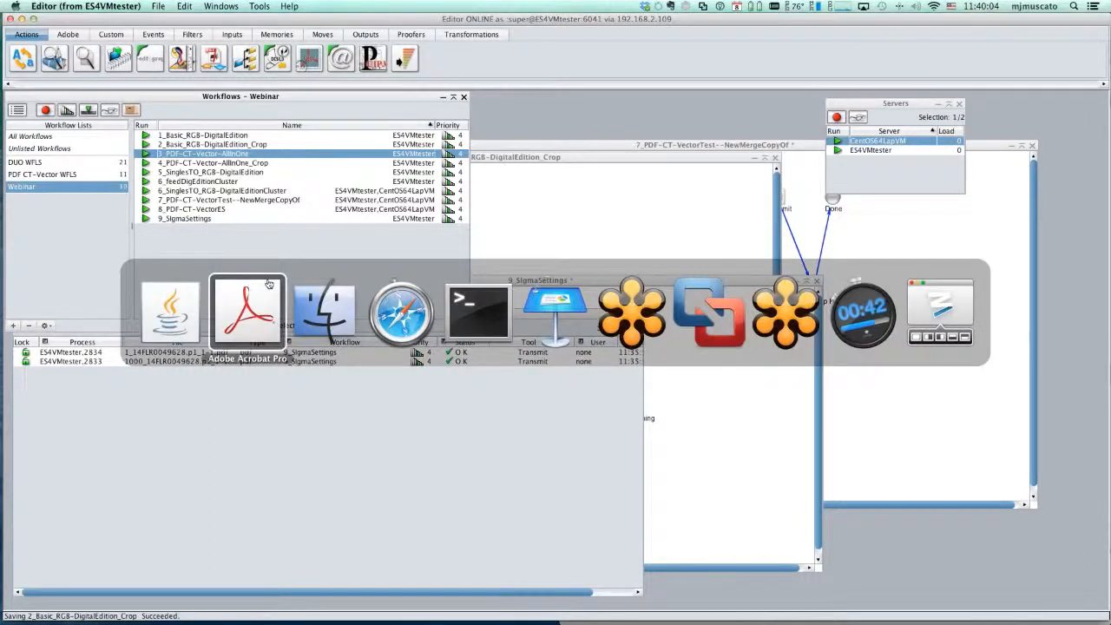
{"action": "left_click", "coordinate": [402, 310]}
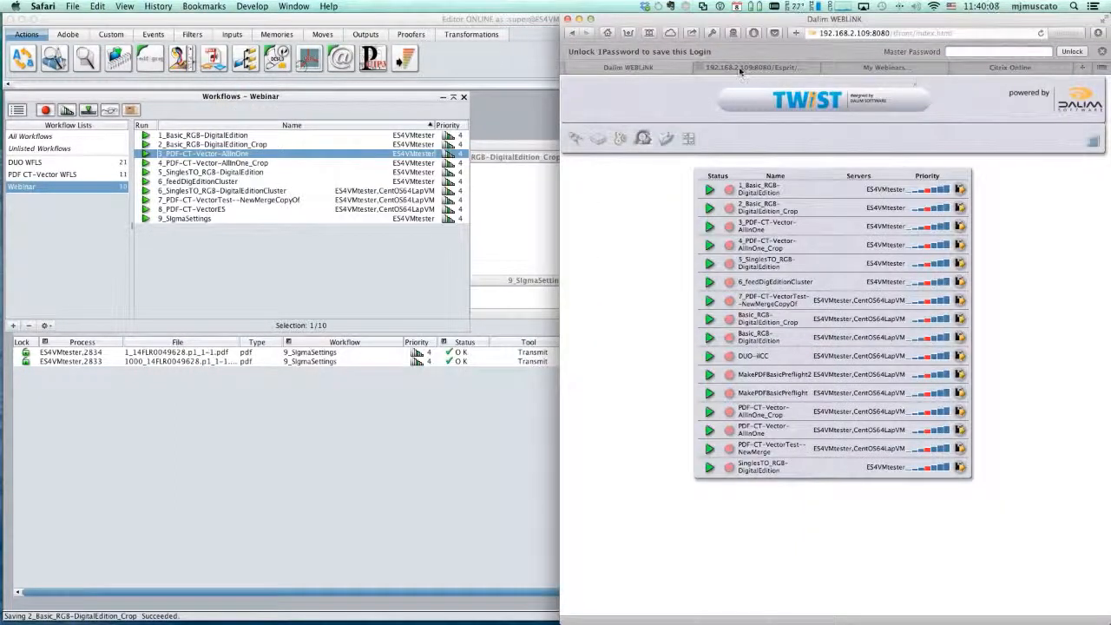
{"action": "left_click", "coordinate": [739, 67]}
{"action": "left_click", "coordinate": [911, 365]}
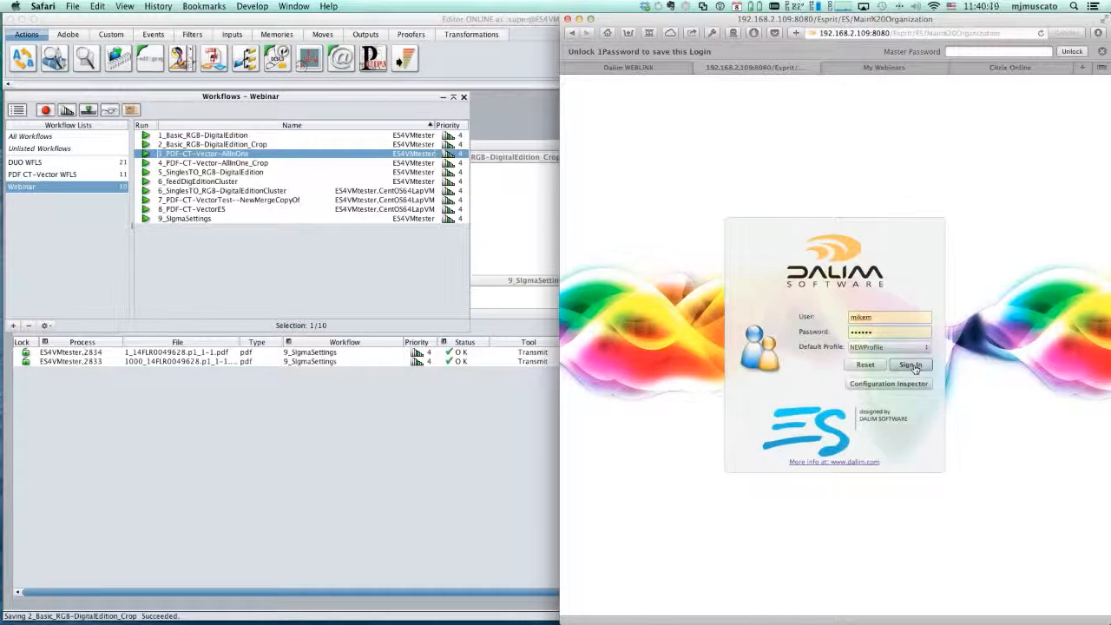
{"action": "left_click", "coordinate": [836, 360]}
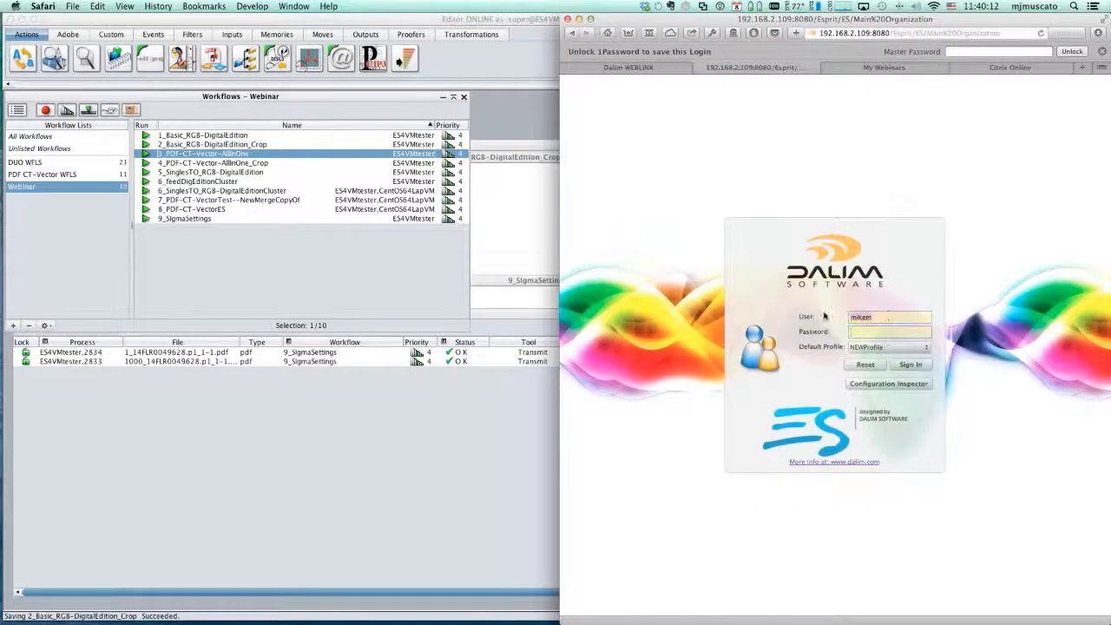
{"action": "type", "text": "adm"}
{"action": "type", "text": "admin"}
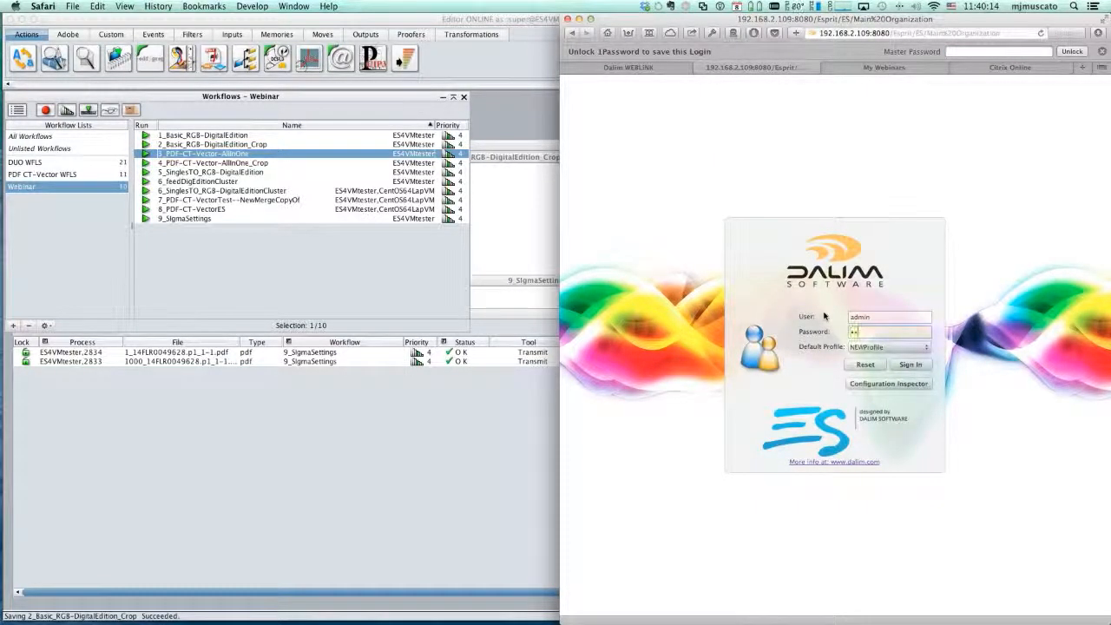
{"action": "key", "text": "Return"}
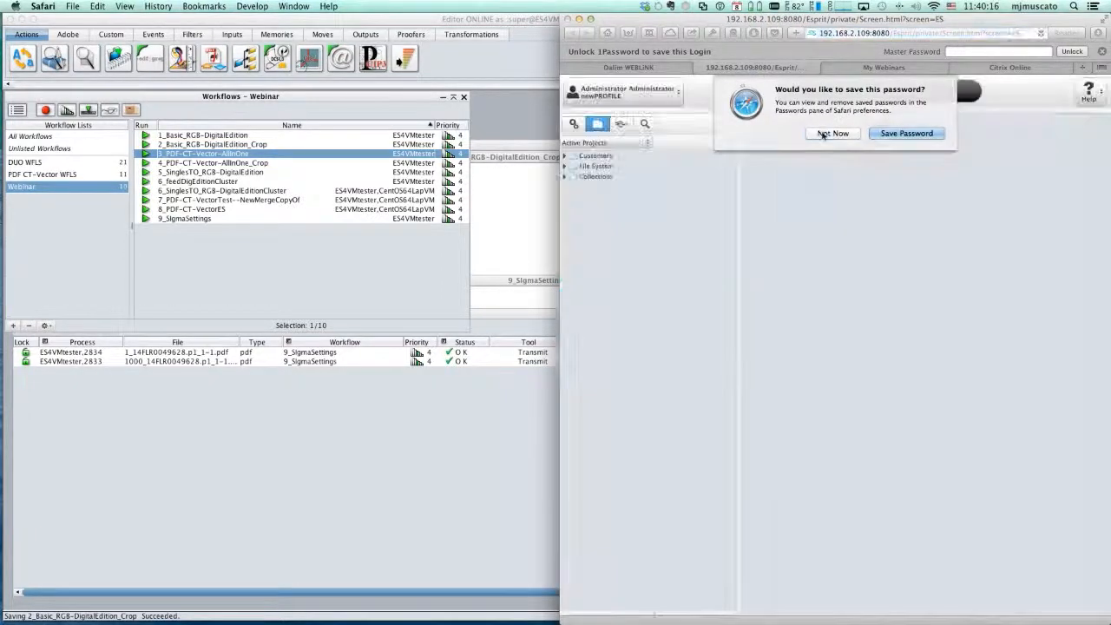
{"action": "left_click", "coordinate": [823, 133]}
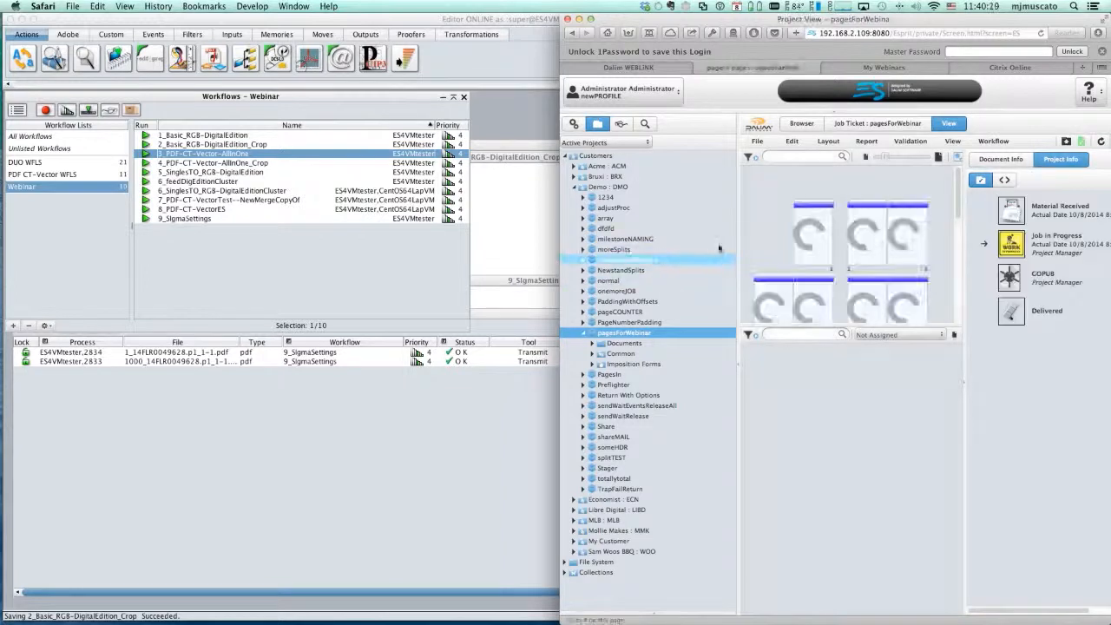
- Widen the browser window, enlarge the page thumbnail area, and open the basicDigEdition document workflow
{"action": "left_click_drag", "start_coordinate": [560, 199], "coordinate": [257, 199]}
{"action": "left_click_drag", "start_coordinate": [854, 327], "coordinate": [856, 372]}
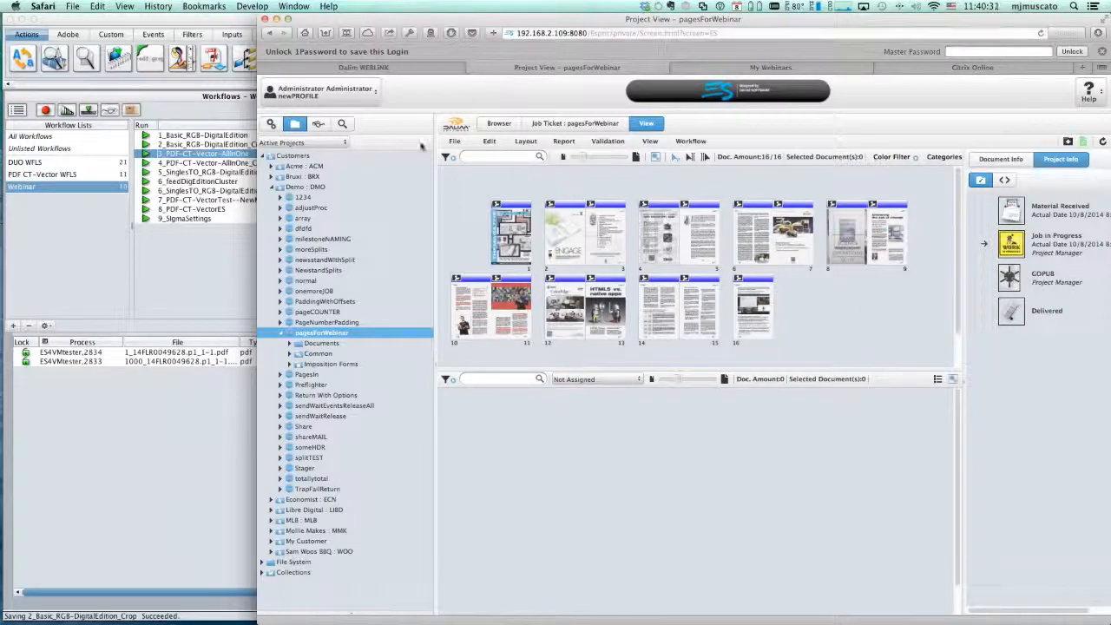
{"action": "left_click", "coordinate": [272, 126]}
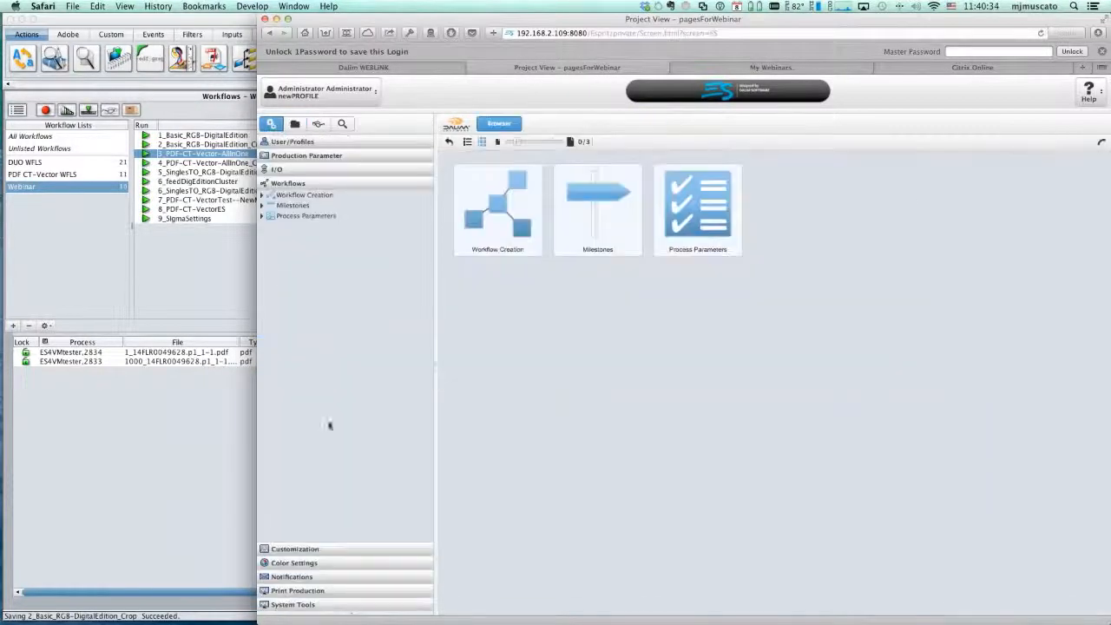
{"action": "left_click", "coordinate": [268, 198]}
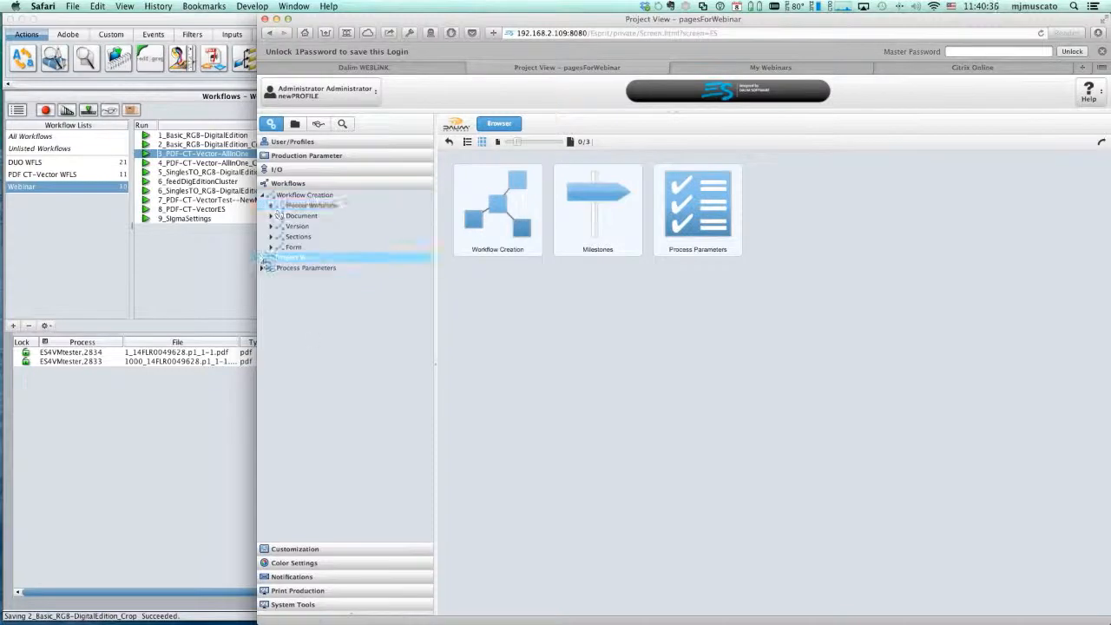
{"action": "left_click", "coordinate": [272, 217]}
{"action": "left_click", "coordinate": [329, 227]}
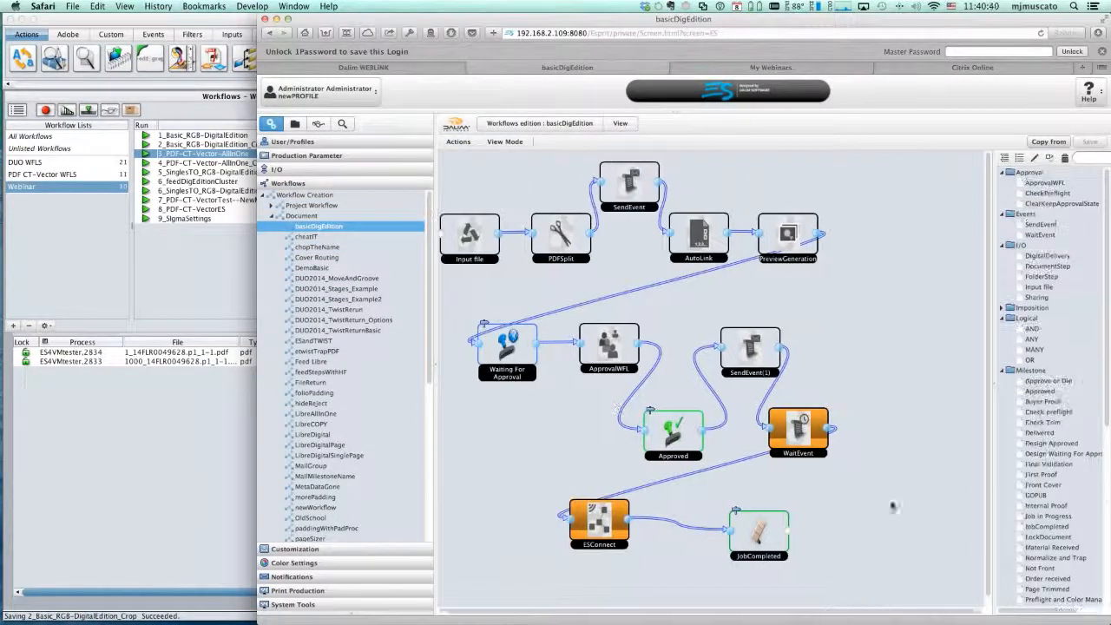
- Examine the ESConnect step's parameters in basicDigEdition, going through the Folio, TotalPages, OrigName and fromES variables
{"action": "left_click", "coordinate": [598, 521]}
{"action": "double_click", "coordinate": [598, 520]}
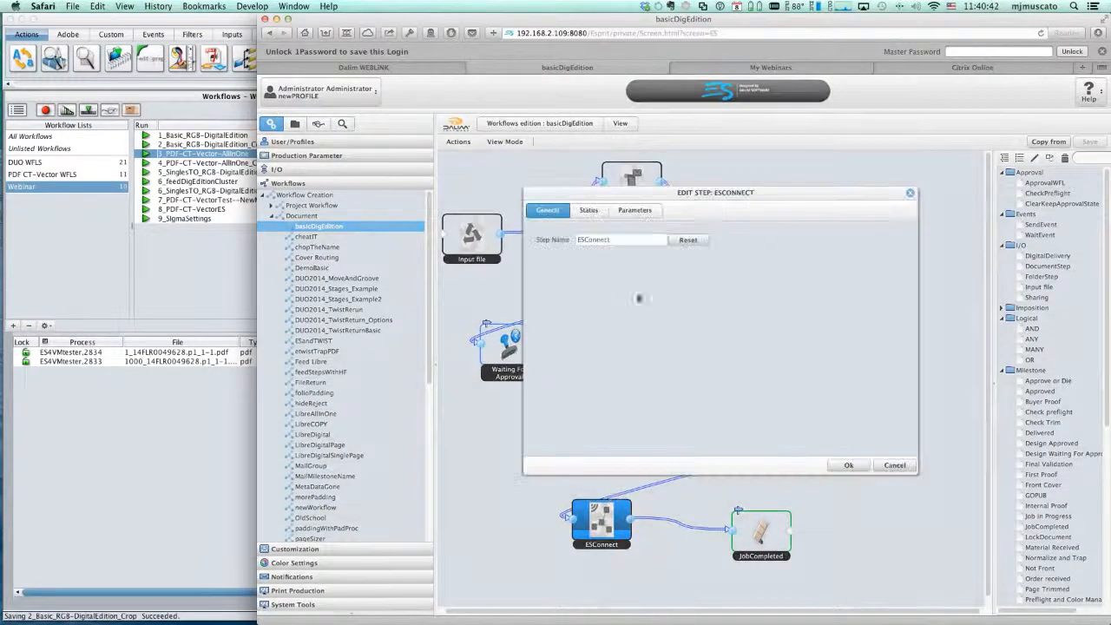
{"action": "left_click", "coordinate": [635, 210]}
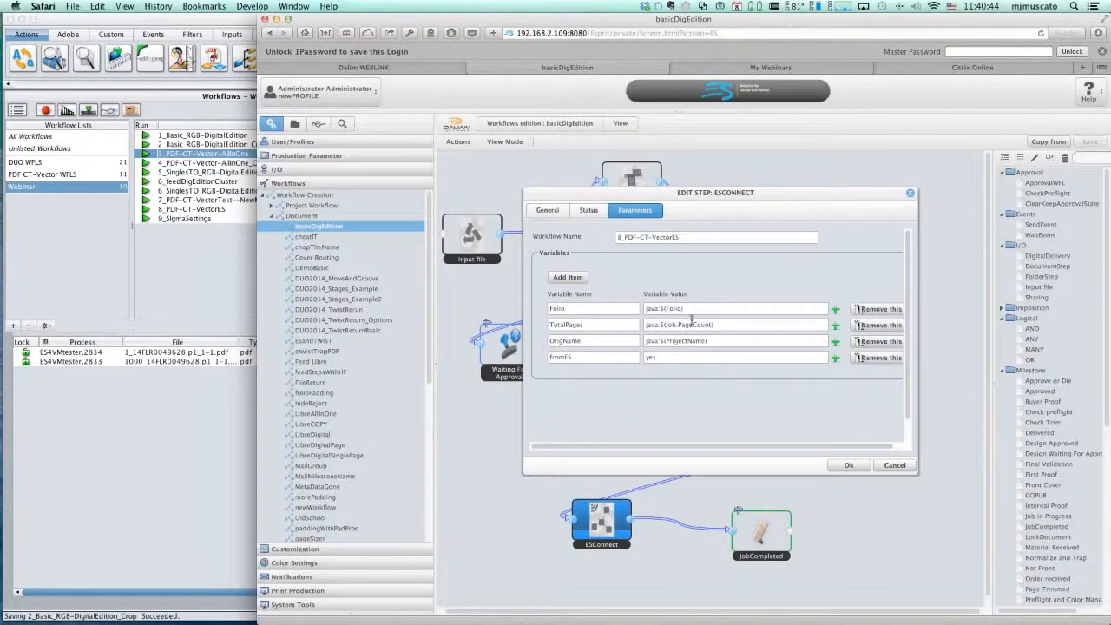
{"action": "left_click_drag", "start_coordinate": [691, 305], "coordinate": [604, 305]}
{"action": "left_click_drag", "start_coordinate": [731, 323], "coordinate": [580, 323]}
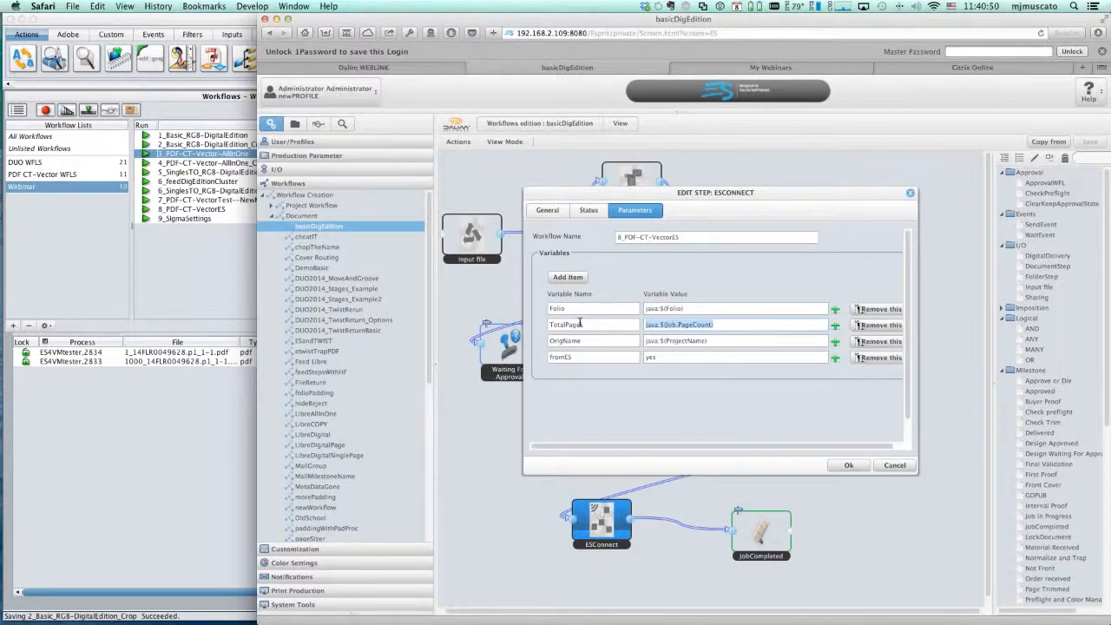
{"action": "left_click_drag", "start_coordinate": [734, 339], "coordinate": [592, 332]}
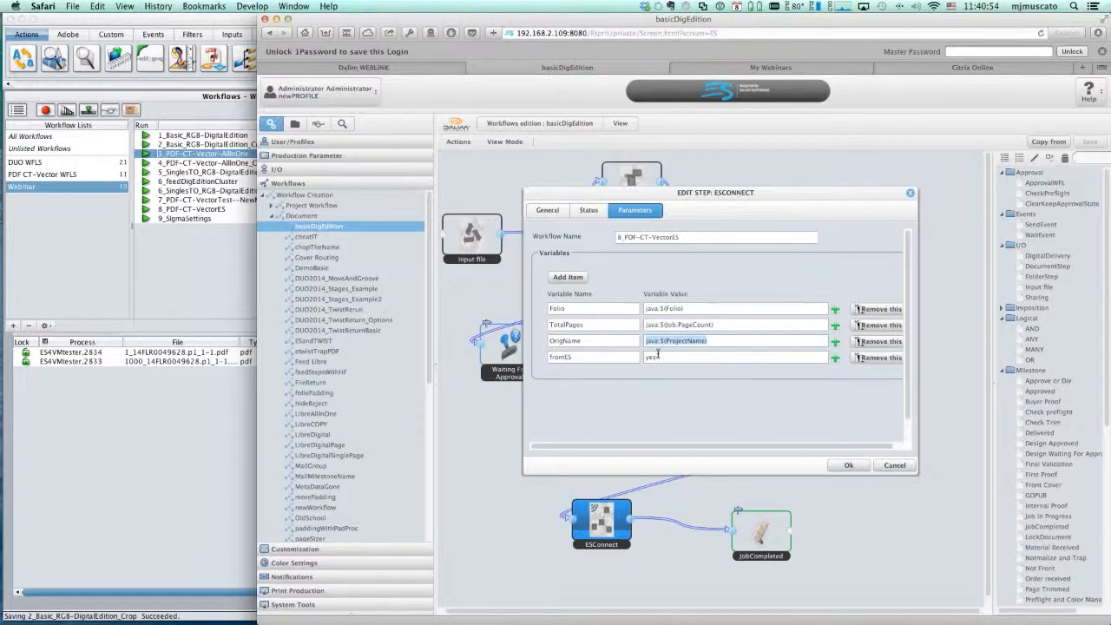
{"action": "left_click_drag", "start_coordinate": [665, 355], "coordinate": [525, 354]}
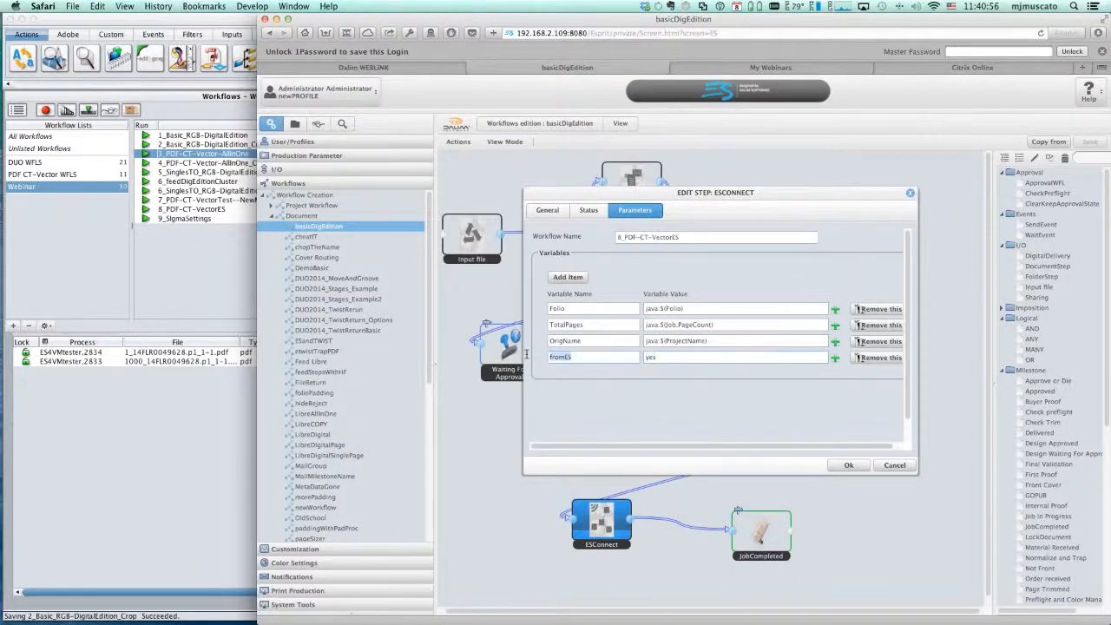
- Close the ESConnect step's settings without changes and return to the pagesForWebinar project view
{"action": "left_click", "coordinate": [606, 354]}
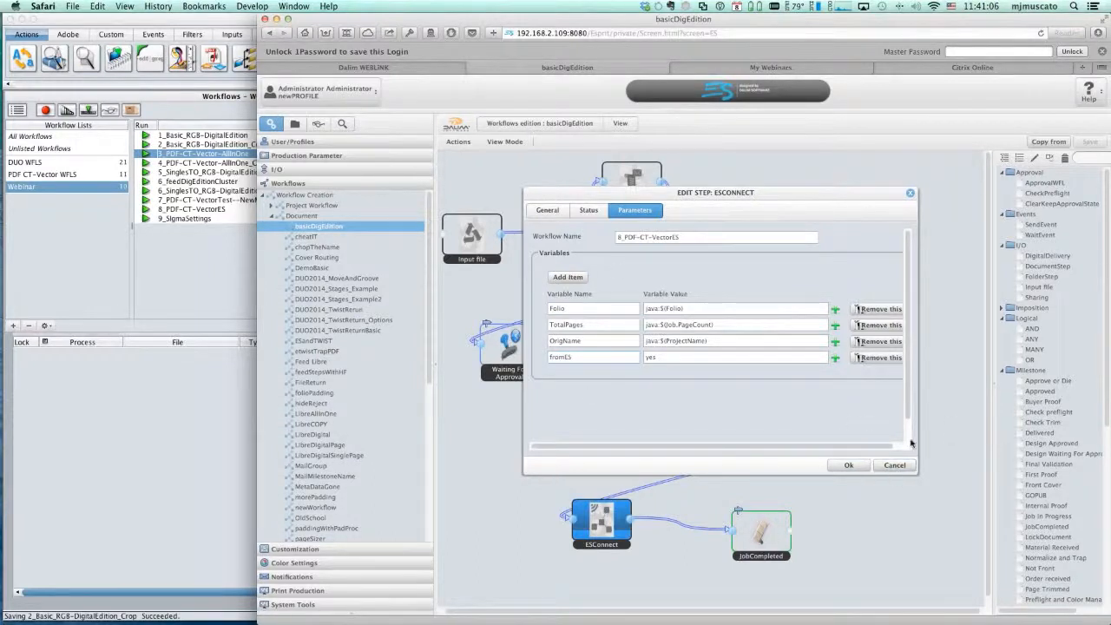
{"action": "left_click", "coordinate": [894, 466]}
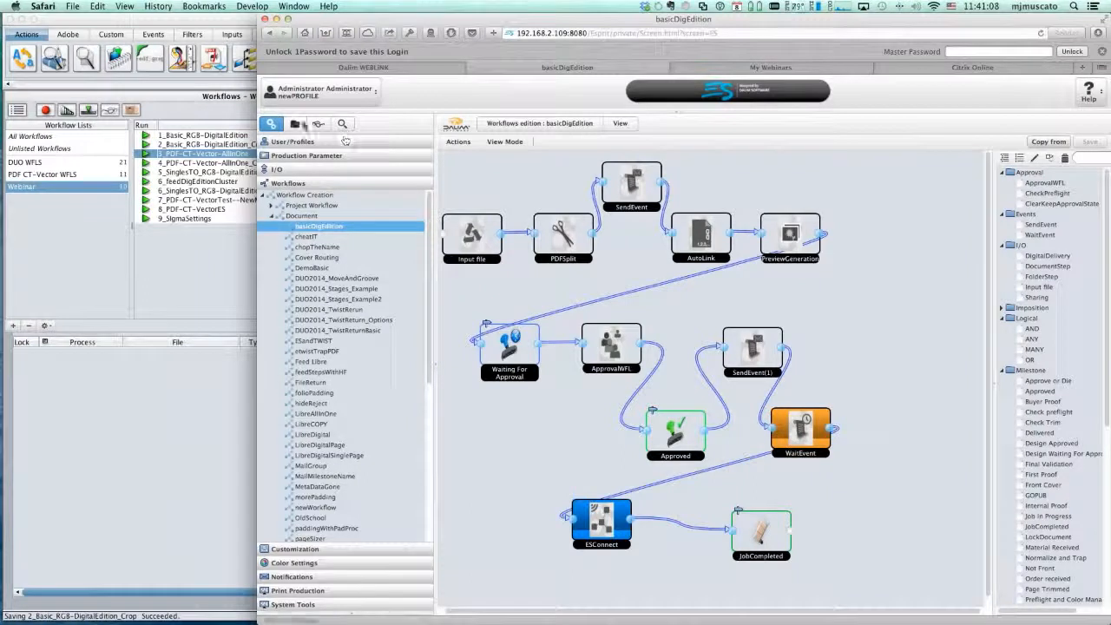
{"action": "left_click", "coordinate": [295, 124]}
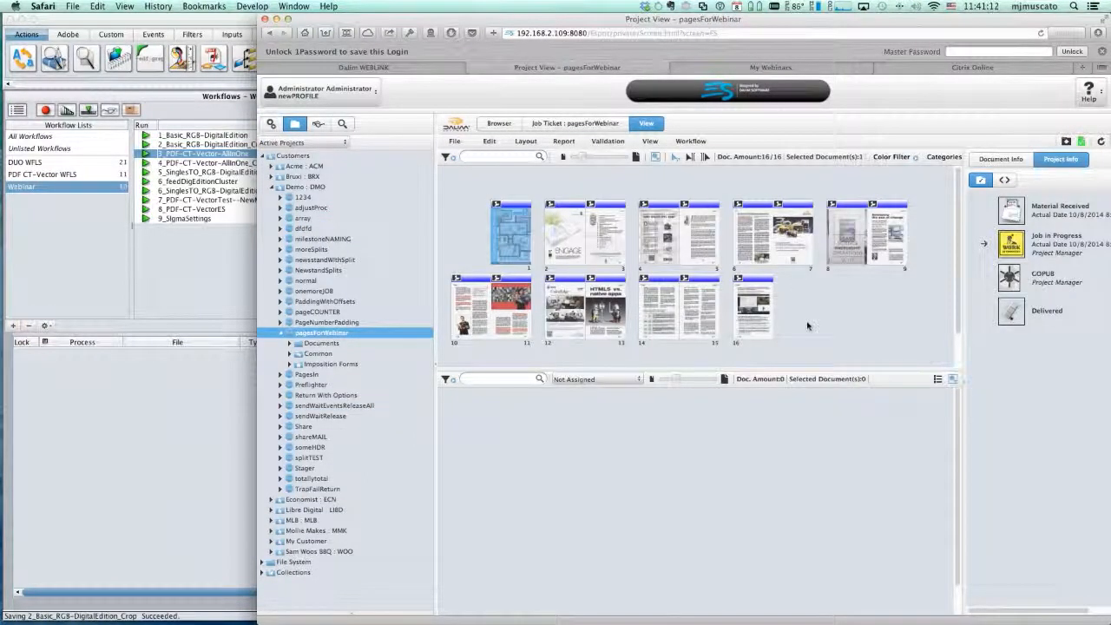
- Approve all 16 pages of the pagesForWebinar project without a comment, and refresh the project view
{"action": "left_click", "coordinate": [743, 310], "text": "shift"}
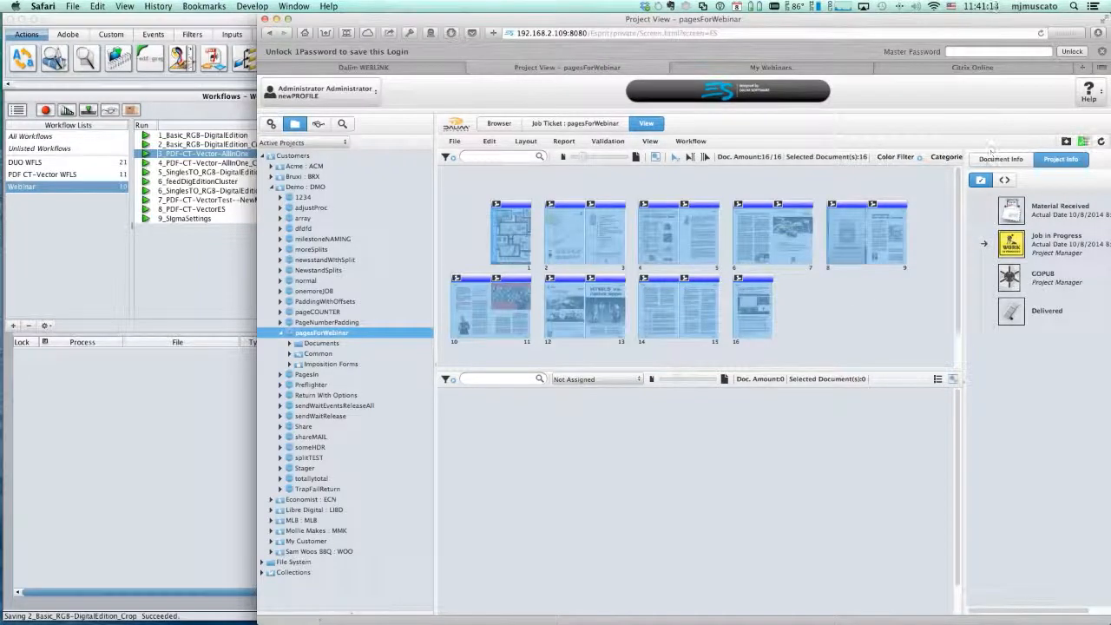
{"action": "left_click", "coordinate": [1081, 141]}
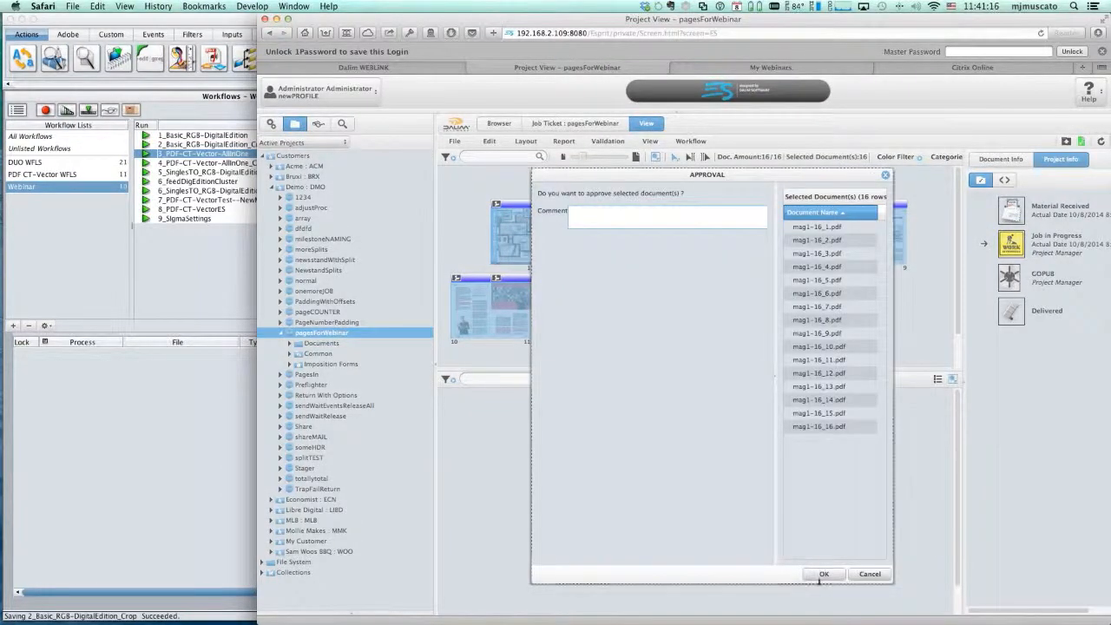
{"action": "left_click", "coordinate": [822, 575]}
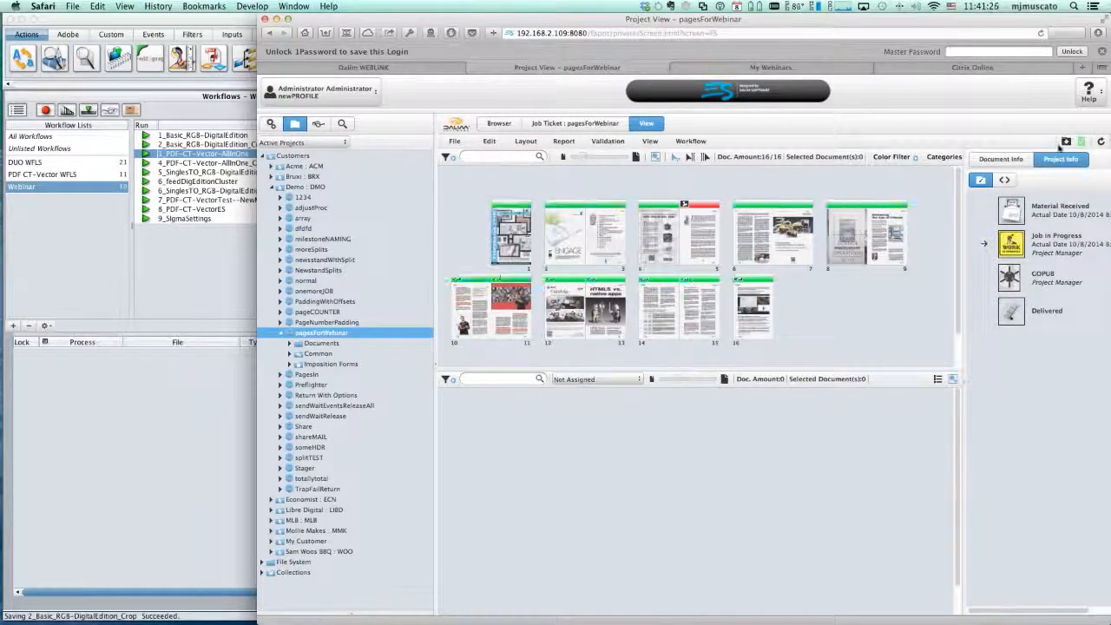
{"action": "left_click", "coordinate": [1101, 142]}
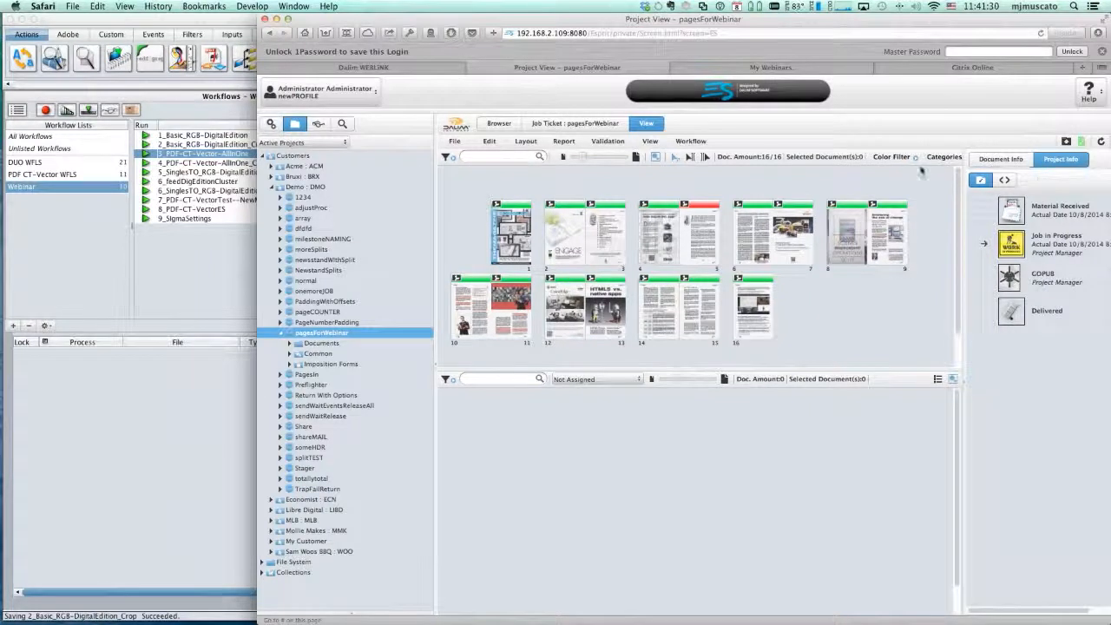
- Open the document workflow of the aborted page 5, rerun its ApprovalWFL step, and close the workflow
{"action": "left_click", "coordinate": [697, 242]}
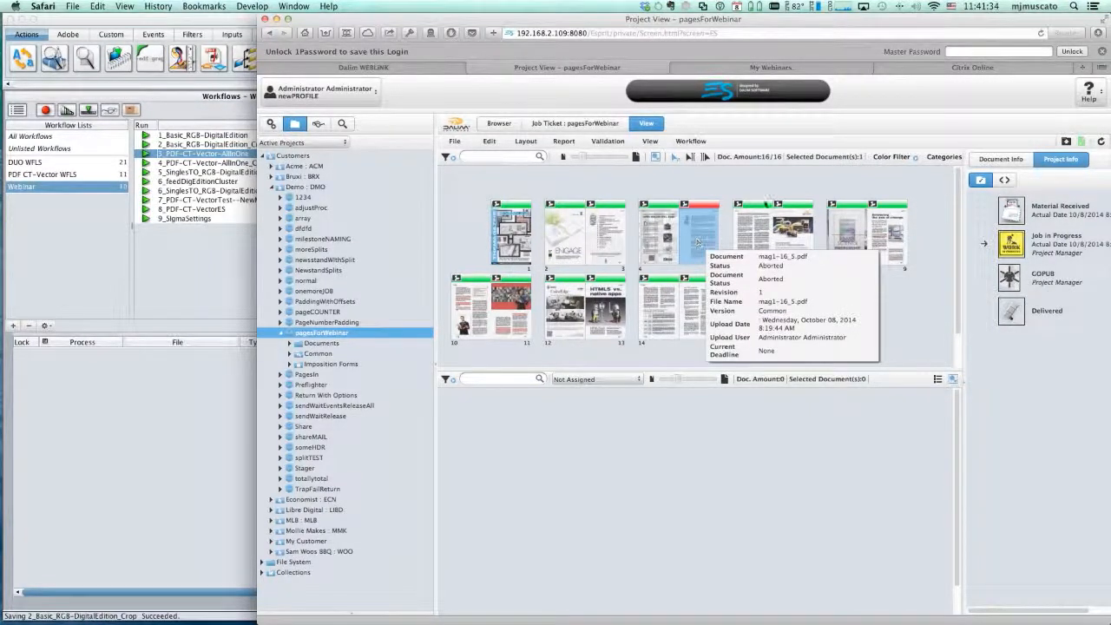
{"action": "left_click", "coordinate": [656, 158]}
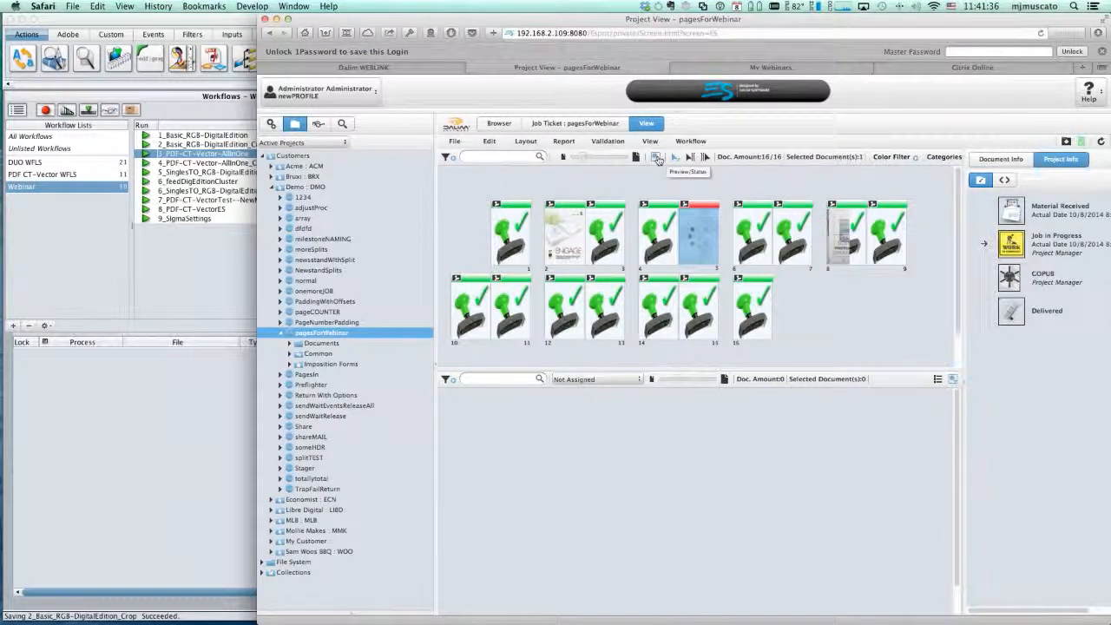
{"action": "double_click", "coordinate": [703, 234]}
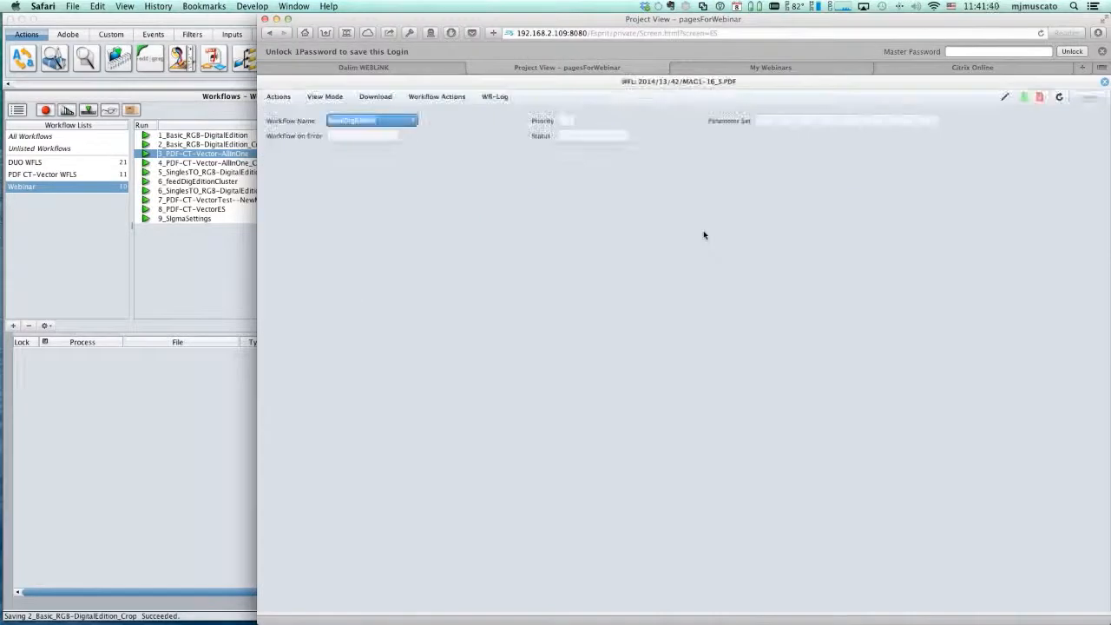
{"action": "left_click", "coordinate": [424, 349]}
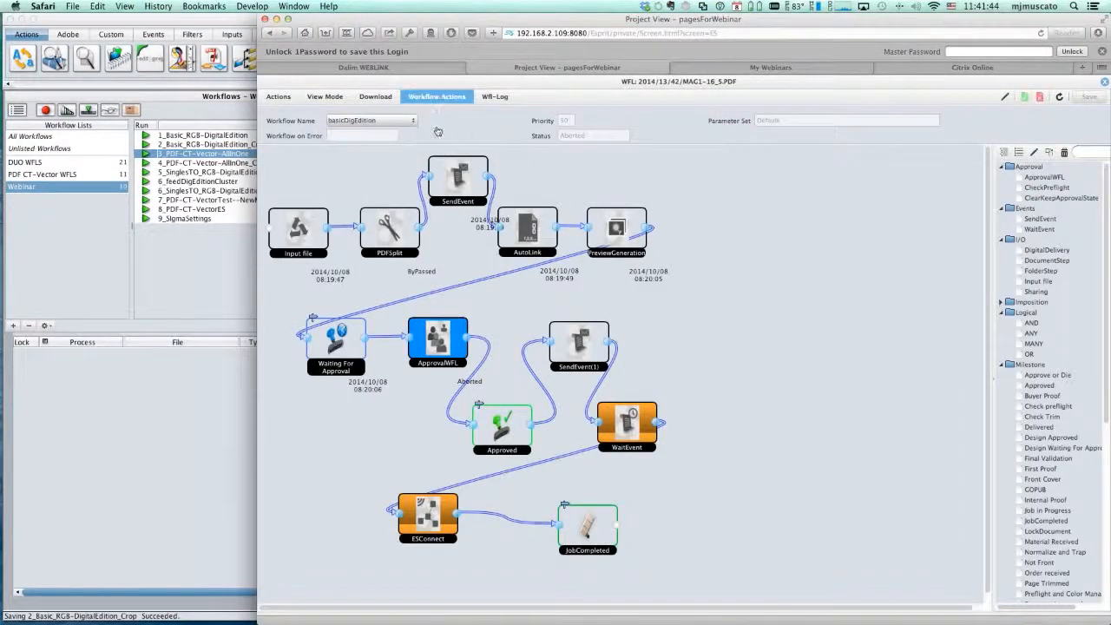
{"action": "left_click", "coordinate": [436, 97]}
{"action": "left_click", "coordinate": [448, 140]}
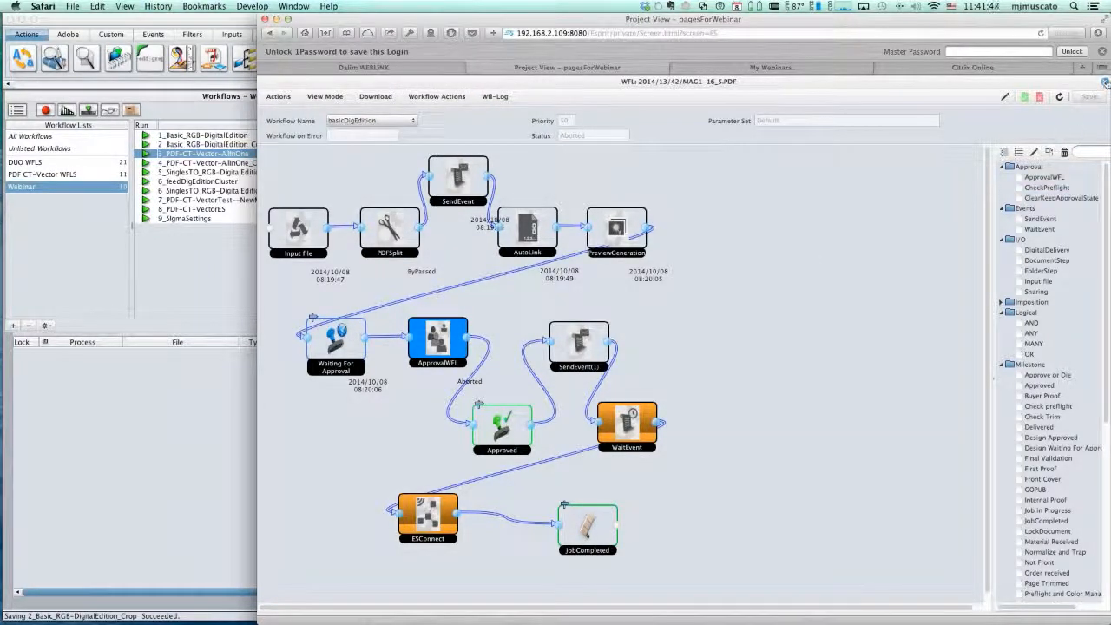
{"action": "left_click", "coordinate": [1105, 82]}
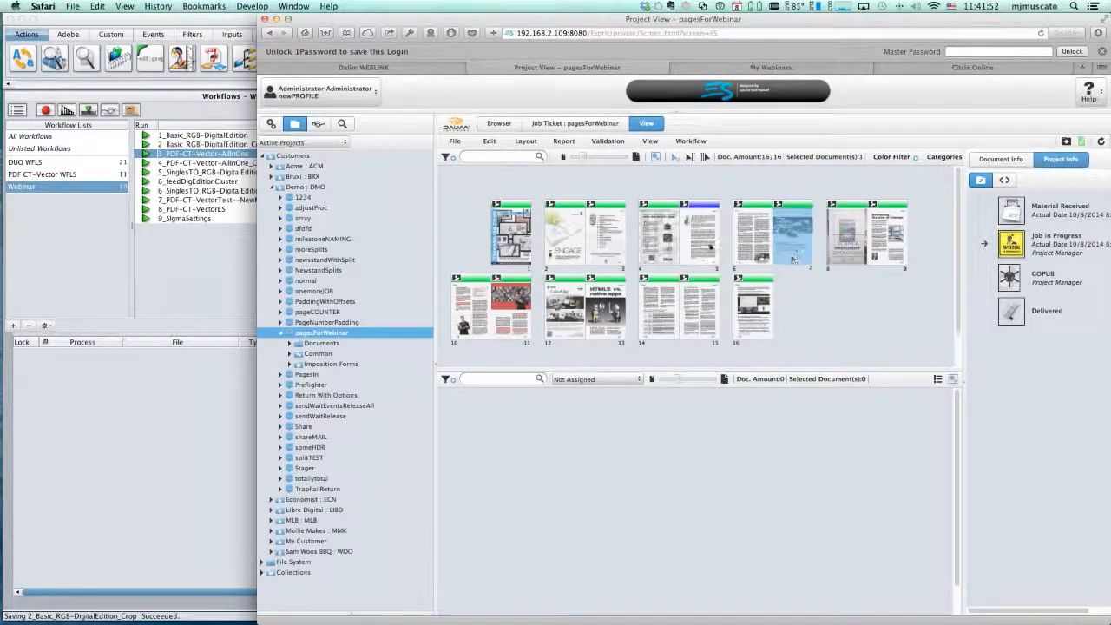
- Approve mag1-16_5.pdf and the project's GOPUB milestone, leaving both comments empty
{"action": "left_click", "coordinate": [982, 181]}
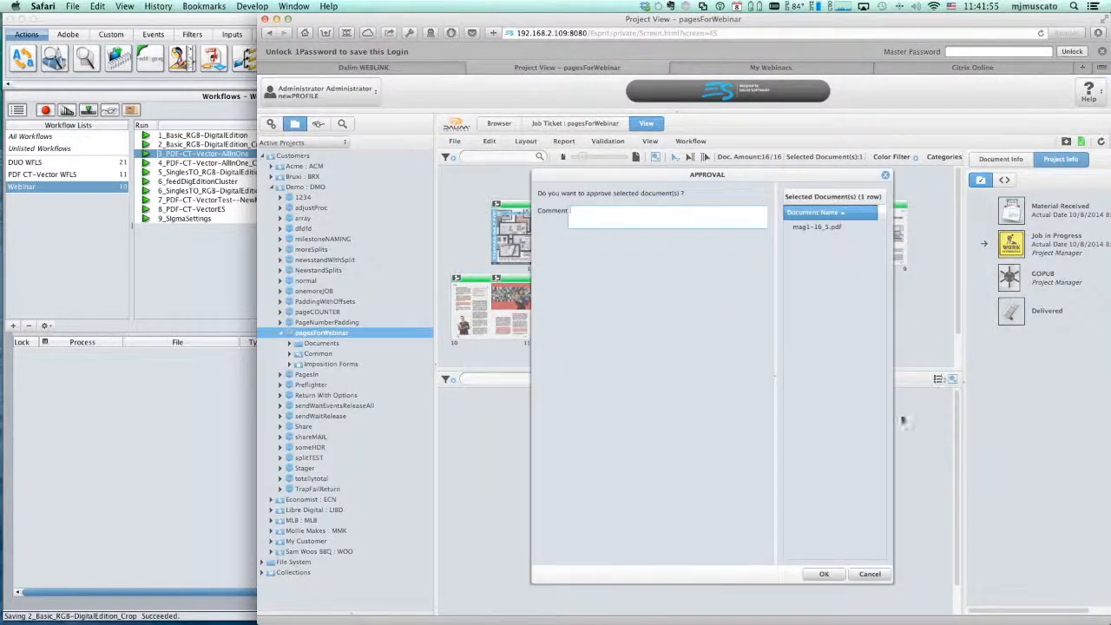
{"action": "left_click", "coordinate": [823, 575]}
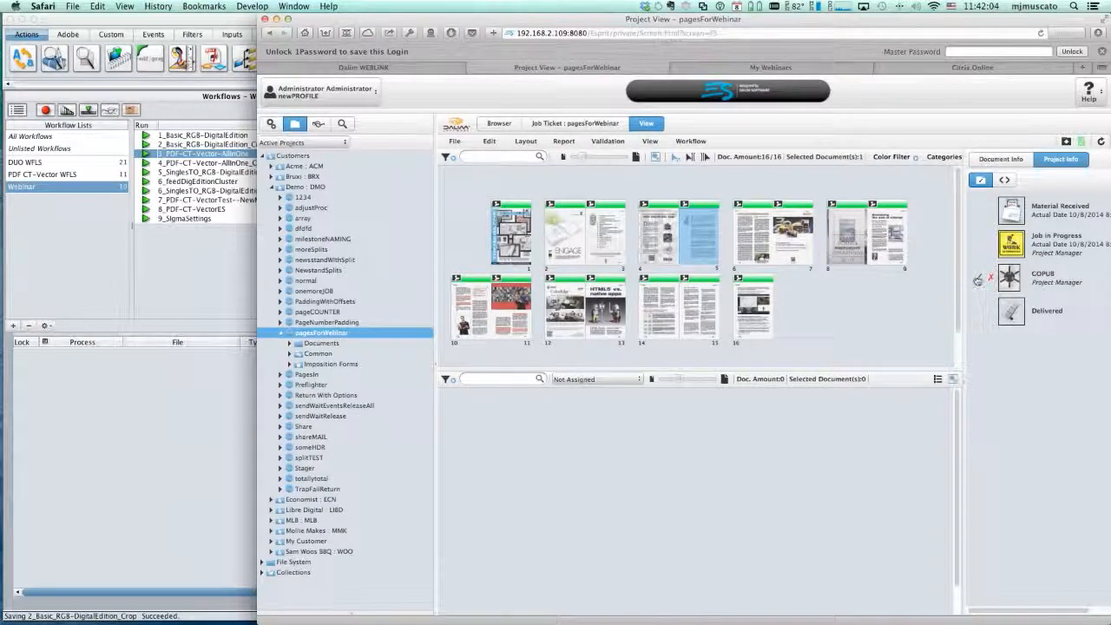
{"action": "left_click", "coordinate": [978, 279]}
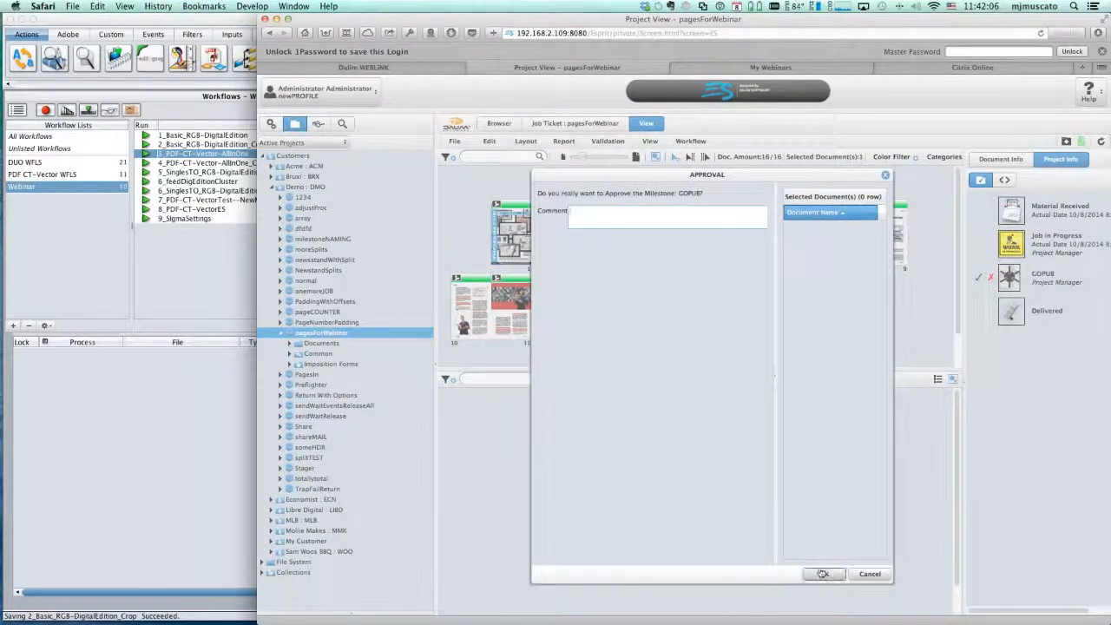
{"action": "left_click", "coordinate": [824, 574]}
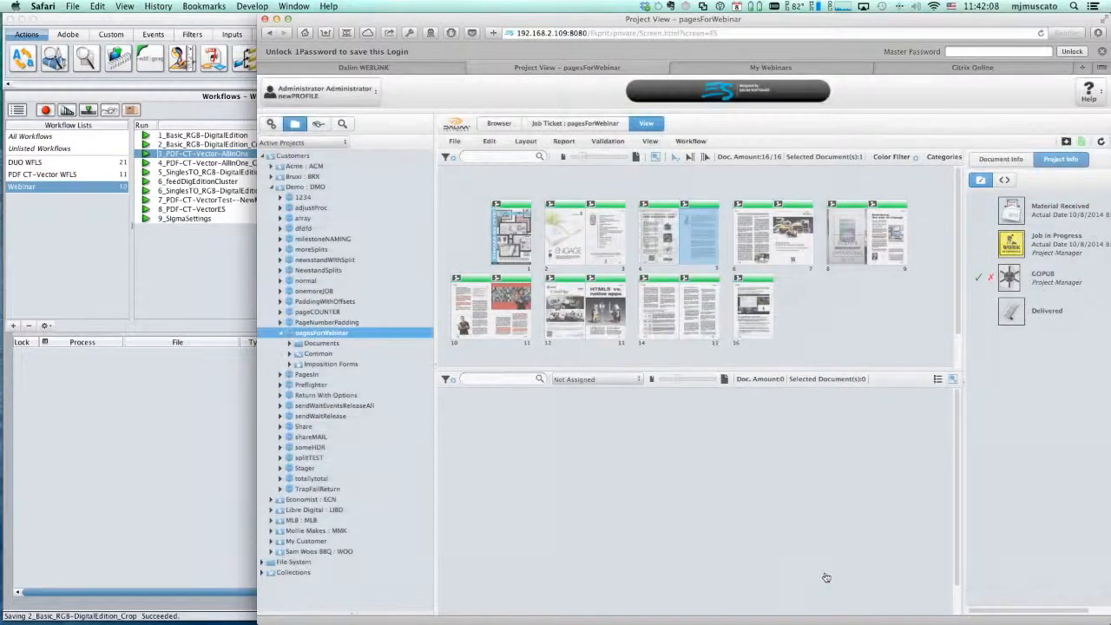
- Switch to the TWiST Editor and examine the process logs: ShowMemories for pagesForWebinar page 2 and MergePDFs for page 7
{"action": "left_click", "coordinate": [164, 484]}
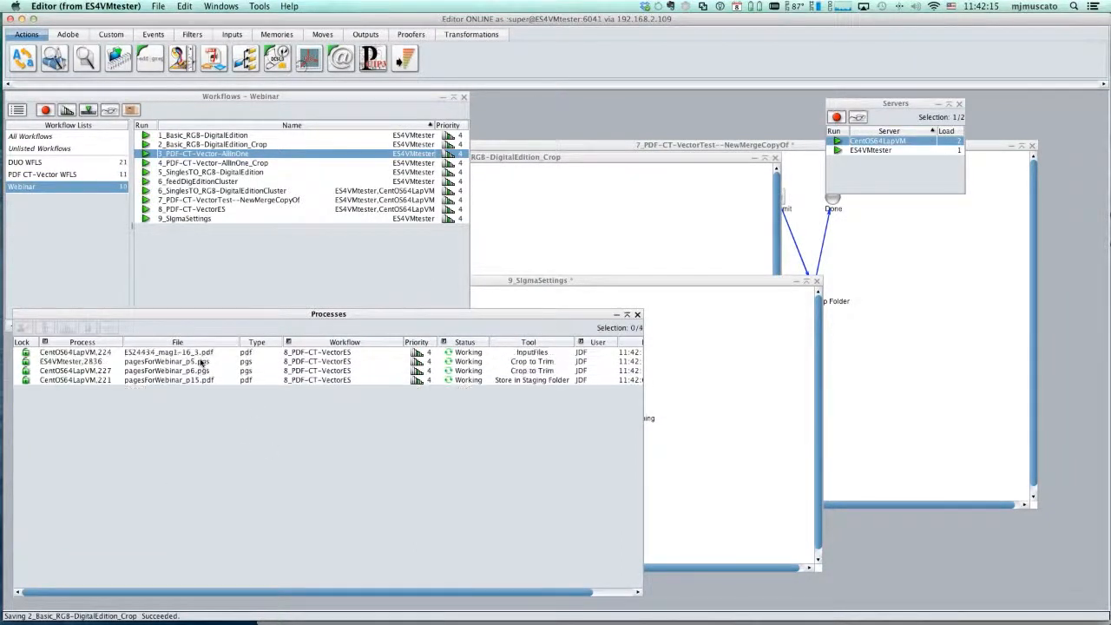
{"action": "left_click", "coordinate": [201, 362]}
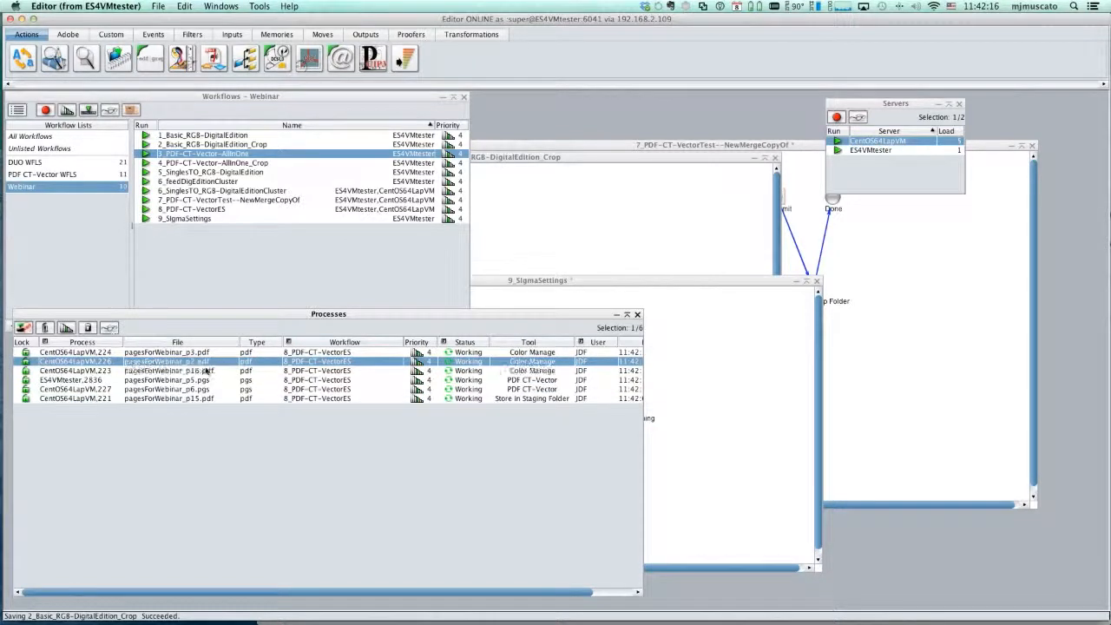
{"action": "double_click", "coordinate": [201, 362]}
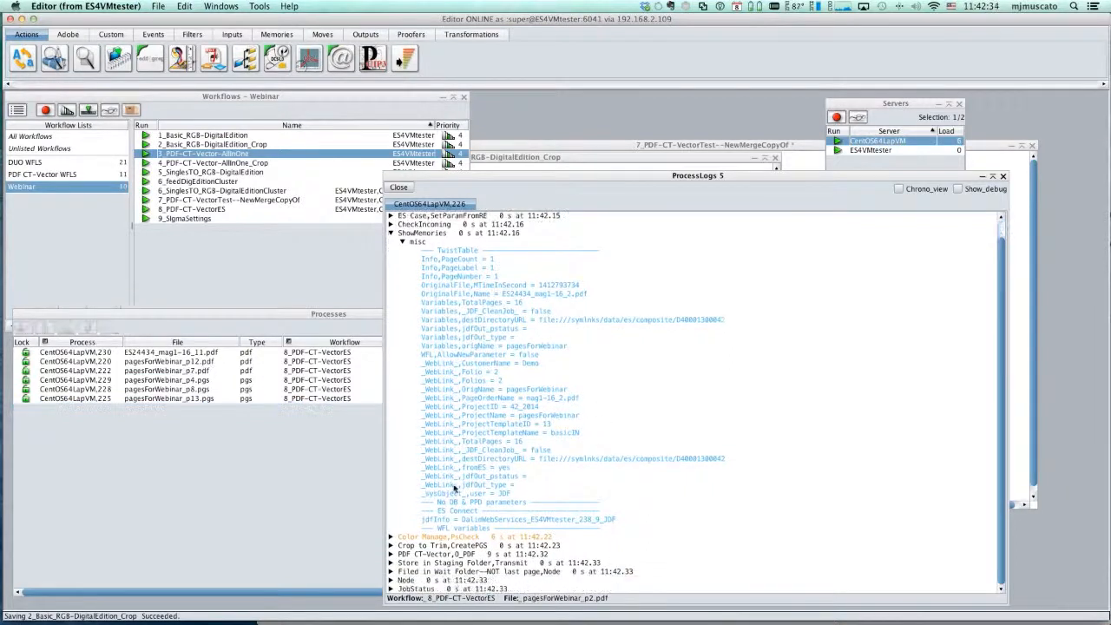
{"action": "left_click", "coordinate": [399, 188]}
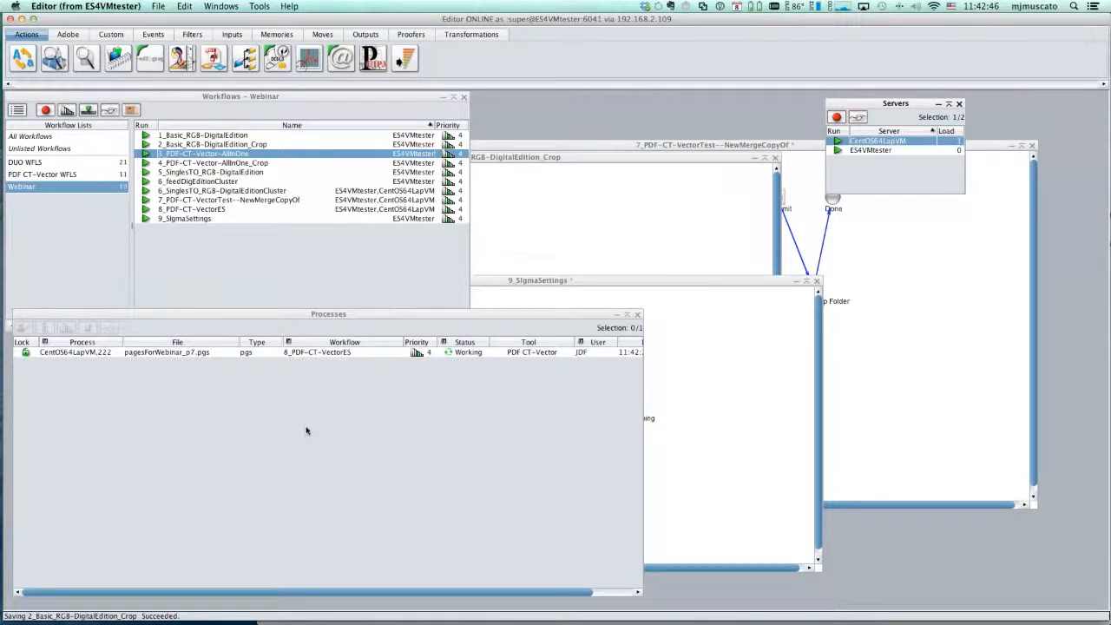
{"action": "double_click", "coordinate": [333, 352]}
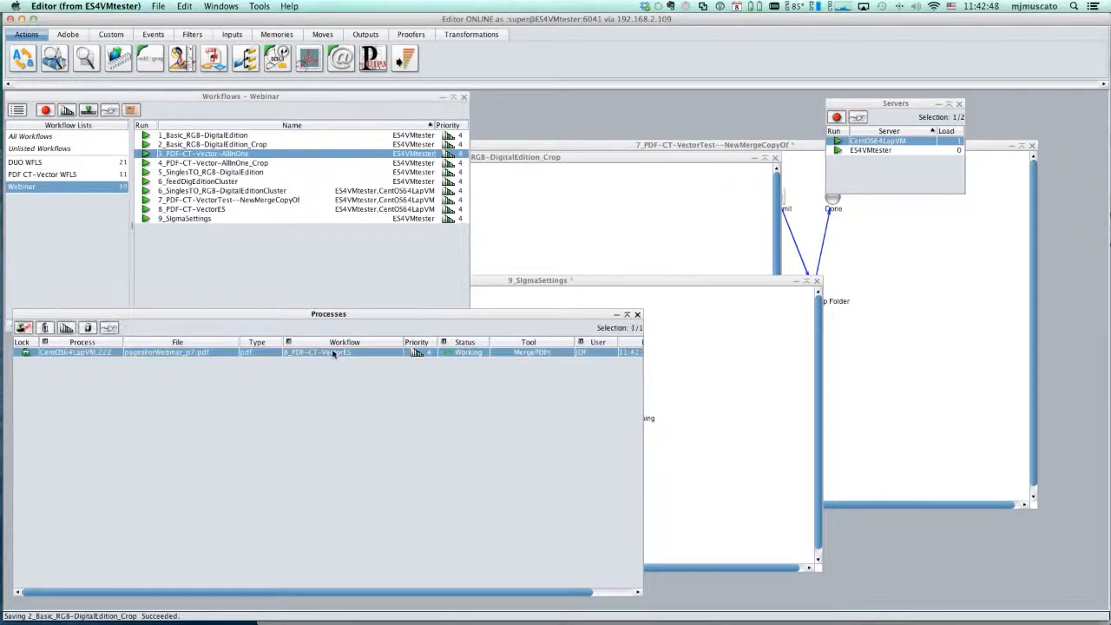
{"action": "left_click", "coordinate": [390, 303]}
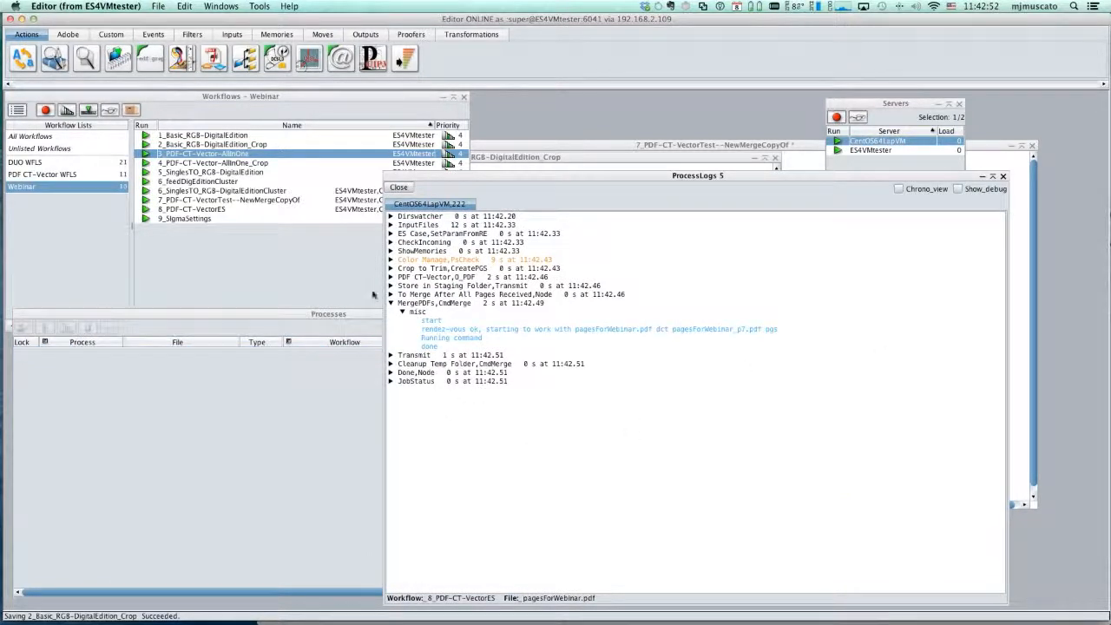
- Open the 8_PDF-CT-VectorES workflow, review its Store in Staging Folder and MergePDFs tools, and return to the process list
{"action": "left_click", "coordinate": [211, 210]}
{"action": "double_click", "coordinate": [211, 210]}
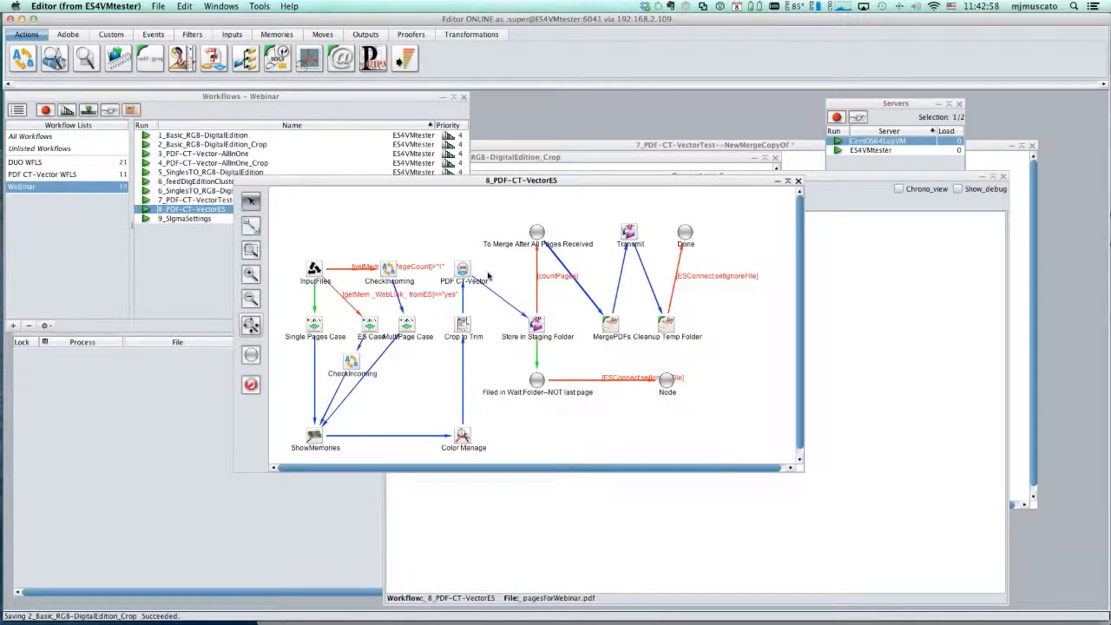
{"action": "left_click", "coordinate": [538, 324]}
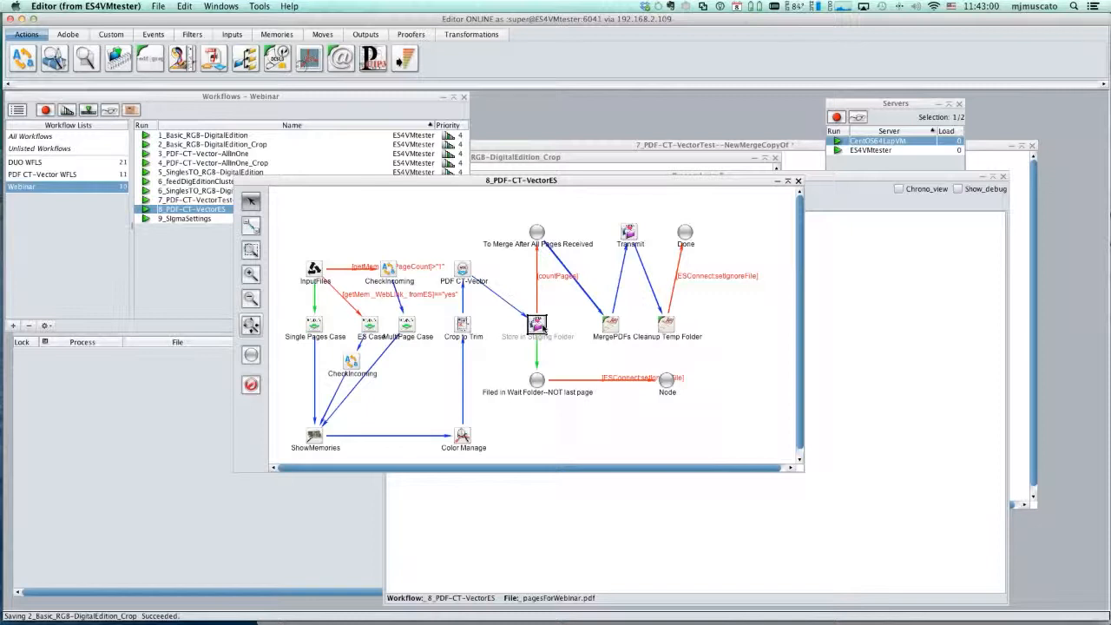
{"action": "left_click", "coordinate": [613, 328]}
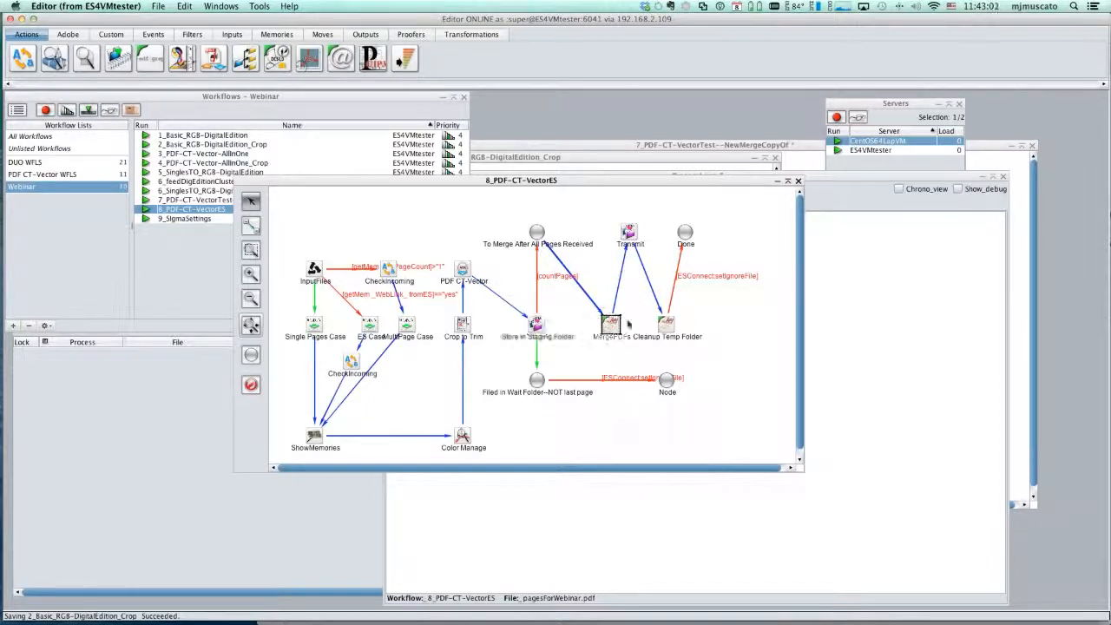
{"action": "left_click", "coordinate": [797, 181]}
{"action": "left_click", "coordinate": [287, 416]}
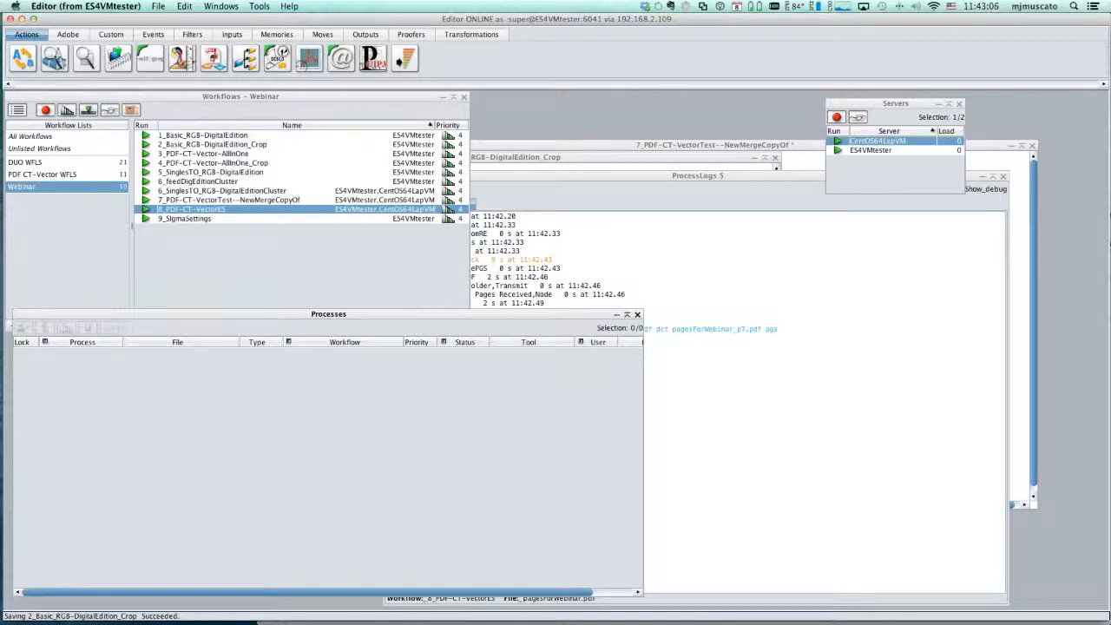
- Switch to Finder, expand the 8_PDF-CT-VectorES output folder, and preview pagesForWebinar.pdf
{"action": "key", "text": "super+Tab"}
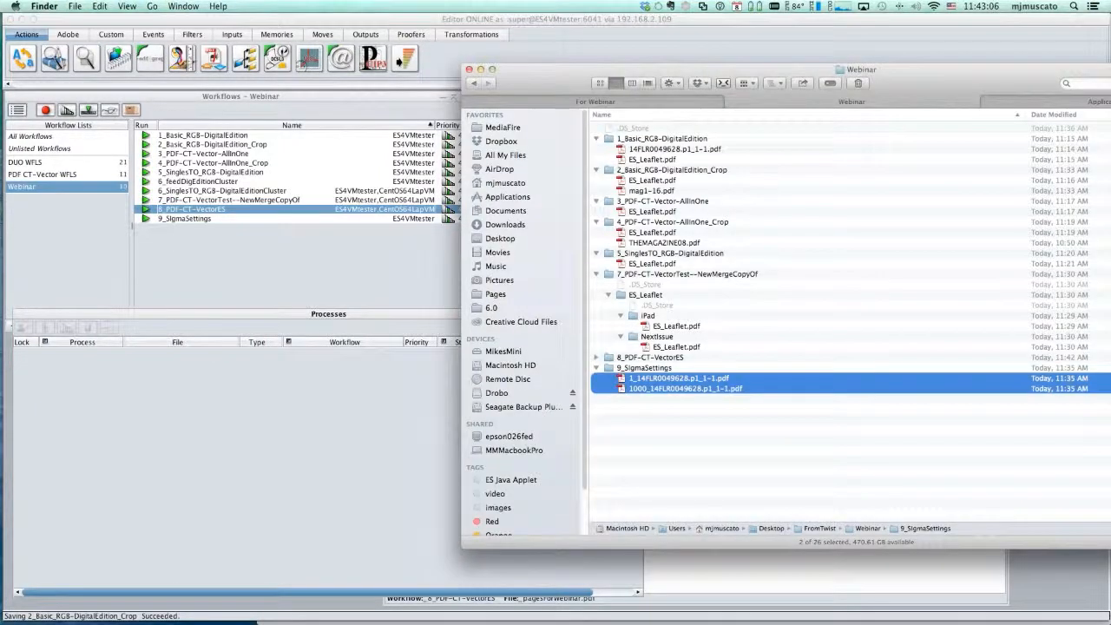
{"action": "left_click_drag", "start_coordinate": [1094, 69], "coordinate": [830, 71]}
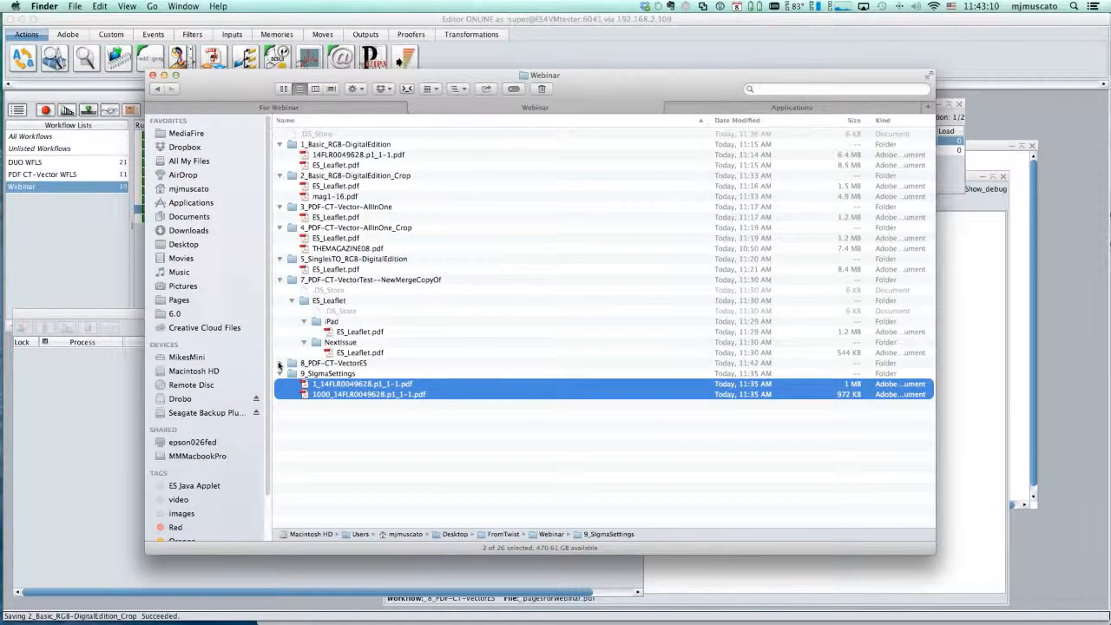
{"action": "left_click", "coordinate": [280, 362]}
{"action": "left_click", "coordinate": [333, 374]}
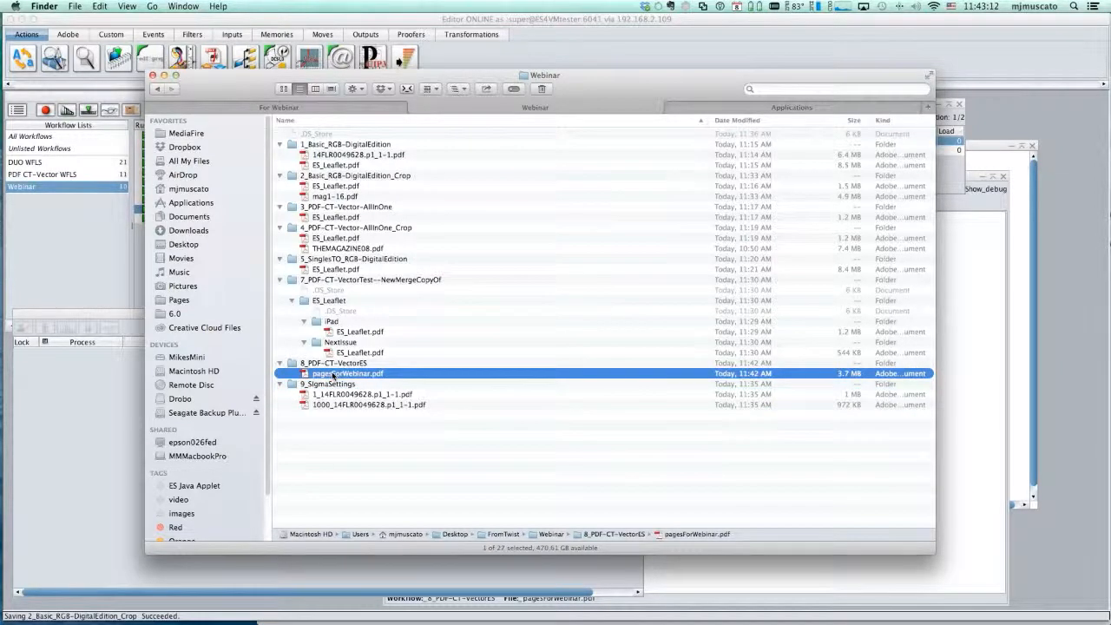
{"action": "left_click_drag", "start_coordinate": [332, 374], "coordinate": [332, 375]}
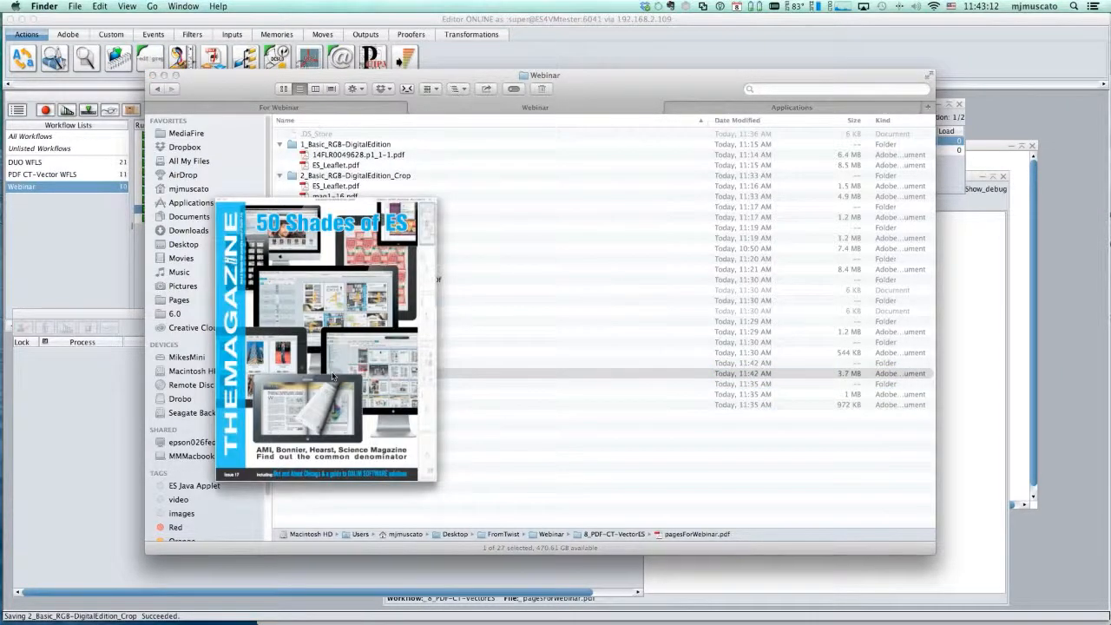
{"action": "key", "text": "space"}
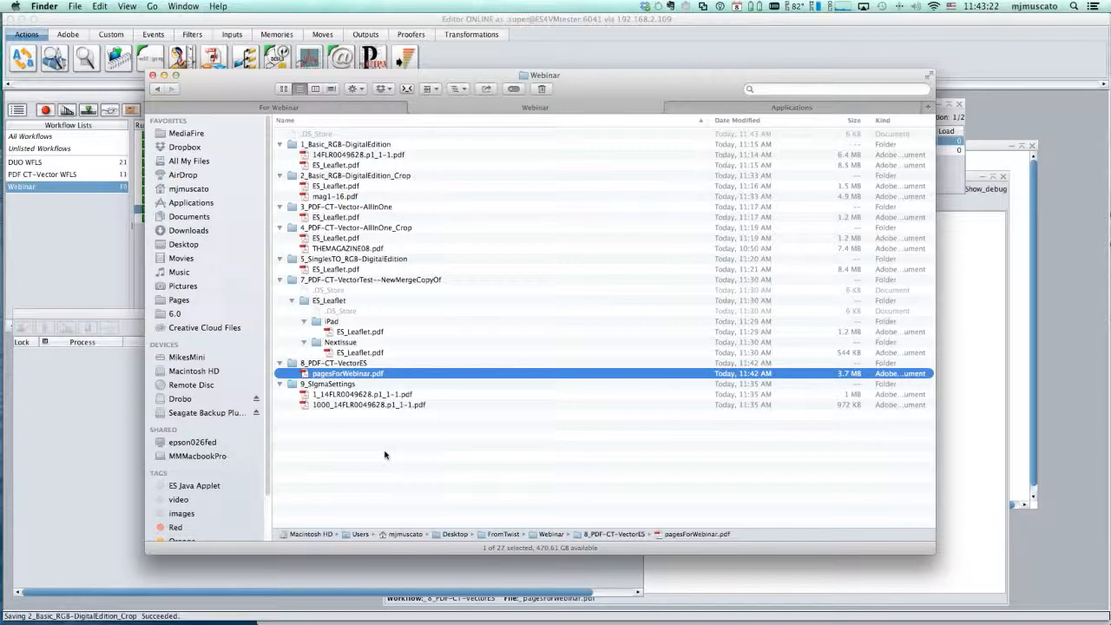
{"action": "key", "text": "super+Tab"}
{"action": "key", "text": "super+Tab"}
{"action": "key", "text": "super+Tab"}
{"action": "key", "text": "super+Tab"}
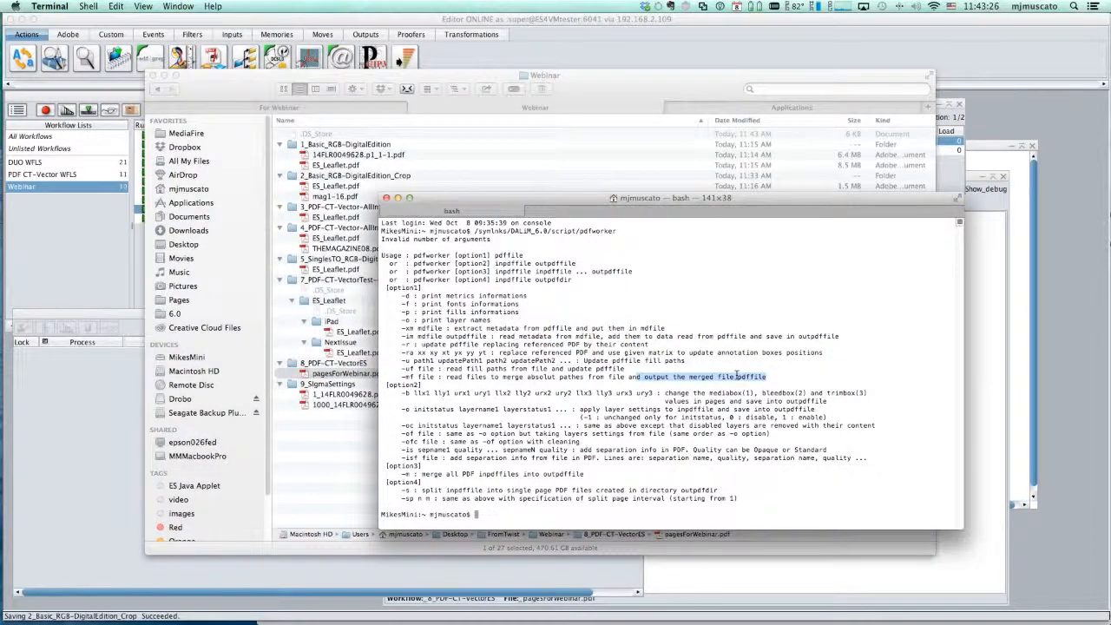
{"action": "left_click", "coordinate": [736, 375]}
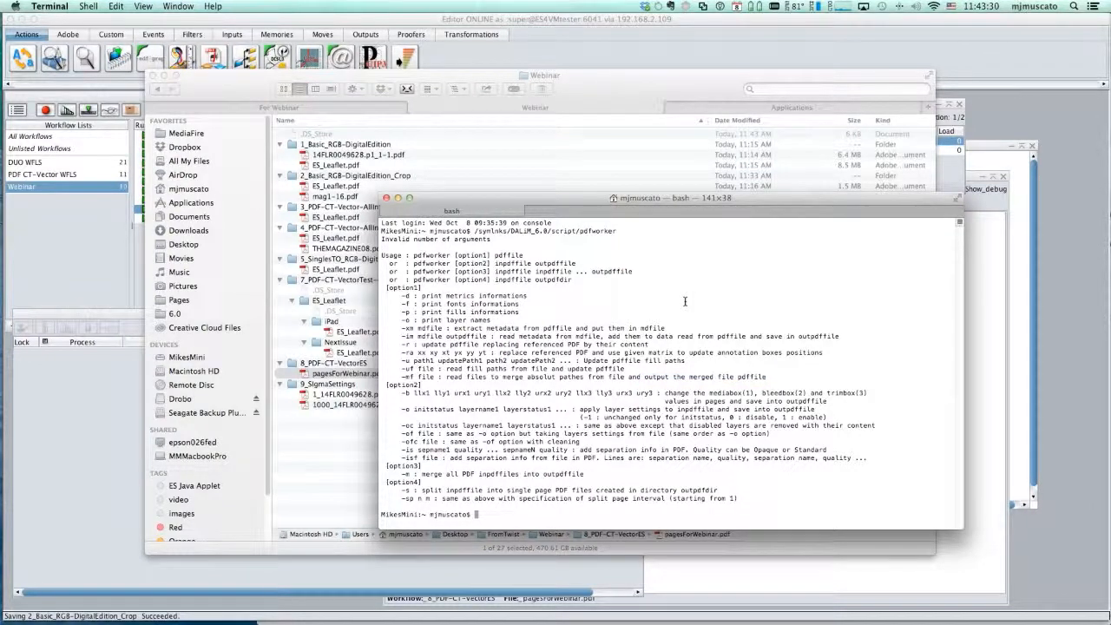
{"action": "type", "text": "ssh root@192.168.2.109"}
{"action": "key", "text": "Return"}
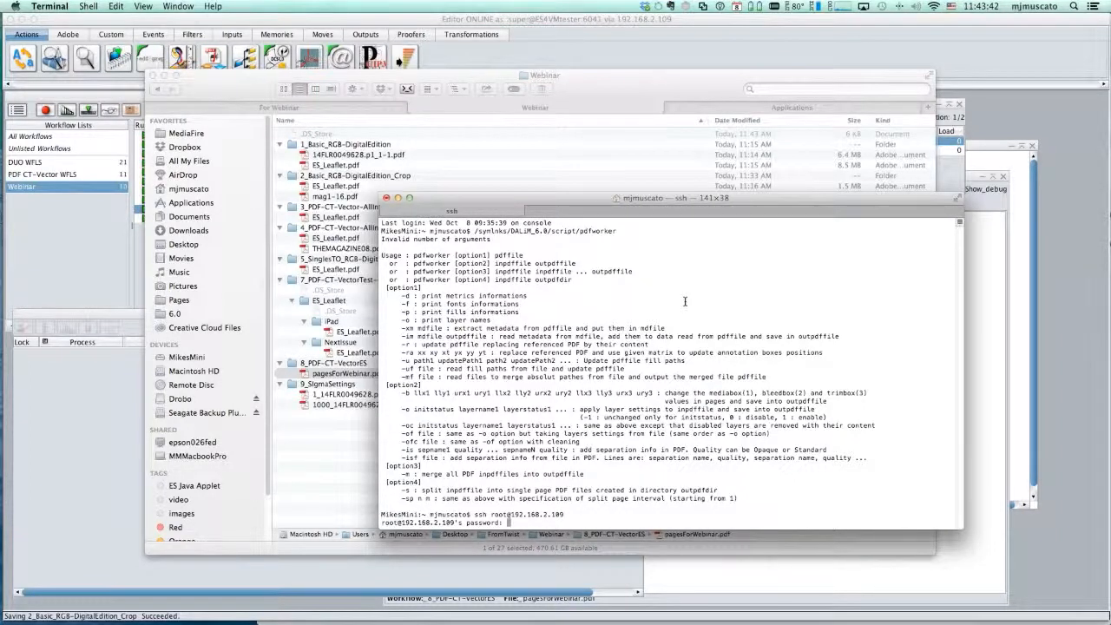
{"action": "key", "text": "Return"}
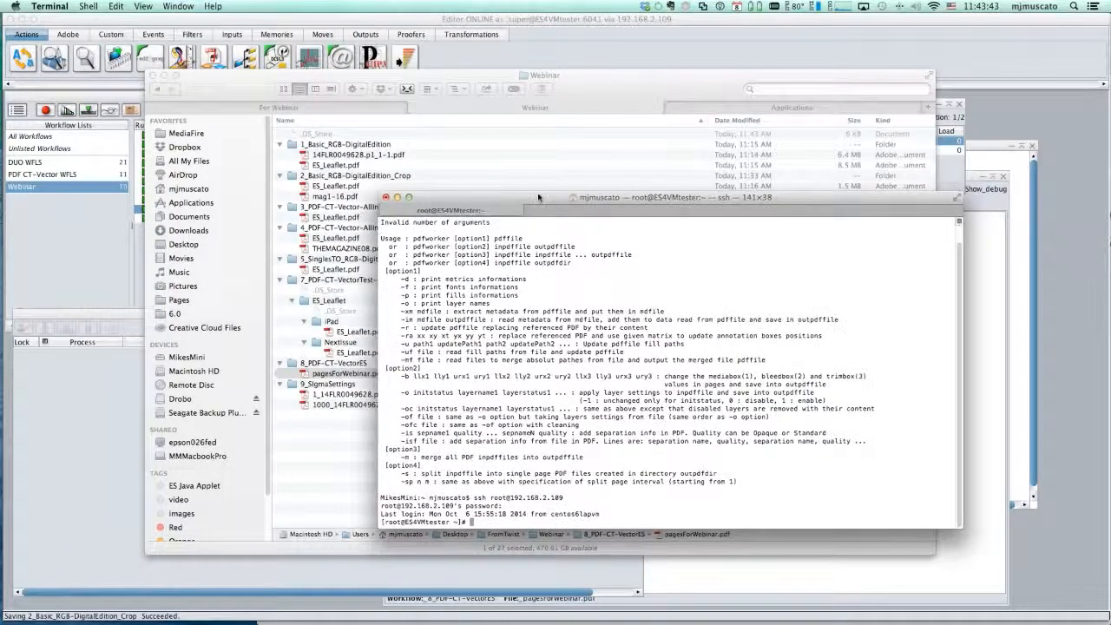
- Enlarge the Terminal text by four size increments
{"action": "key", "text": "super+plus"}
{"action": "key", "text": "super+plus"}
{"action": "key", "text": "super+plus"}
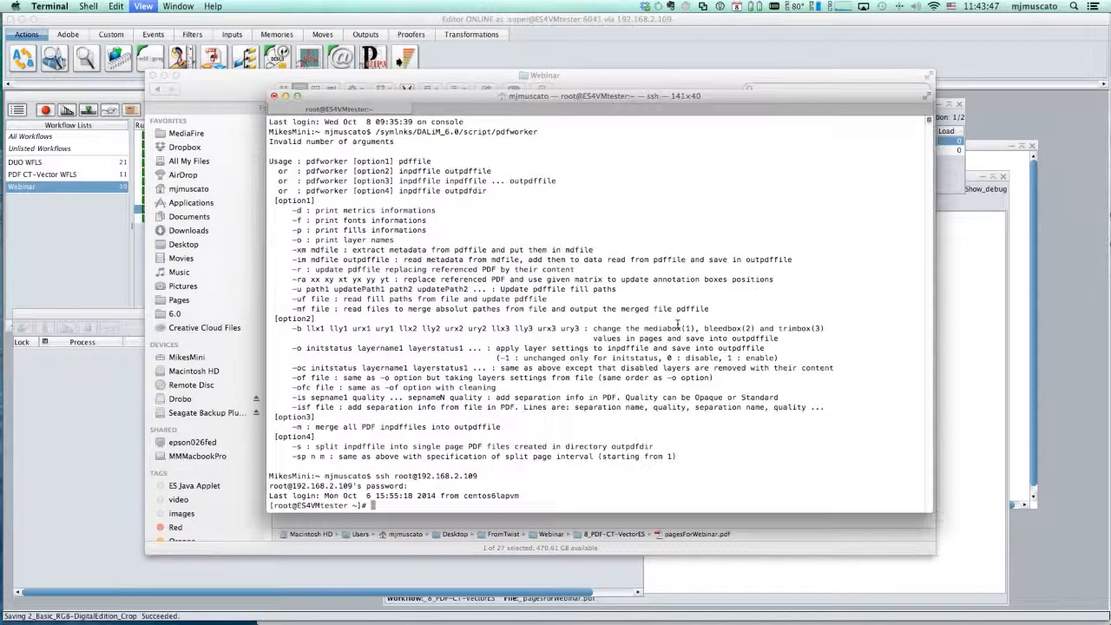
{"action": "key", "text": "super+plus"}
- Change to the server directory /symlnks/io/jobs/Staging/pdfworker/ and list its contents
{"action": "type", "text": "cd /sy,"}
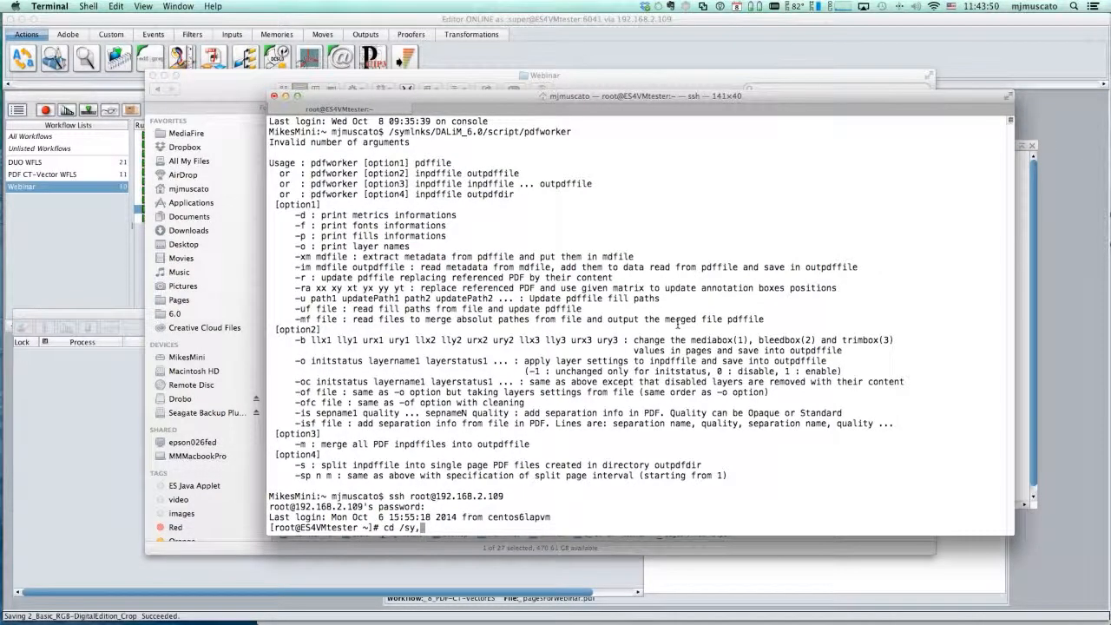
{"action": "key", "text": "BackSpace"}
{"action": "type", "text": "m"}
{"action": "key", "text": "Tab"}
{"action": "type", "text": "io/jo"}
{"action": "key", "text": "Tab"}
{"action": "type", "text": "St"}
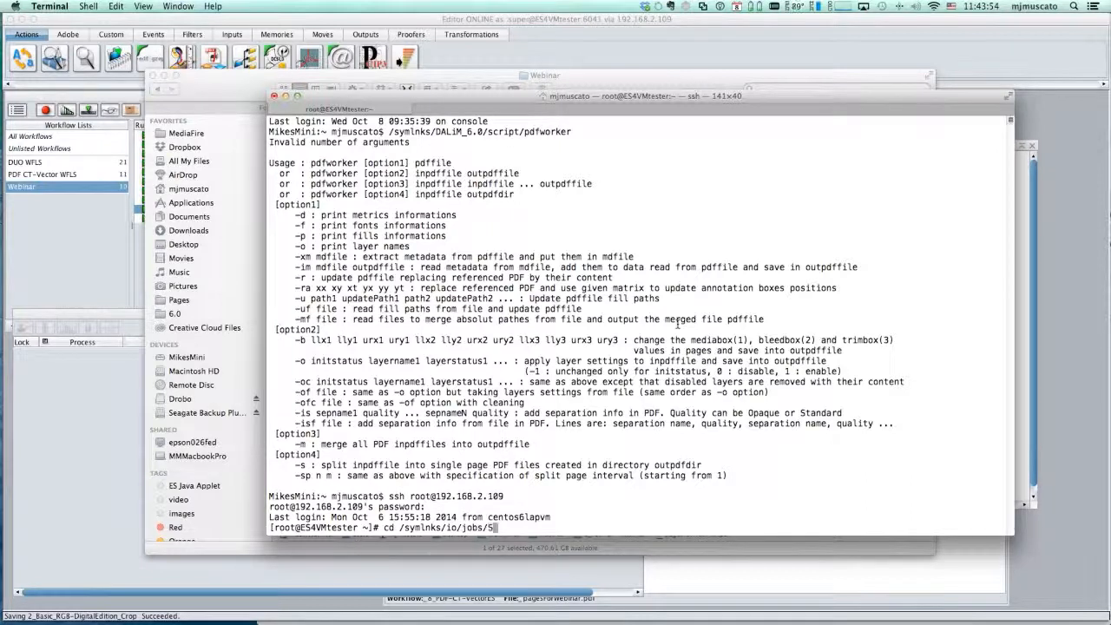
{"action": "key", "text": "Tab"}
{"action": "type", "text": "pdf"}
{"action": "key", "text": "Tab"}
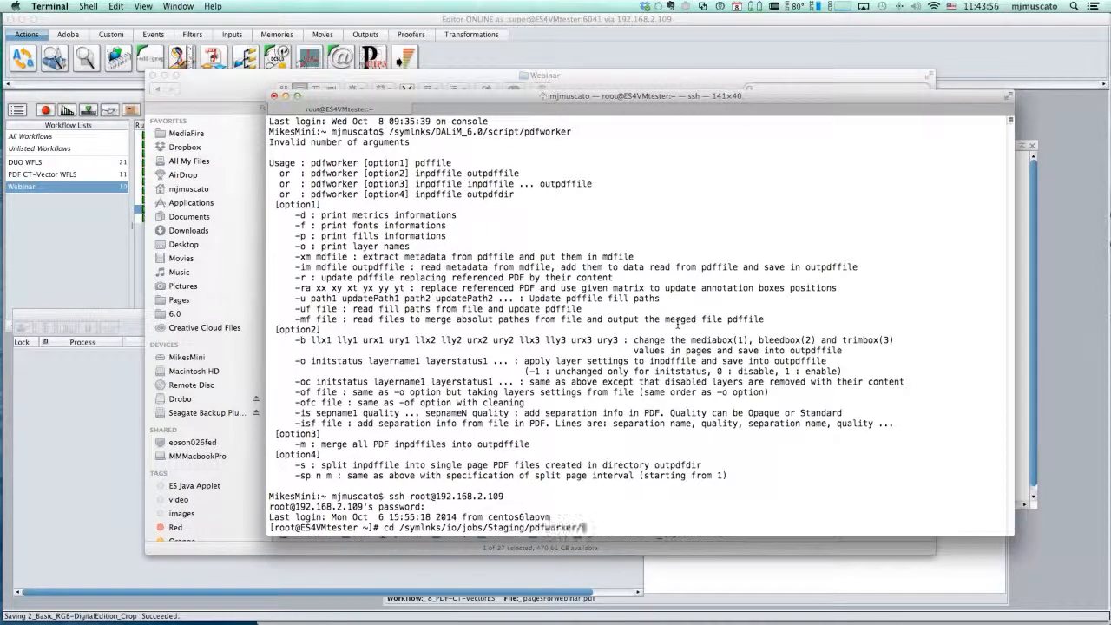
{"action": "key", "text": "Return"}
{"action": "type", "text": "ls"}
{"action": "key", "text": "Return"}
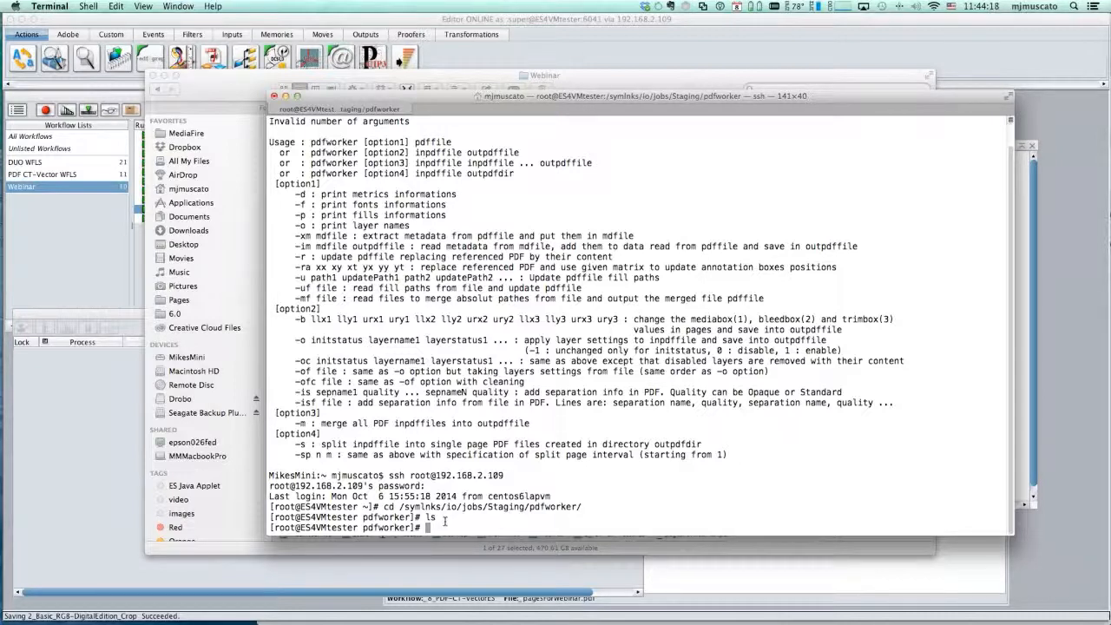
- Switch to the TWiST Editor's process logs, and from there to Safari to view the pagesForWebinar project pages in Dalim ES
{"action": "key", "text": "super+Tab"}
{"action": "key", "text": "super+Tab"}
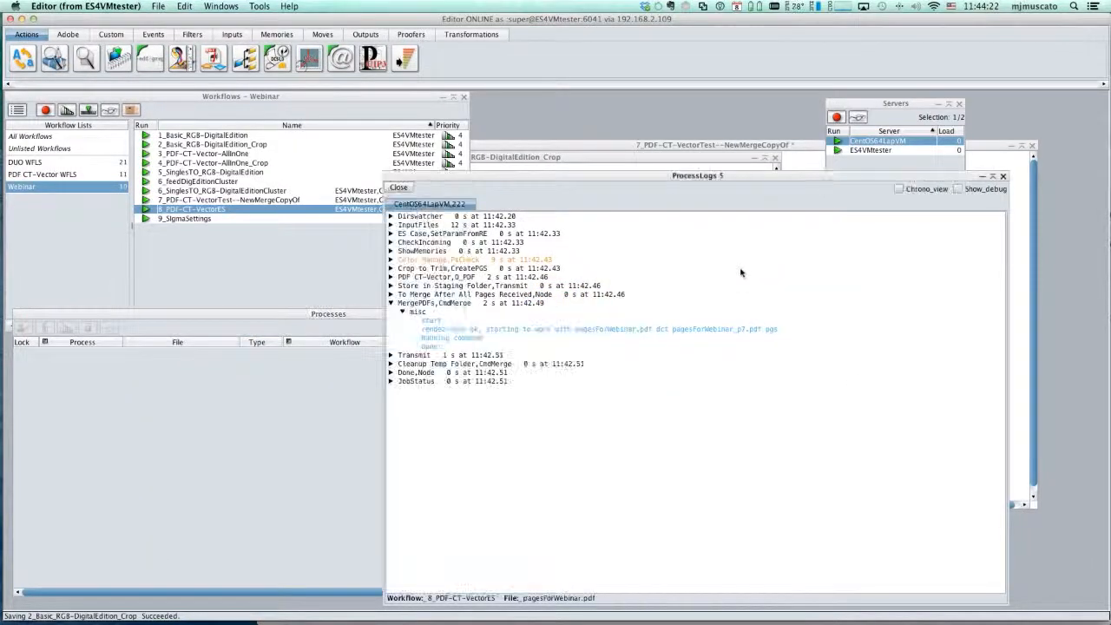
{"action": "key", "text": "super+Tab"}
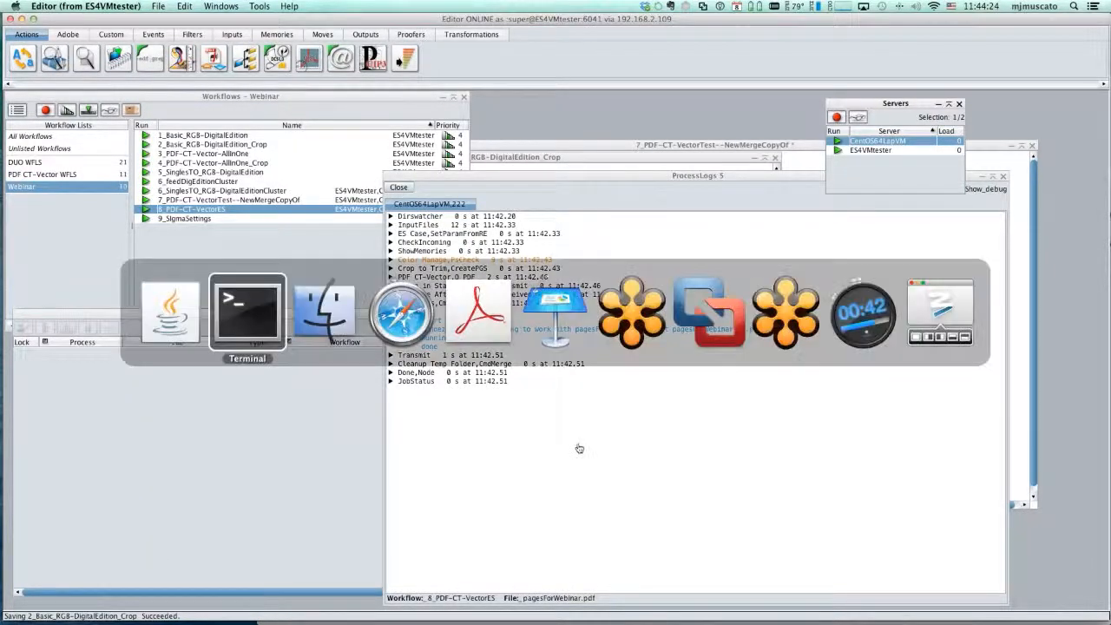
{"action": "key", "text": "super+Tab"}
{"action": "key", "text": "super+Tab"}
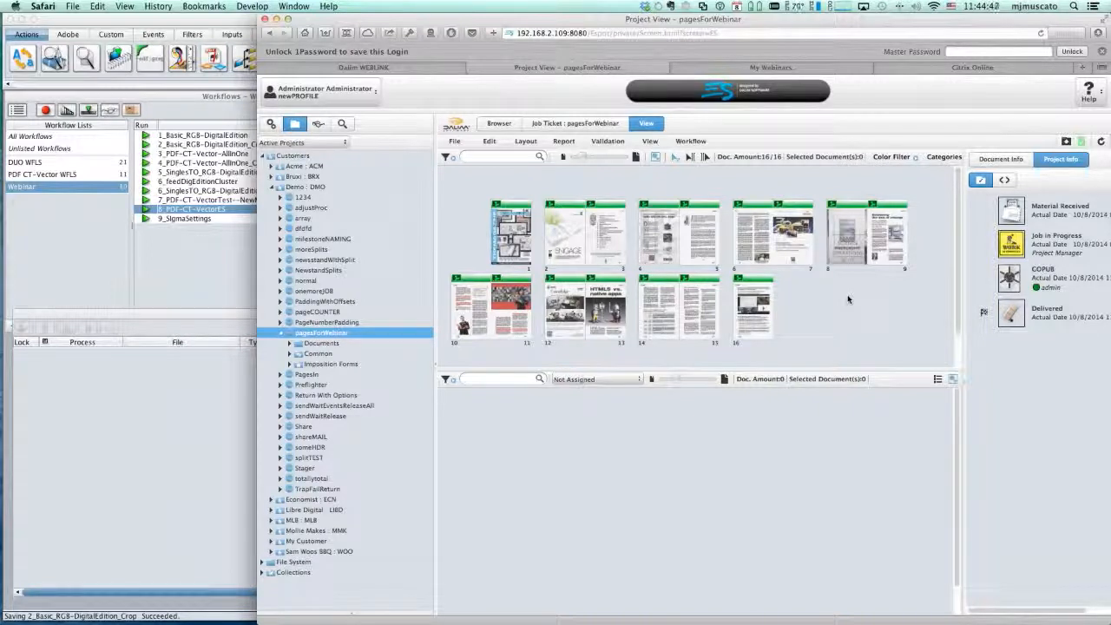
- Switch back to Terminal, and from there to the Webinar workflow list in the TWiST Editor
{"action": "key", "text": "super+Tab"}
{"action": "key", "text": "super+Tab"}
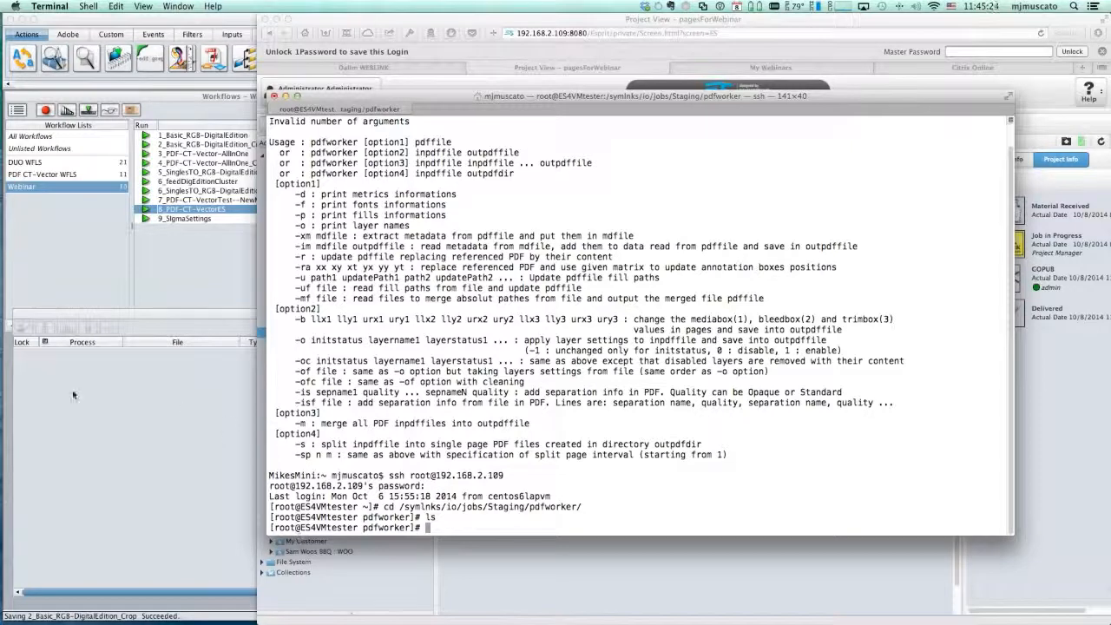
{"action": "left_click", "coordinate": [173, 249]}
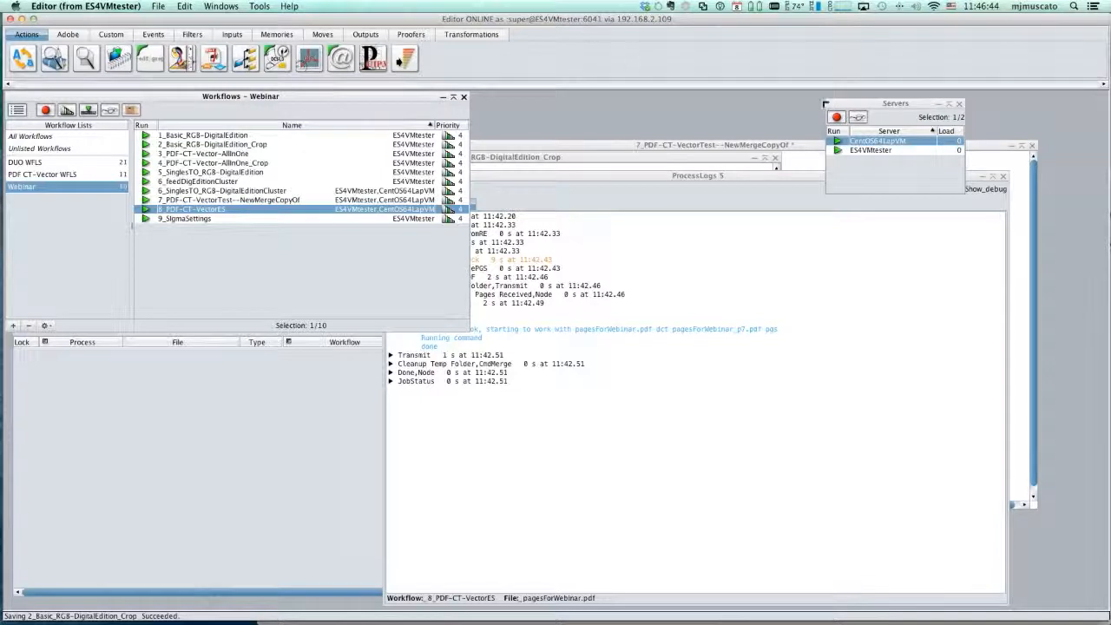
- Switch to Keynote, bring its presentation window fully onto the screen, and start the slideshow at the Product Demo slide
{"action": "left_click", "coordinate": [1103, 244]}
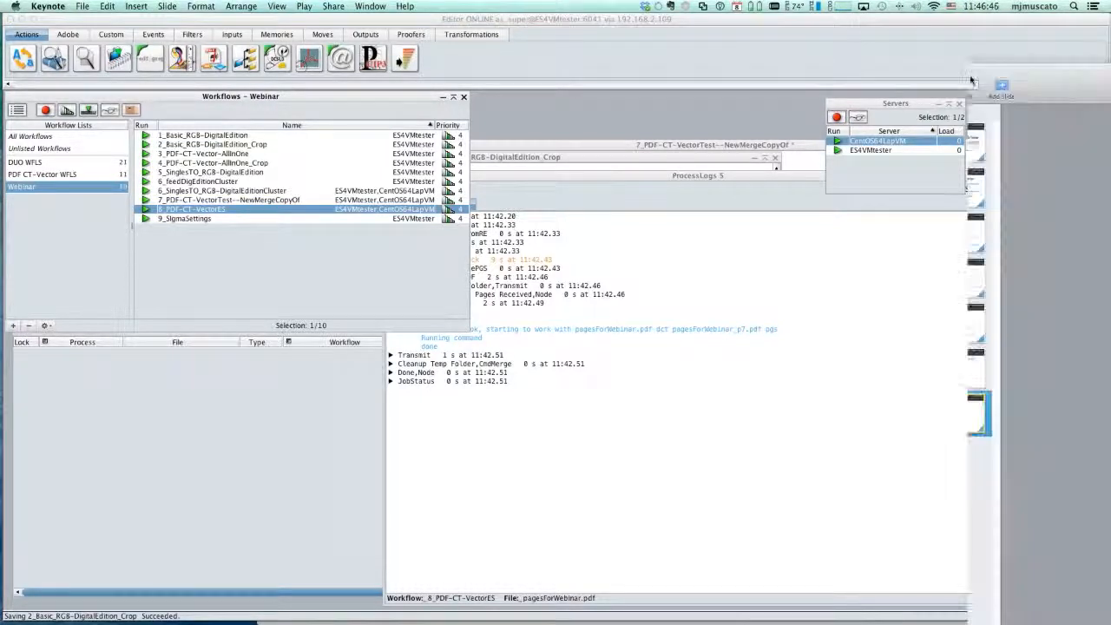
{"action": "left_click_drag", "start_coordinate": [971, 79], "coordinate": [160, 33]}
{"action": "left_click", "coordinate": [284, 35]}
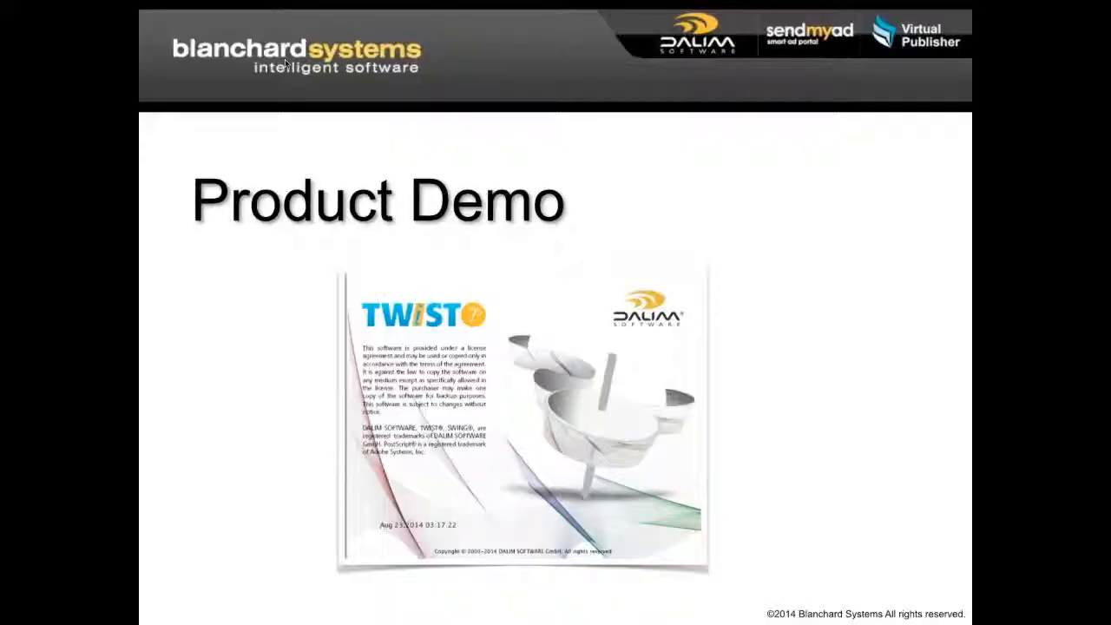